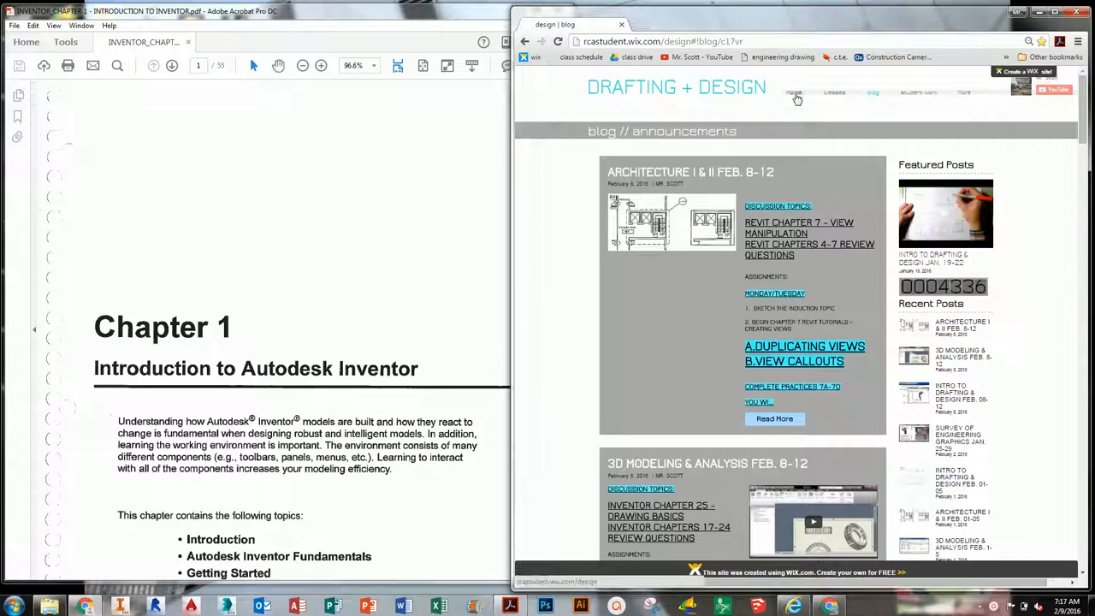
- Go from the class site's home page to the blog and open the post "Intro to Drafting & Design Feb. 08-12"
click(766, 96)
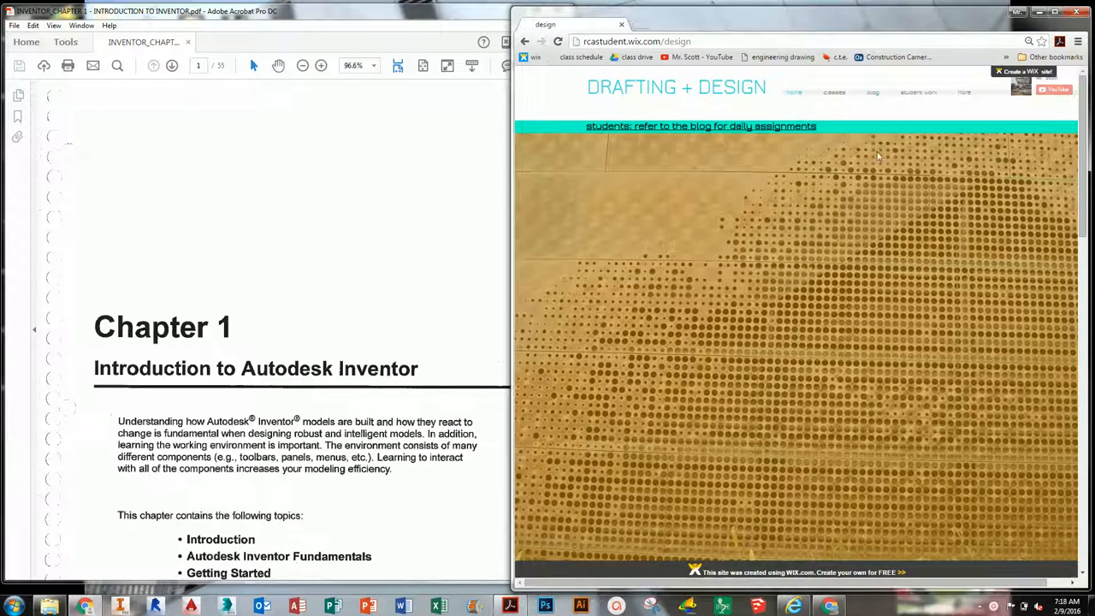
click(875, 95)
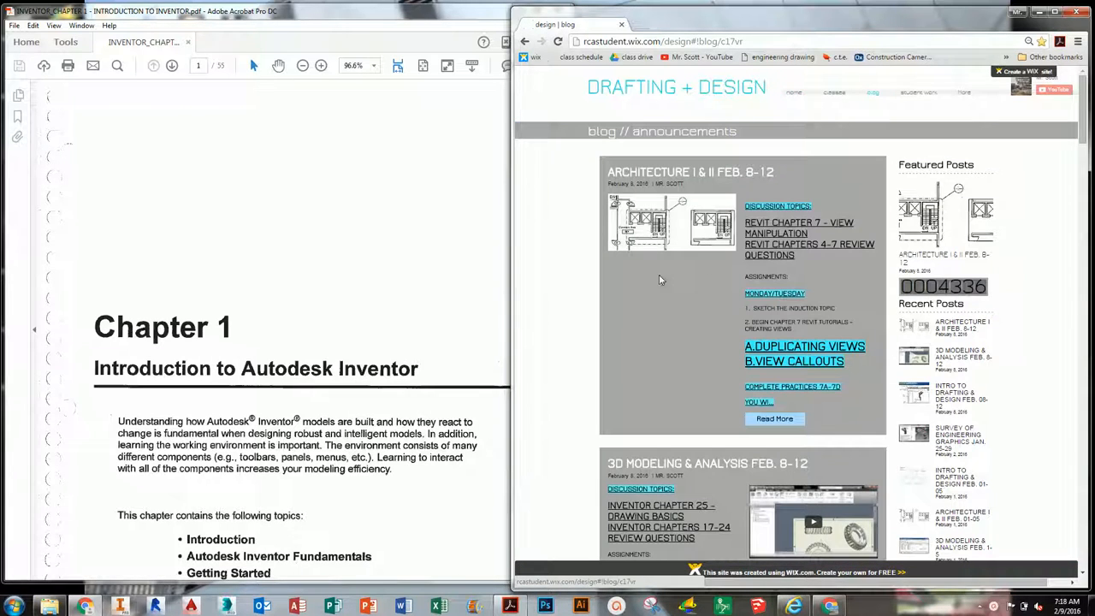
scroll(601, 305, down, 5)
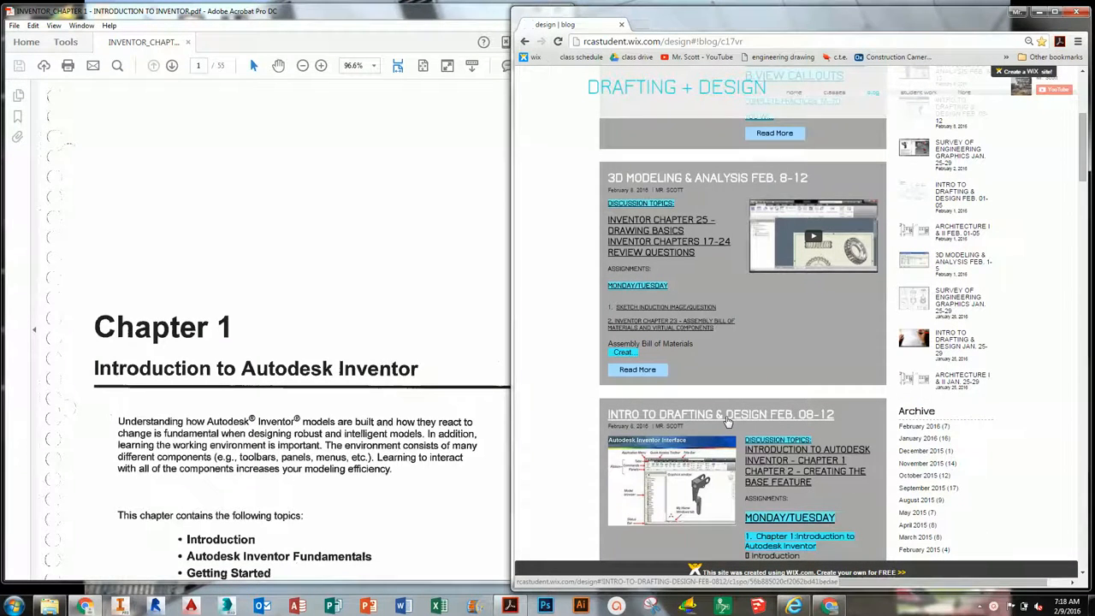
scroll(726, 419, down, 1)
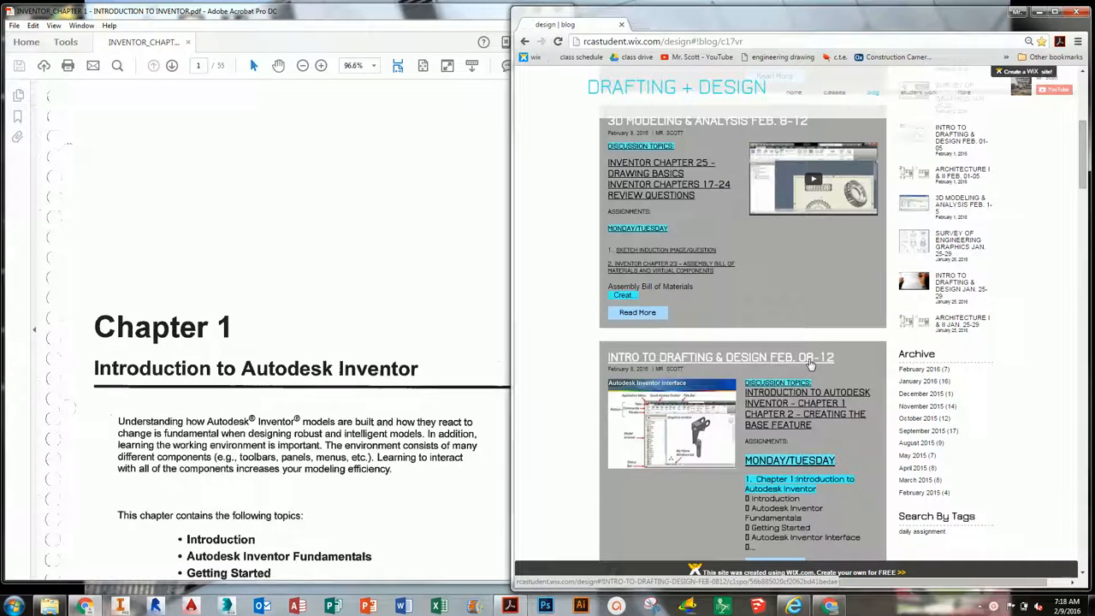
click(809, 363)
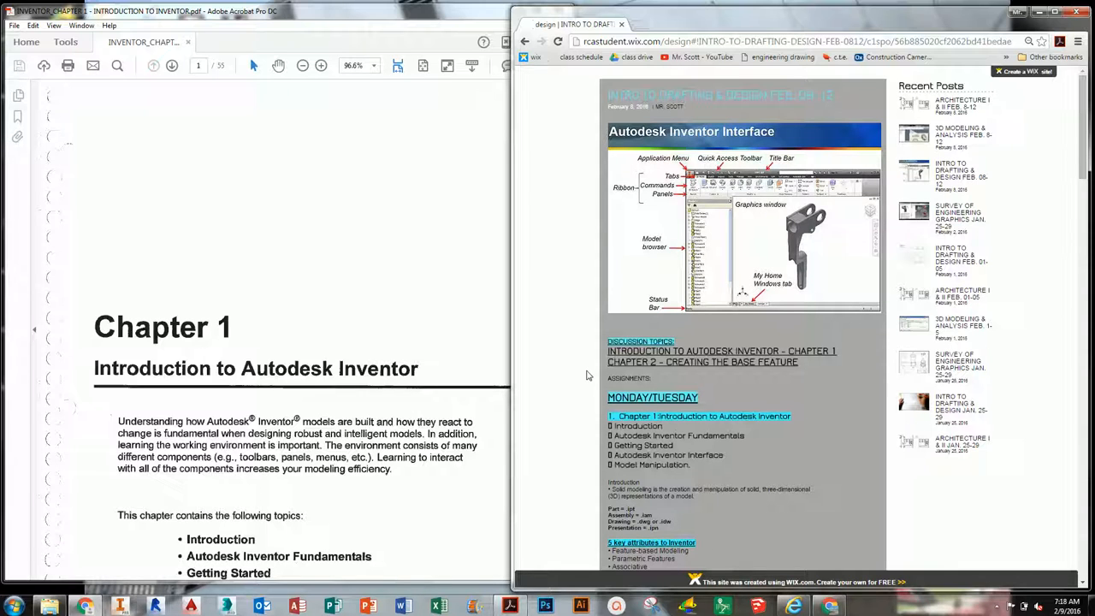
- Read through the post's Monday/Tuesday assignments, from the Chapter 1 notes to the video and review question instructions
scroll(587, 375, down, 1)
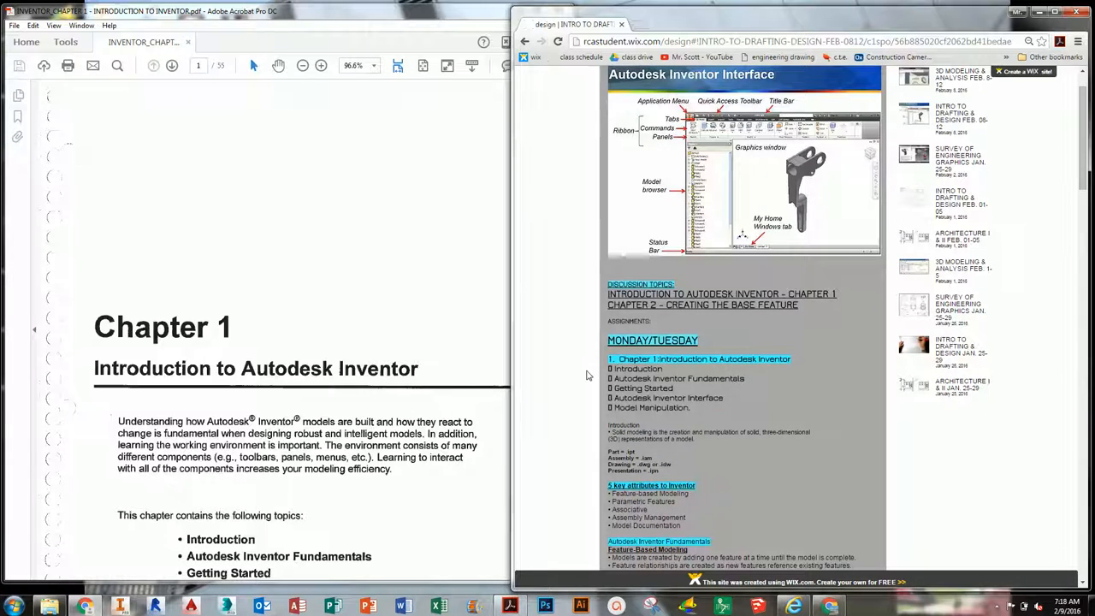
scroll(587, 375, down, 2)
scroll(587, 374, down, 3)
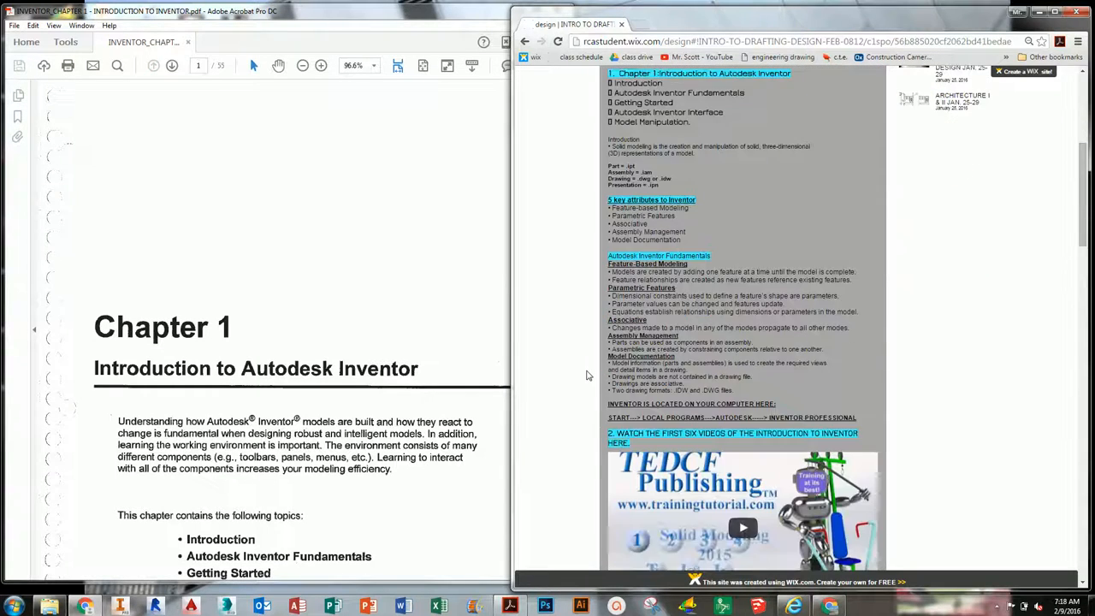
scroll(587, 375, up, 3)
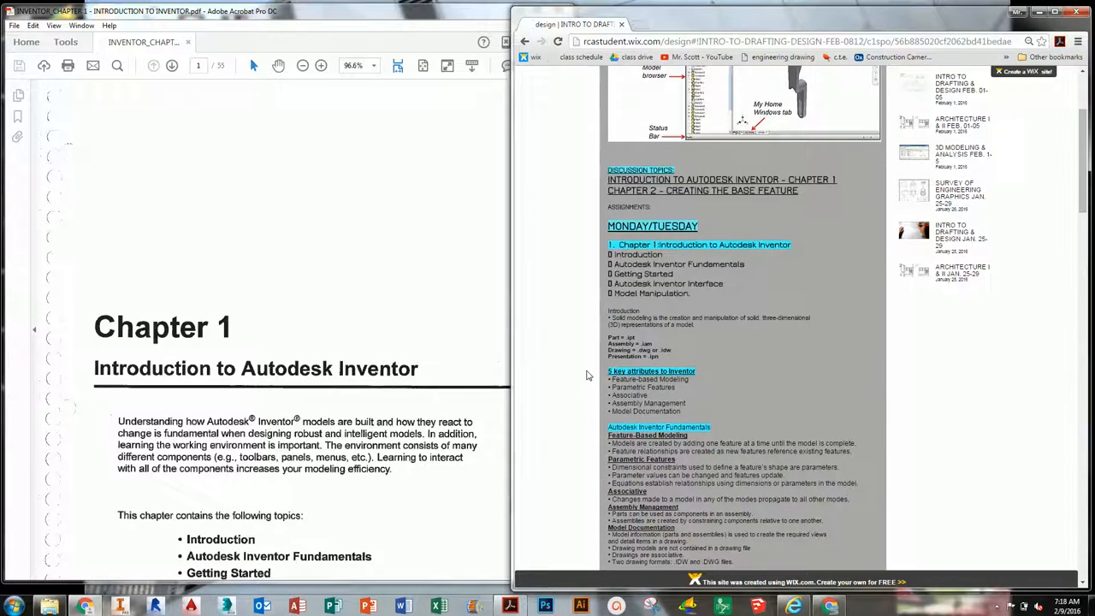
scroll(587, 374, down, 2)
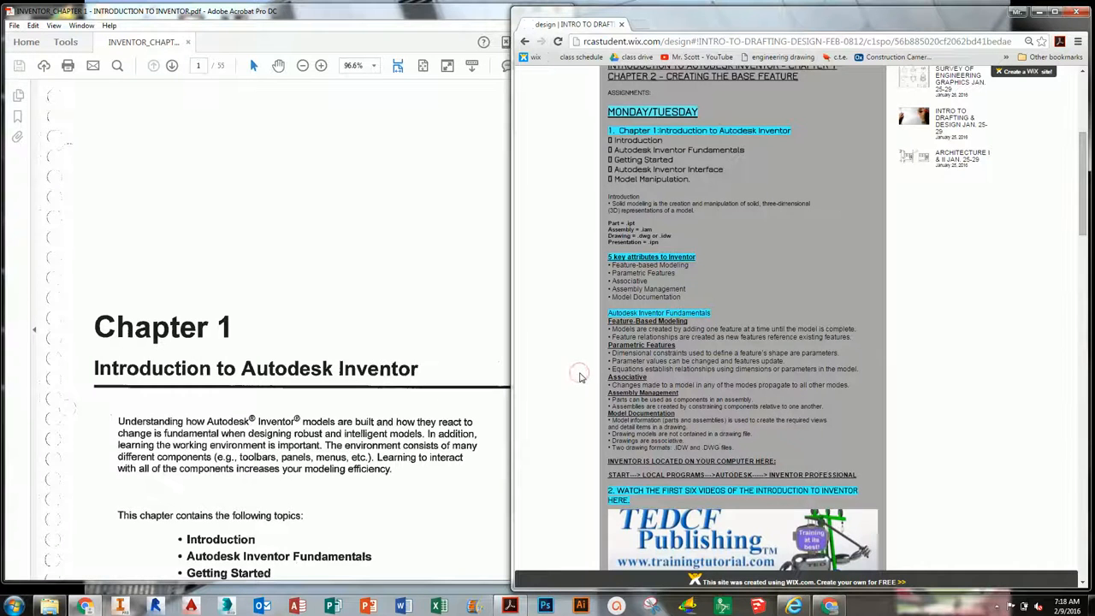
scroll(579, 378, up, 1)
scroll(580, 378, up, 3)
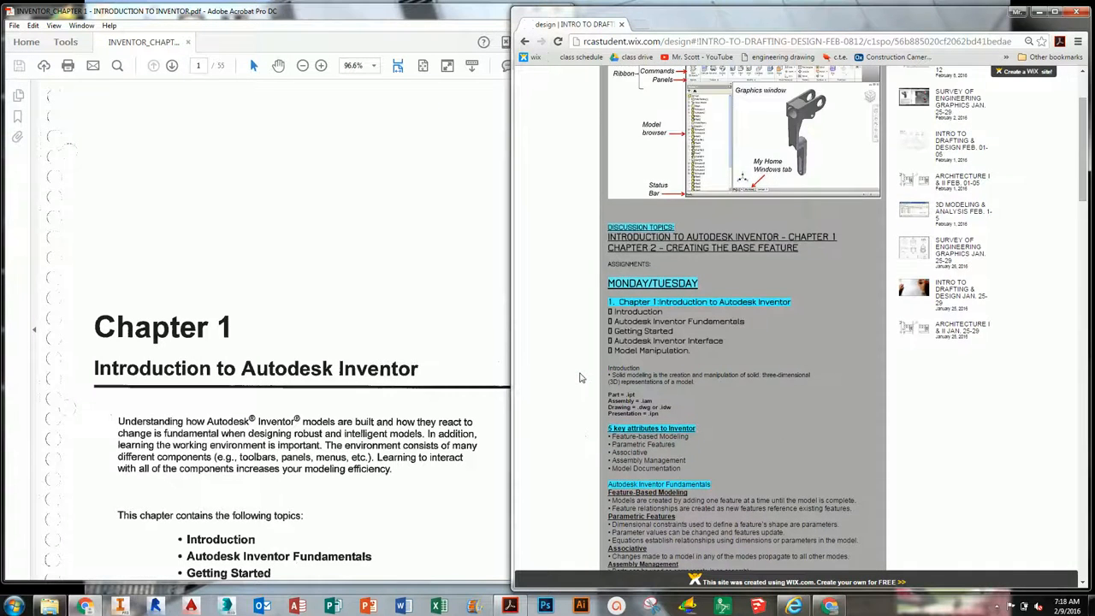
scroll(579, 377, down, 3)
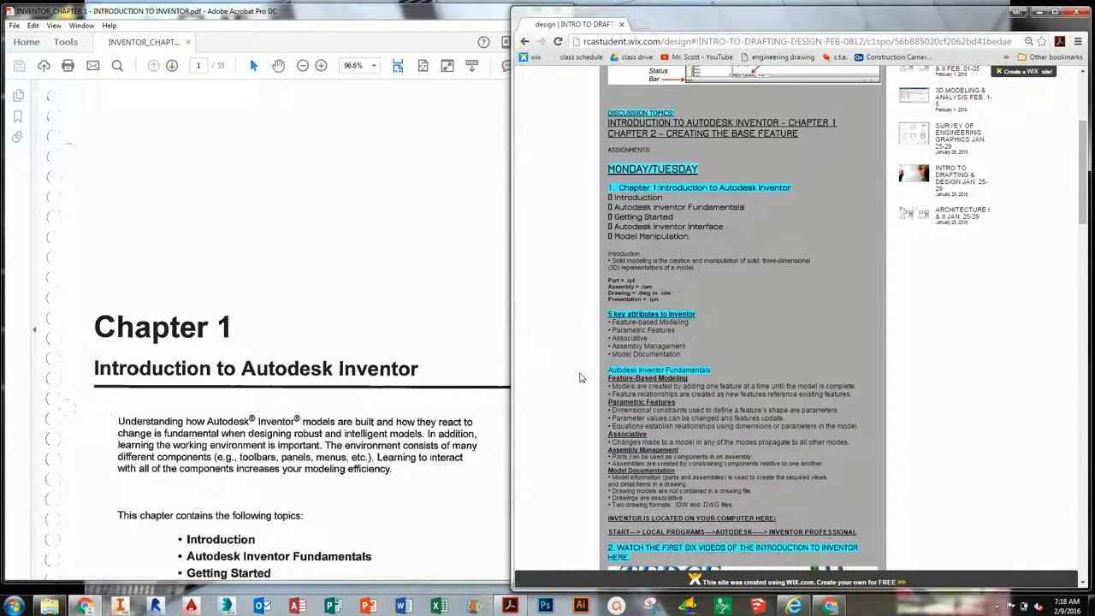
scroll(579, 377, down, 4)
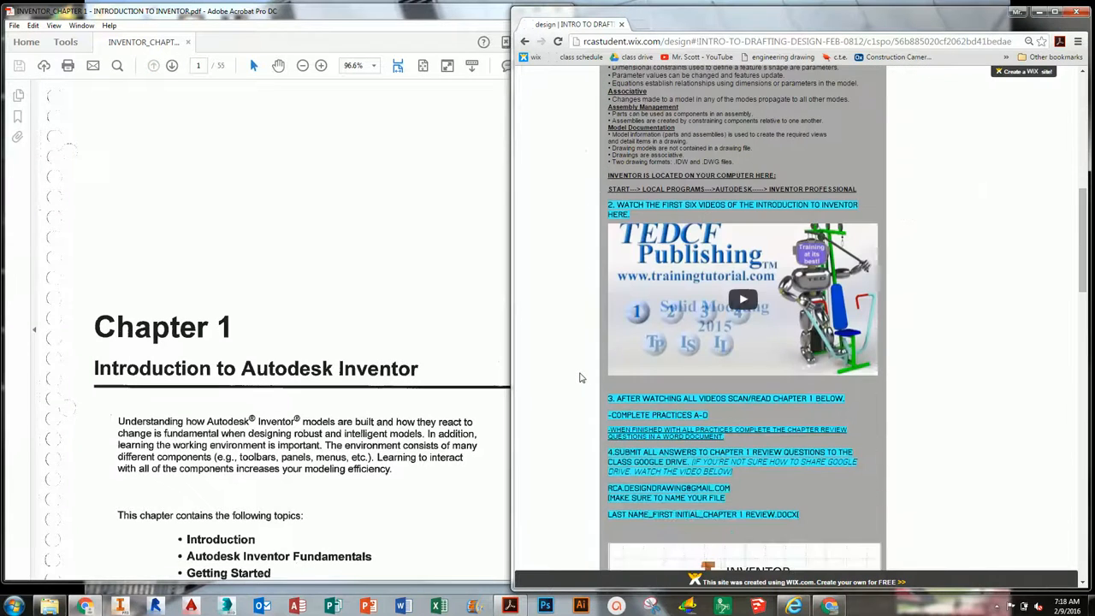
scroll(579, 378, up, 1)
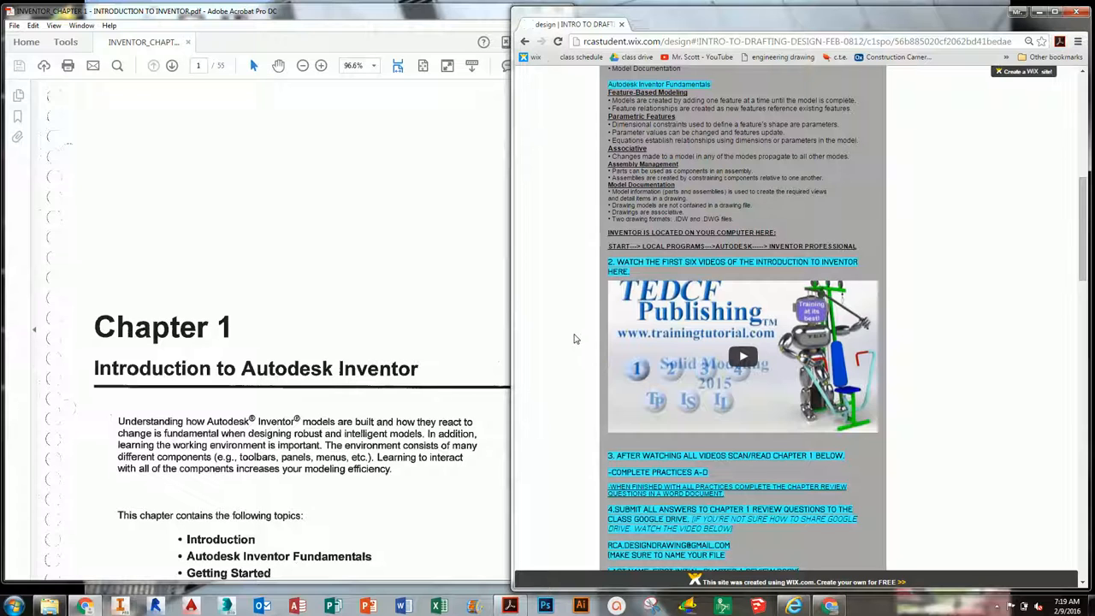
scroll(569, 351, up, 1)
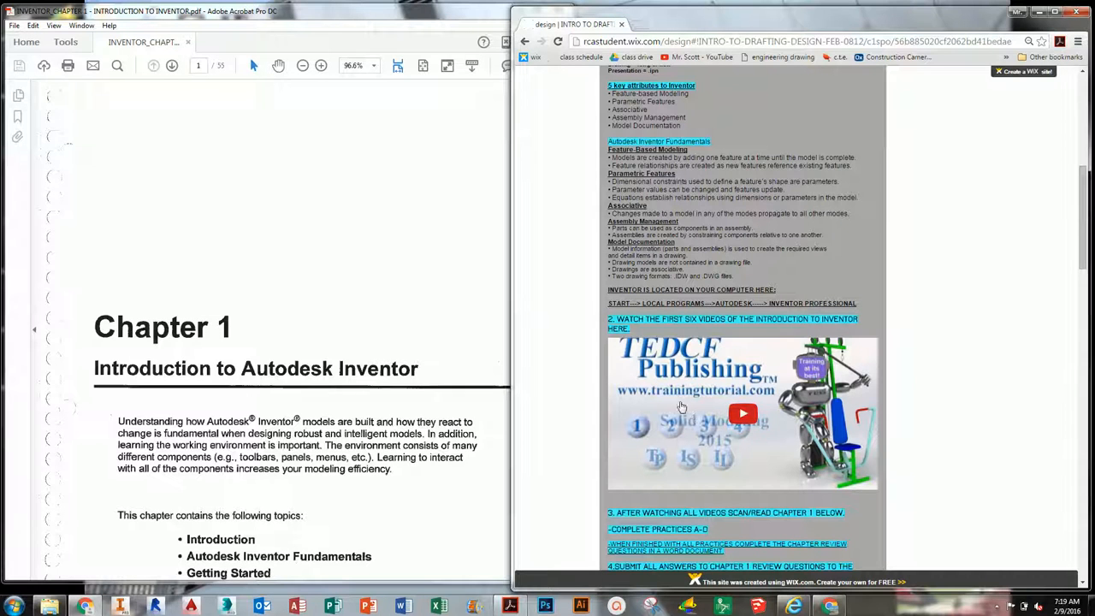
- Copy the URL of the embedded TEDCF Publishing video and open it in a new browser tab
right_click(792, 362)
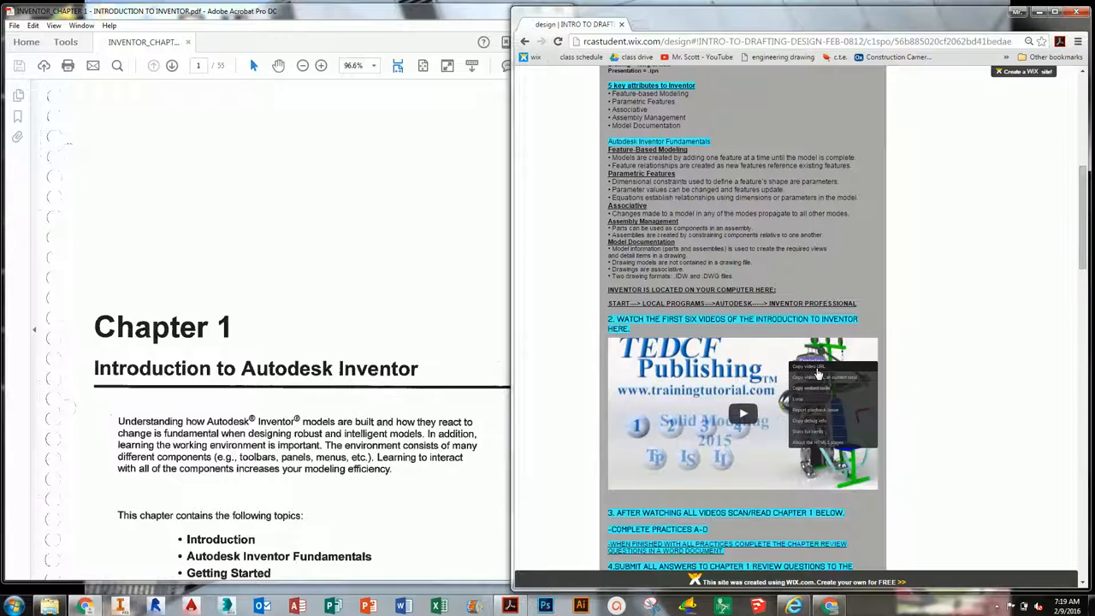
click(817, 372)
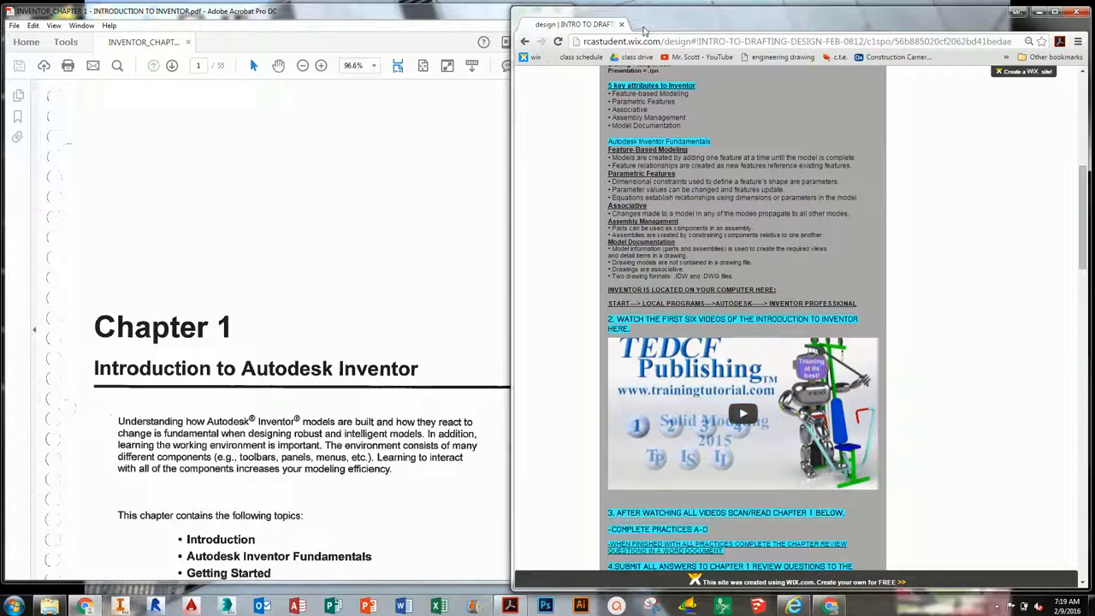
click(643, 27)
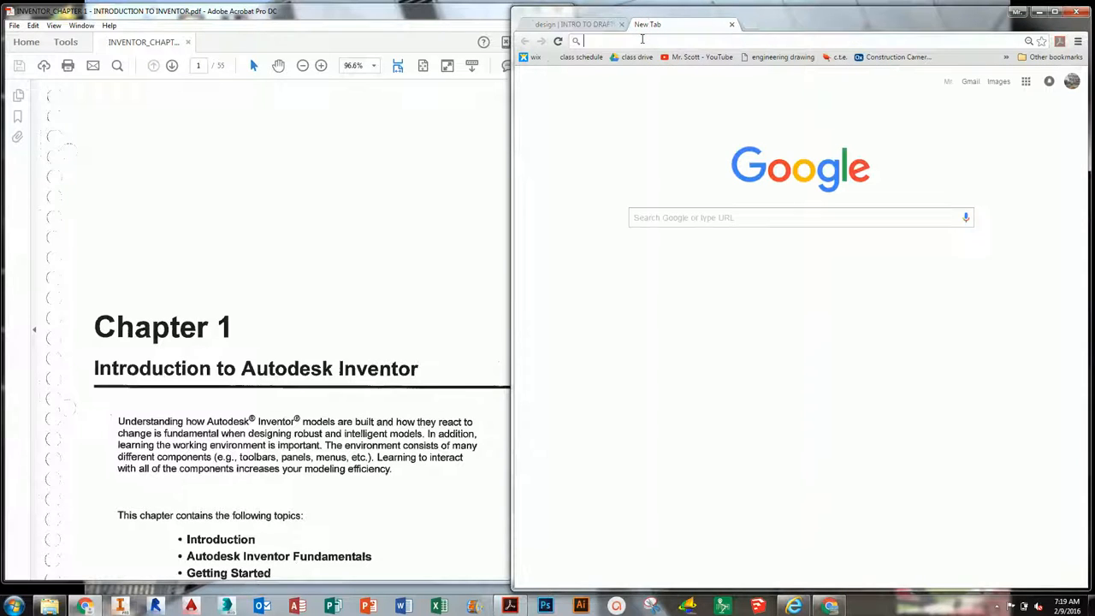
right_click(642, 40)
click(664, 94)
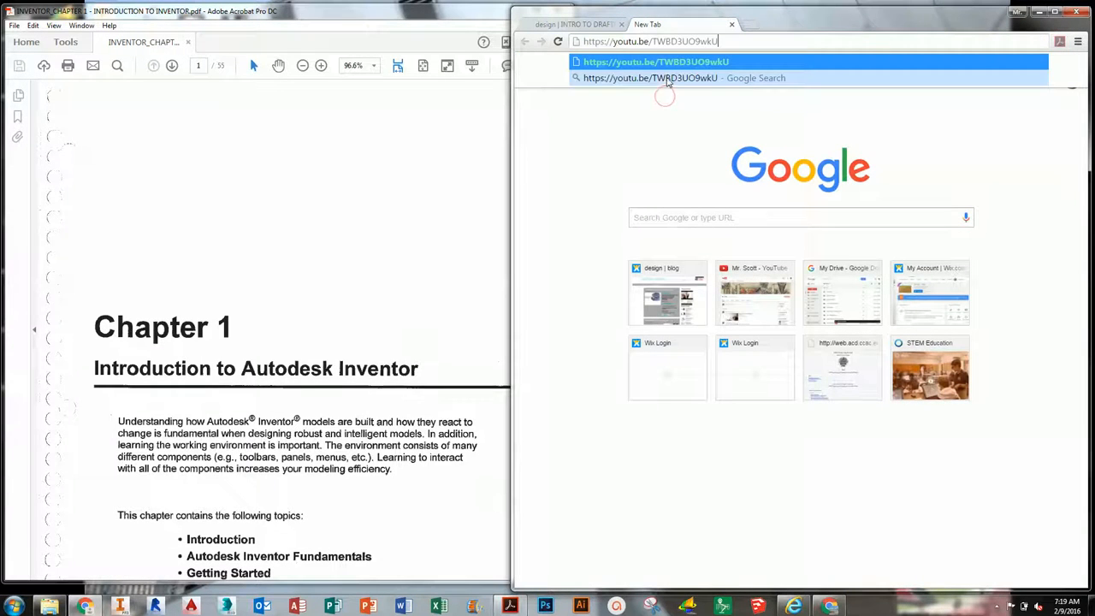
click(676, 63)
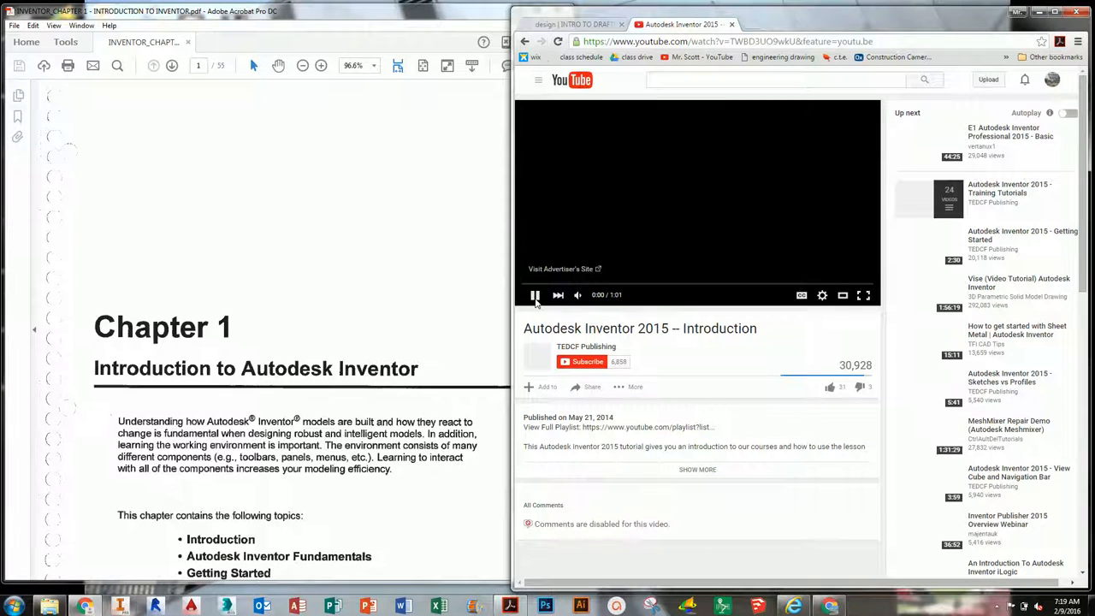
- Open the "Autodesk Inventor 2015 - Training Tutorials" playlist, widen the browser window, and look over the first videos in the list
click(1006, 195)
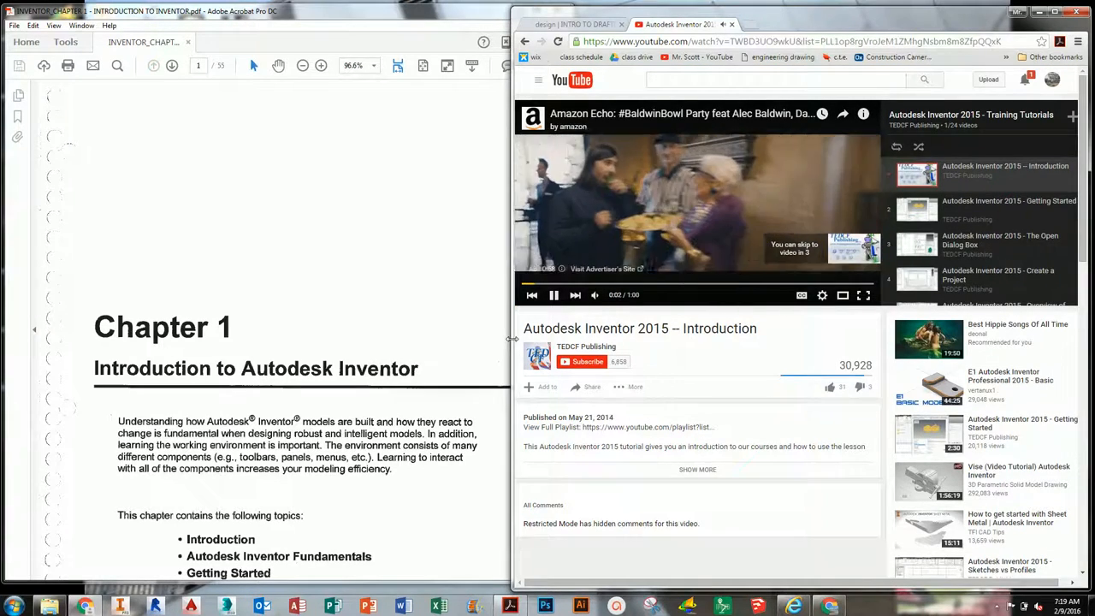
drag(511, 339, 313, 339)
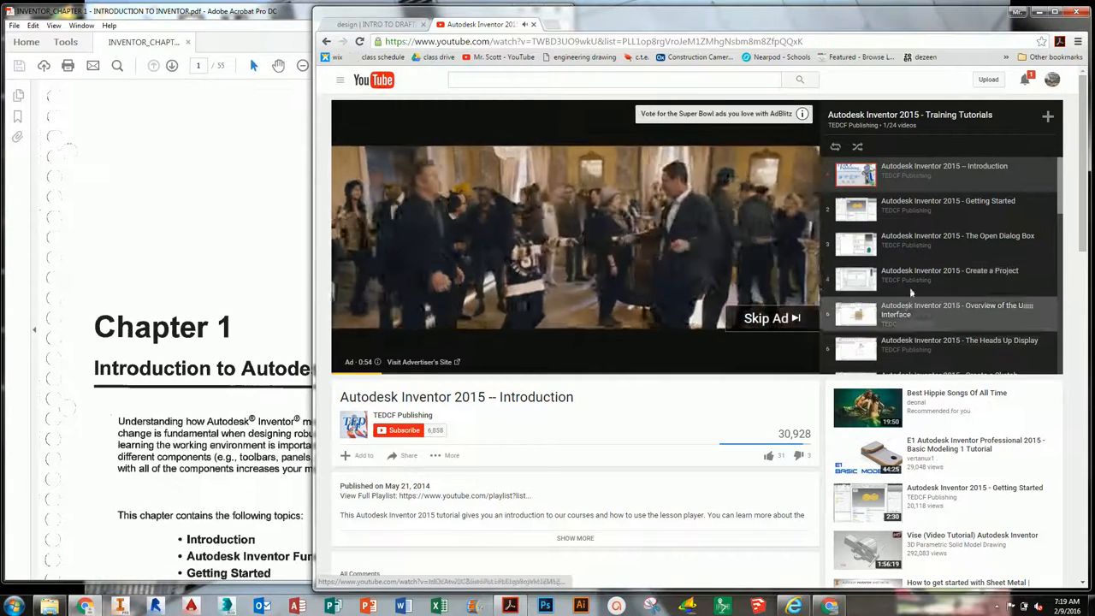
scroll(912, 294, down, 1)
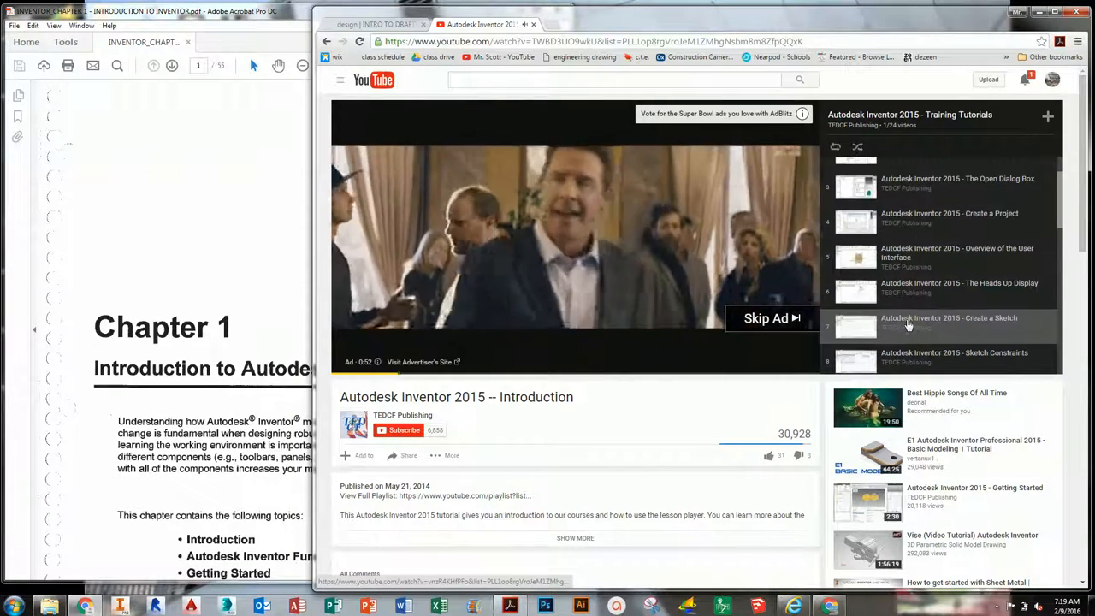
scroll(914, 274, up, 2)
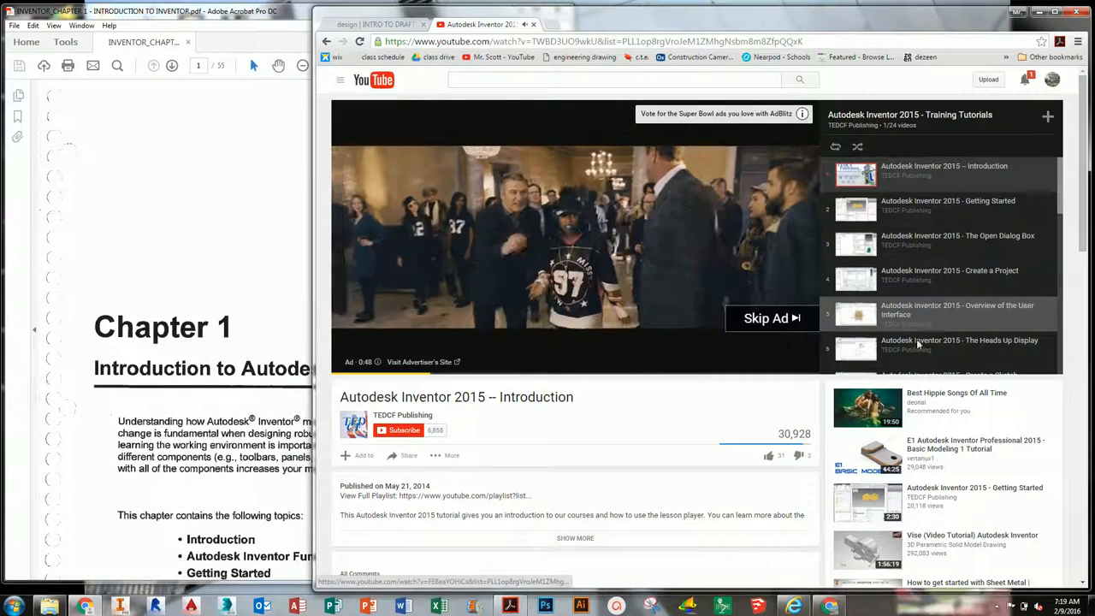
- Skip the ad and skim the Introduction video, jumping ahead to about 0:39, 1:25 and 2:00, and pause it
click(789, 321)
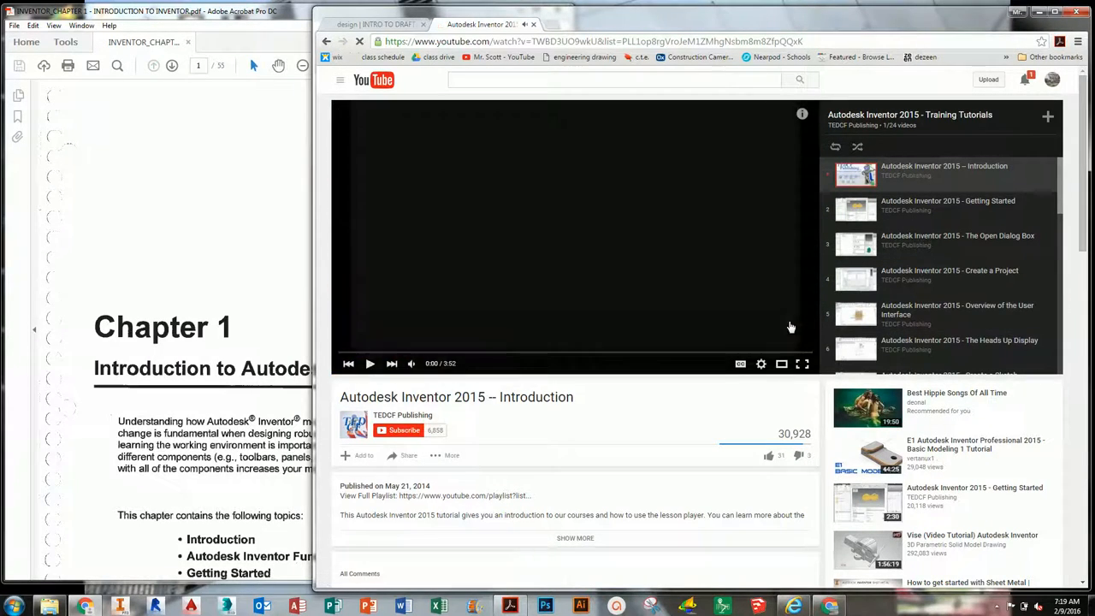
click(421, 353)
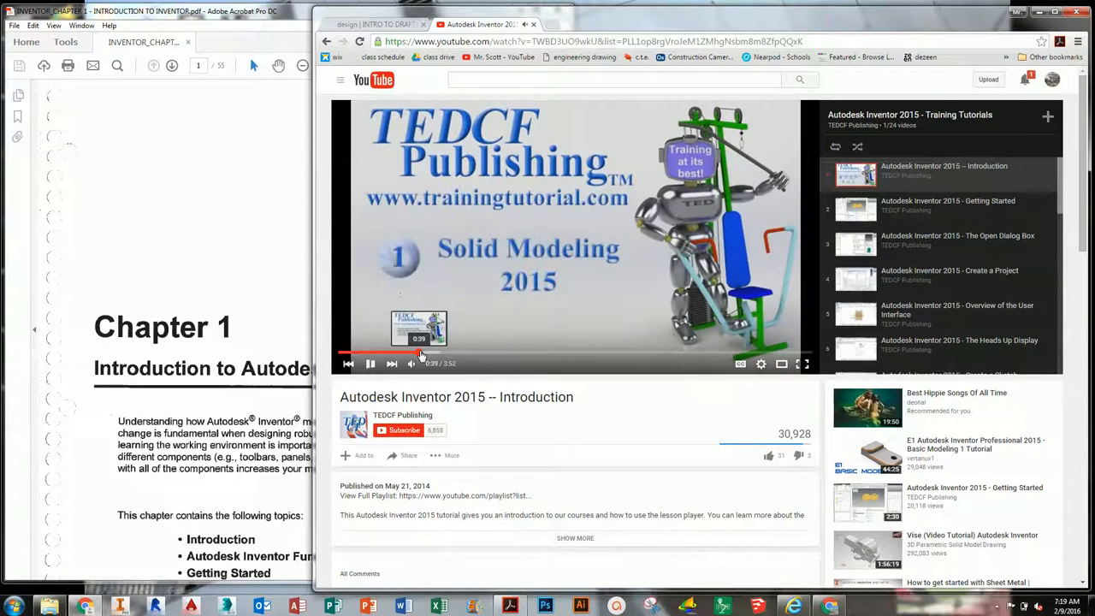
click(511, 352)
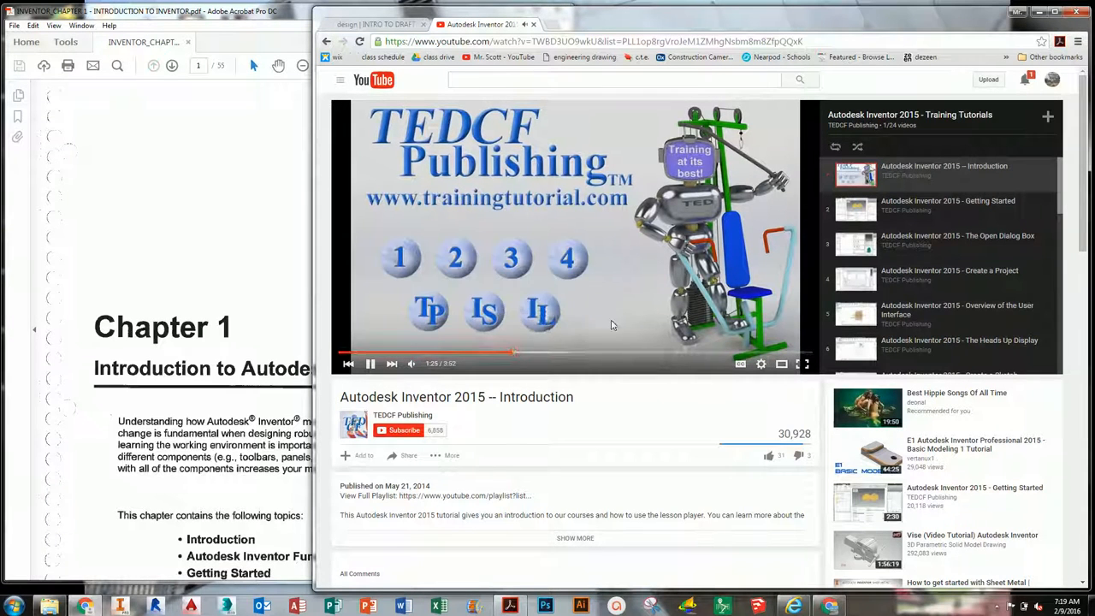
click(578, 353)
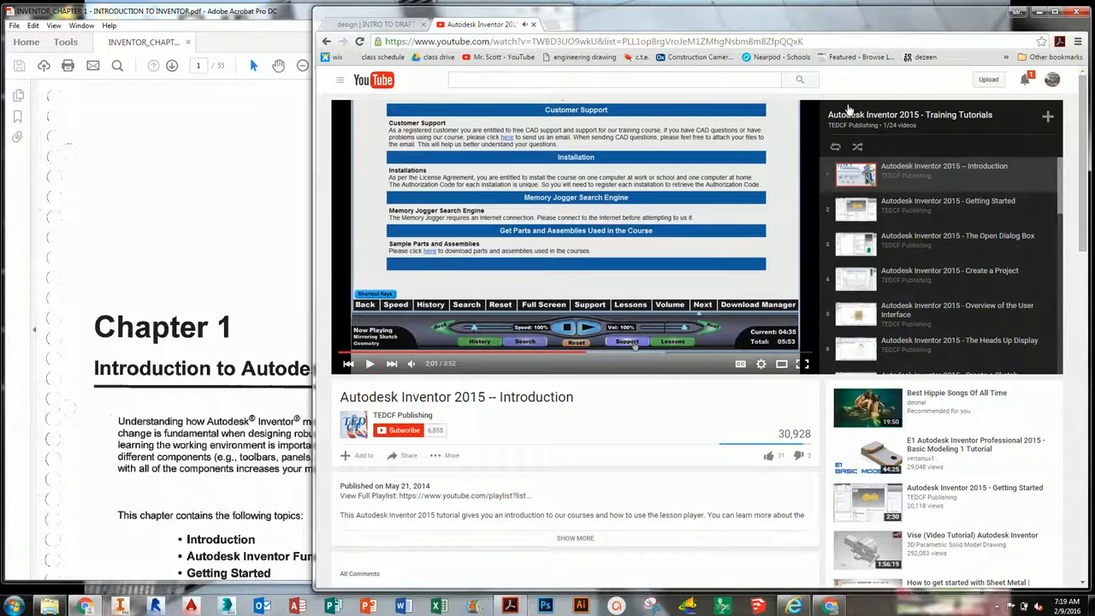
- Return to the blog post and review assignment items 3 and 4 on Practices A-D and submitting the Chapter 1 review questions
click(374, 24)
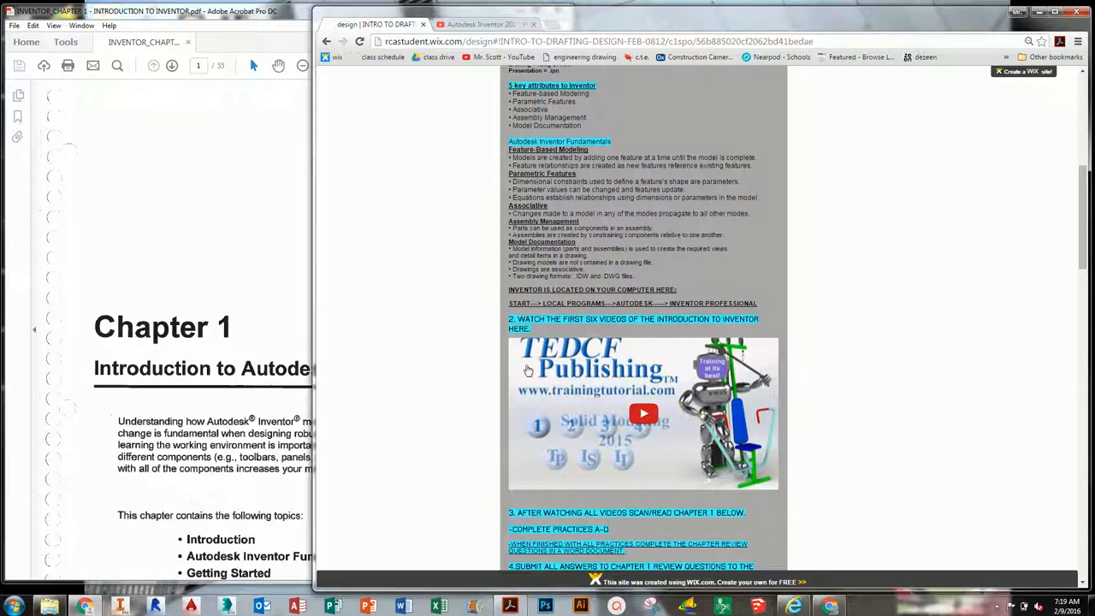
scroll(528, 370, down, 3)
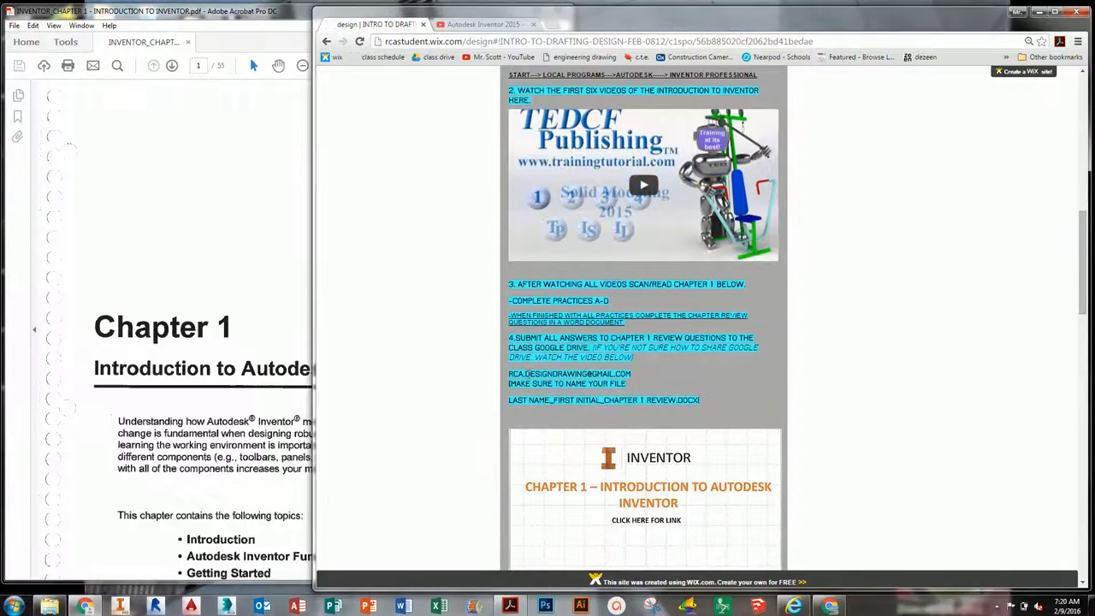
scroll(524, 377, down, 2)
scroll(478, 359, up, 1)
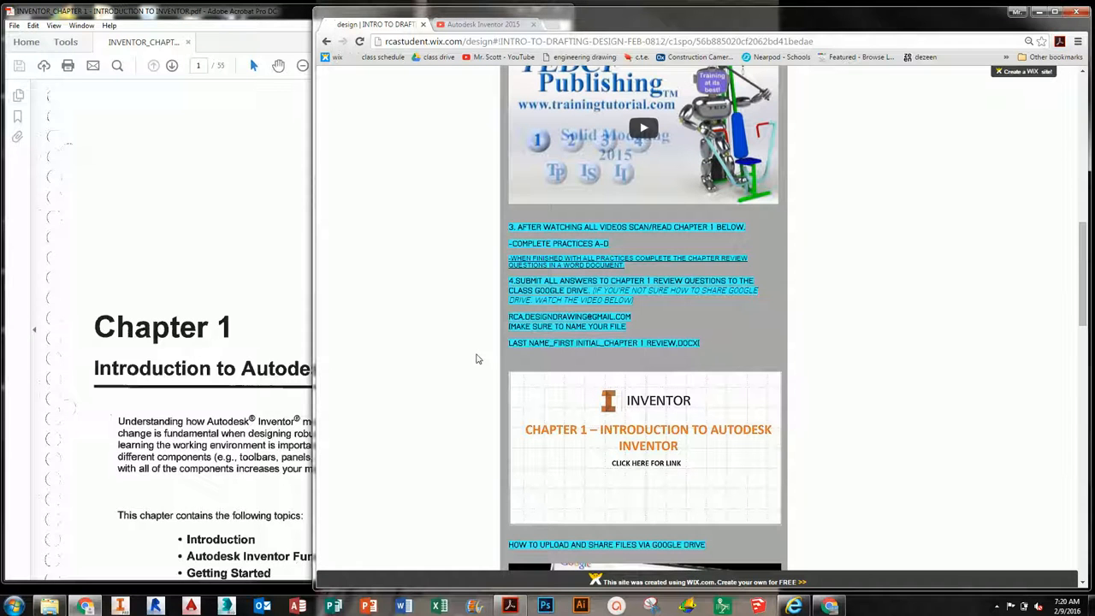
scroll(484, 351, up, 1)
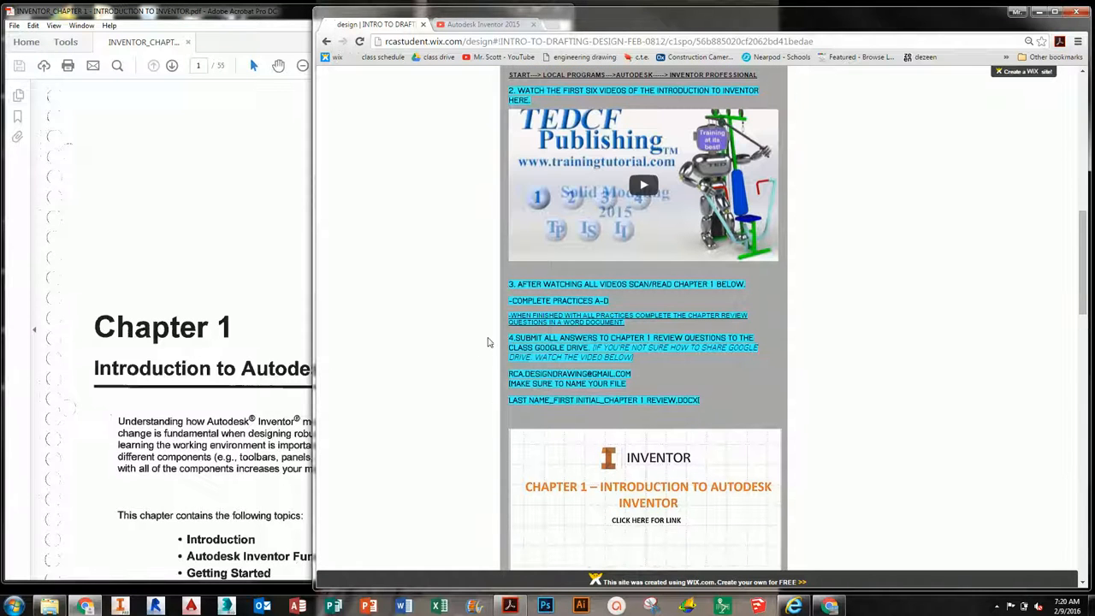
scroll(439, 342, down, 1)
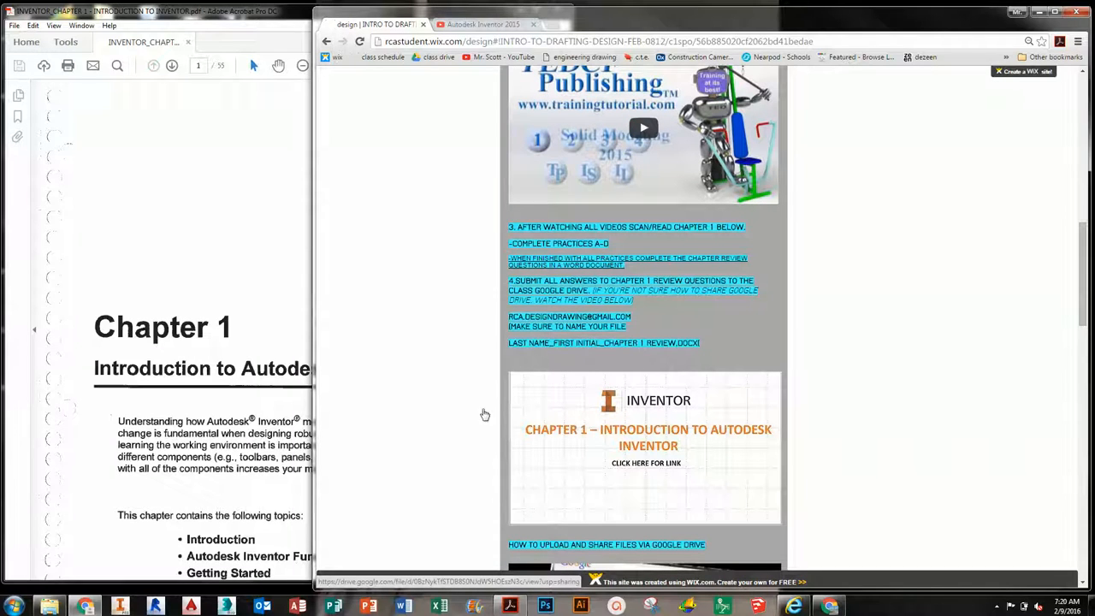
- Open the Chapter 1 - Introduction to Autodesk Inventor PDF linked in the blog post and skim from its title page to section 1.1
click(655, 436)
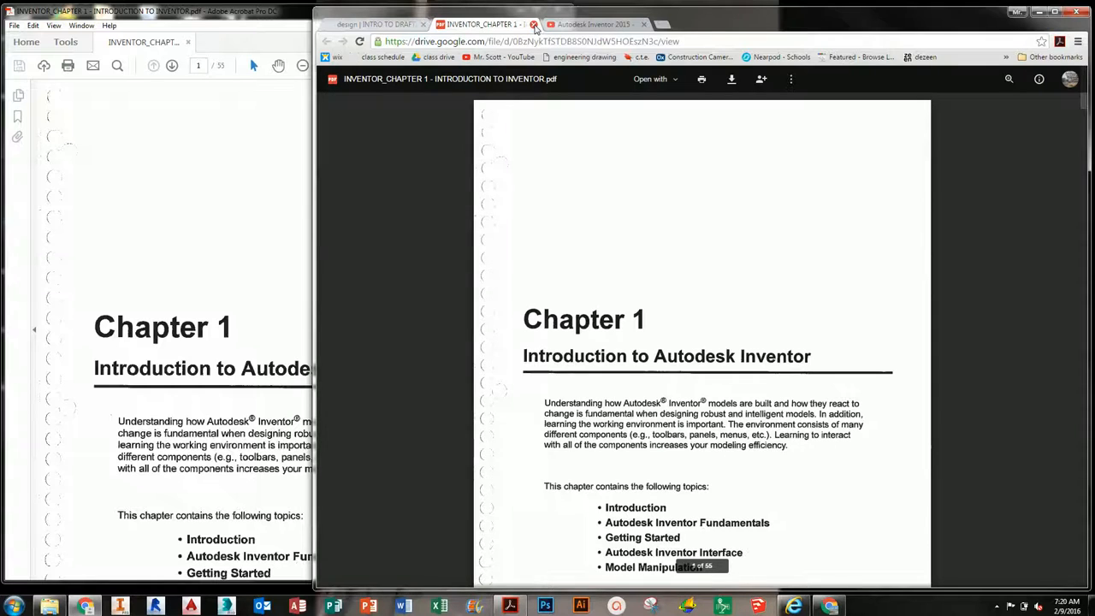
scroll(542, 119, down, 1)
scroll(565, 277, up, 1)
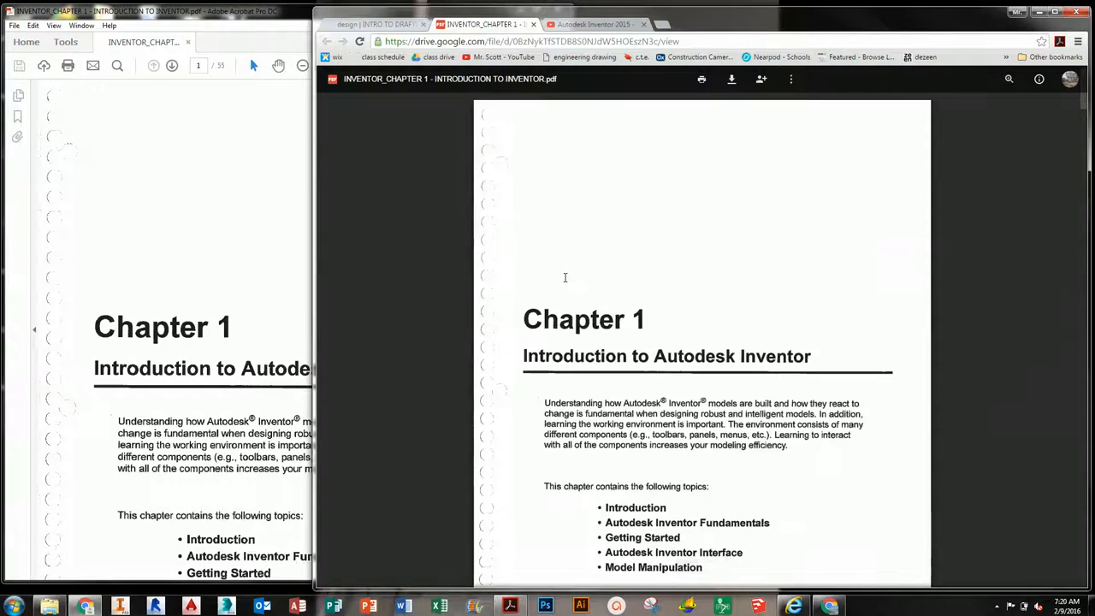
scroll(564, 278, down, 3)
scroll(564, 277, down, 9)
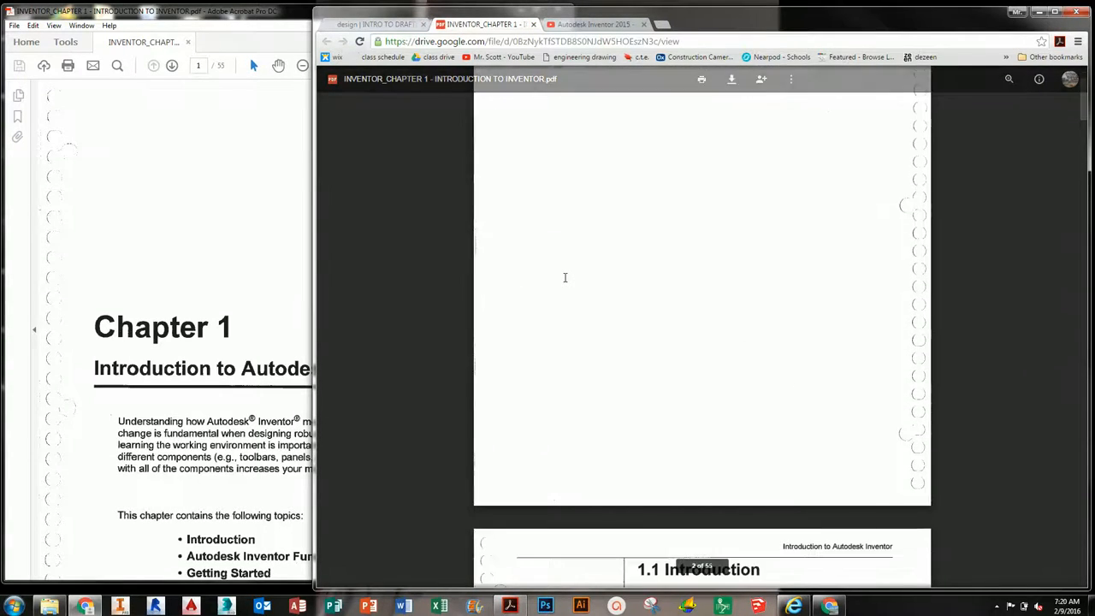
scroll(565, 282, up, 3)
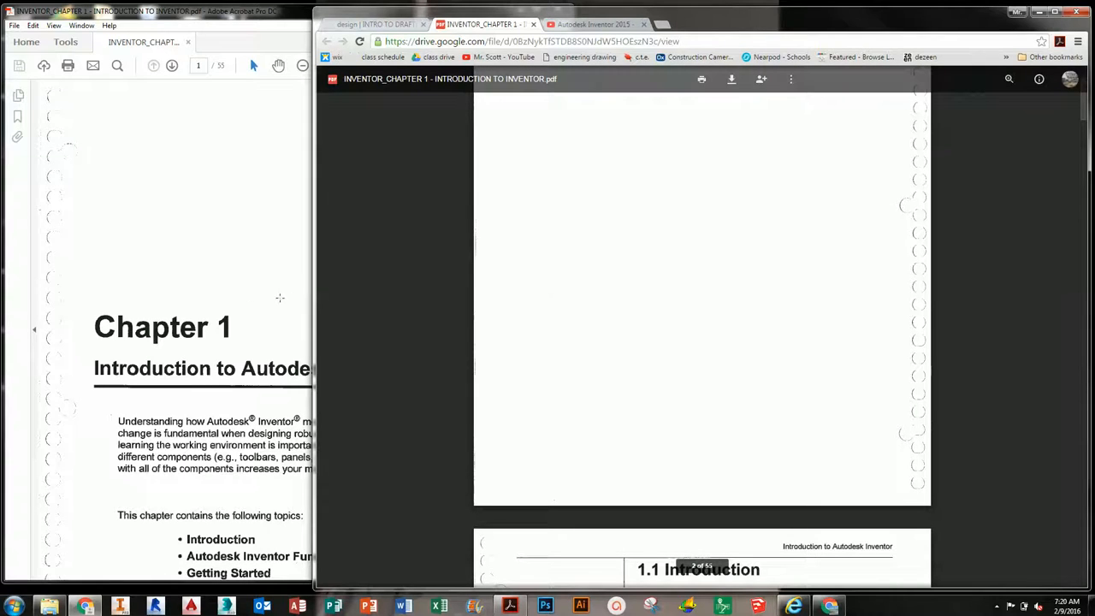
scroll(559, 348, down, 5)
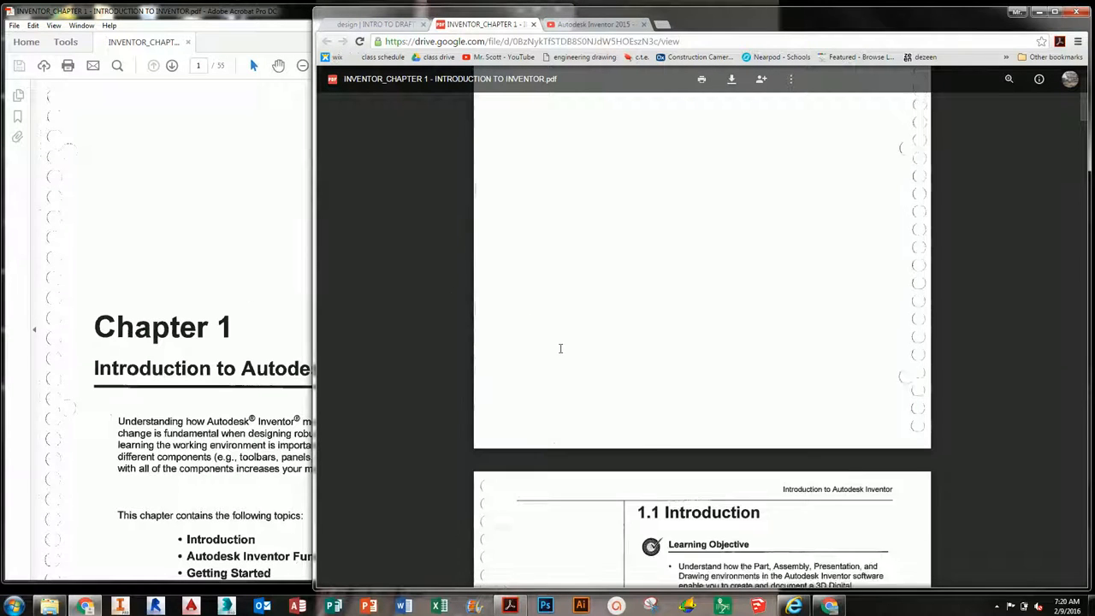
scroll(560, 351, up, 15)
scroll(561, 350, down, 5)
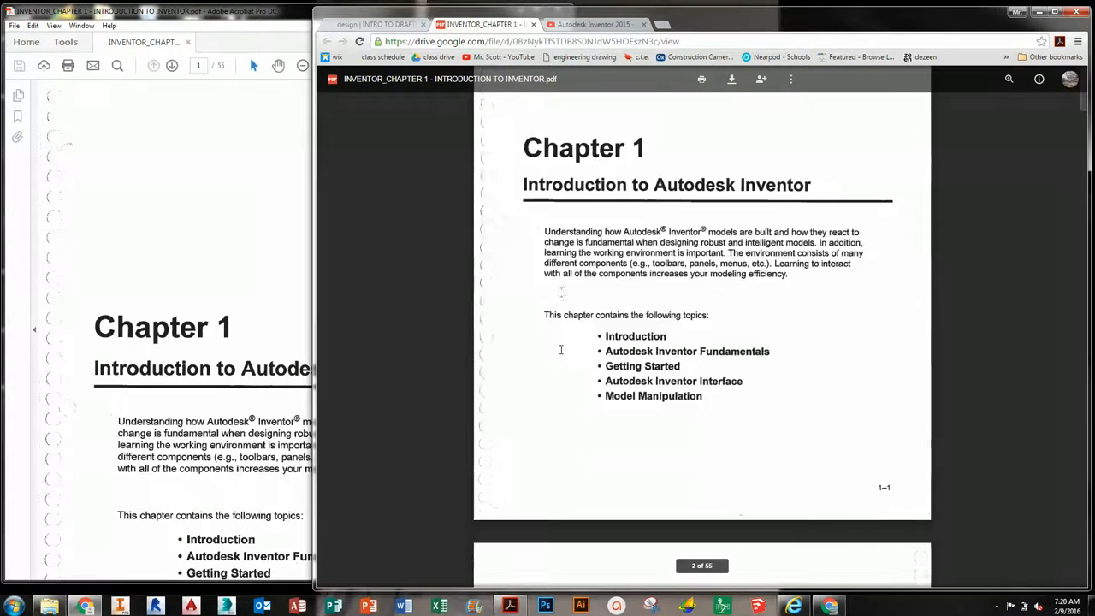
scroll(560, 349, down, 9)
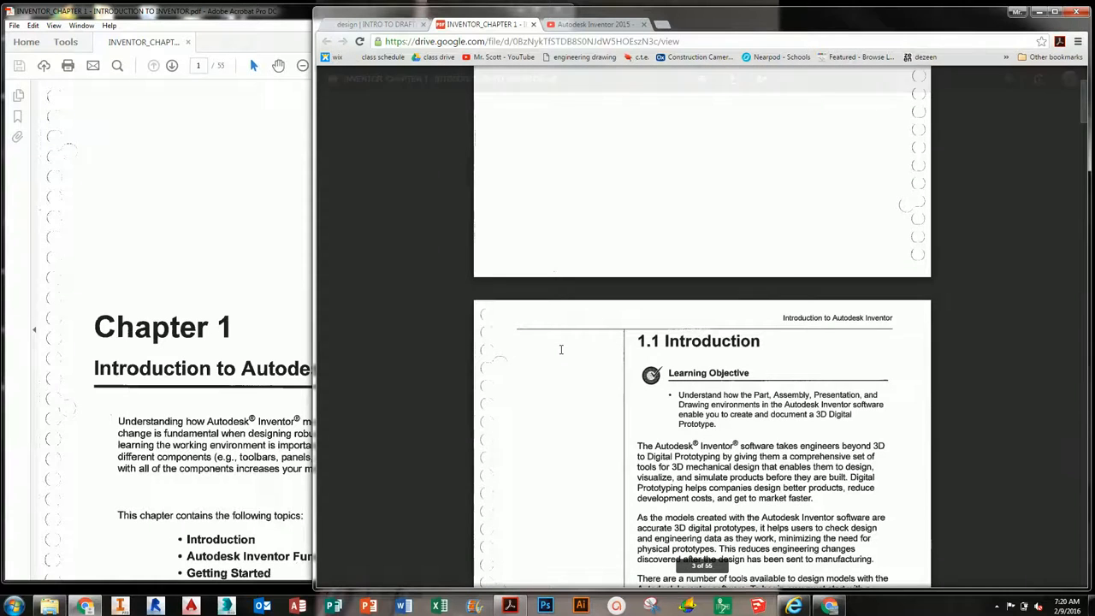
- Look over section 1.1 Introduction, including the table of 3D model design environments and Figure 1-1
scroll(595, 382, down, 4)
scroll(596, 384, down, 2)
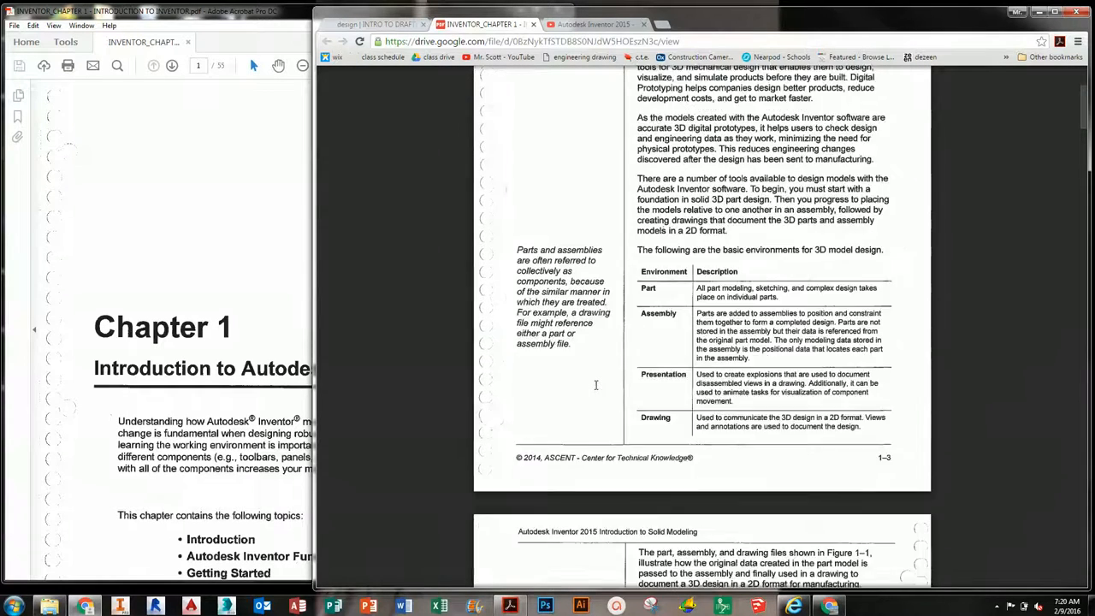
scroll(596, 384, up, 1)
scroll(596, 384, down, 4)
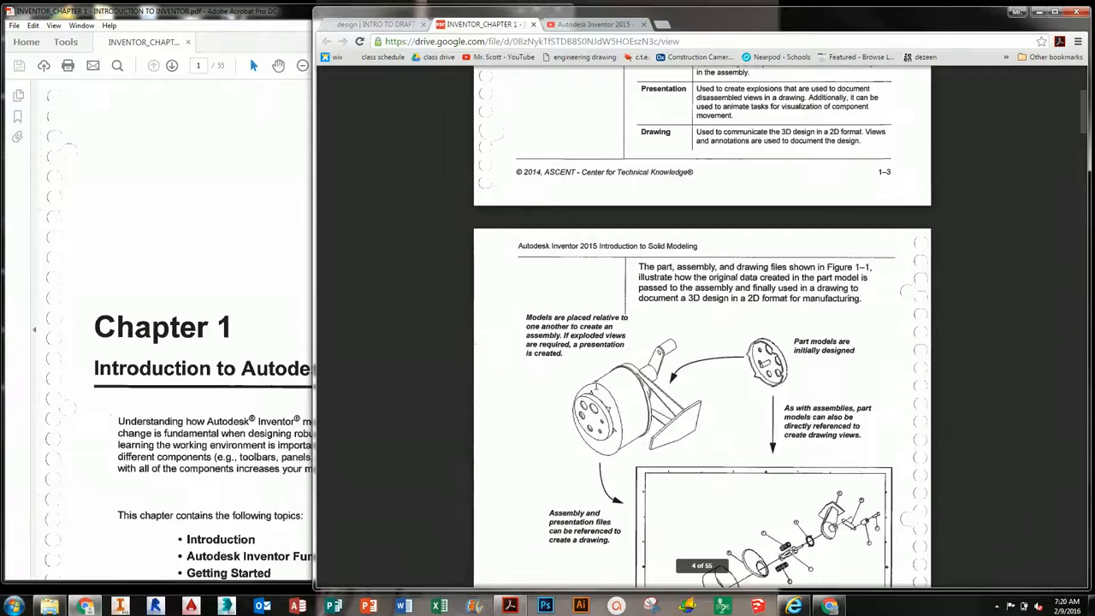
scroll(595, 385, down, 3)
scroll(597, 385, up, 10)
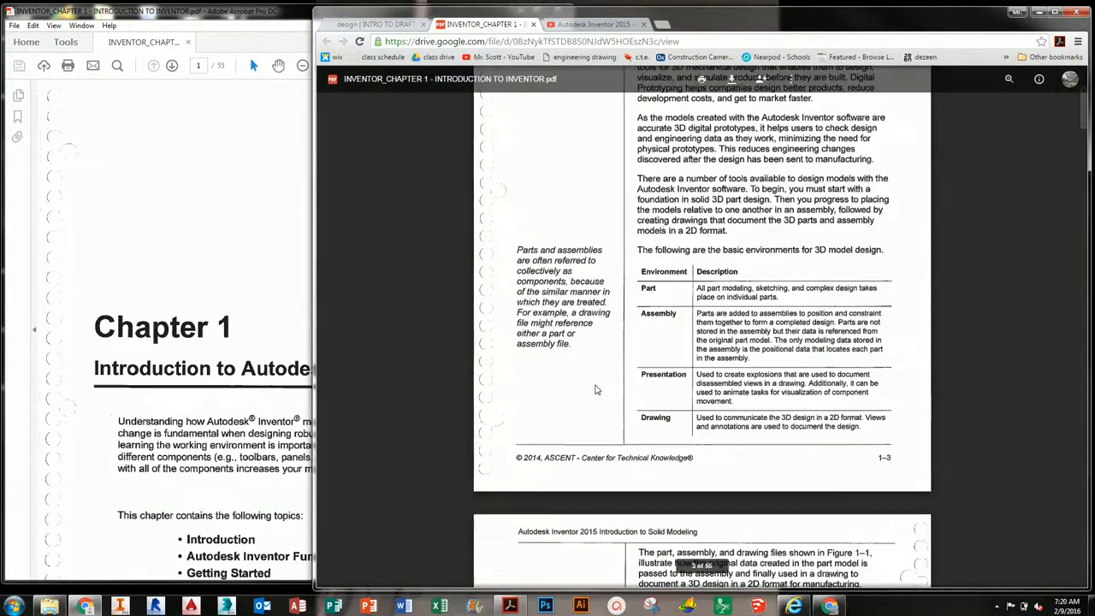
scroll(595, 385, up, 2)
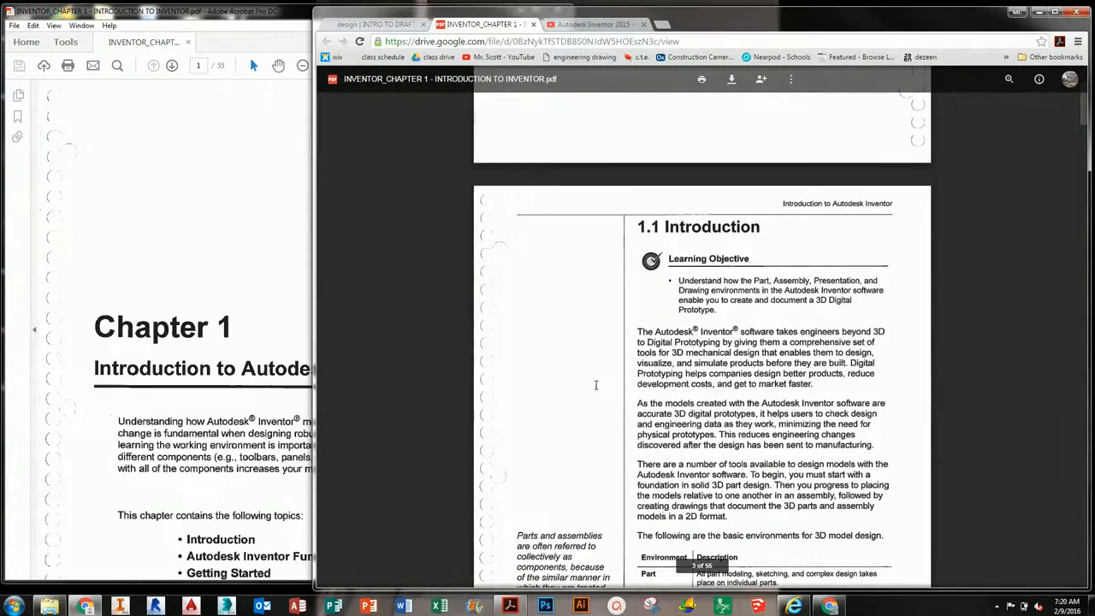
scroll(597, 385, up, 1)
scroll(597, 385, down, 5)
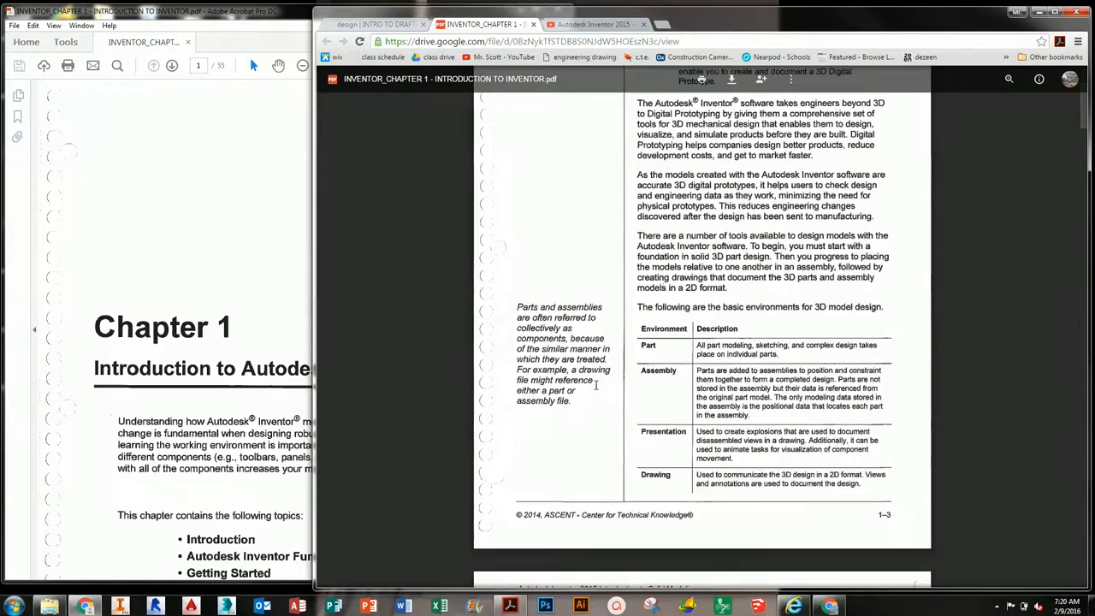
scroll(596, 385, down, 9)
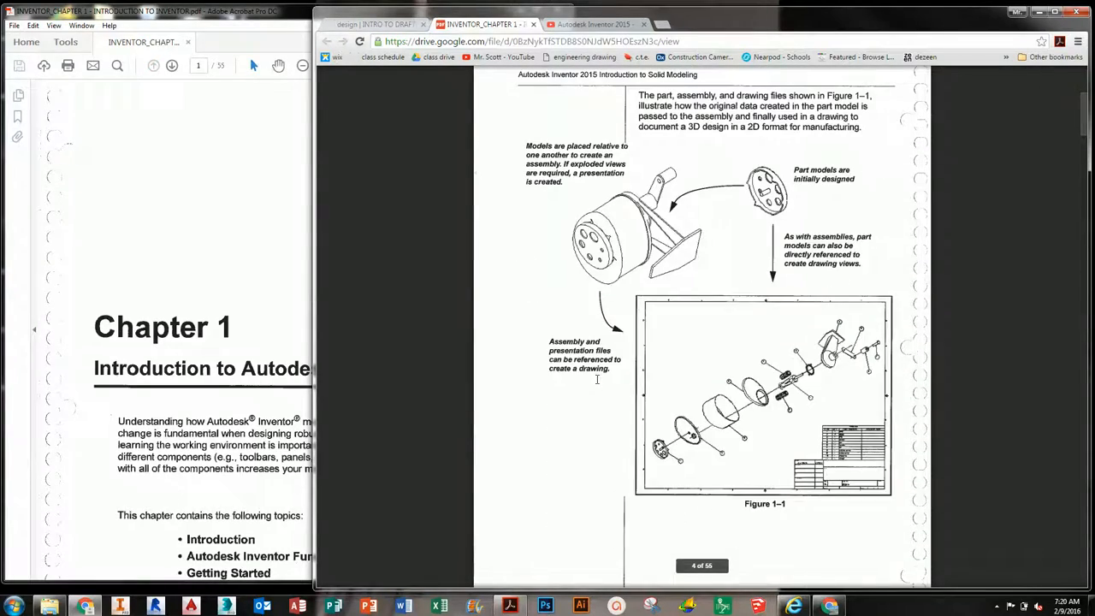
scroll(597, 379, up, 8)
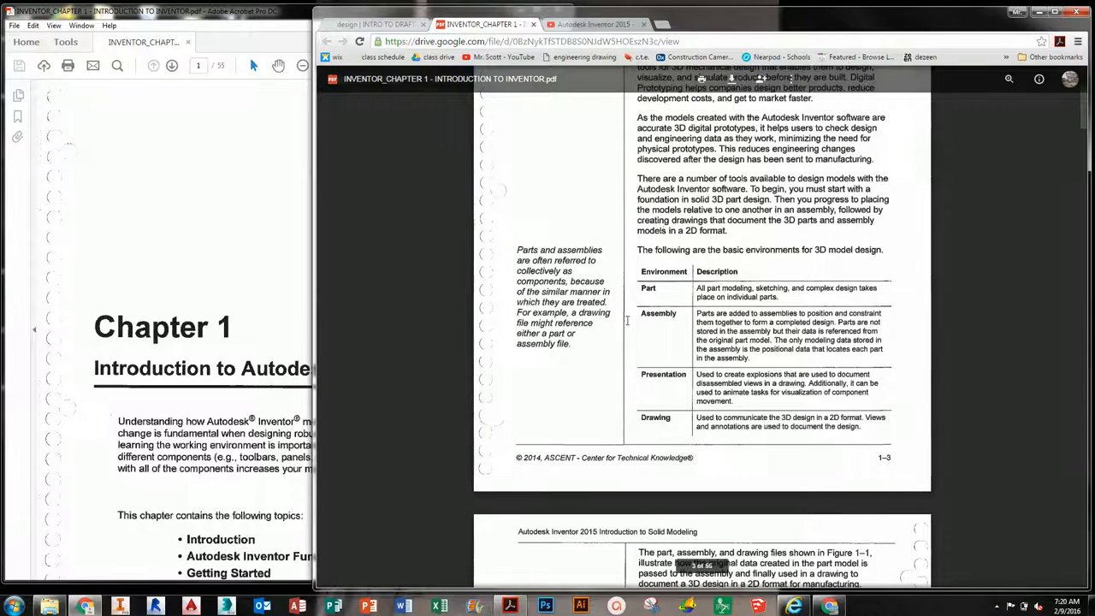
scroll(612, 386, up, 6)
scroll(612, 386, up, 3)
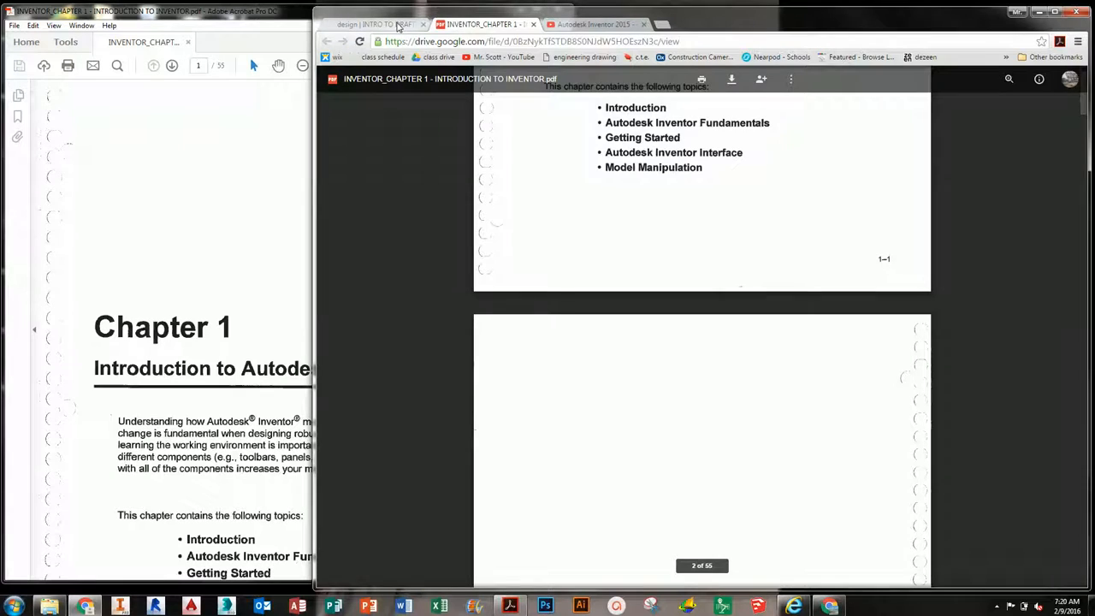
- Check the blog post's Chapter 1 link and Google Drive upload video section, and return to the title page of the chapter PDF
click(377, 24)
scroll(503, 444, down, 2)
scroll(503, 444, down, 2)
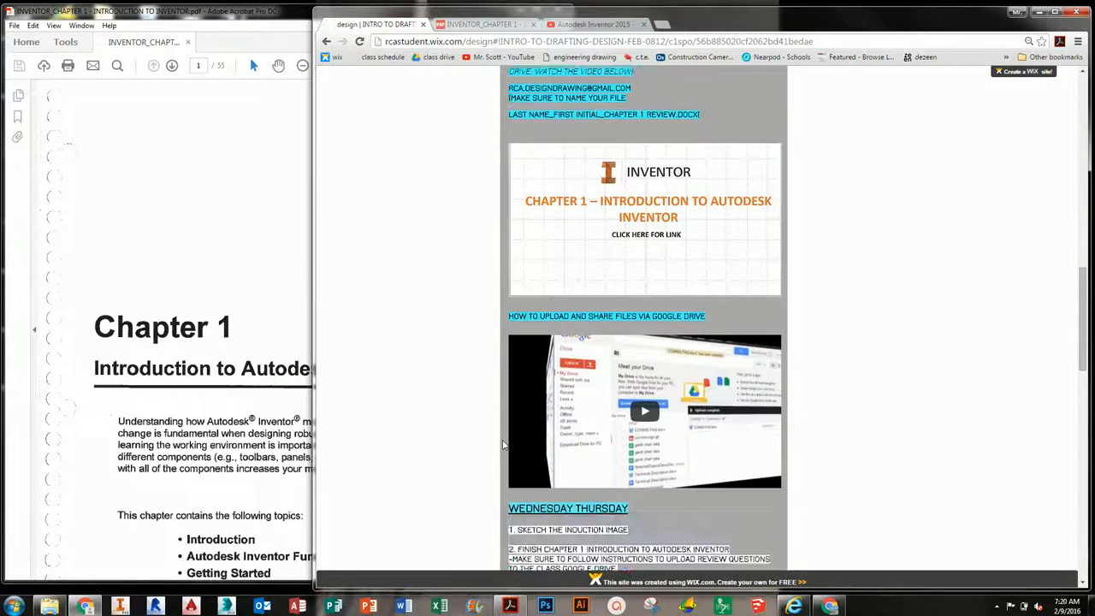
scroll(514, 360, up, 2)
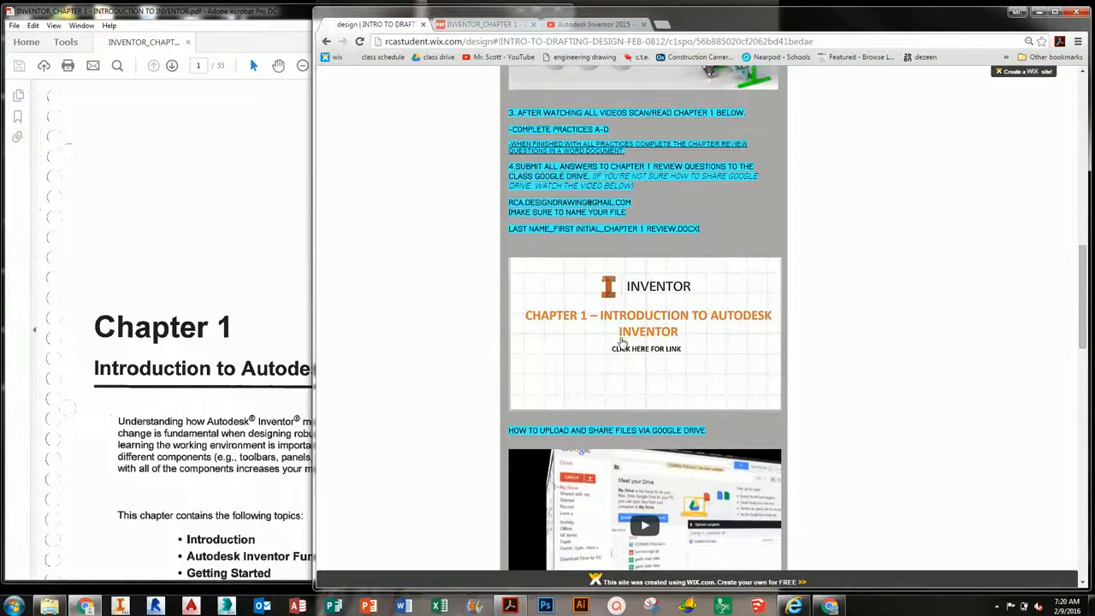
click(515, 26)
scroll(550, 242, up, 4)
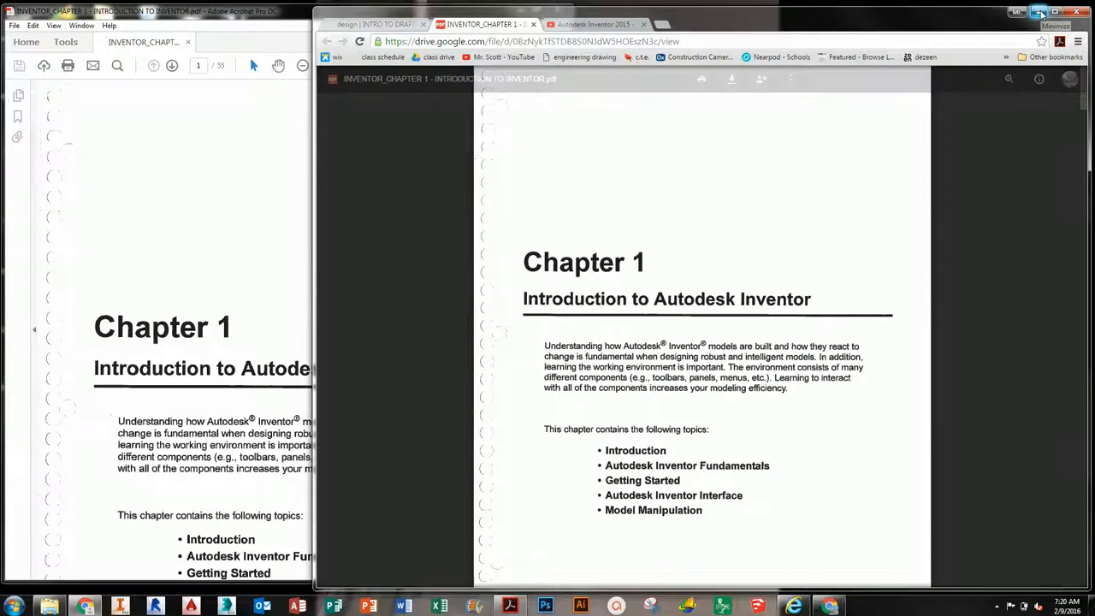
- Minimize the browser and open the Autodesk Inventor 2015 Intro Class Files folder on the C: drive in Windows Explorer
click(1040, 13)
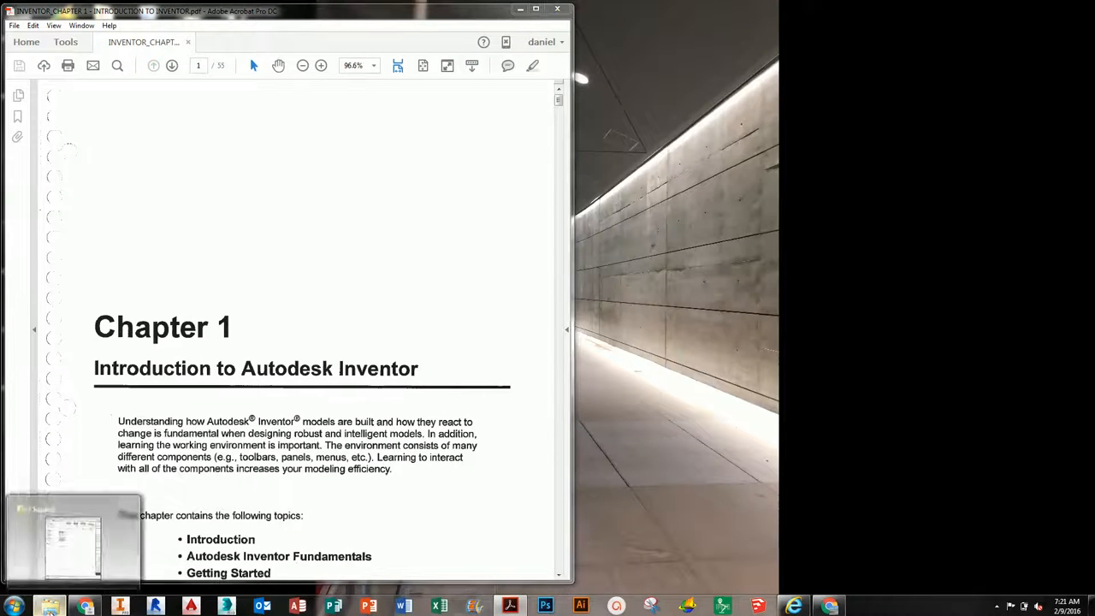
click(49, 605)
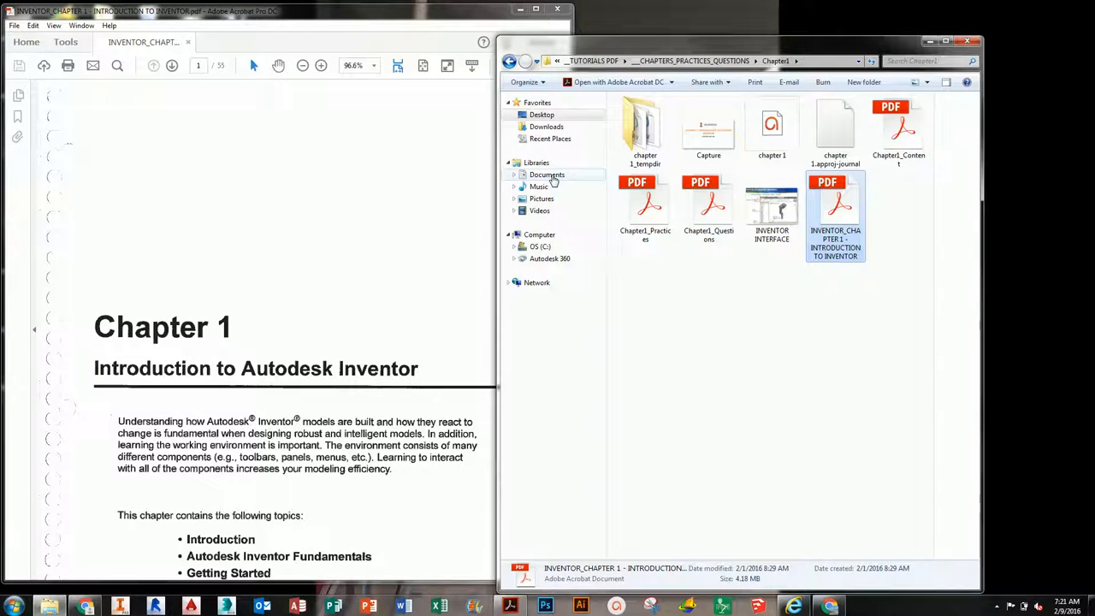
click(540, 235)
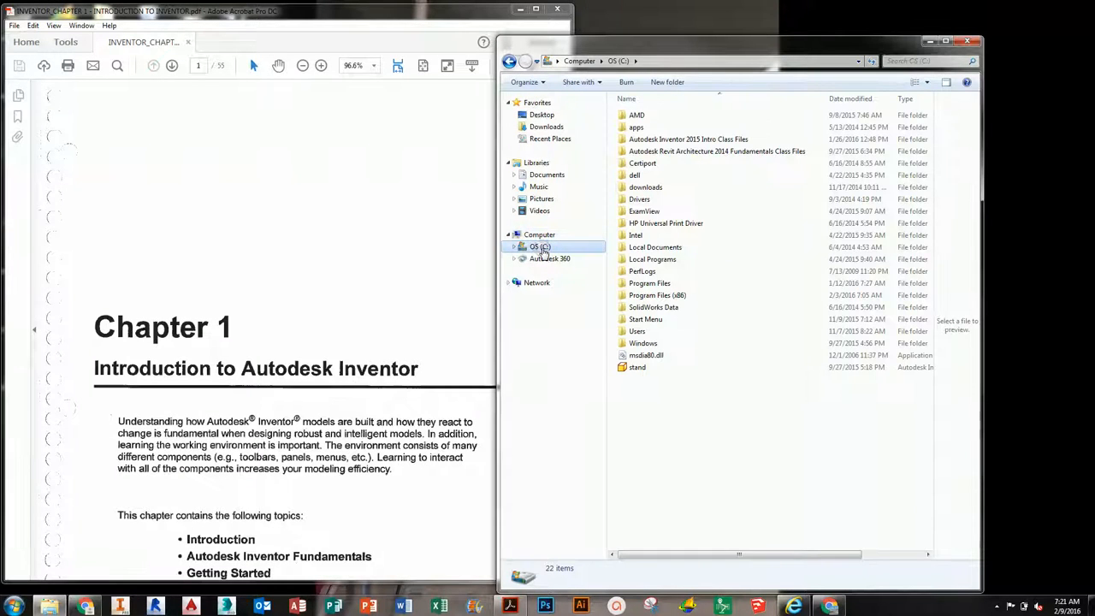
click(687, 141)
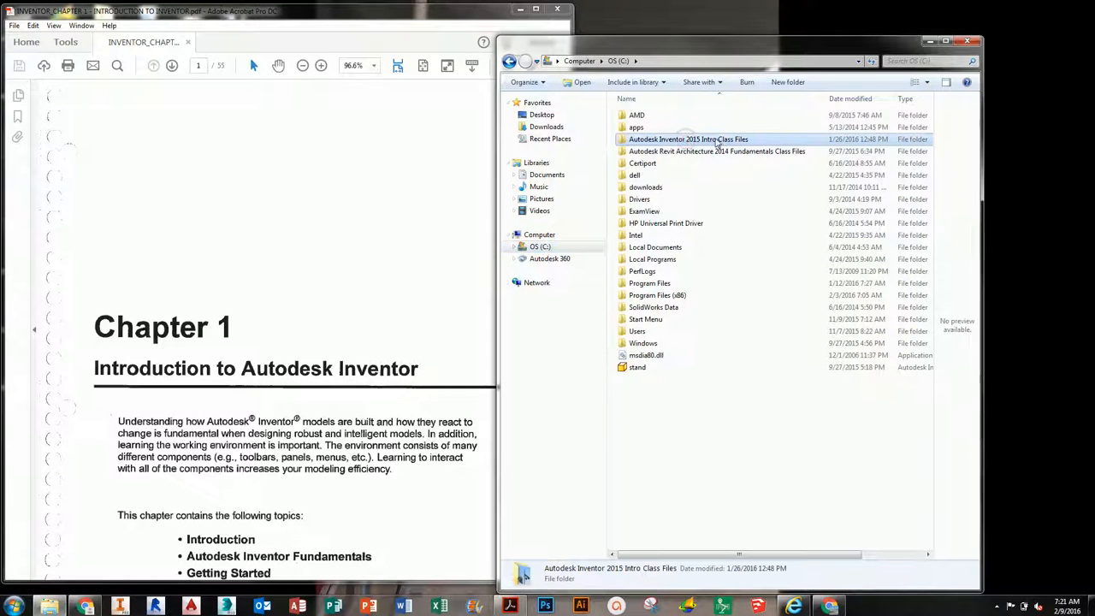
double_click(703, 141)
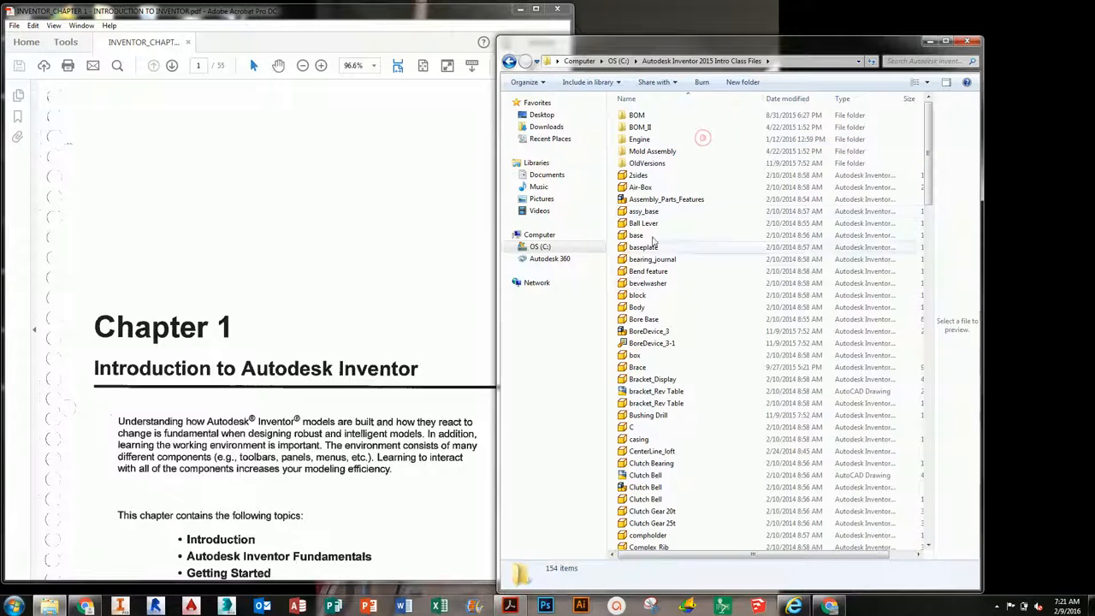
- Look through the Inventor class practice files and go back to the root of the C: drive
scroll(652, 351, down, 3)
scroll(652, 351, down, 9)
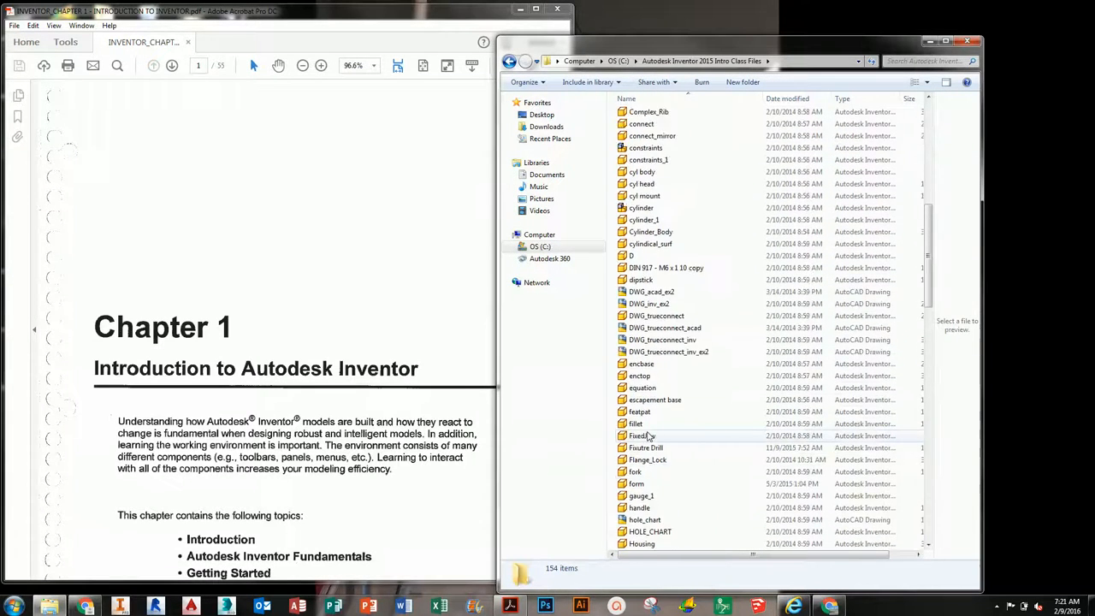
scroll(640, 342, up, 12)
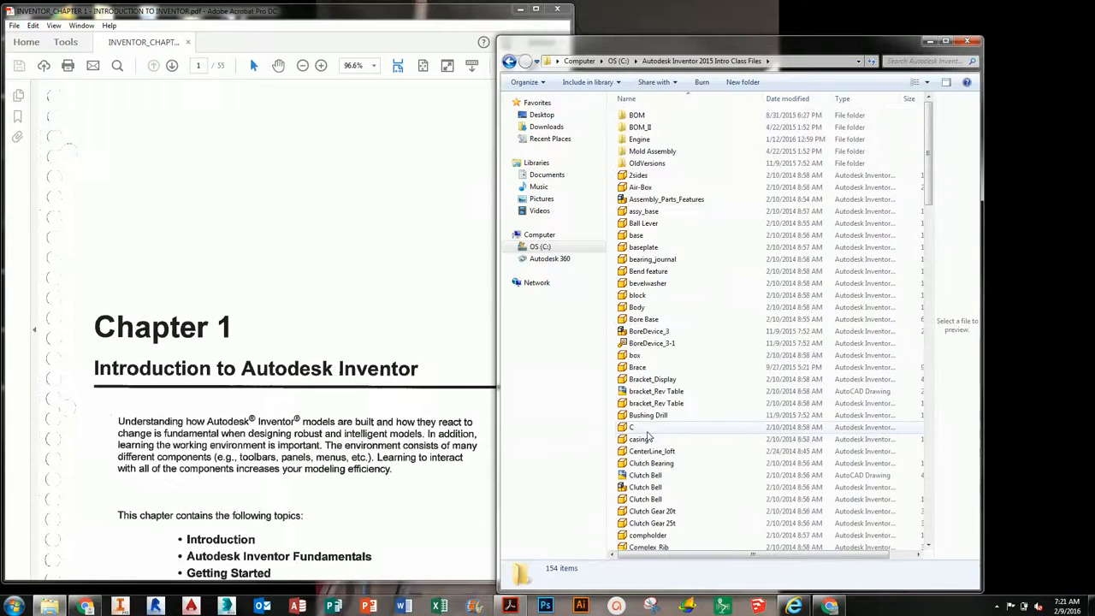
click(509, 62)
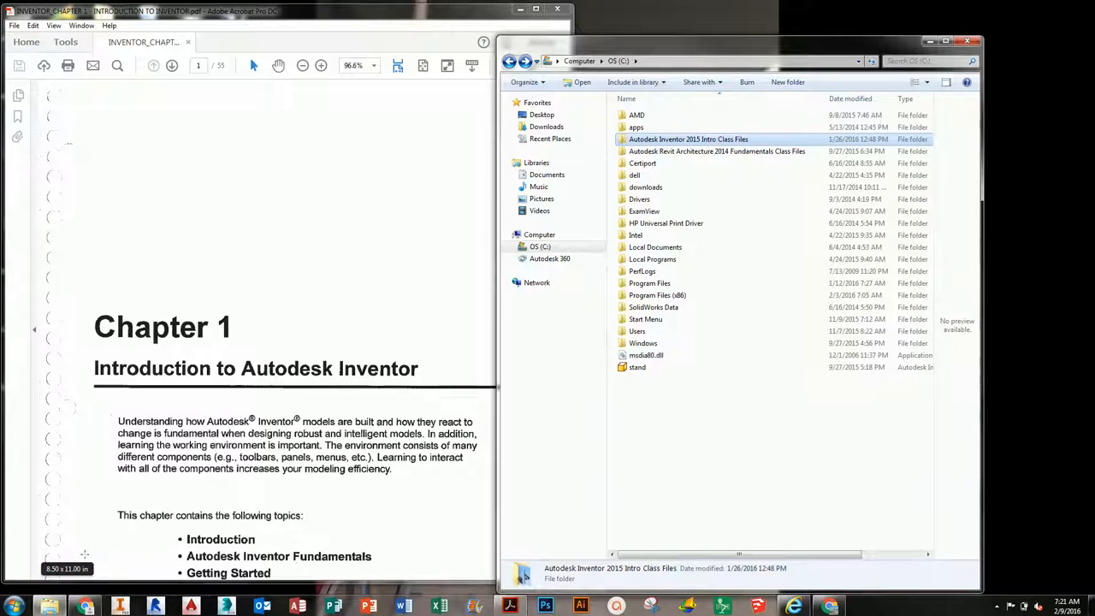
- Open the Local Programs folder from the list of all installed programs and go into its AutoCad folder
click(13, 604)
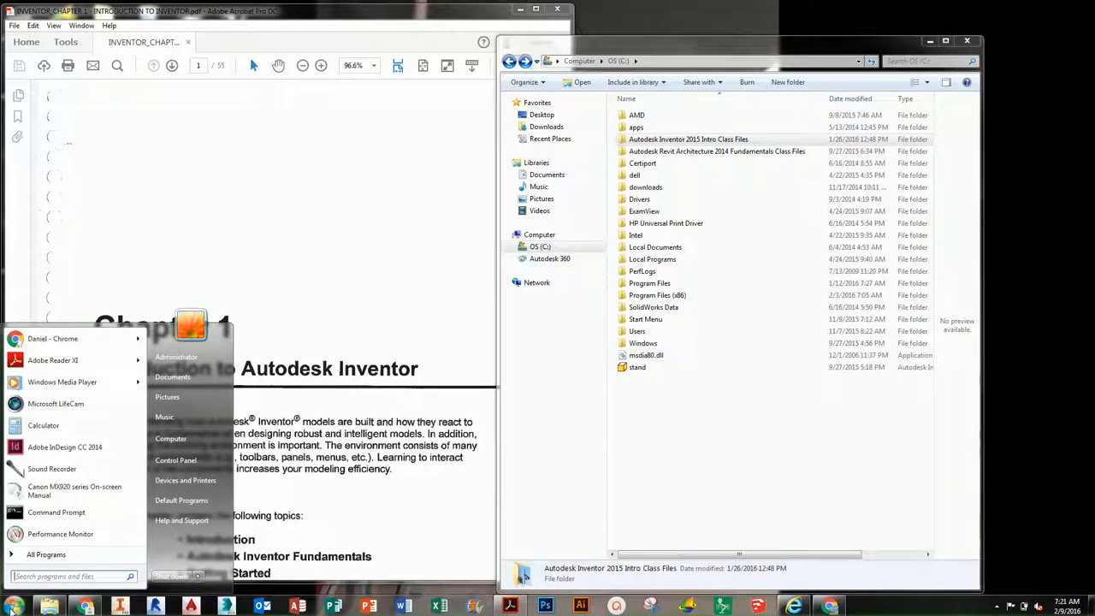
click(47, 555)
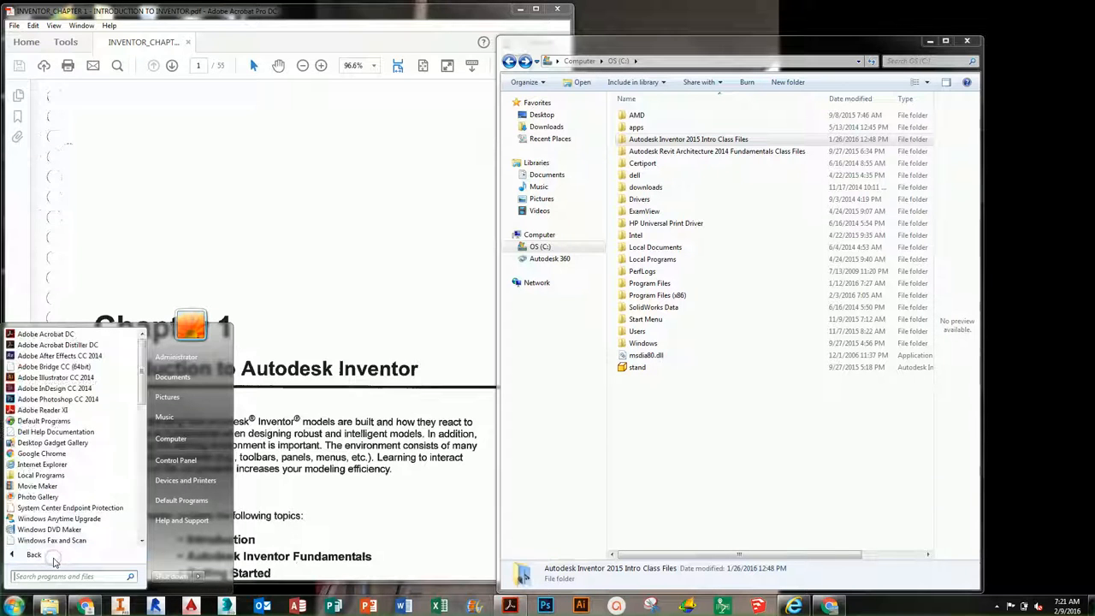
click(48, 477)
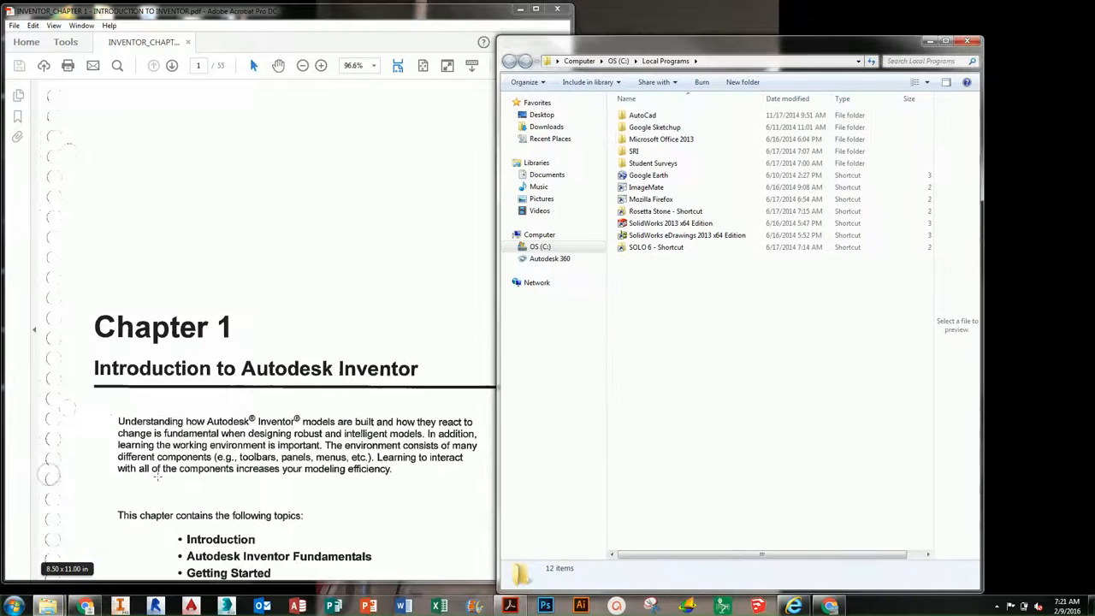
double_click(645, 117)
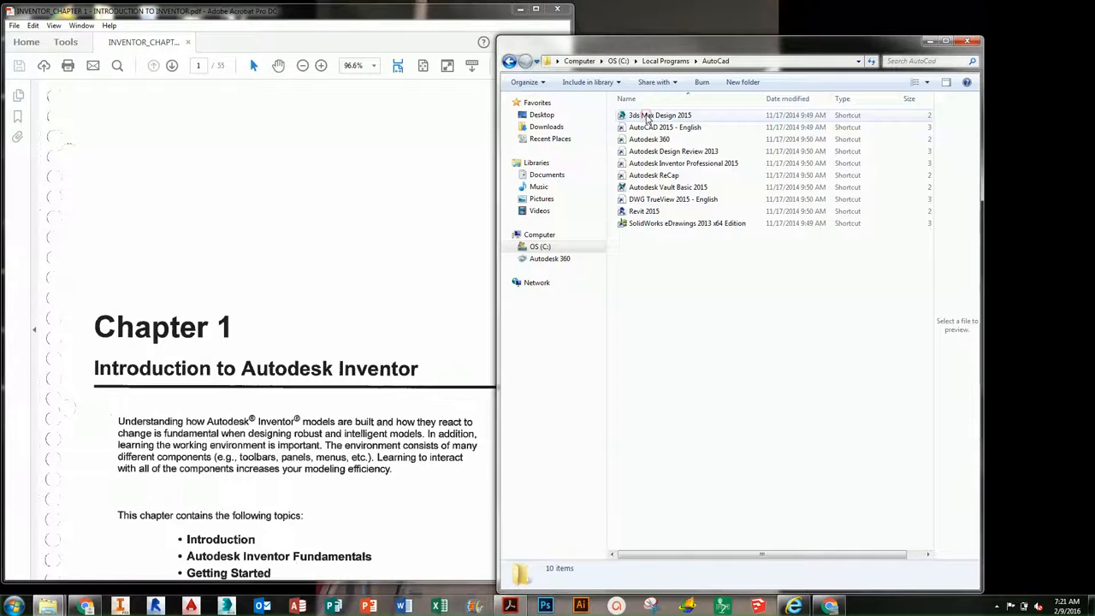
- Review the taskbar pinning option for the Autodesk Inventor Professional 2015 shortcut and dismiss it without changing anything
click(662, 164)
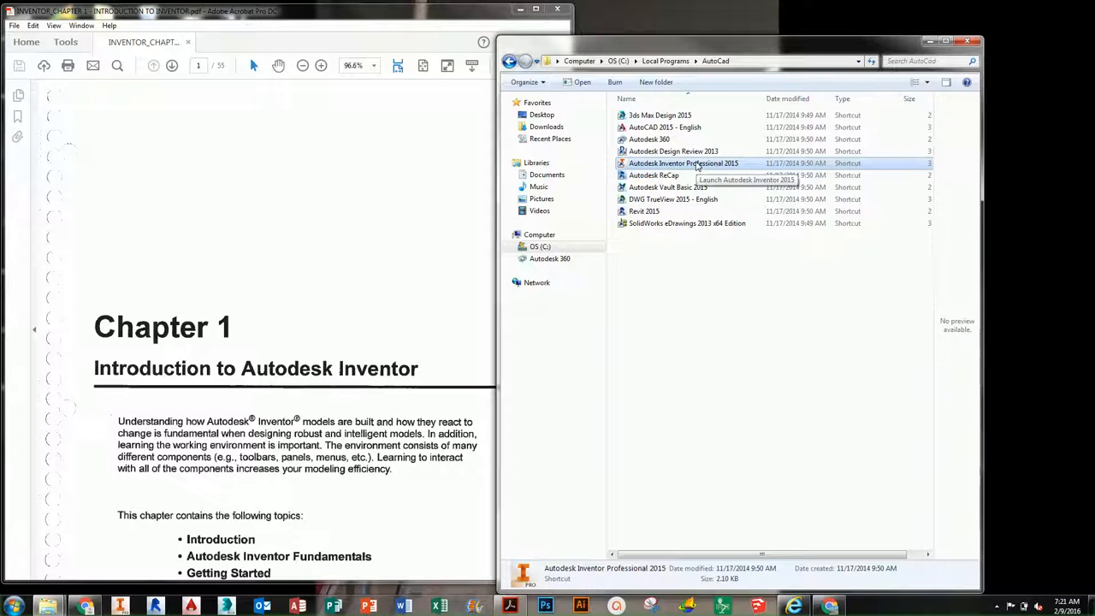
right_click(696, 164)
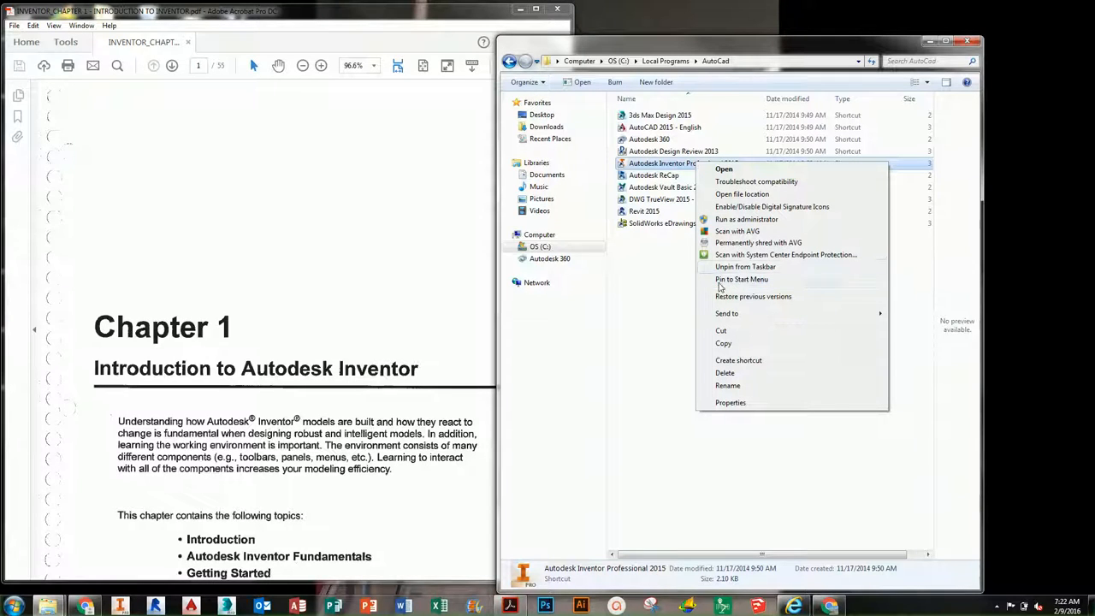
click(655, 340)
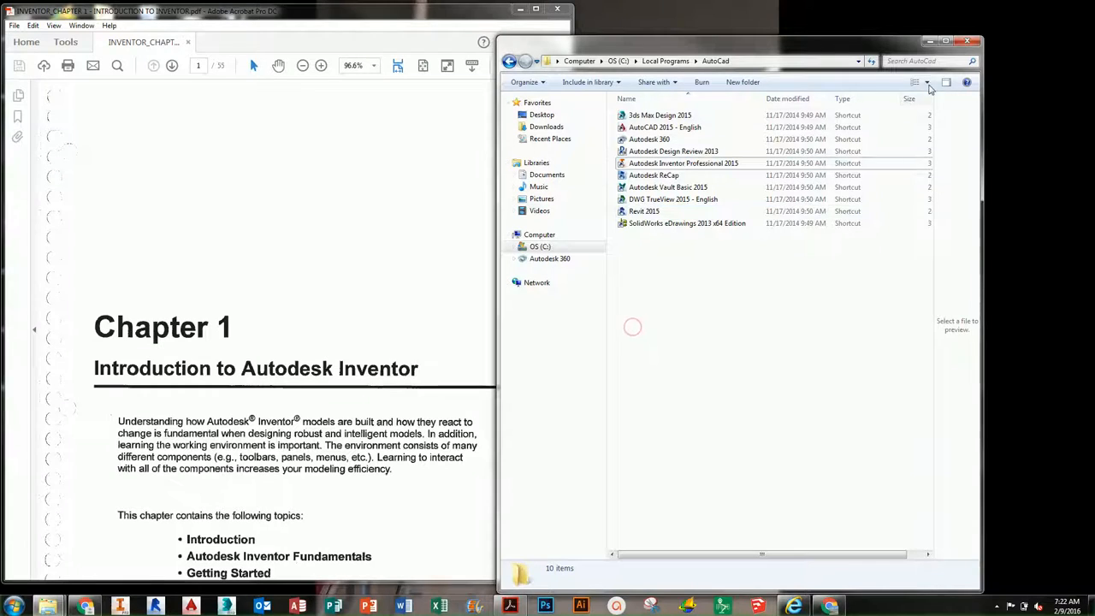
- Close the AutoCad folder window and bring the C: drive window in front of the chapter PDF
click(967, 41)
click(409, 256)
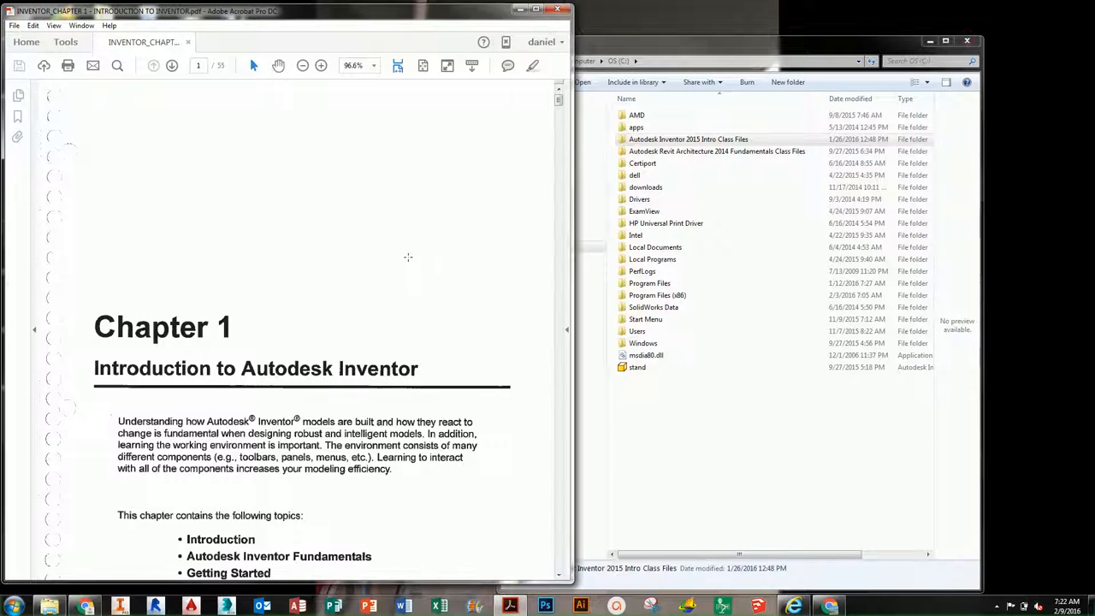
click(708, 397)
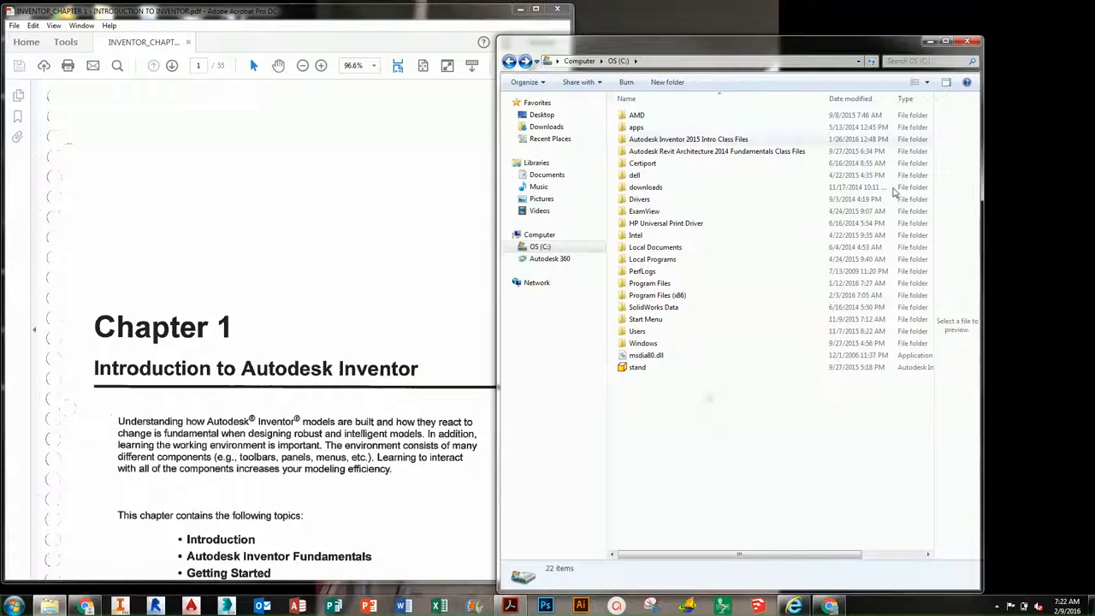
- Close the C: drive window and leaf through the Chapter 1 PDF to find Practice 1a, Open and Manipulate a Part
click(967, 41)
click(485, 220)
click(484, 236)
scroll(470, 273, down, 7)
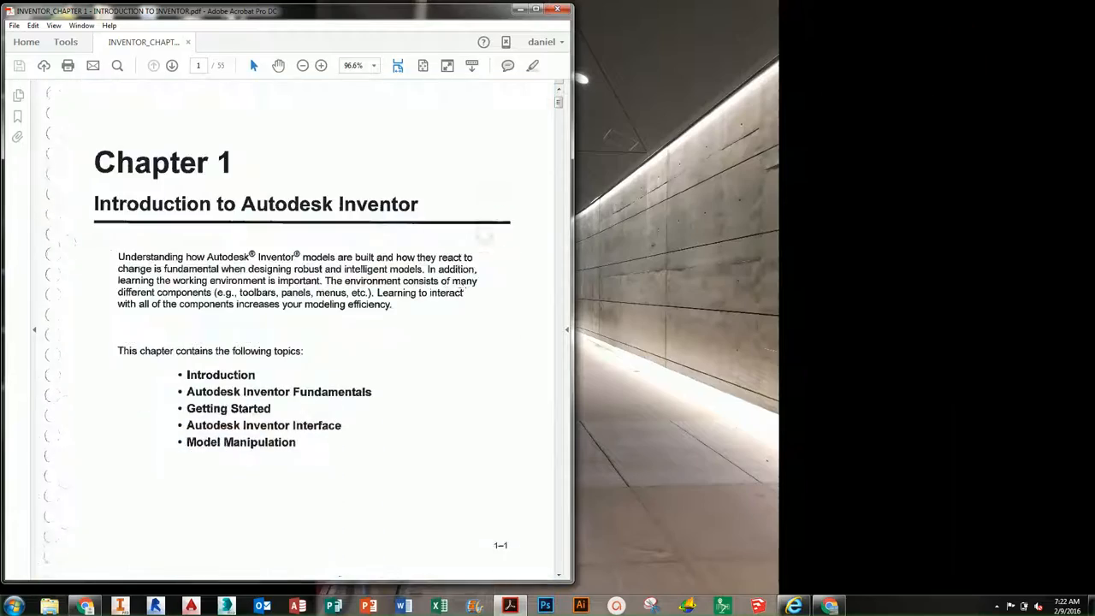
scroll(424, 255, down, 20)
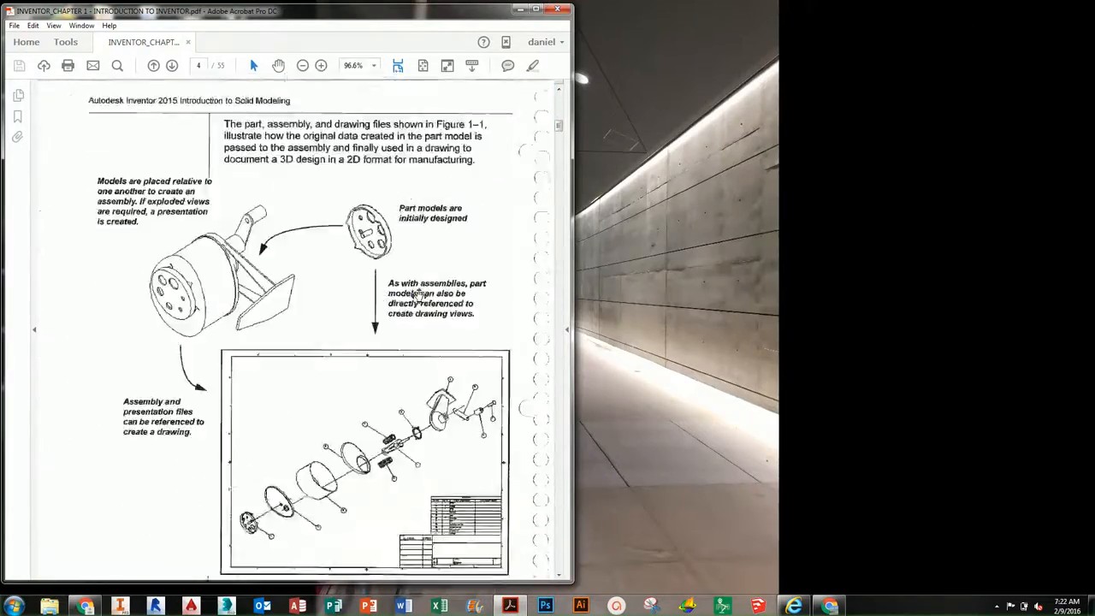
scroll(412, 356, down, 20)
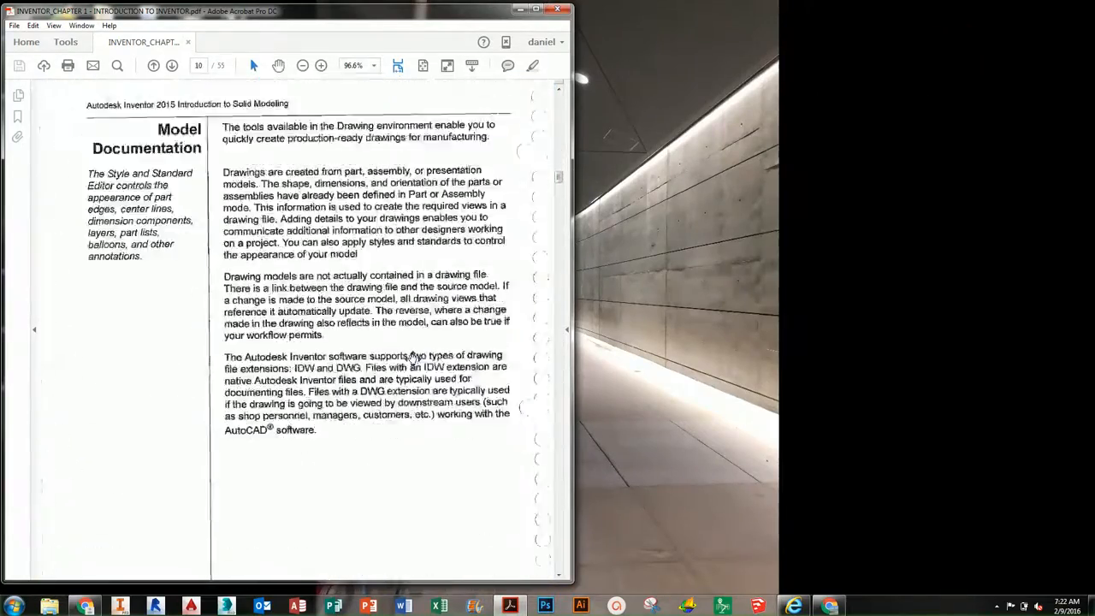
scroll(412, 358, down, 20)
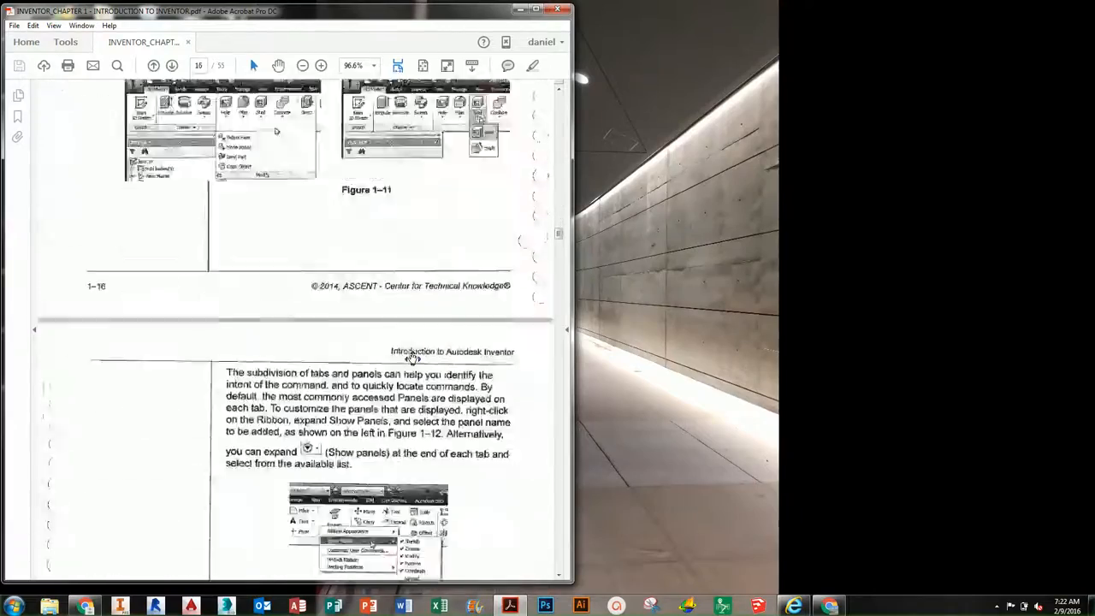
scroll(412, 358, down, 20)
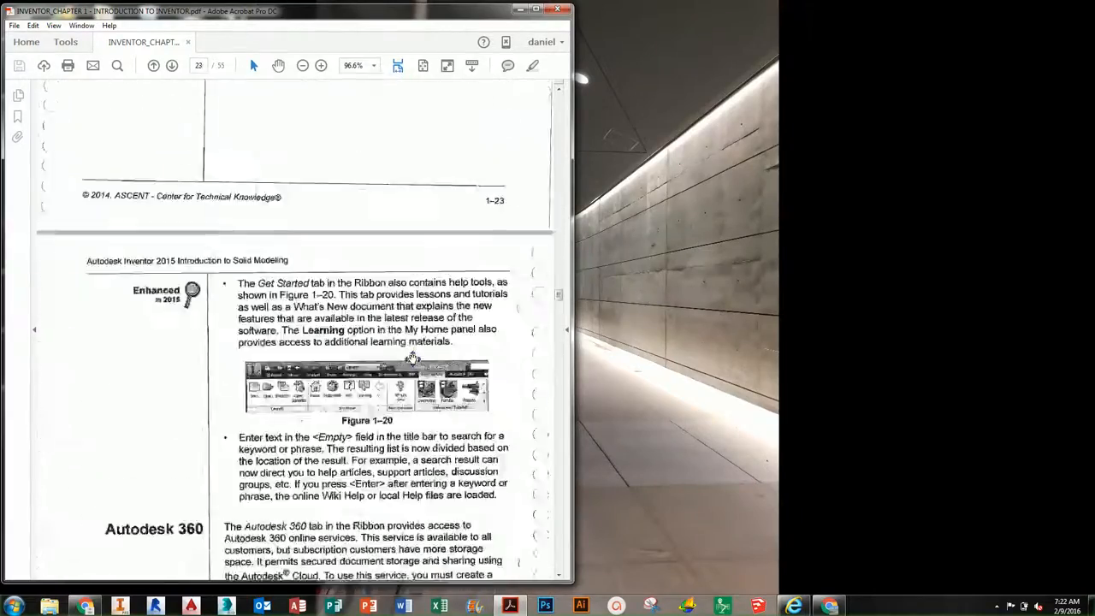
scroll(413, 358, down, 20)
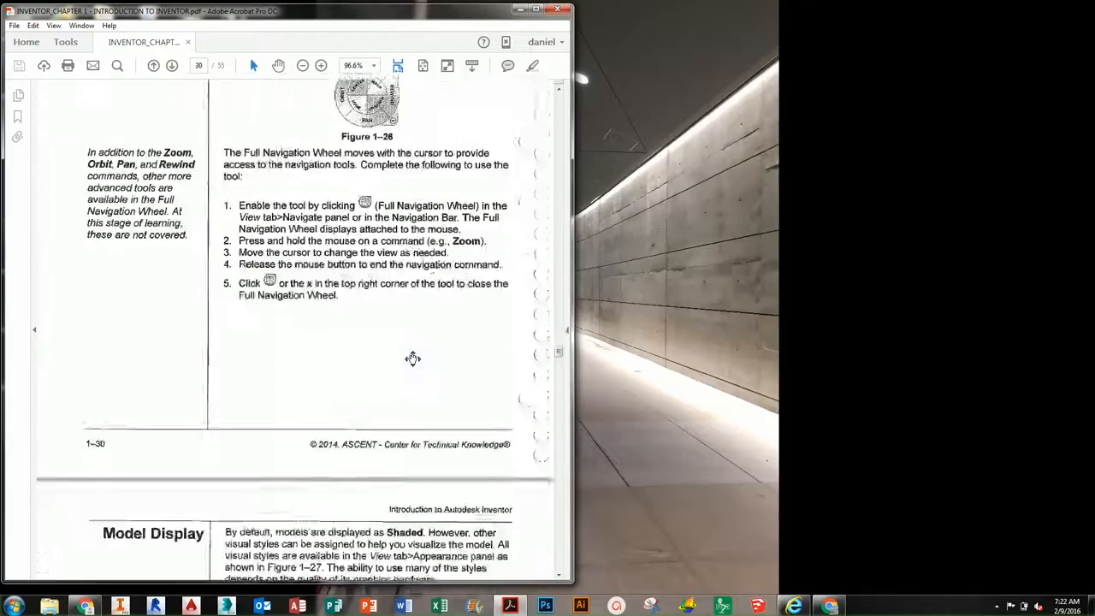
scroll(412, 358, down, 3)
scroll(413, 357, up, 10)
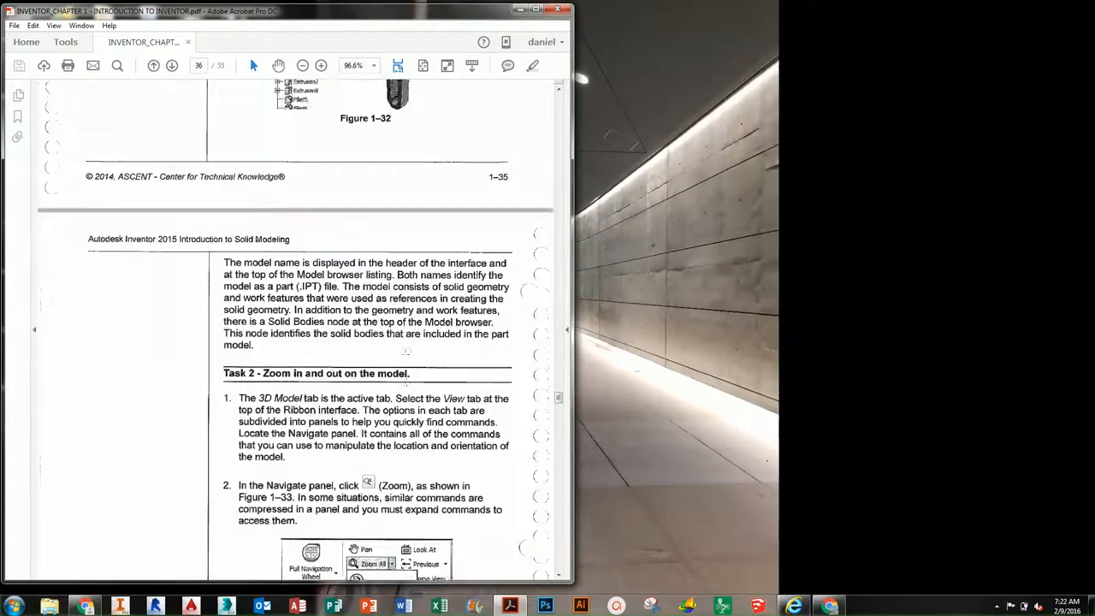
scroll(392, 347, up, 10)
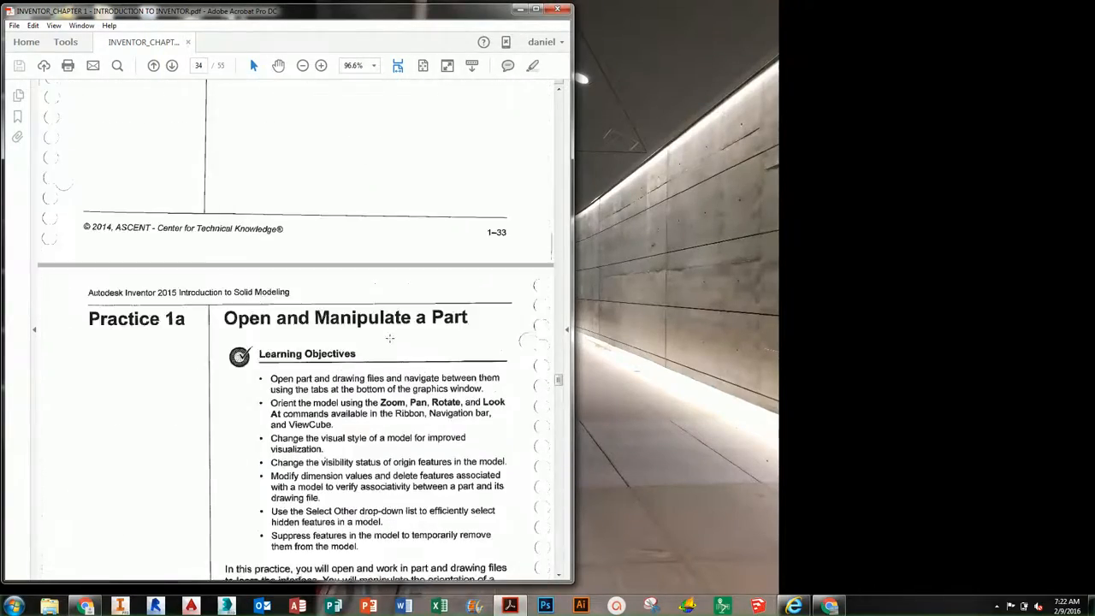
scroll(386, 340, down, 3)
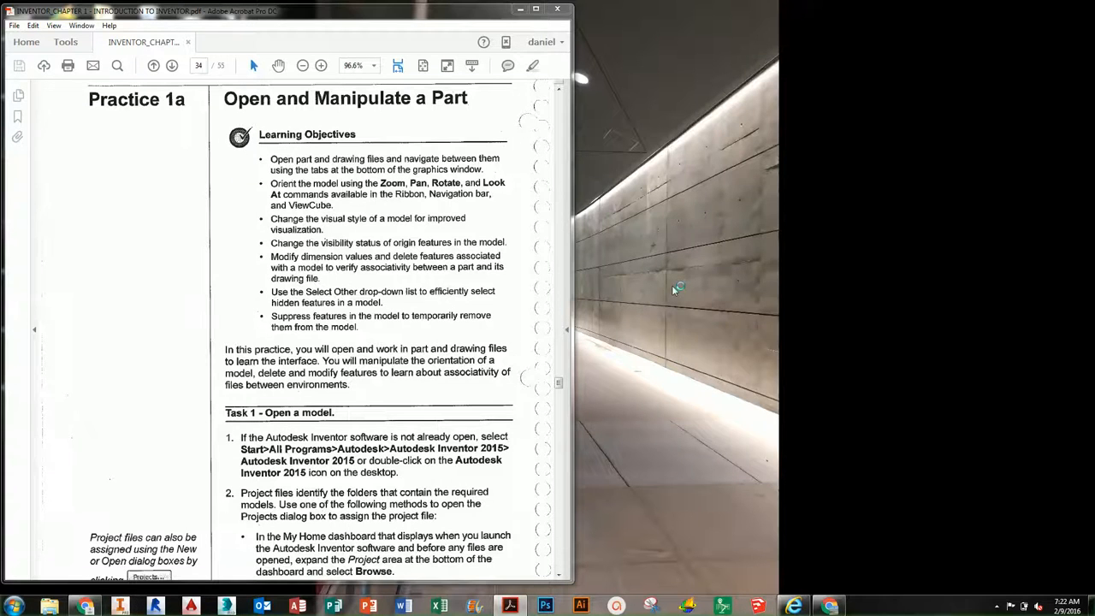
- Read the Task 1 instructions of Practice 1a on starting Inventor and assigning the project file
click(250, 316)
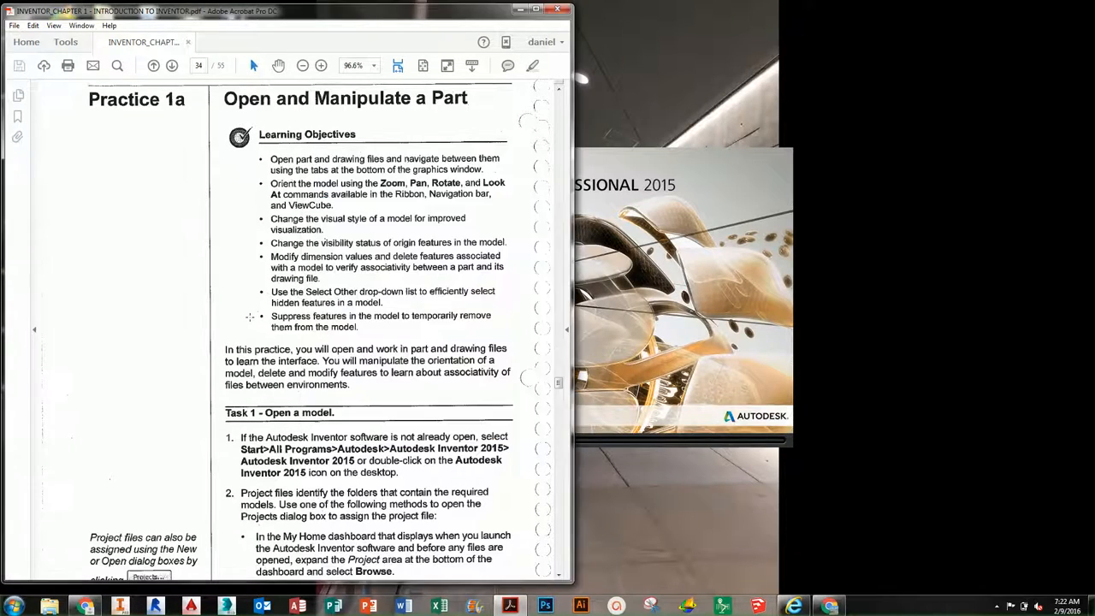
scroll(255, 349, down, 5)
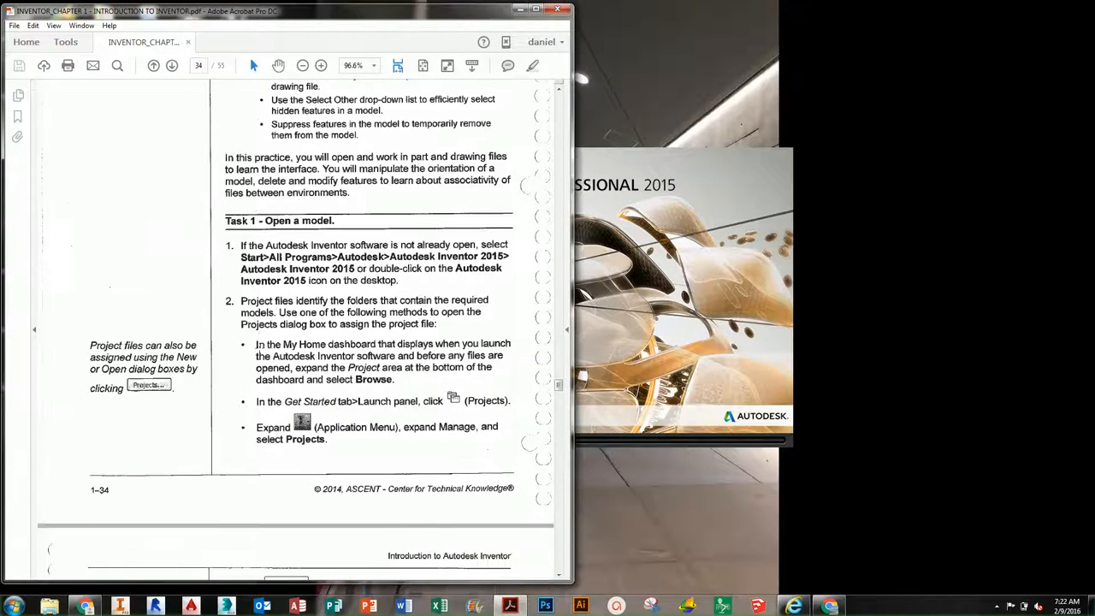
scroll(256, 347, down, 1)
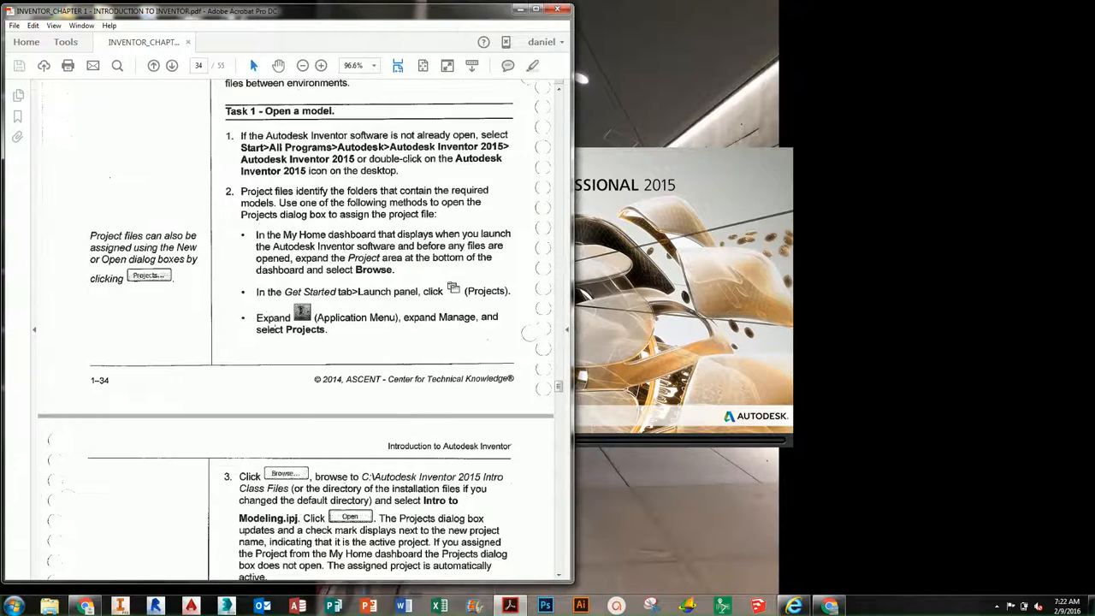
scroll(343, 363, down, 1)
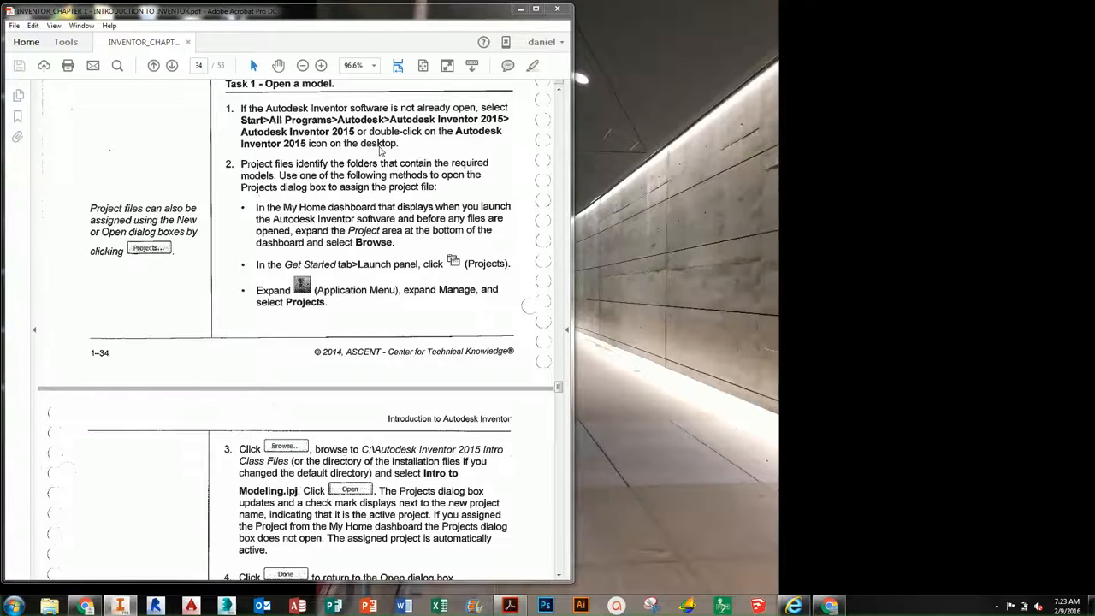
- Move the Inventor window up so its whole home dashboard shows, and look over the recently used files
drag(685, 207, 697, 207)
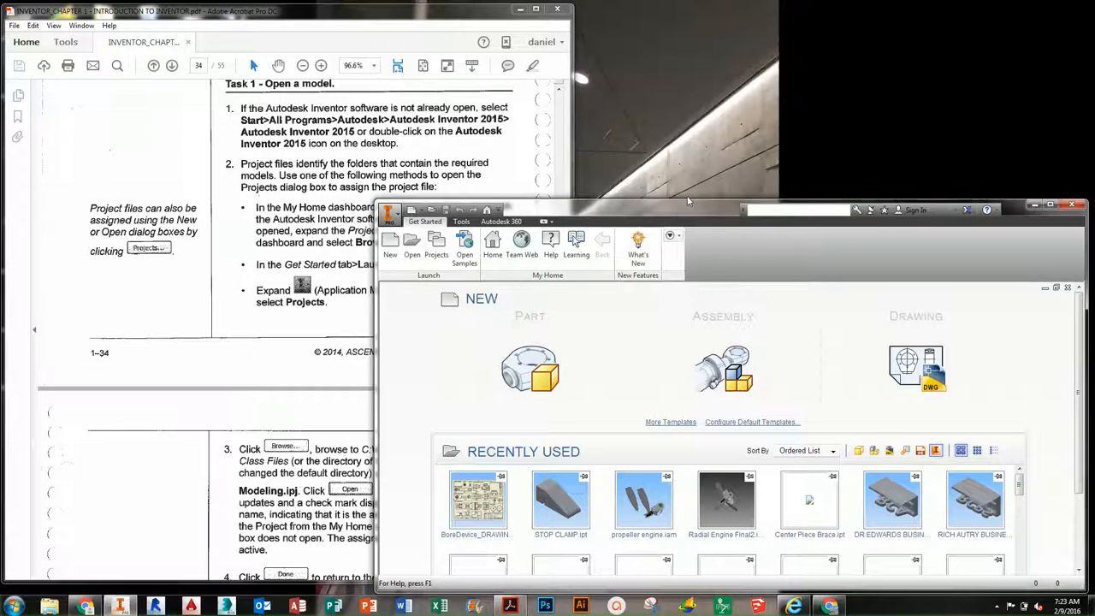
drag(673, 200, 672, 6)
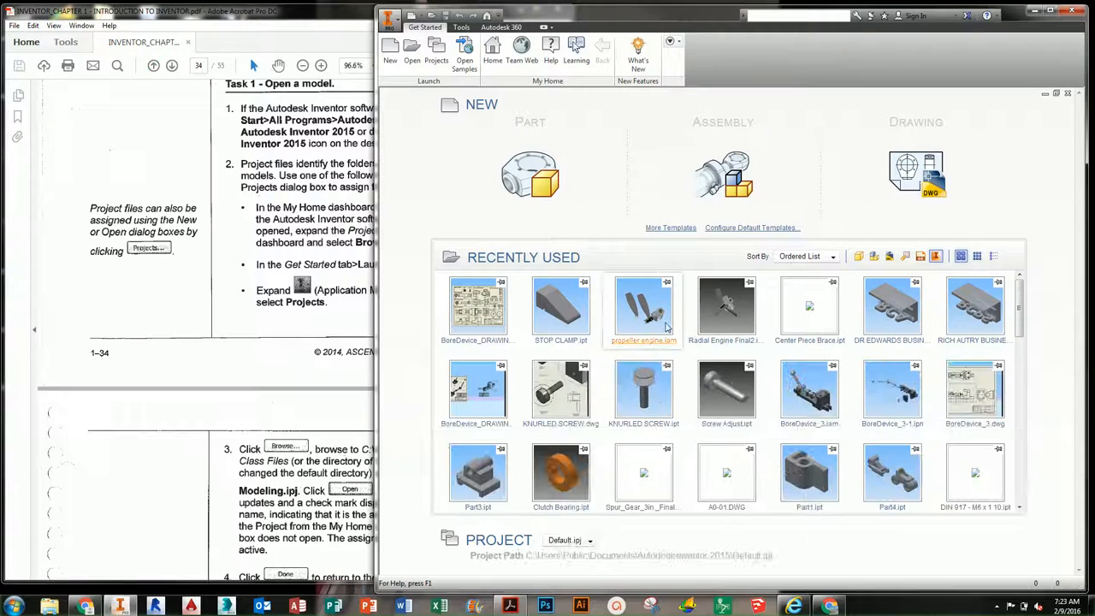
drag(1020, 331, 1025, 308)
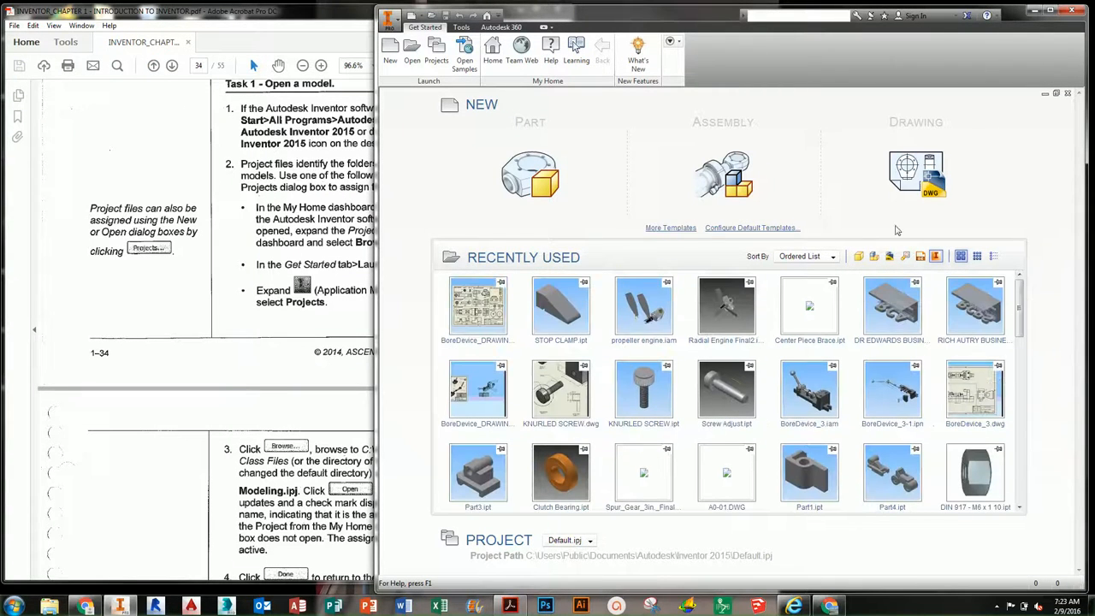
- Start opening a file and browse from Computer through the C: drive to the Autodesk Inventor 2015 Intro Class Files folder
click(413, 64)
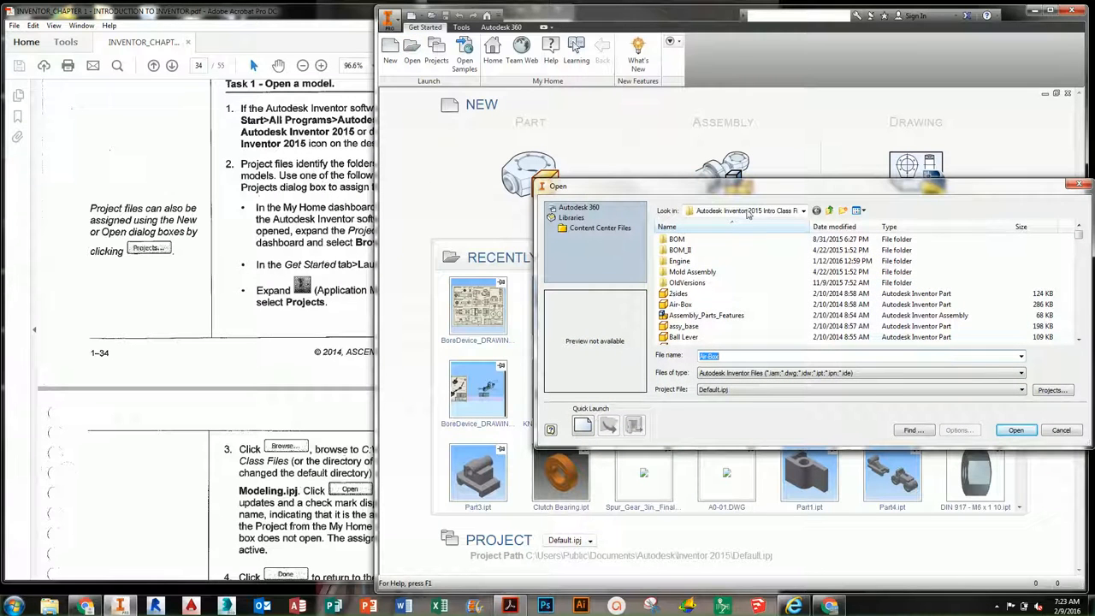
click(803, 211)
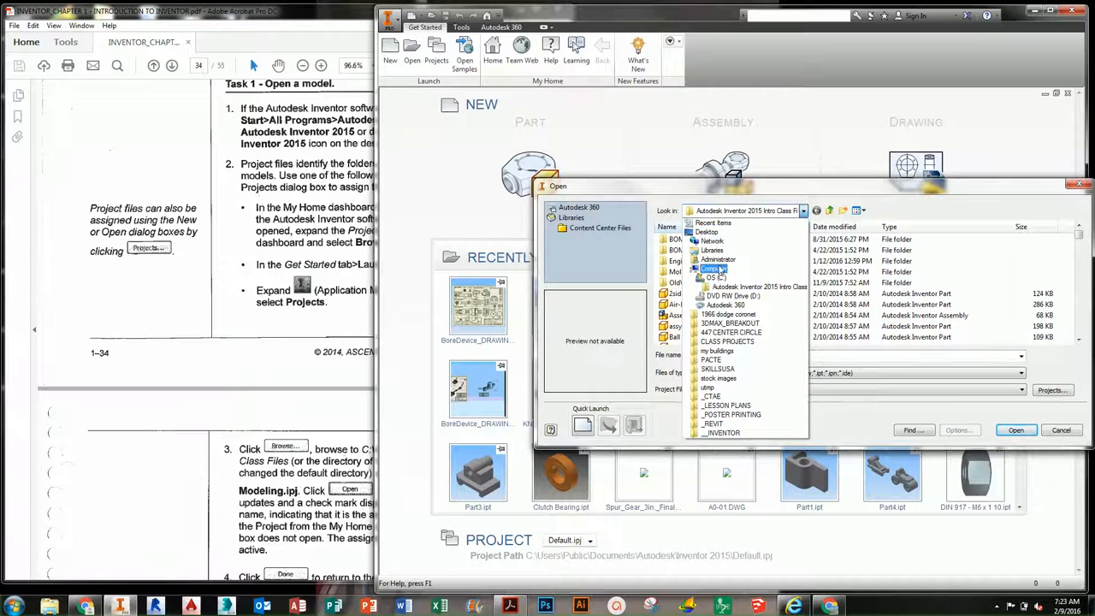
click(720, 270)
double_click(708, 253)
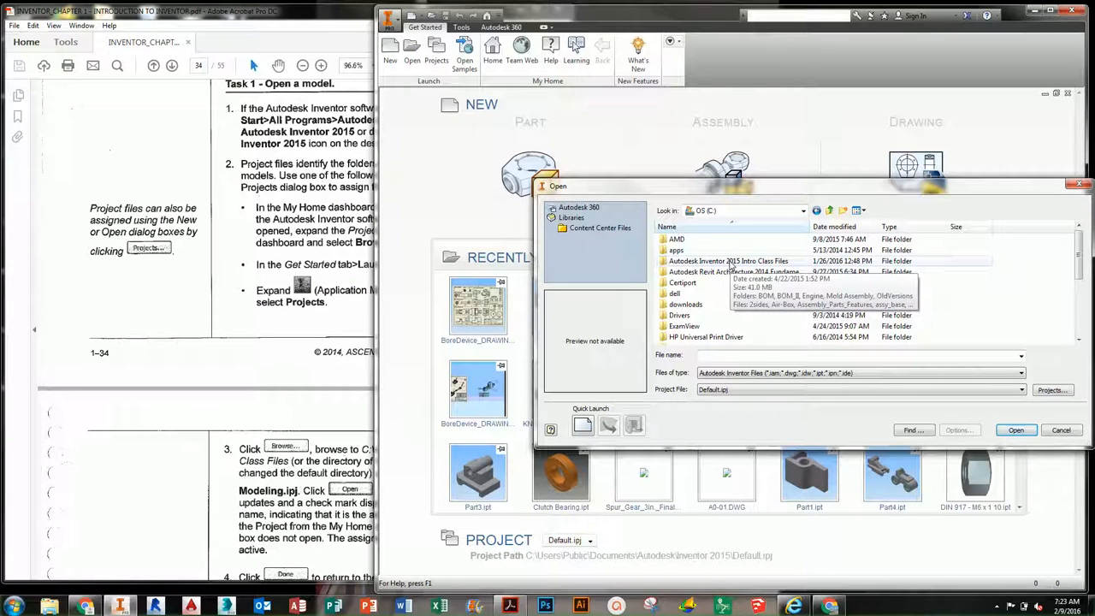
double_click(728, 261)
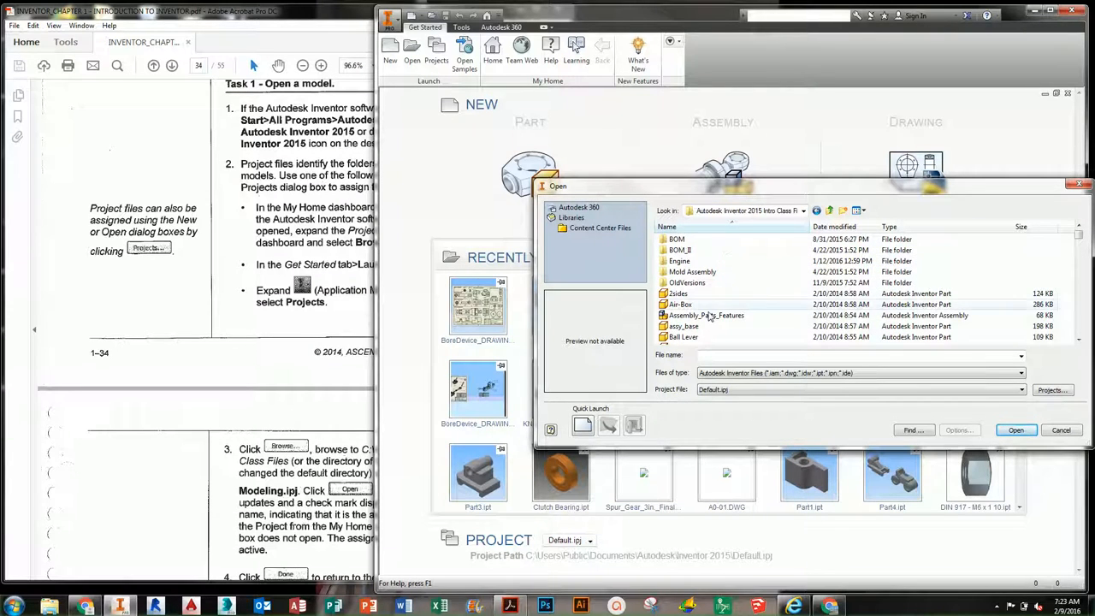
- Enlarge the Open dialog's file list, preview the bevelwasher part and look through the class files down to the end
drag(732, 180, 732, 47)
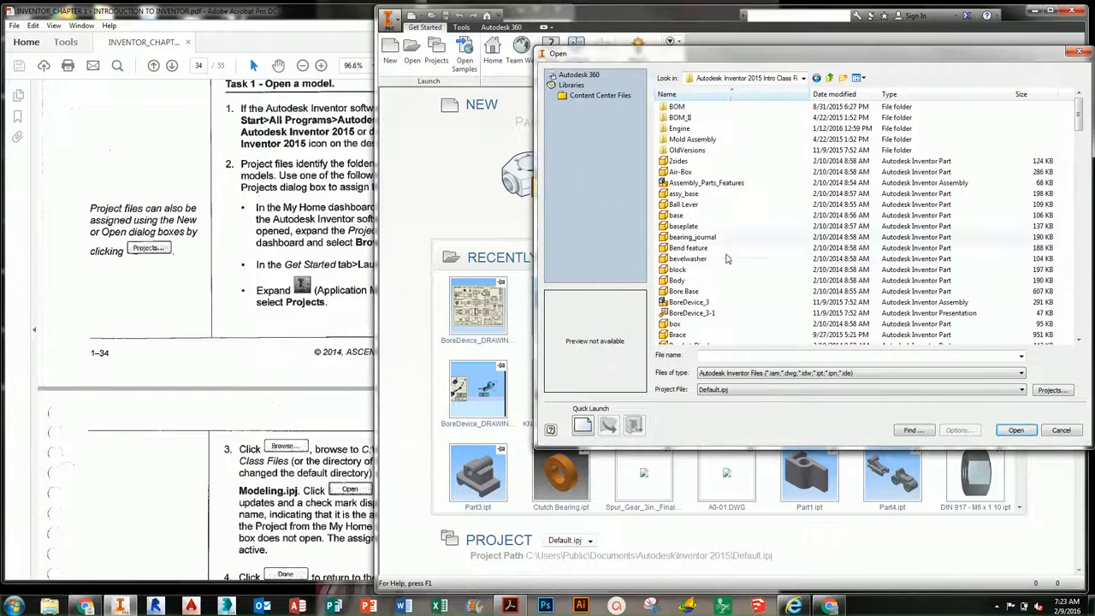
click(724, 259)
scroll(726, 264, down, 3)
scroll(726, 265, down, 12)
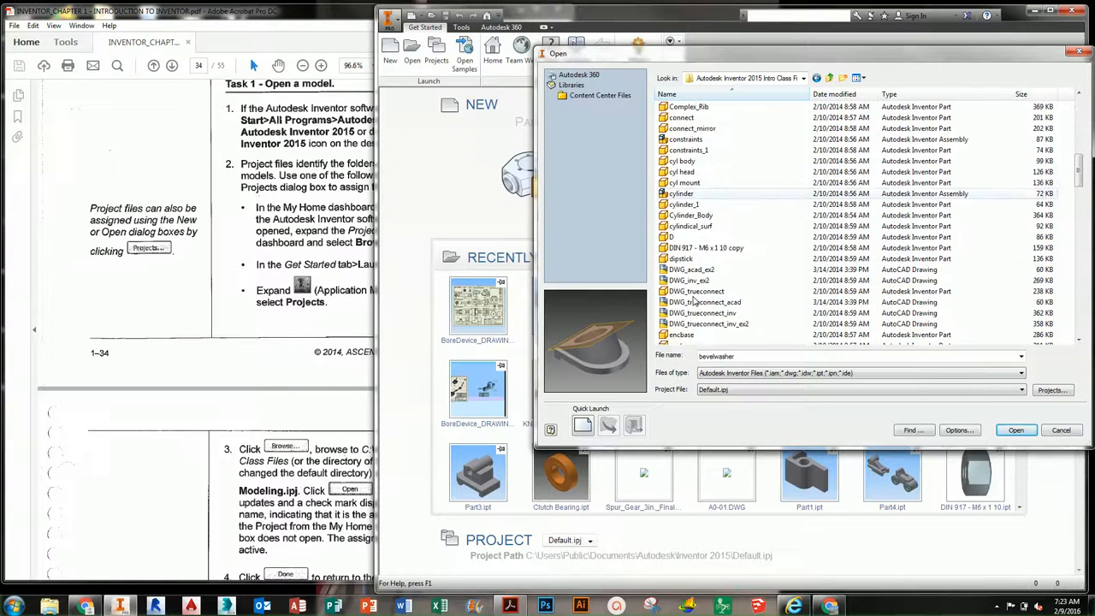
scroll(695, 301, down, 4)
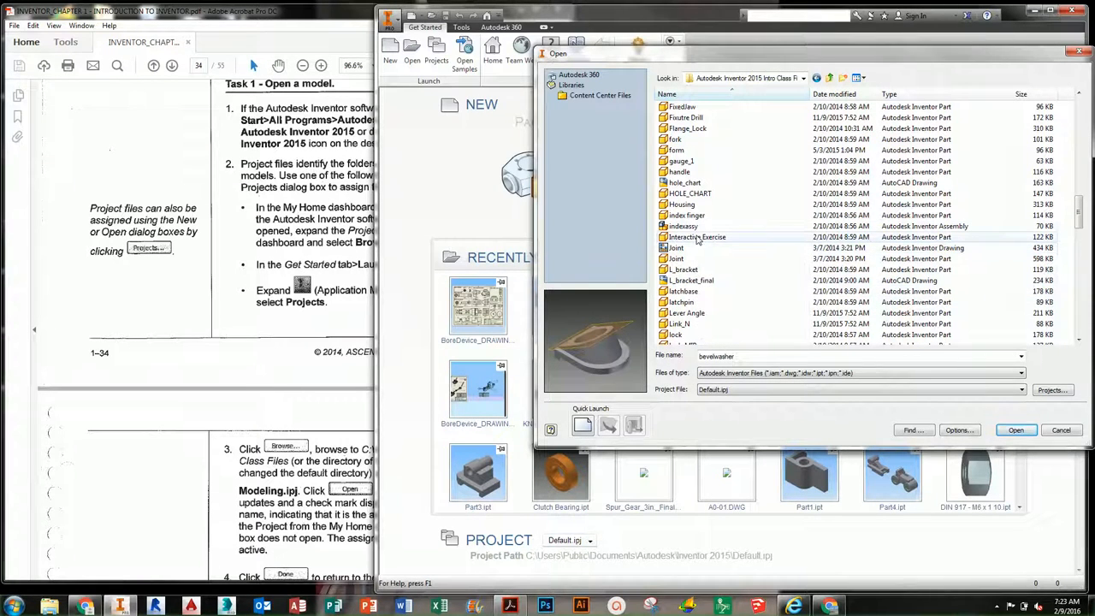
scroll(697, 241, down, 7)
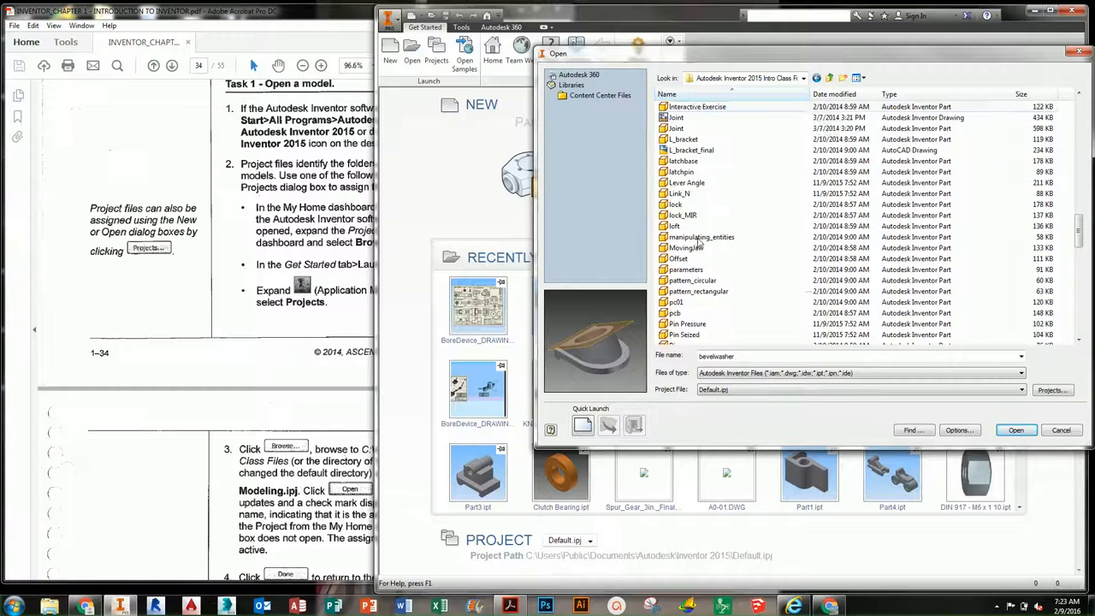
scroll(697, 244, down, 10)
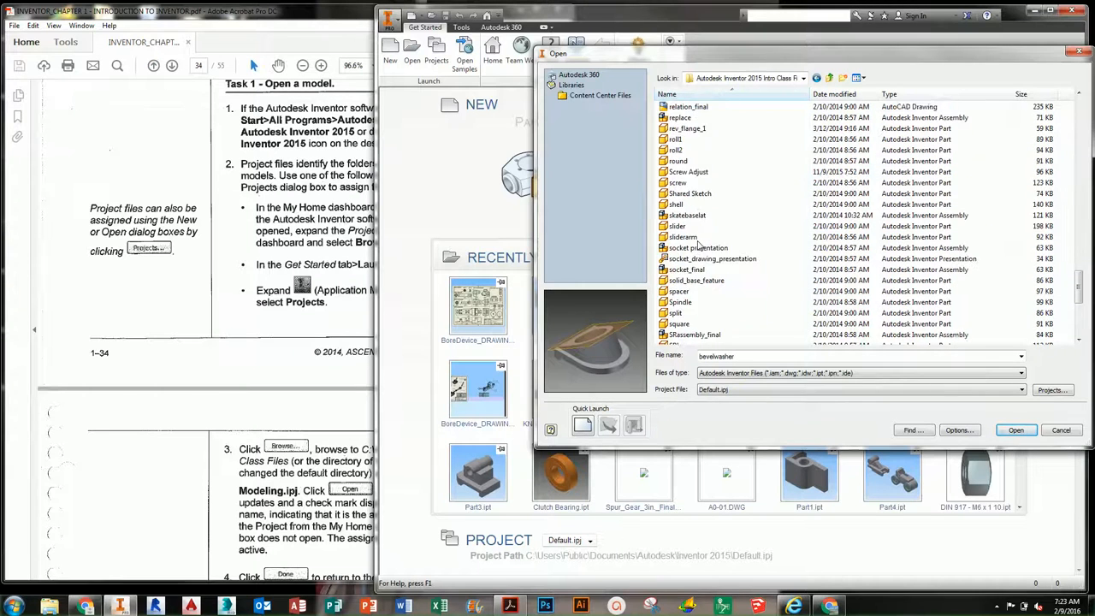
scroll(697, 246, down, 4)
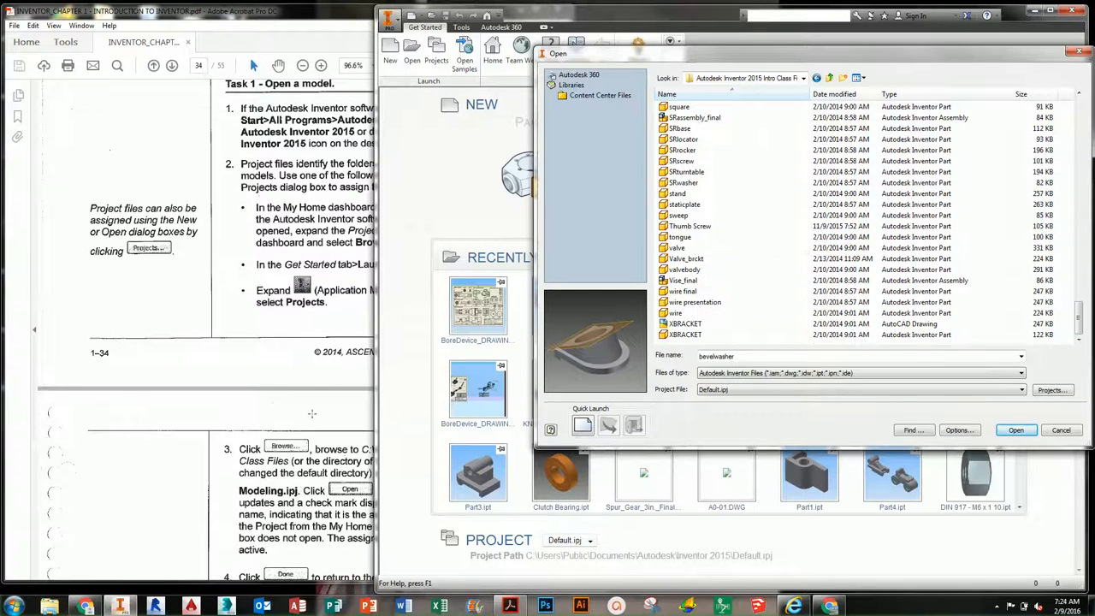
- Return to the chapter PDF and read step 3 of Task 1 about browsing to the Intro to Modeling.ipj project file
click(371, 434)
click(395, 452)
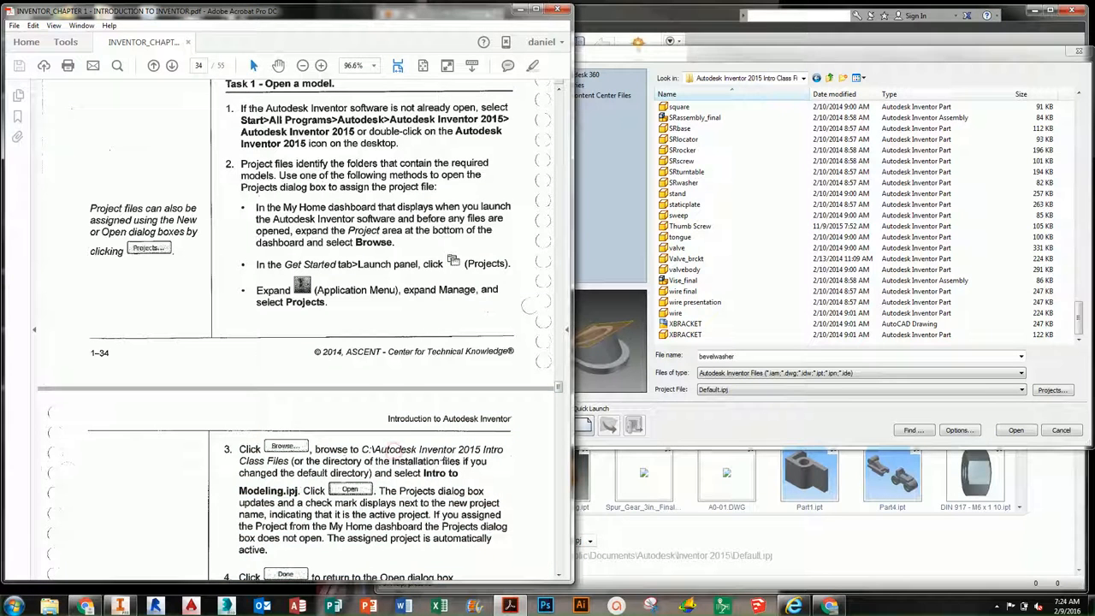
scroll(444, 461, down, 1)
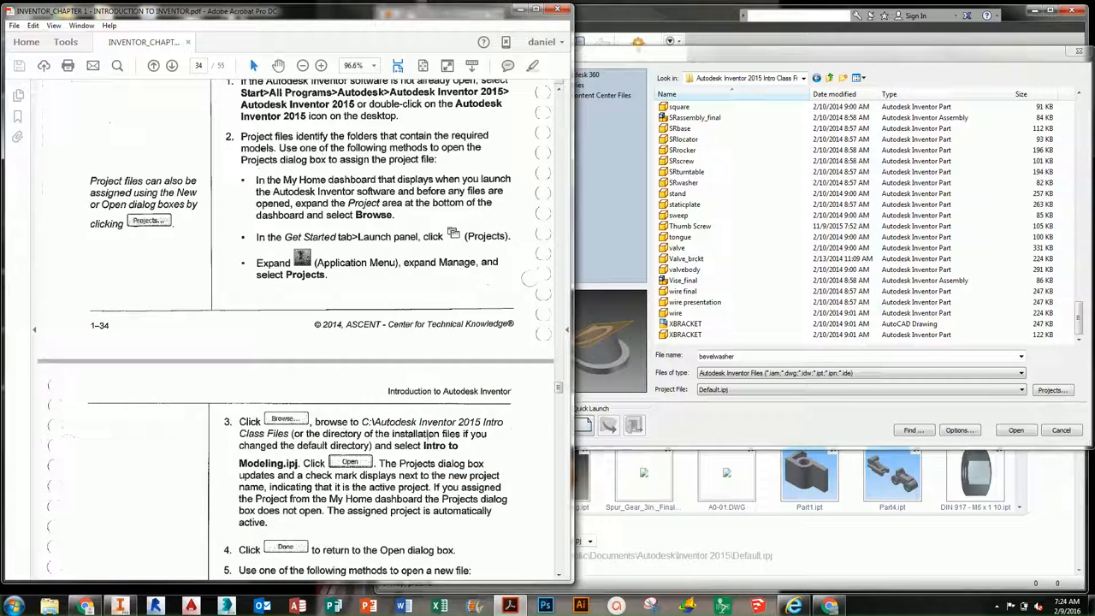
- Preview the valvebody part in the Open dialog and look back up through the class files
click(731, 271)
scroll(727, 291, up, 7)
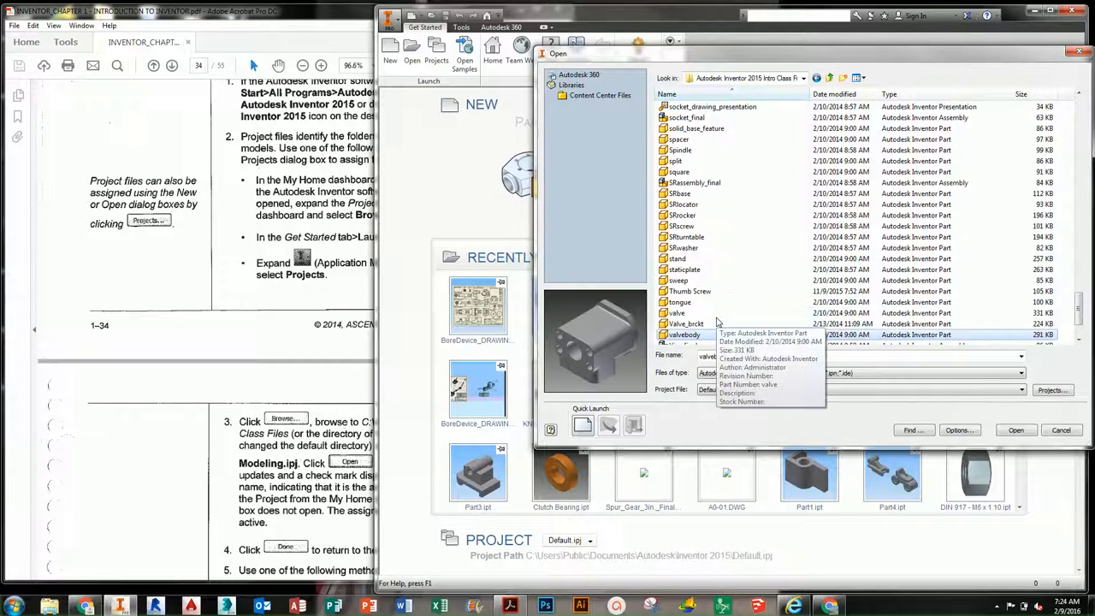
scroll(718, 323, up, 9)
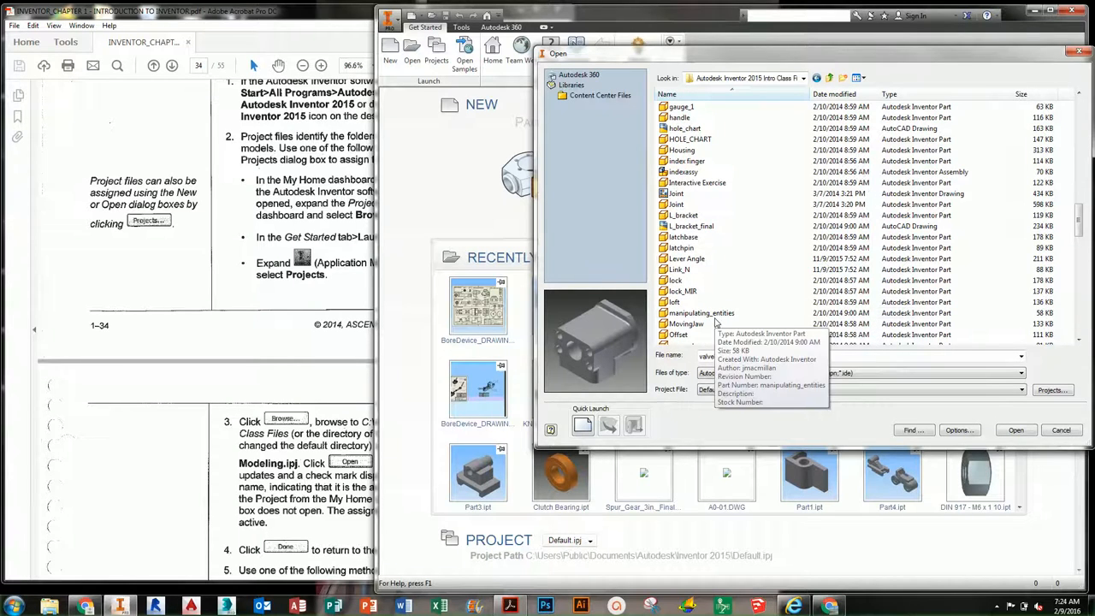
click(694, 186)
click(693, 173)
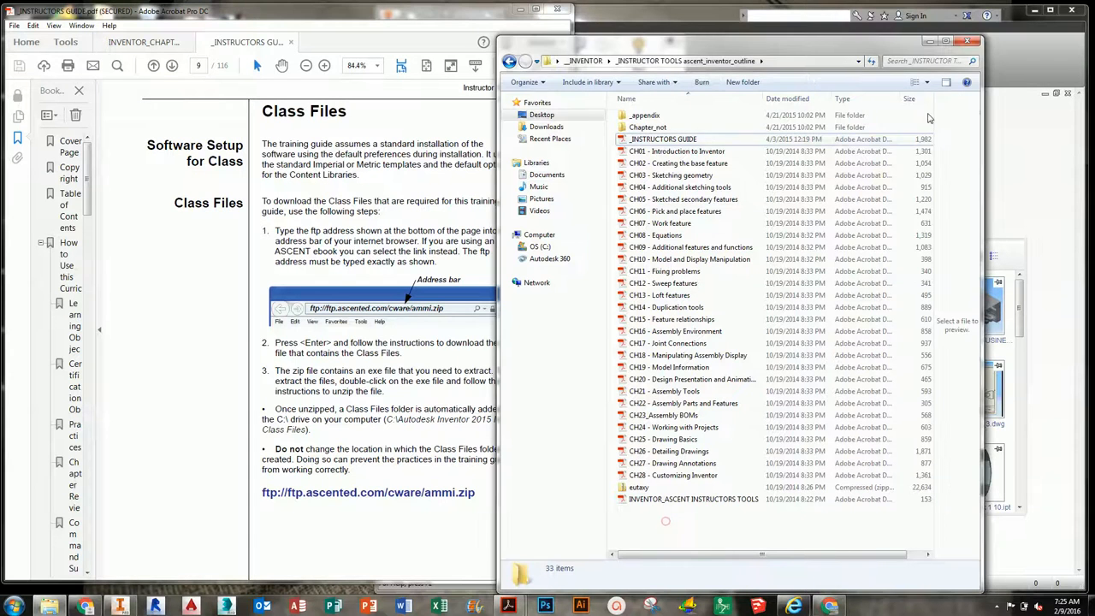
- Minimize the instructor tools folder, highlight the address ftp://ftp.ascented.com/cware/ammi.zip in the guide, and switch to Chrome
click(931, 41)
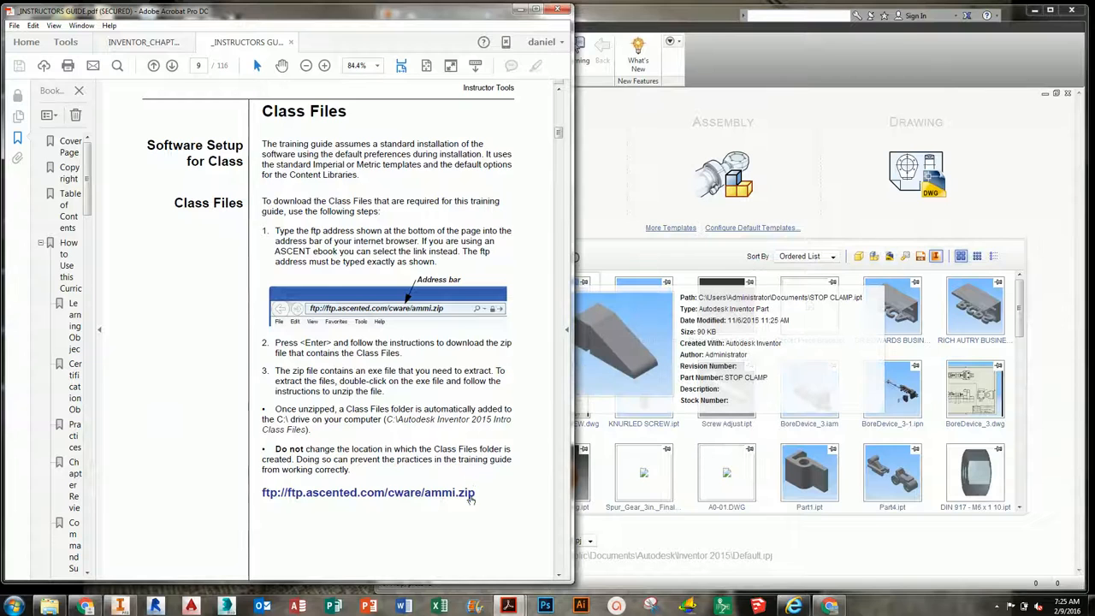
drag(475, 492, 256, 501)
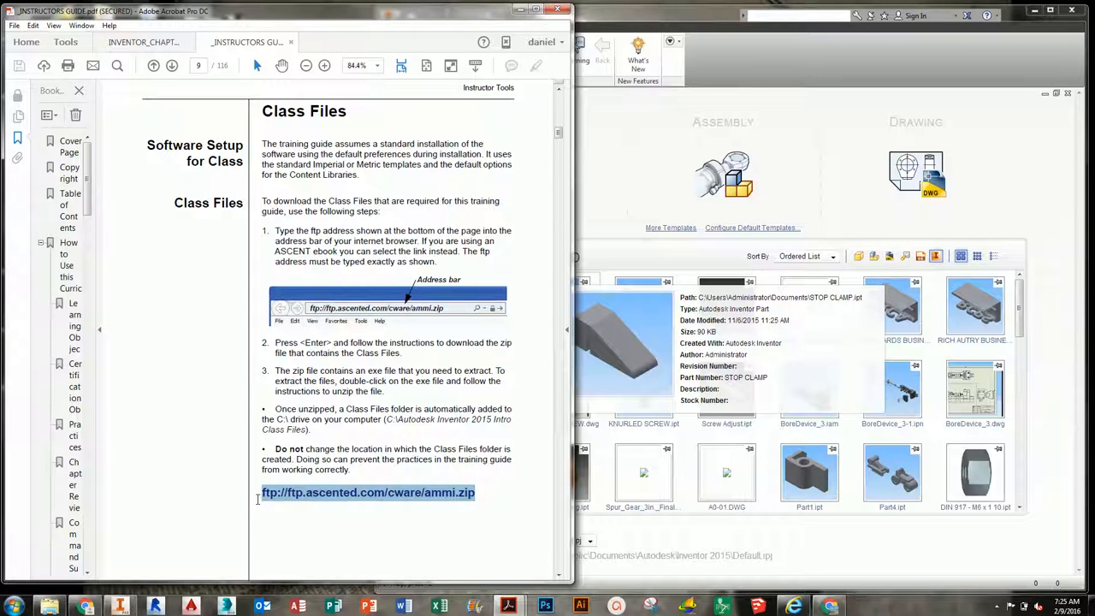
click(379, 507)
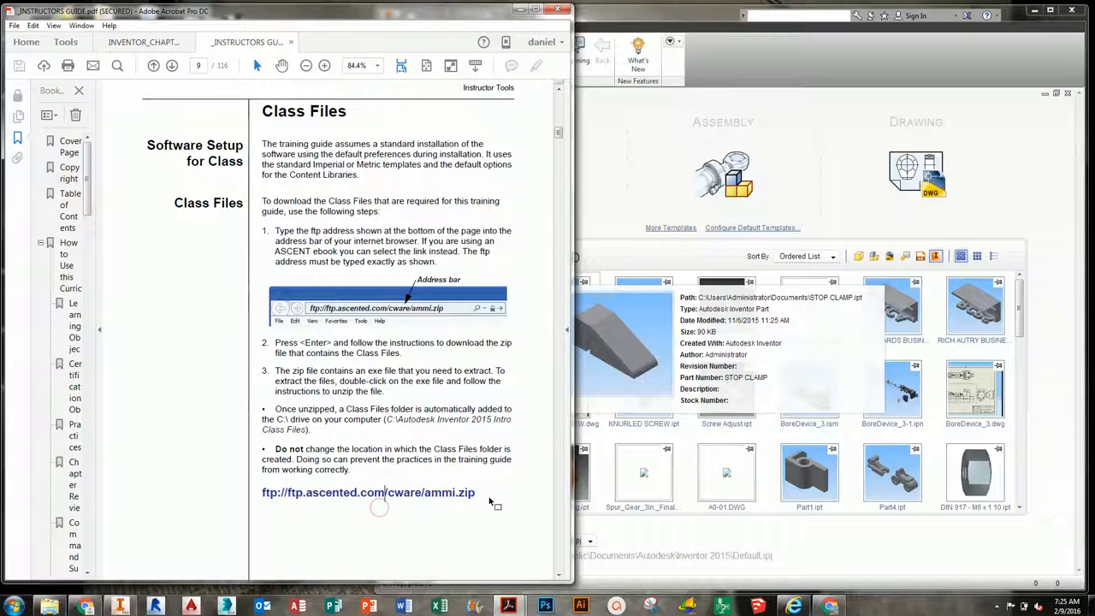
click(84, 606)
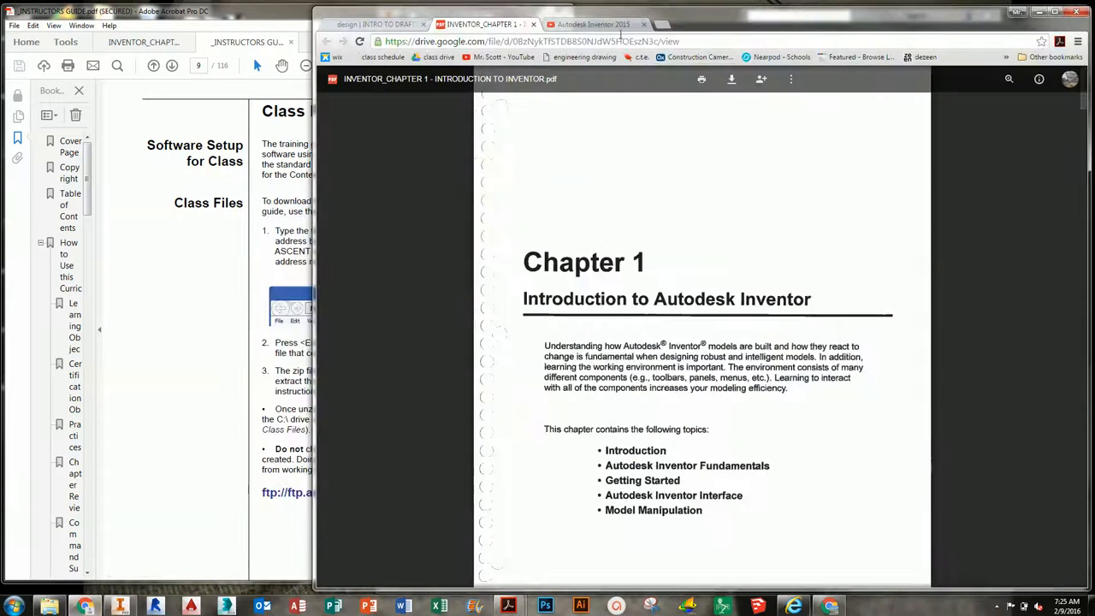
click(523, 41)
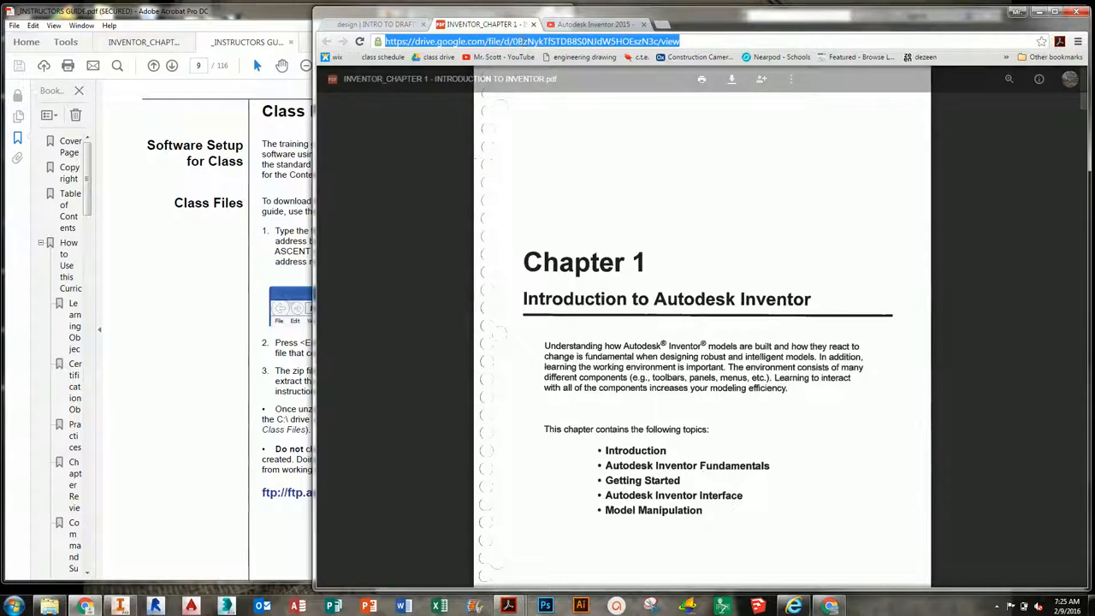
text(https://youtu.be/TWBD3UO9wkU)
key(Return)
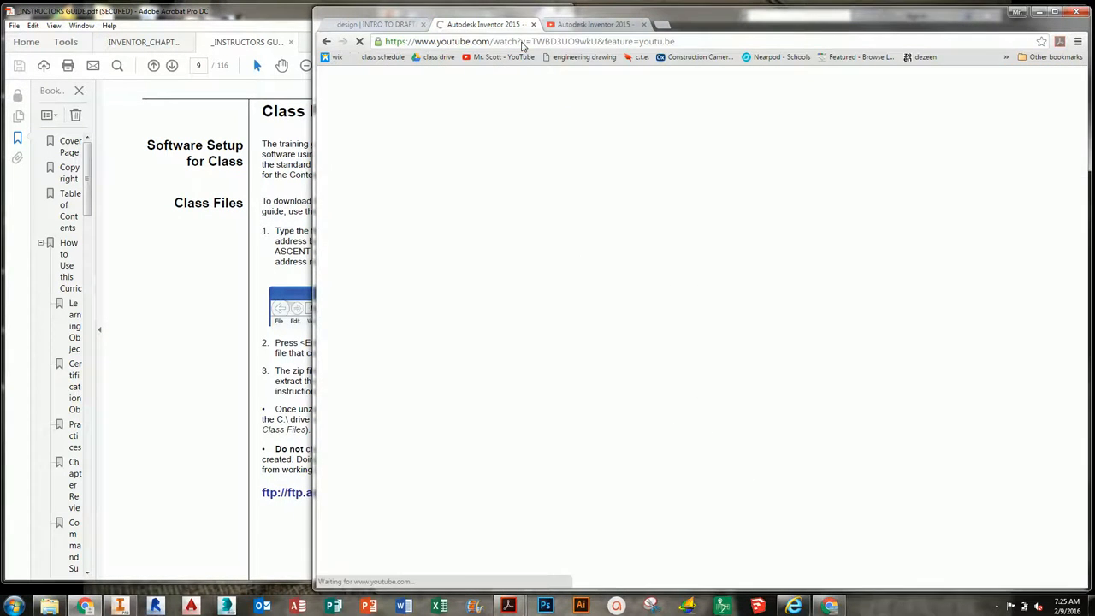
click(533, 23)
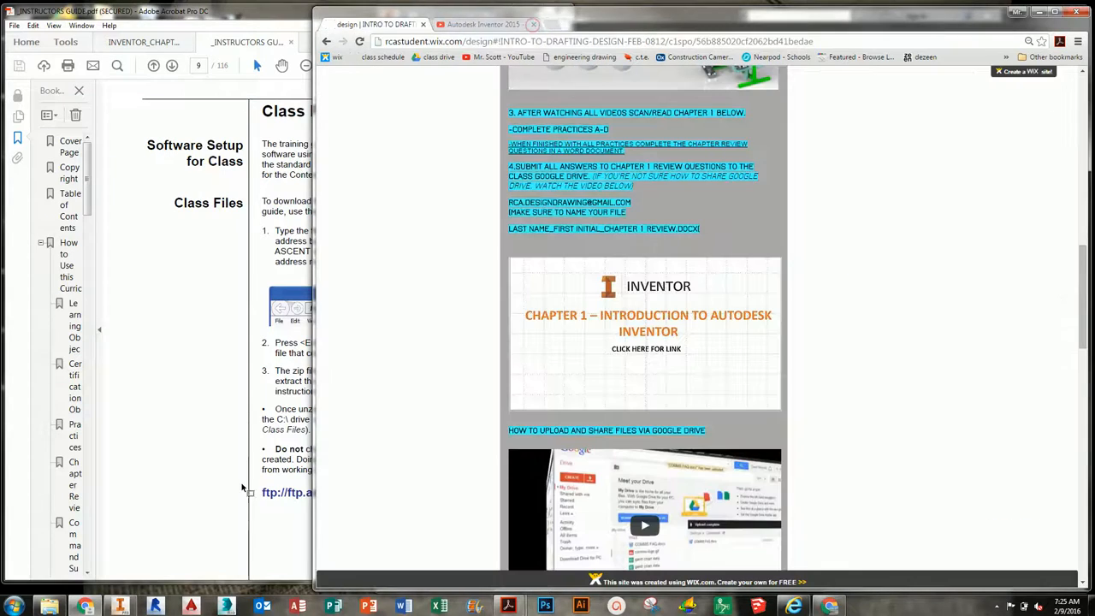
- Download ammi.zip from the ftp link in the instructor guide, open a new Chrome tab and return to the guide
click(261, 484)
click(265, 493)
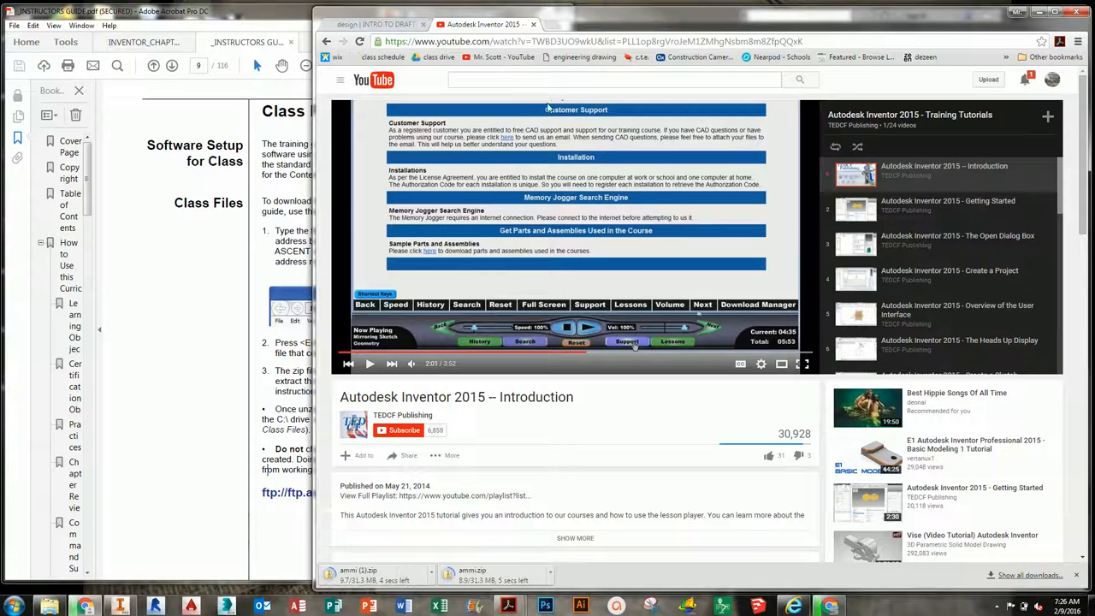
click(552, 25)
click(282, 532)
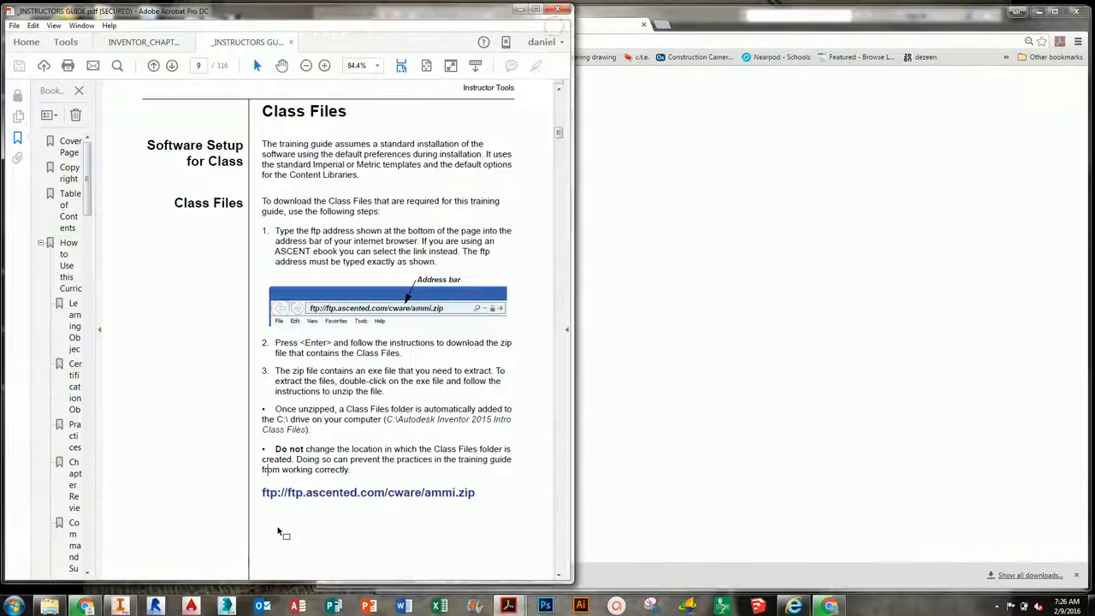
- Mark the end of the ftp address in the guide and download the class files archive from it once more
drag(375, 494, 481, 495)
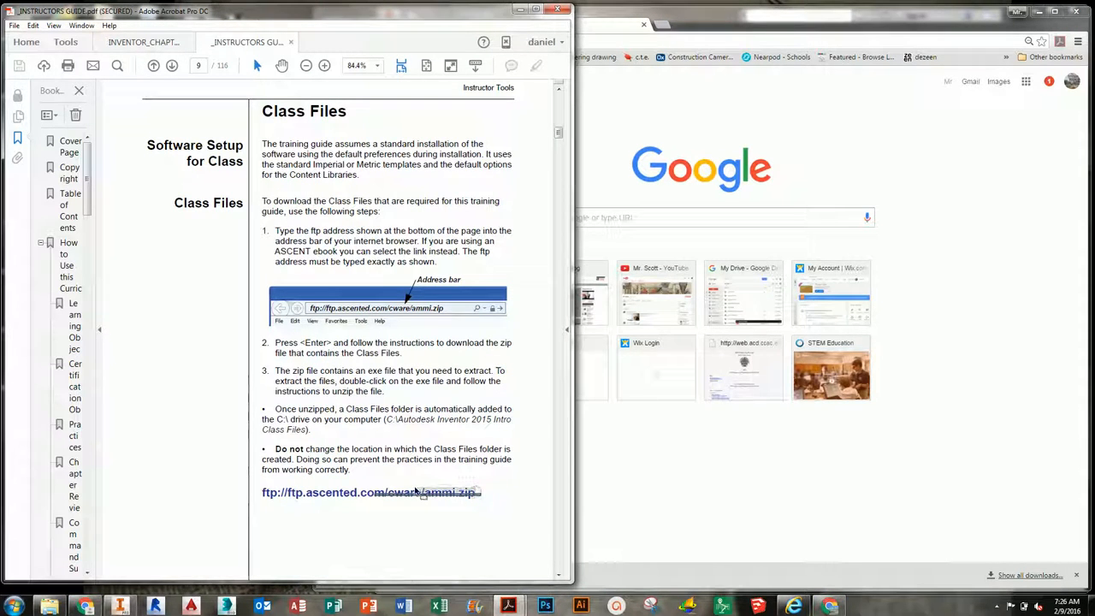
click(265, 494)
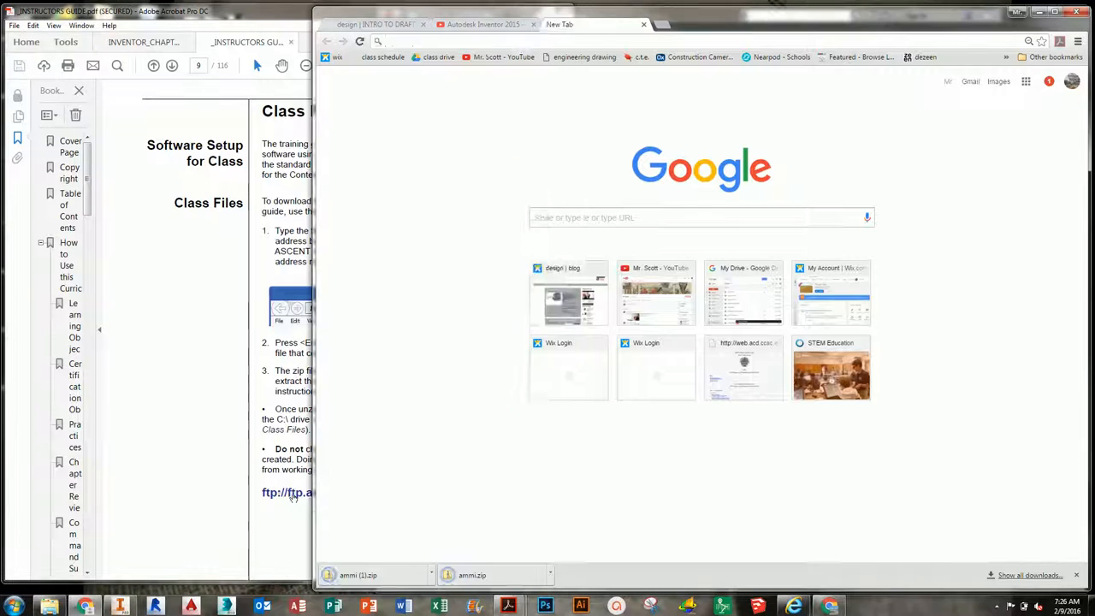
click(303, 545)
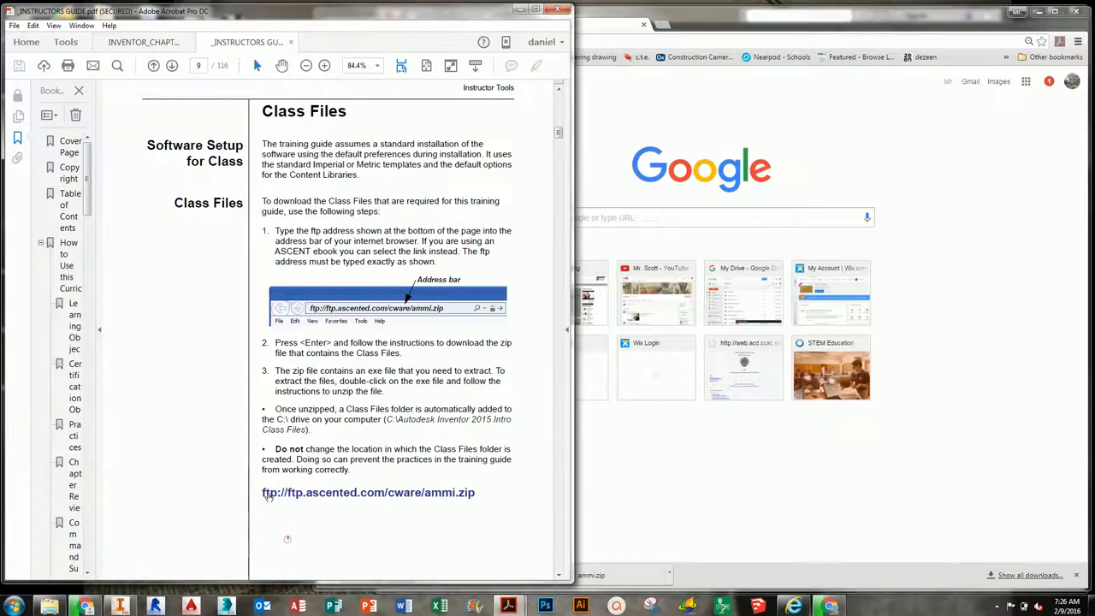
click(513, 496)
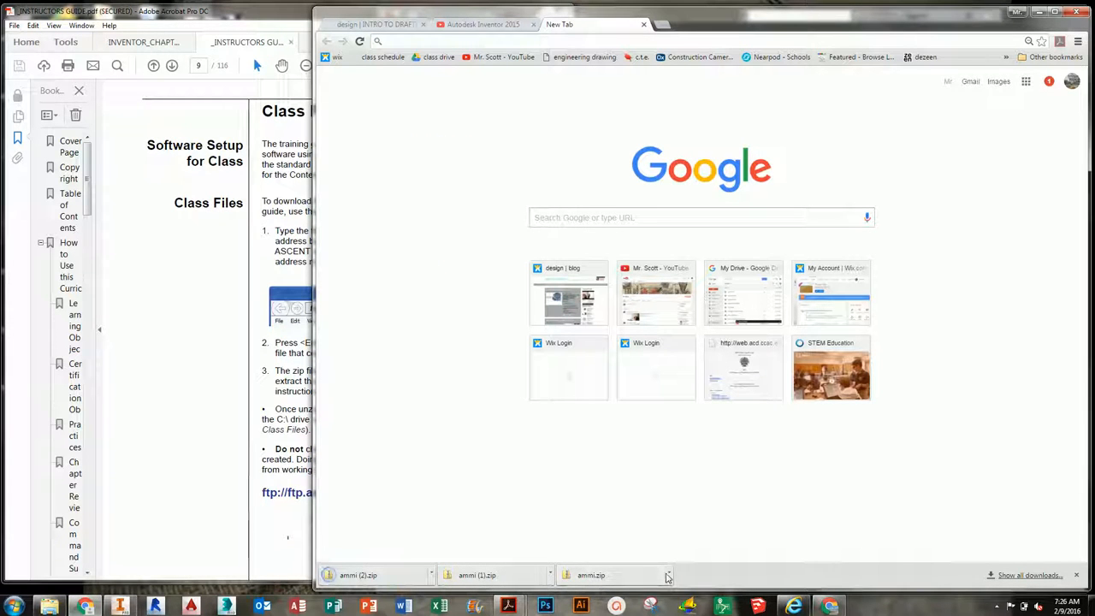
- Open the downloaded ammi.zip, run AS-IN15ISM-20-CF, unzip the class files to the preset folder and close the extractor
click(640, 582)
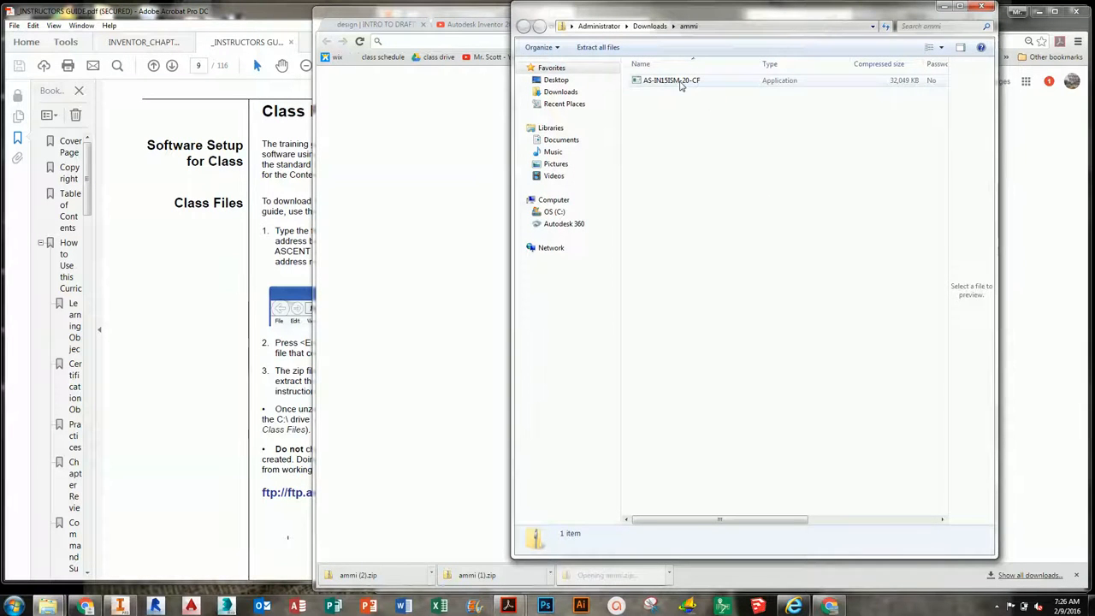
click(682, 83)
double_click(682, 83)
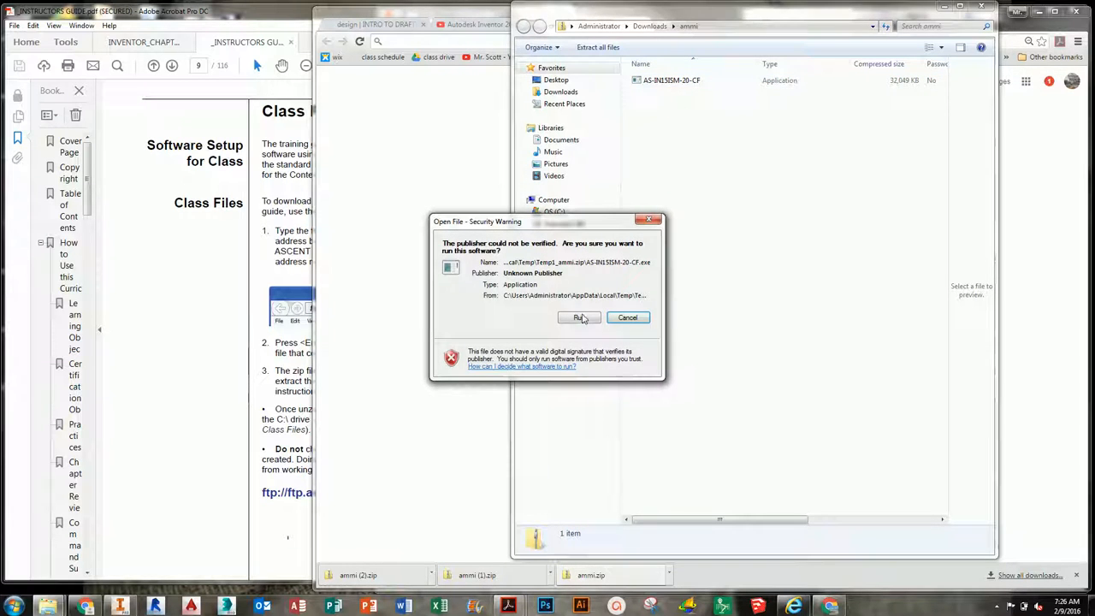
click(580, 318)
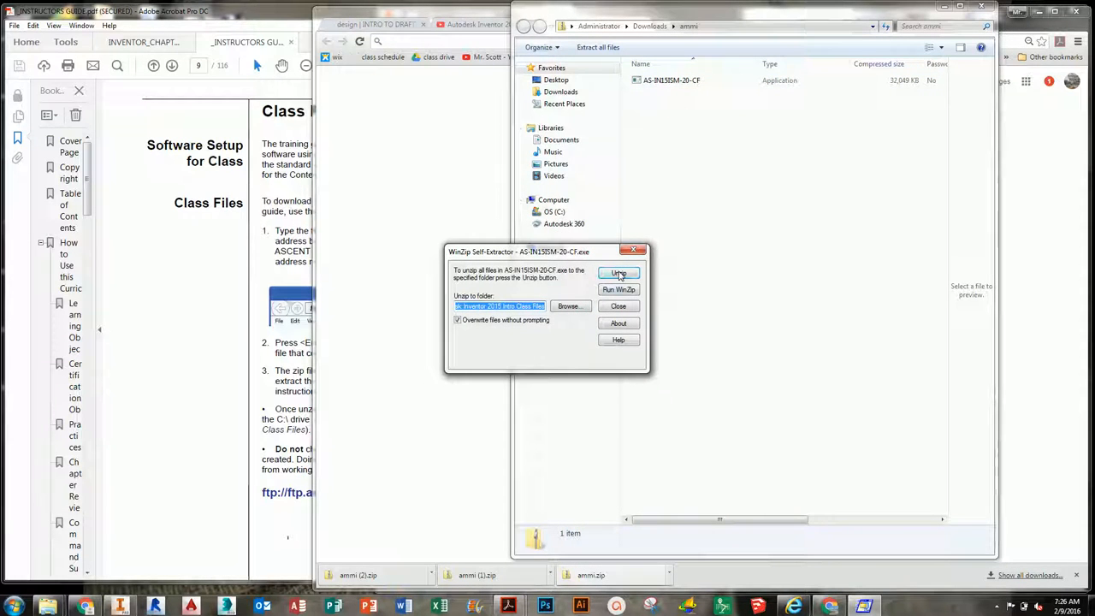
click(620, 274)
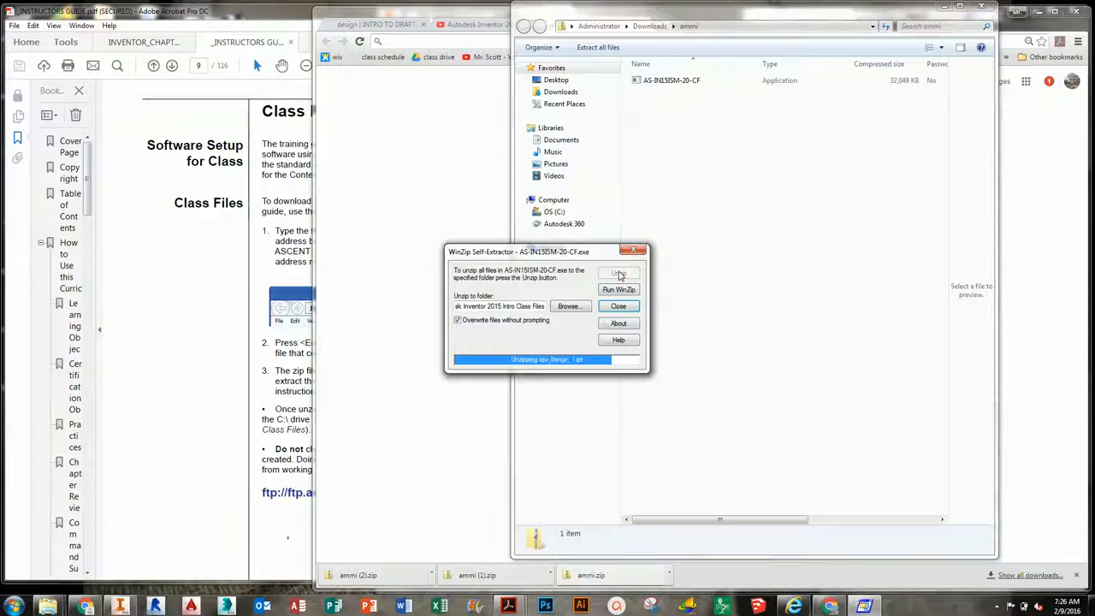
click(588, 337)
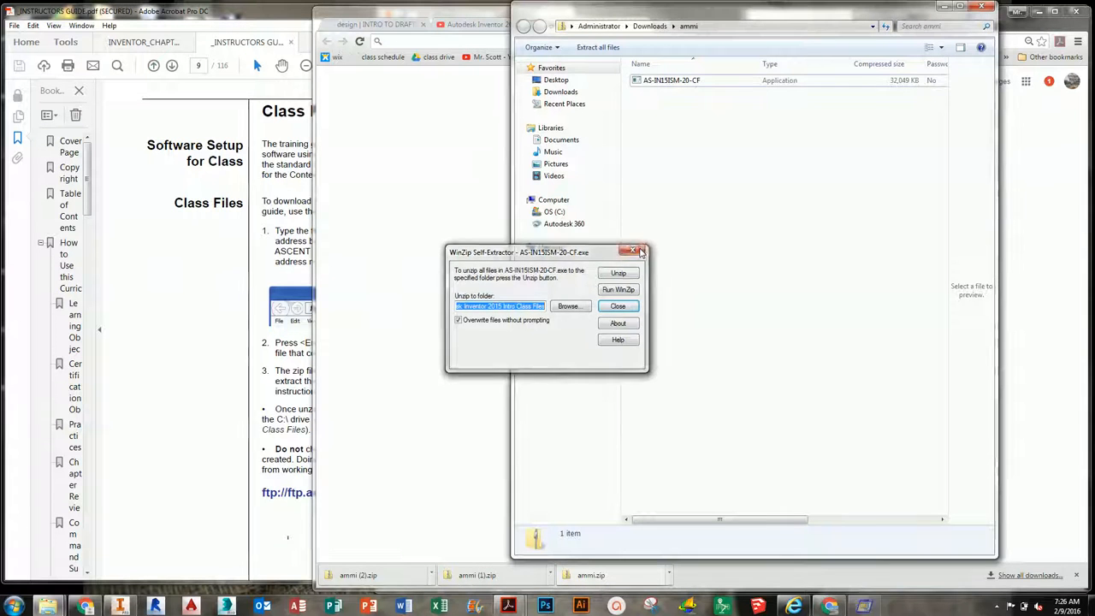
click(640, 251)
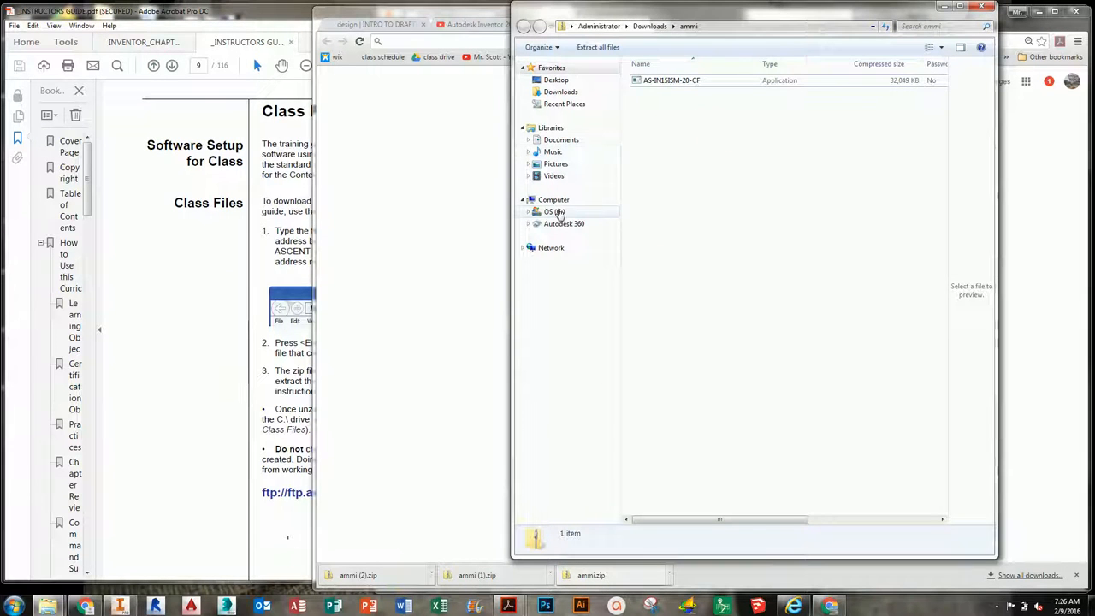
- Open the Autodesk Inventor 2015 Intro Class Files folder on the C: drive and locate the Intro to Modeling project file
click(552, 212)
double_click(693, 104)
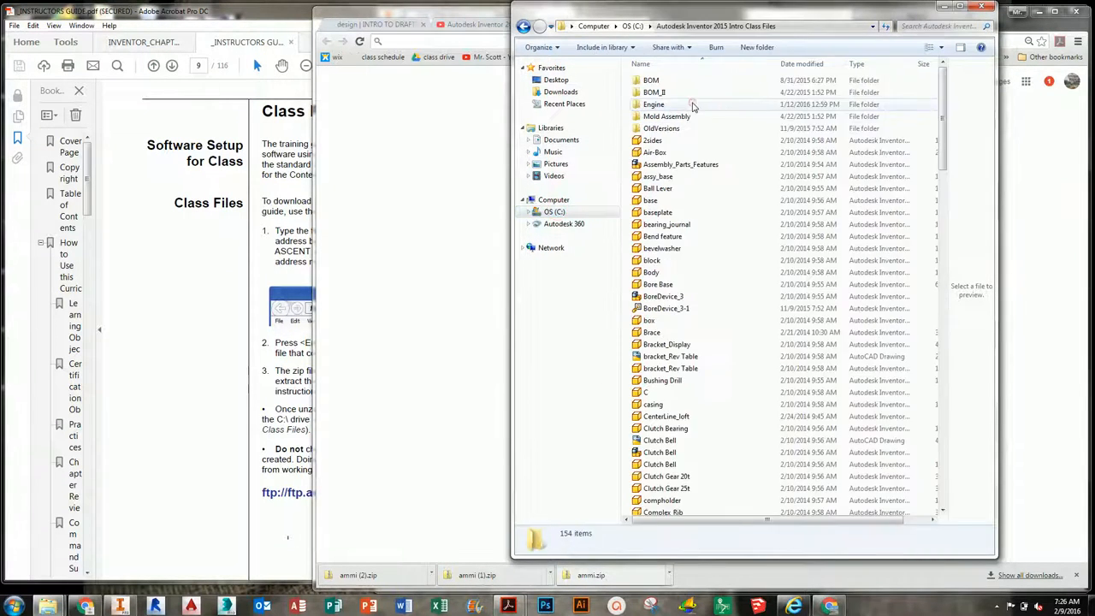
click(671, 452)
scroll(671, 454, down, 15)
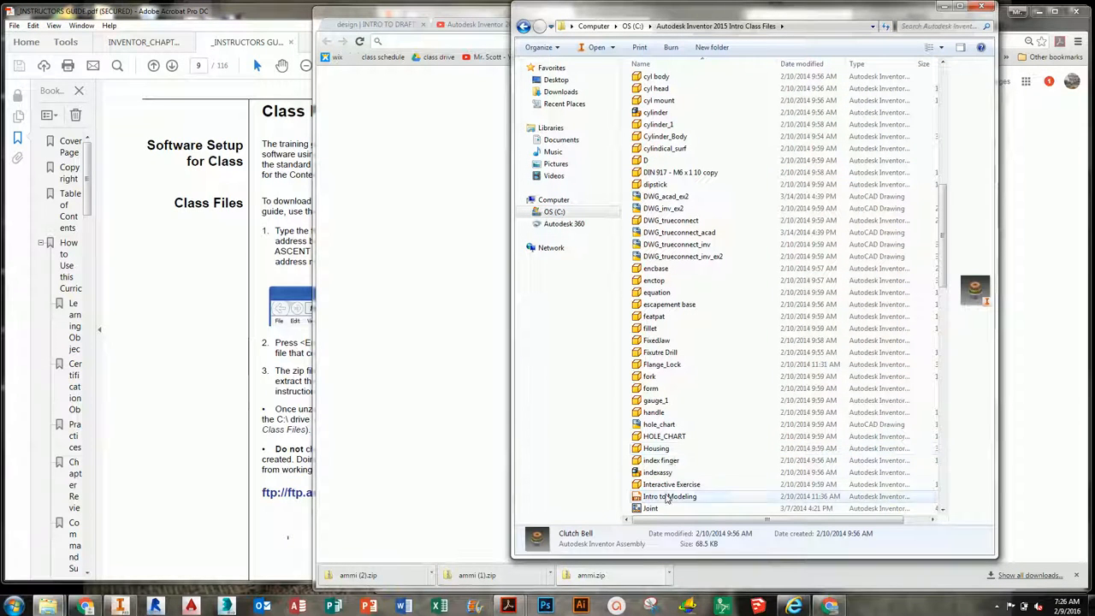
click(671, 497)
scroll(669, 463, up, 10)
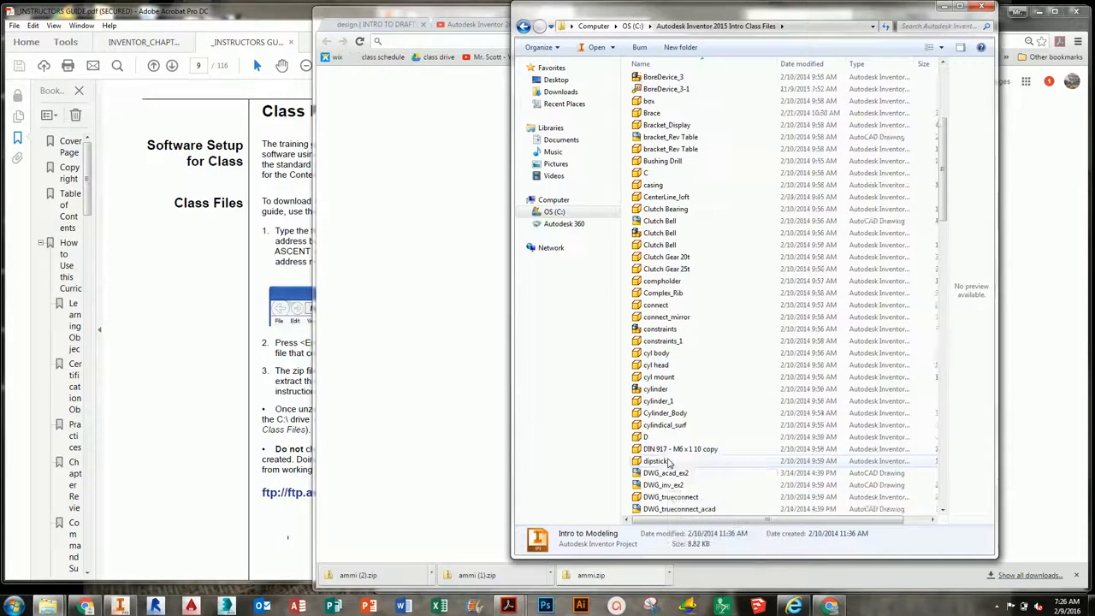
scroll(669, 463, down, 13)
scroll(669, 463, down, 2)
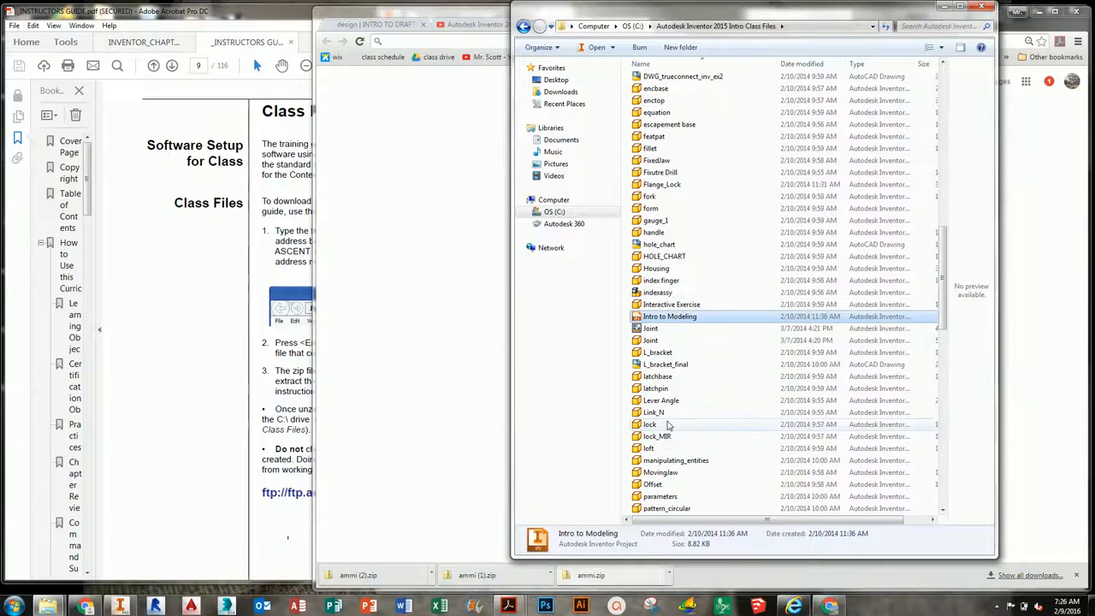
- Switch to Inventor, preview the box part in the Open dialog, look through the class files and close the dialog
click(457, 401)
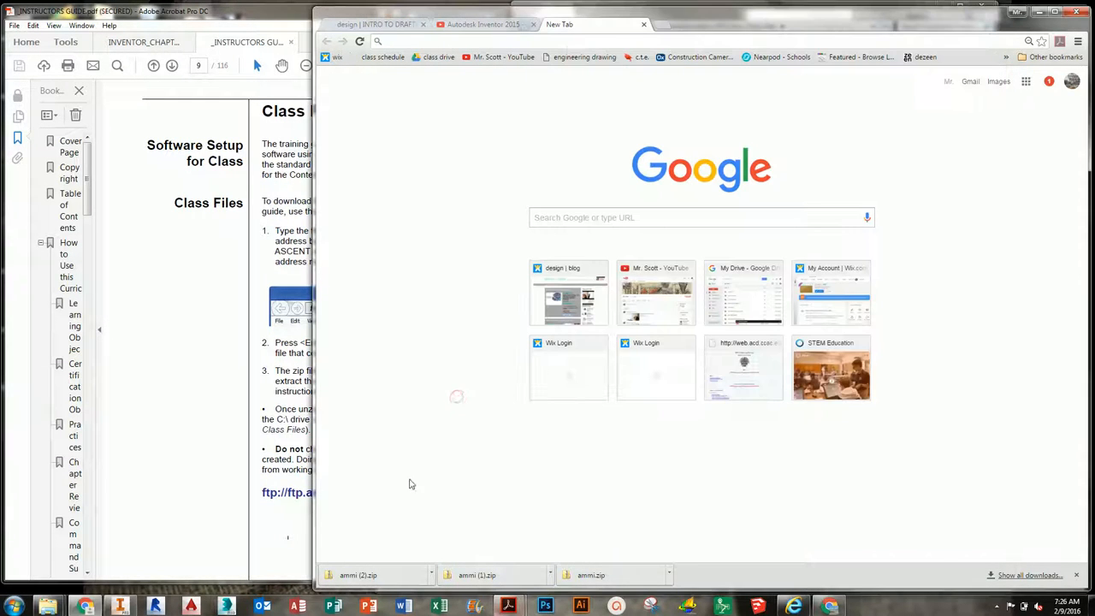
click(1039, 12)
click(1034, 10)
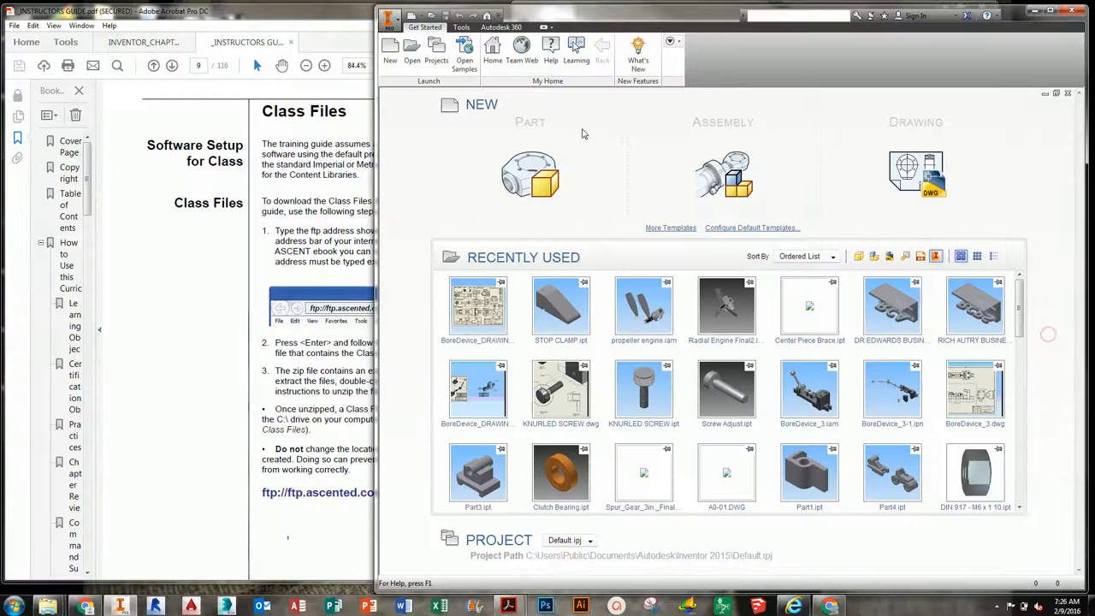
click(414, 53)
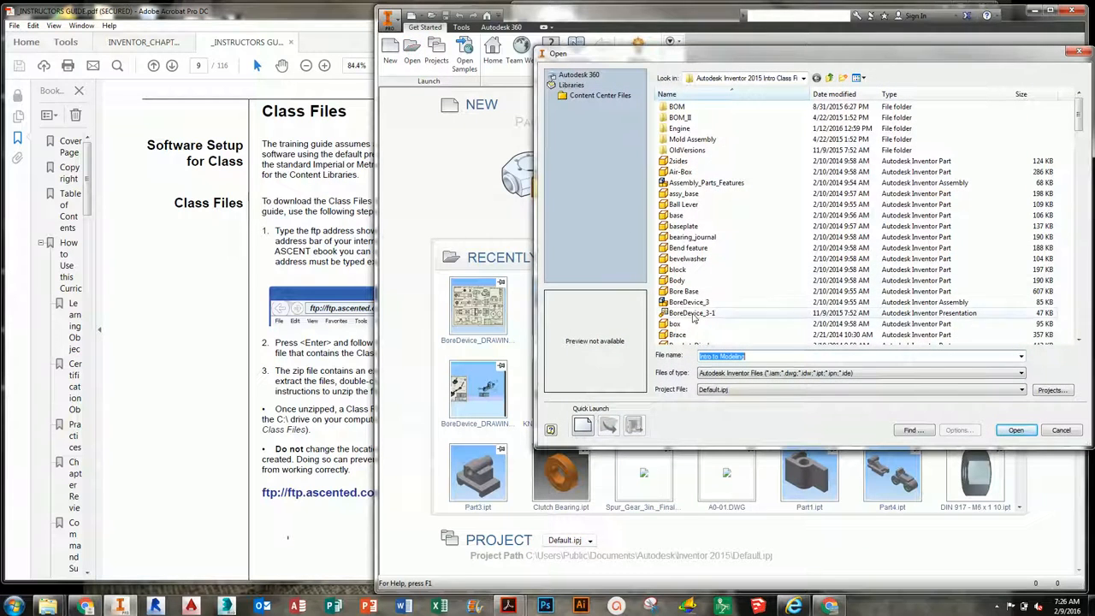
click(699, 324)
scroll(698, 328, down, 7)
scroll(700, 328, down, 10)
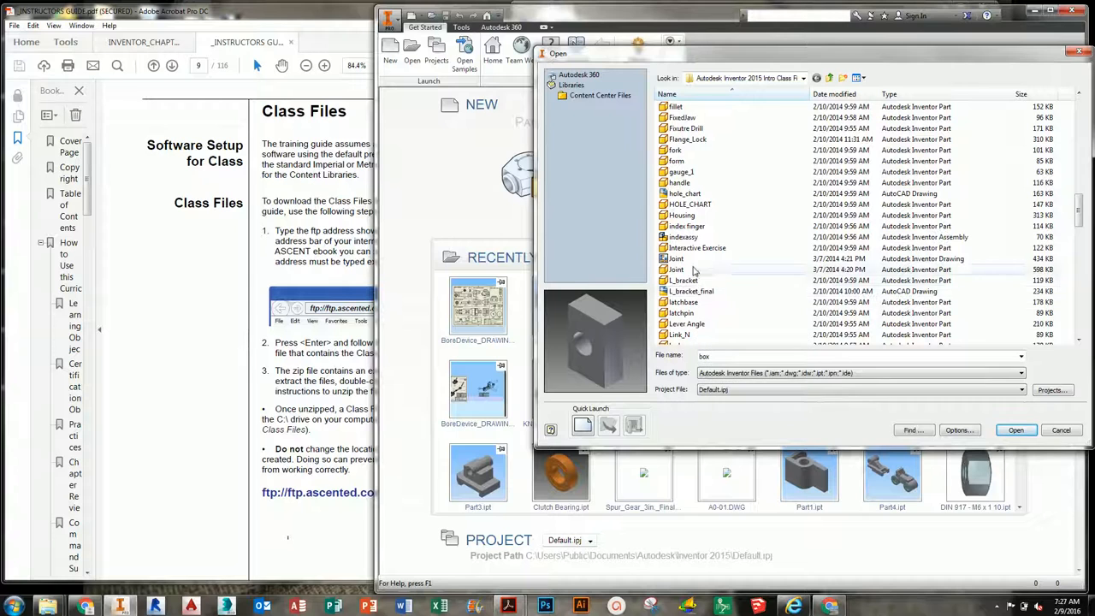
click(1077, 53)
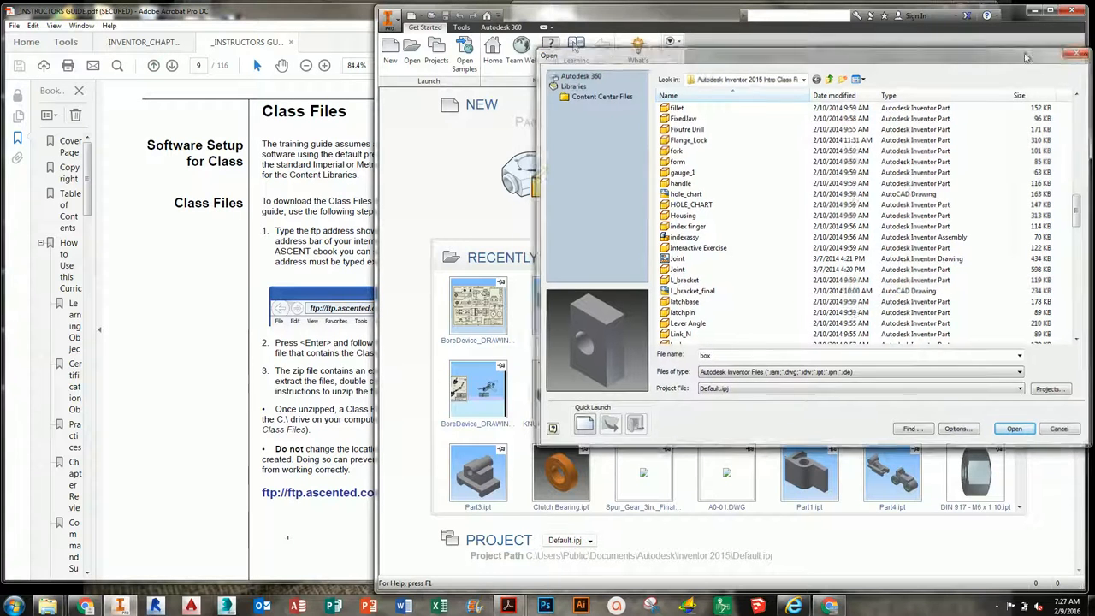
- Check Task 1 in the chapter PDF and look for the Intro to Modeling project in Inventor's Open dialog
click(267, 435)
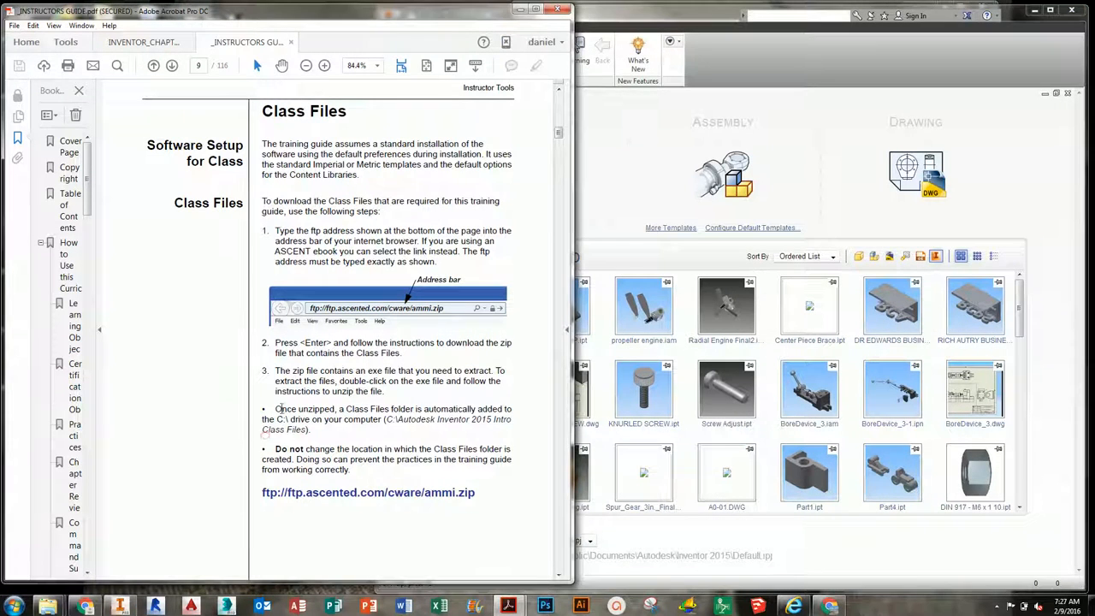
click(157, 43)
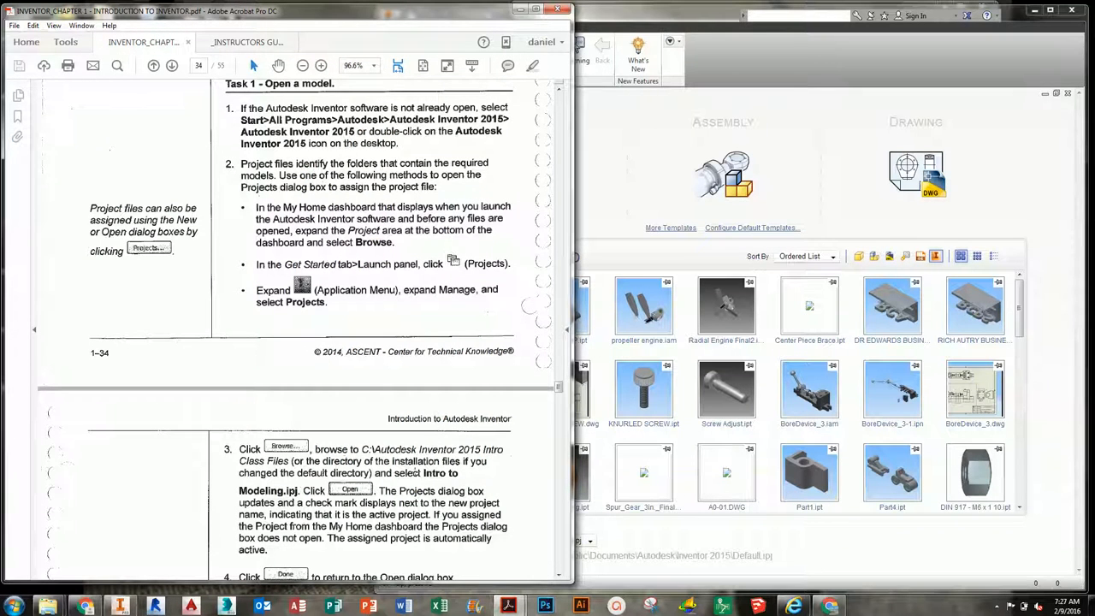
click(614, 196)
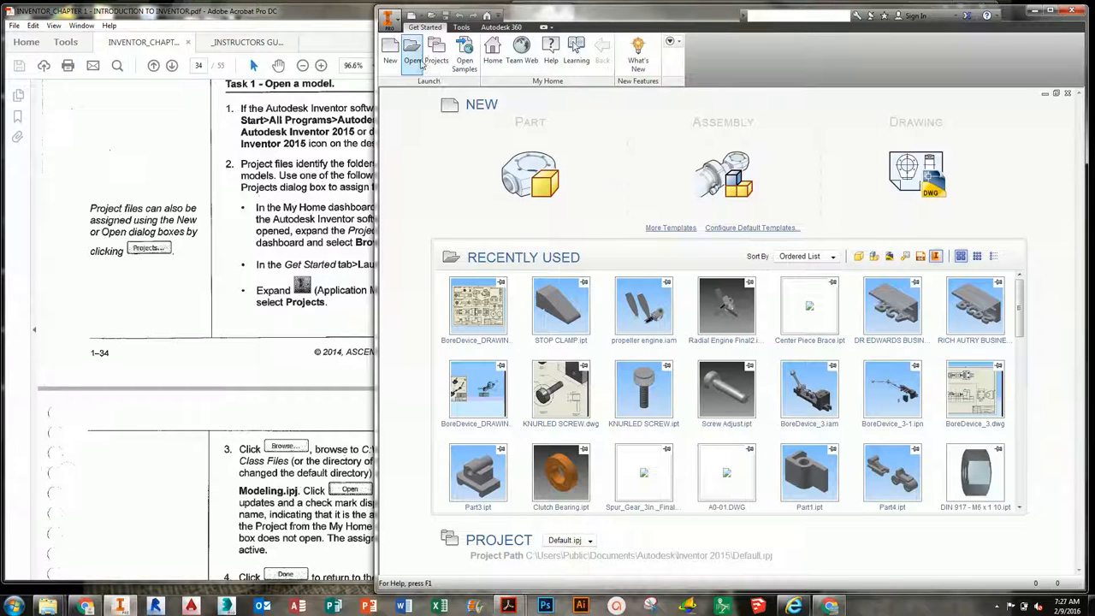
click(389, 17)
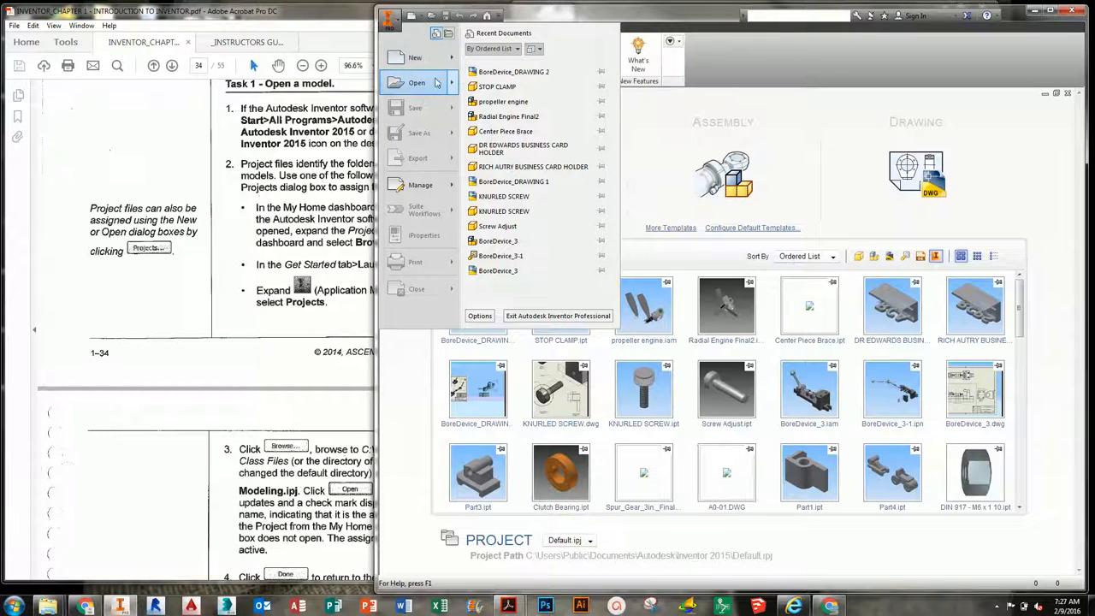
mouse_move(454, 83)
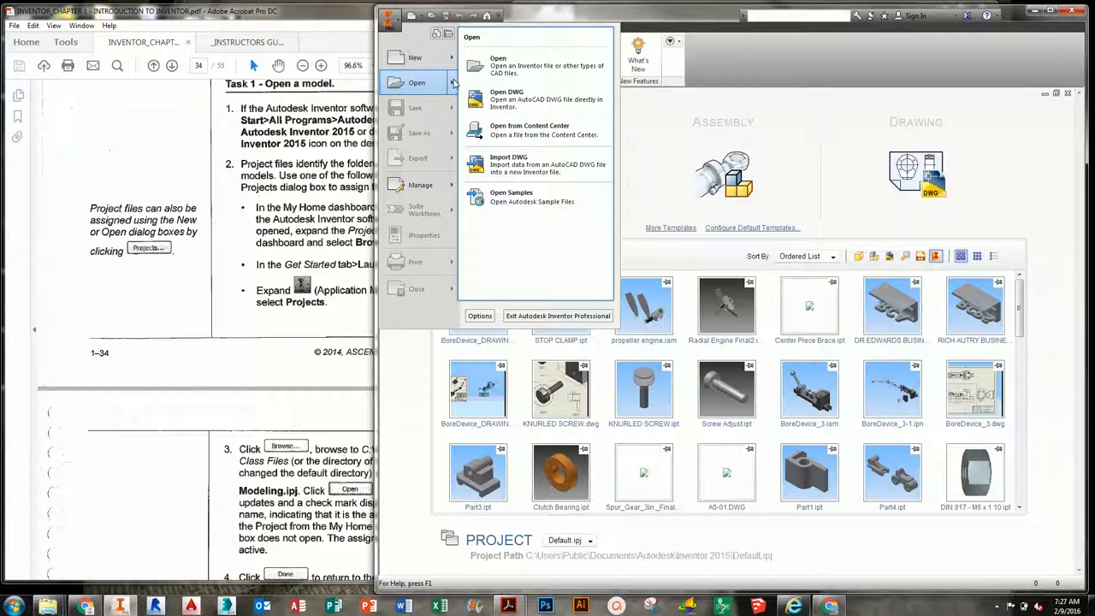
click(504, 70)
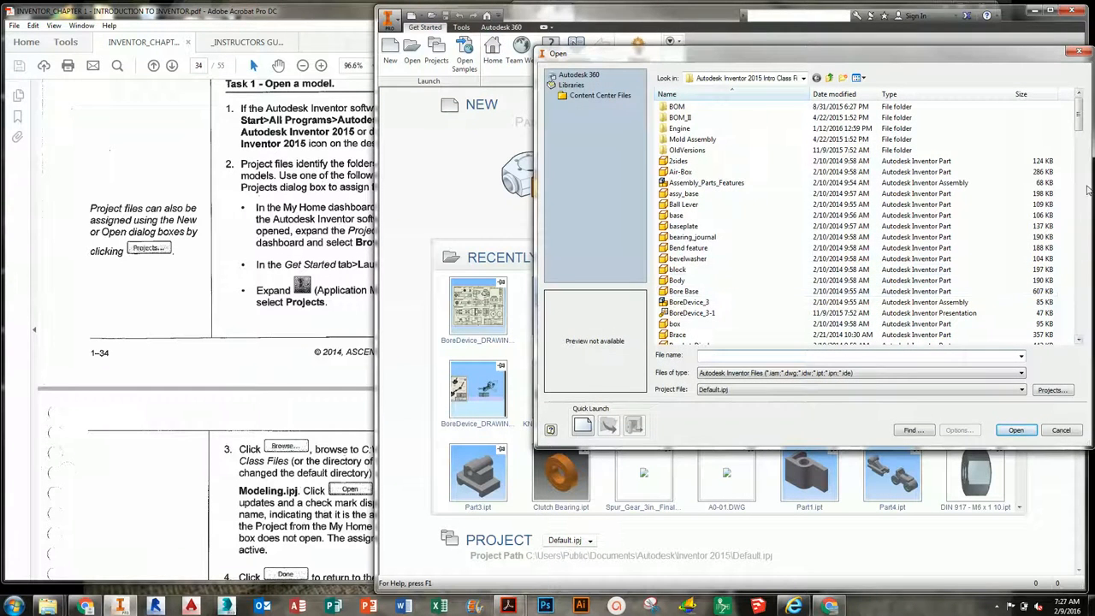
drag(1084, 128, 1087, 223)
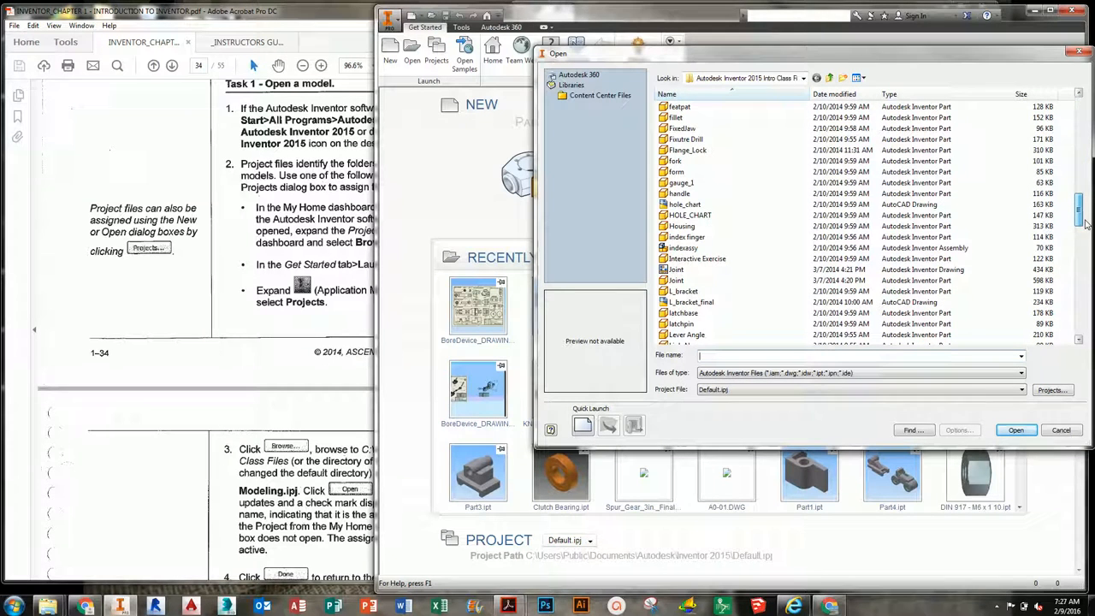
click(1061, 430)
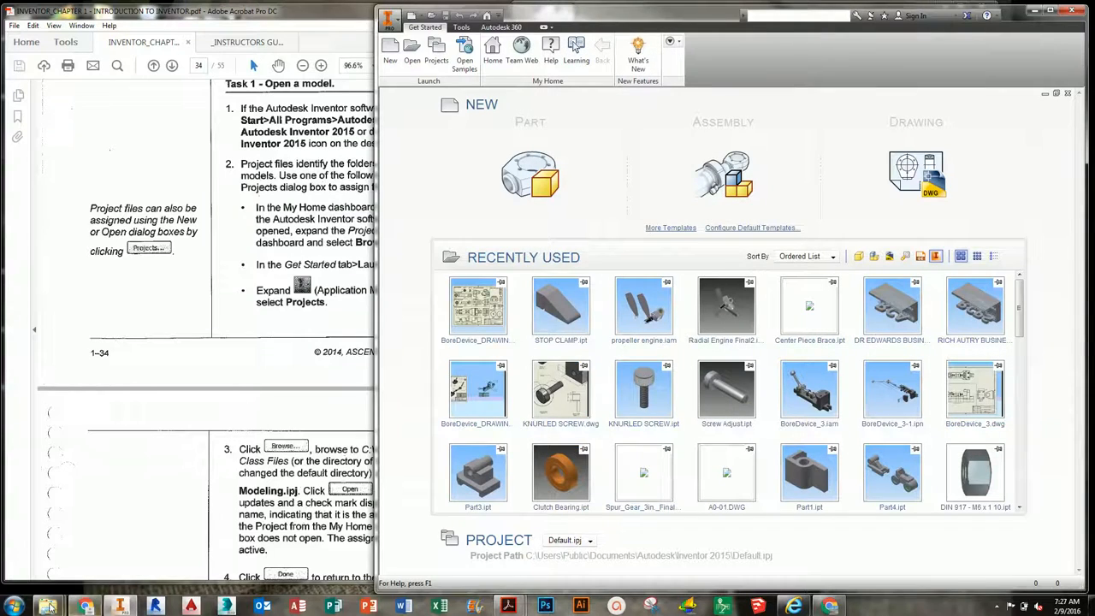
- Open the Intro to Modeling project file from the class files folder in Windows Explorer and return to the chapter PDF
mouse_move(47, 606)
click(158, 543)
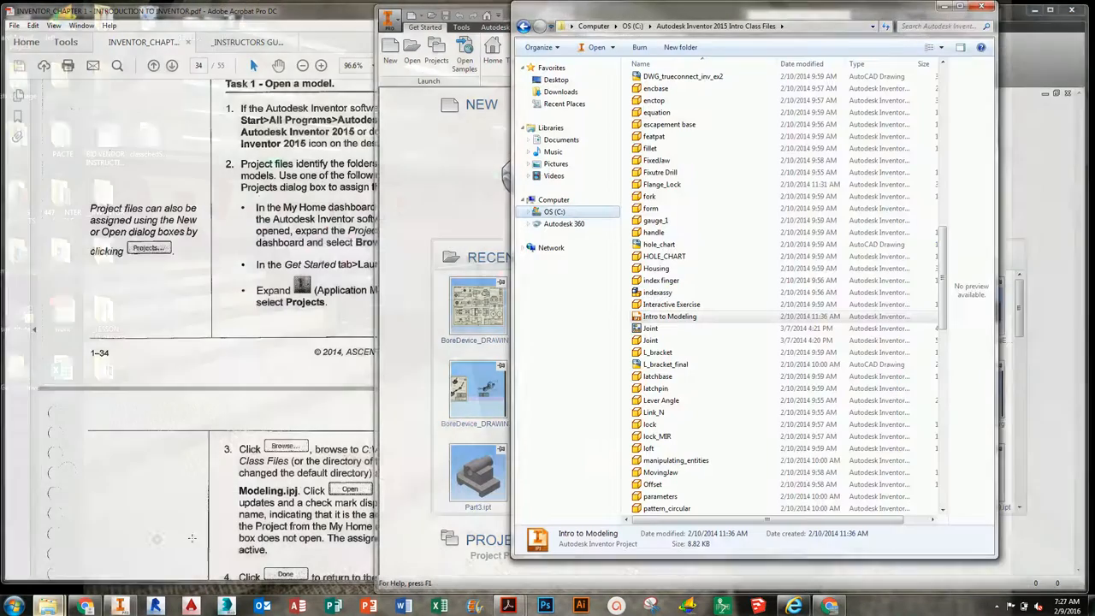
double_click(670, 316)
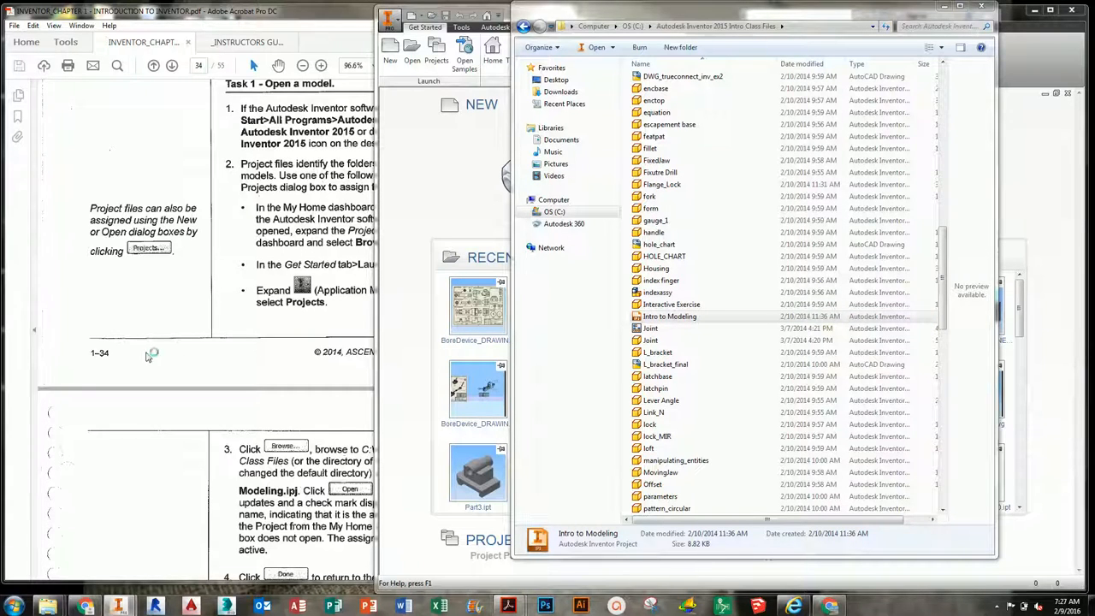
click(321, 434)
click(382, 491)
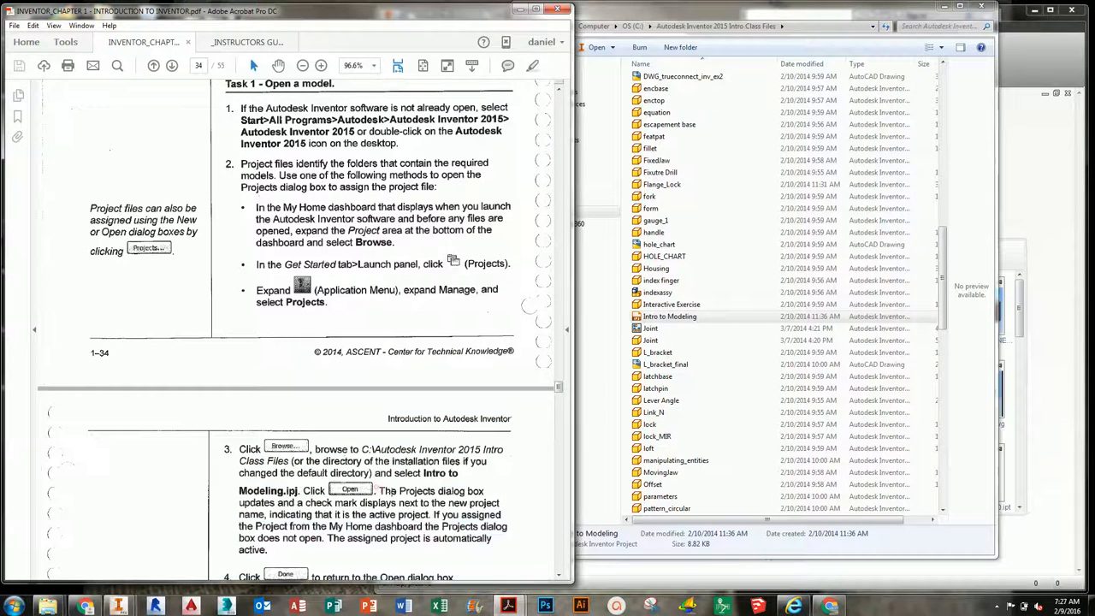
- Read Task 1 steps 3 to 6 in the chapter PDF, dismiss the Windows Explorer window and switch to Inventor
scroll(431, 505, down, 5)
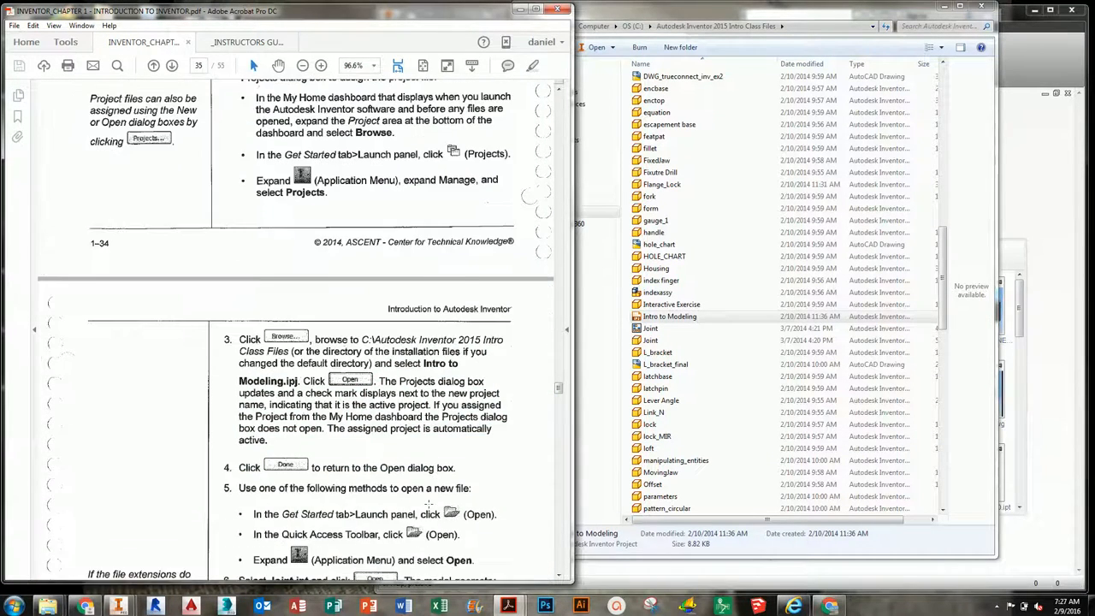
scroll(426, 500, down, 4)
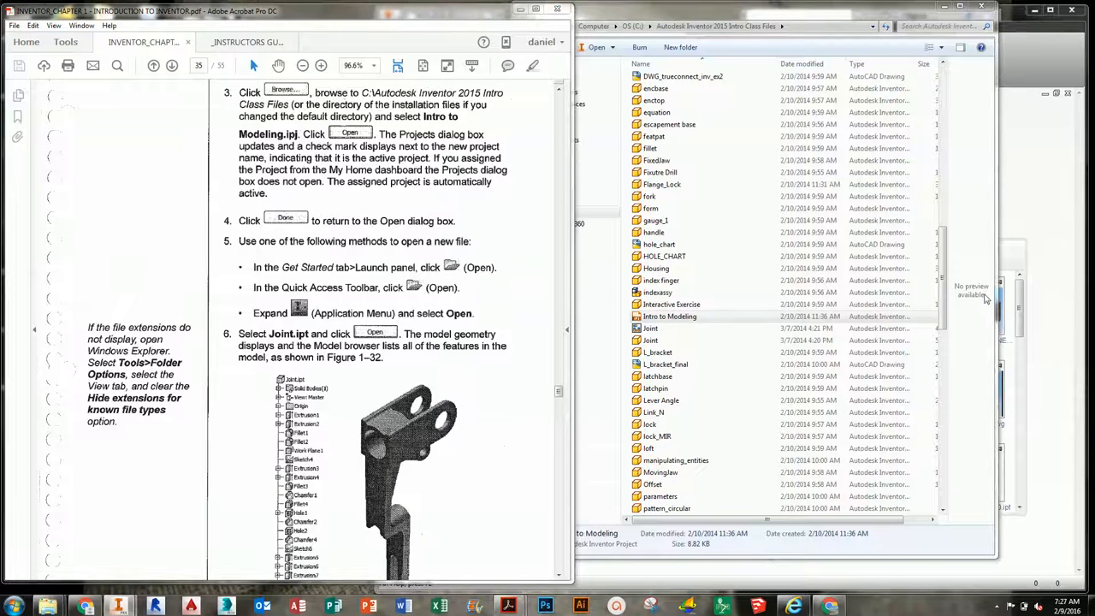
click(983, 8)
click(1046, 220)
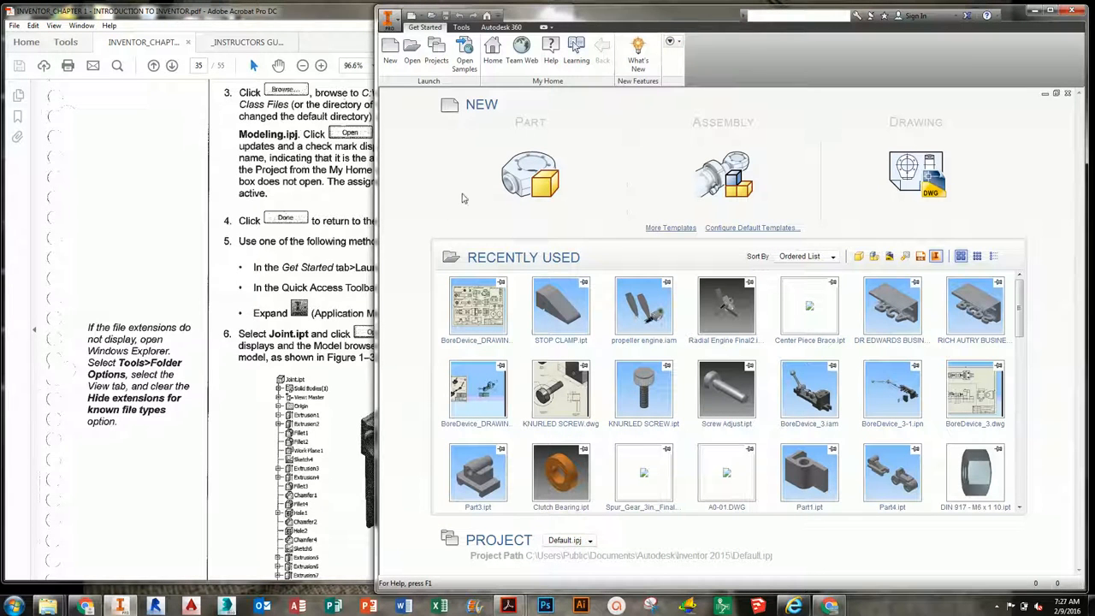
- Open the Joint part file from the Autodesk Inventor 2015 Intro Class Files folder
click(412, 51)
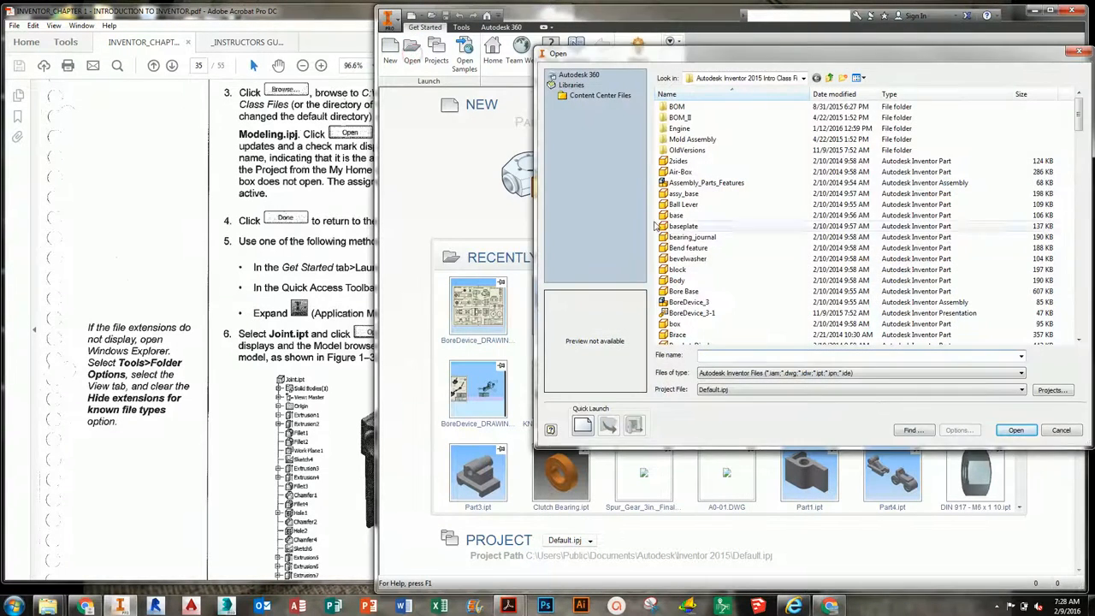
click(692, 299)
scroll(720, 308, down, 6)
scroll(721, 308, down, 10)
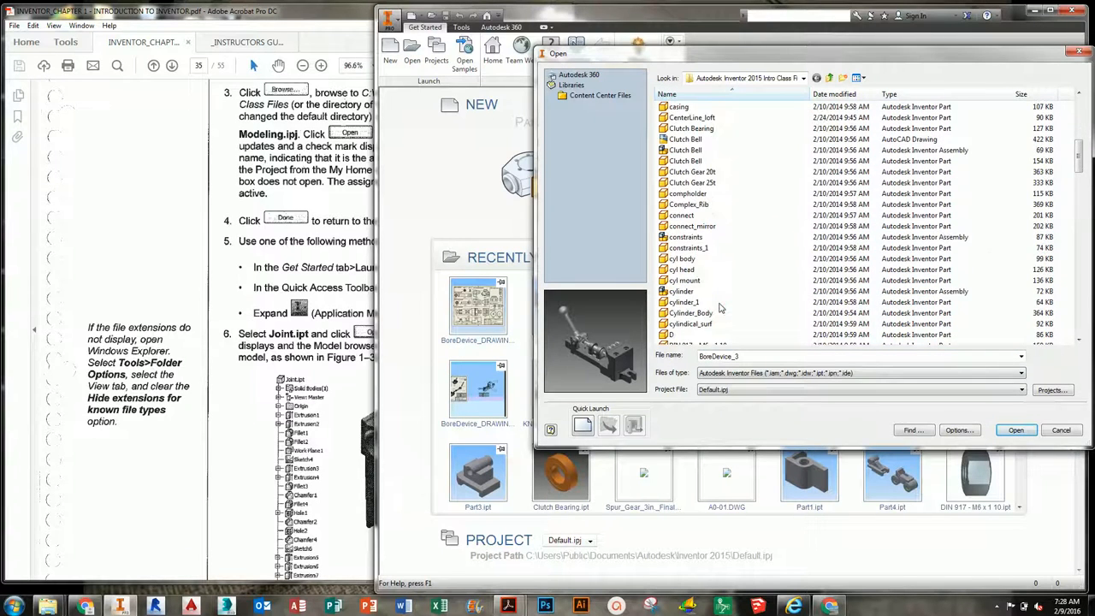
scroll(720, 308, down, 3)
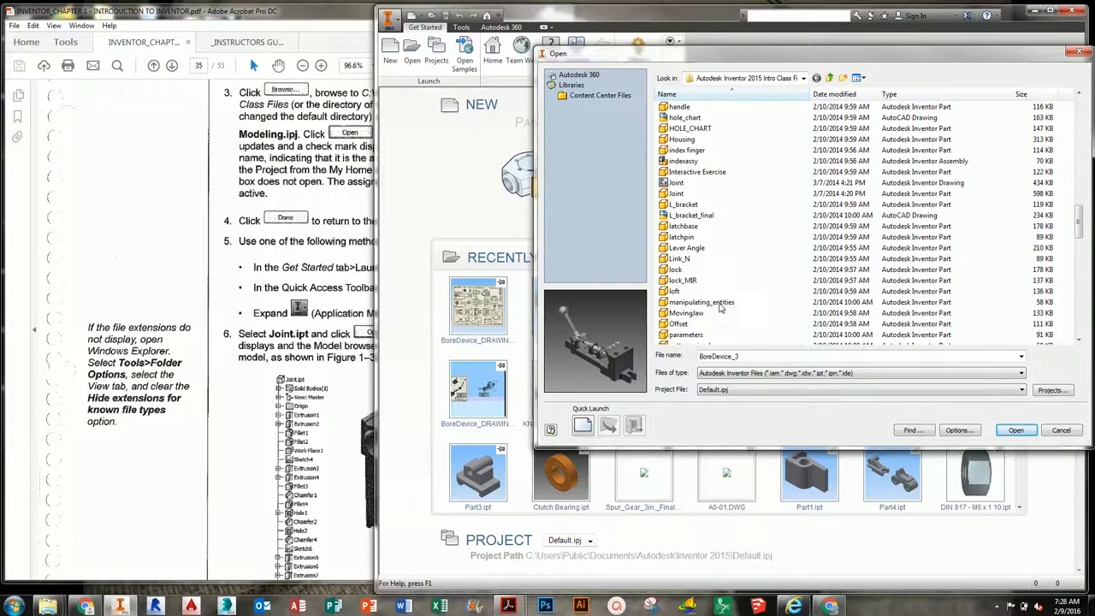
click(691, 194)
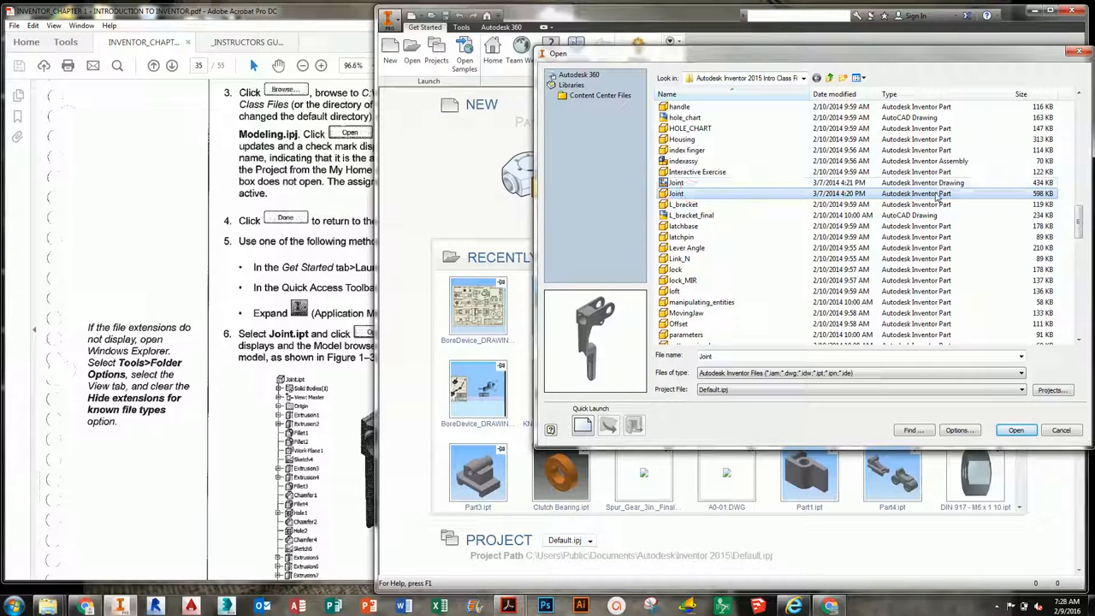
click(1016, 432)
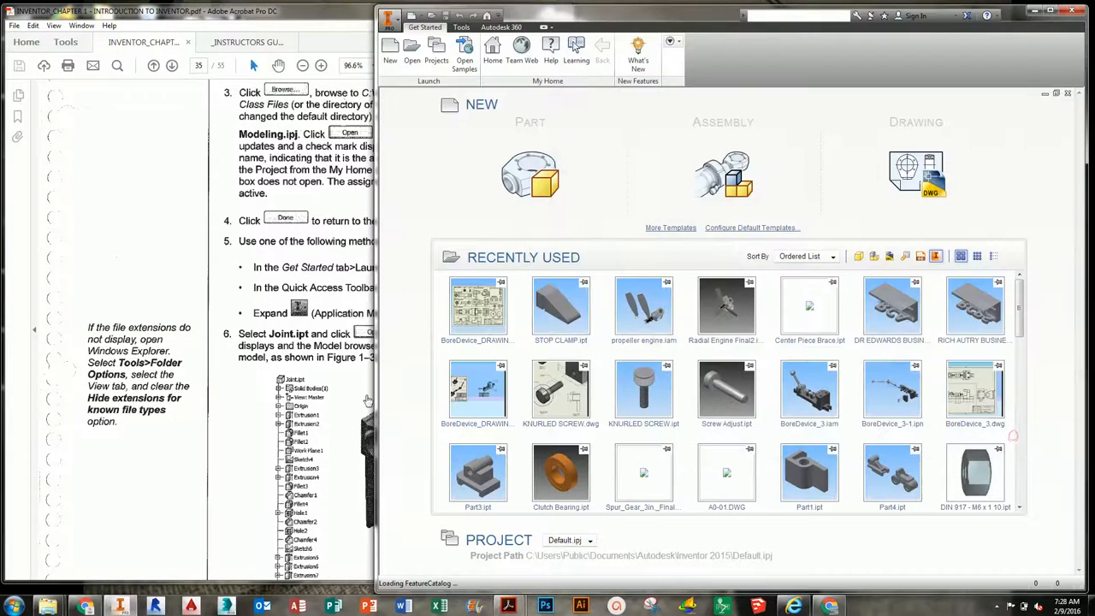
- Switch to the chapter PDF, go to Task 2, narrow the window beside Inventor and set the page zoom to 100%
click(341, 346)
scroll(349, 362, down, 15)
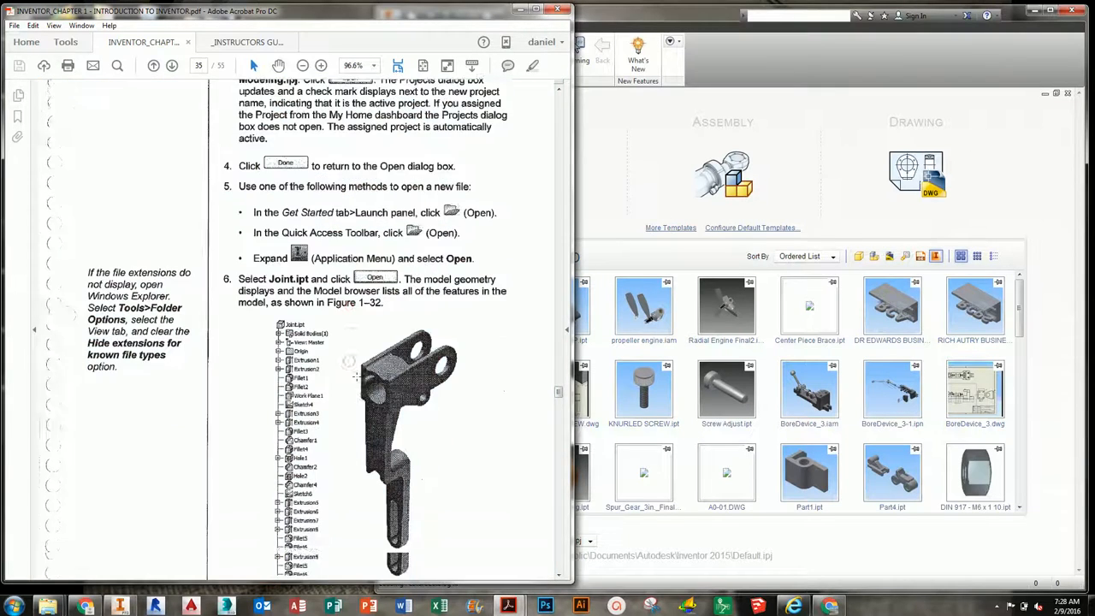
scroll(408, 447, down, 4)
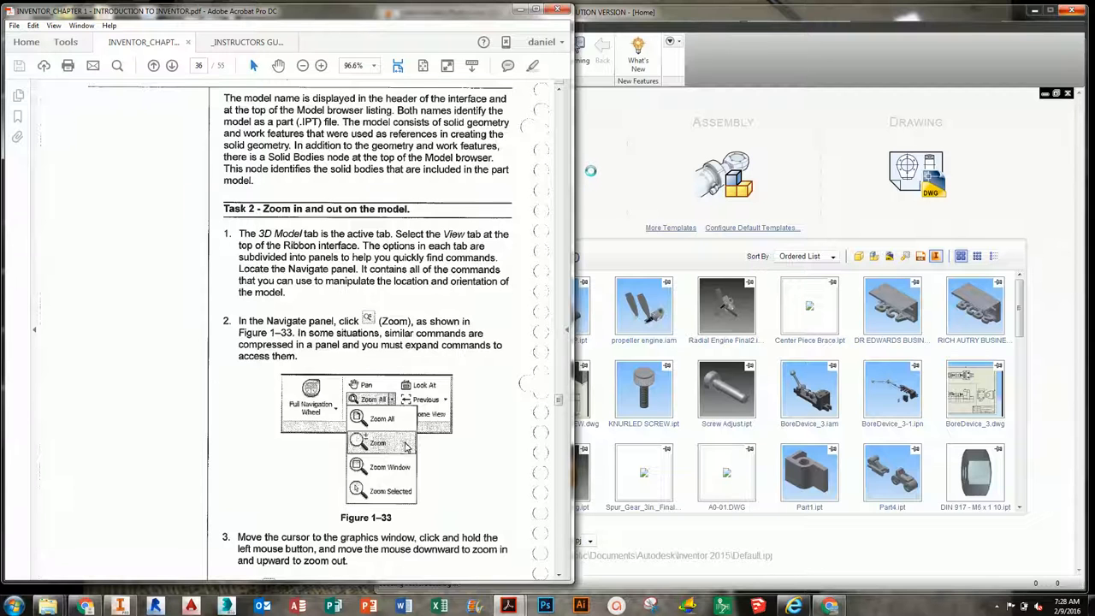
drag(572, 205, 389, 205)
ctrl+scroll(305, 208, up, 3)
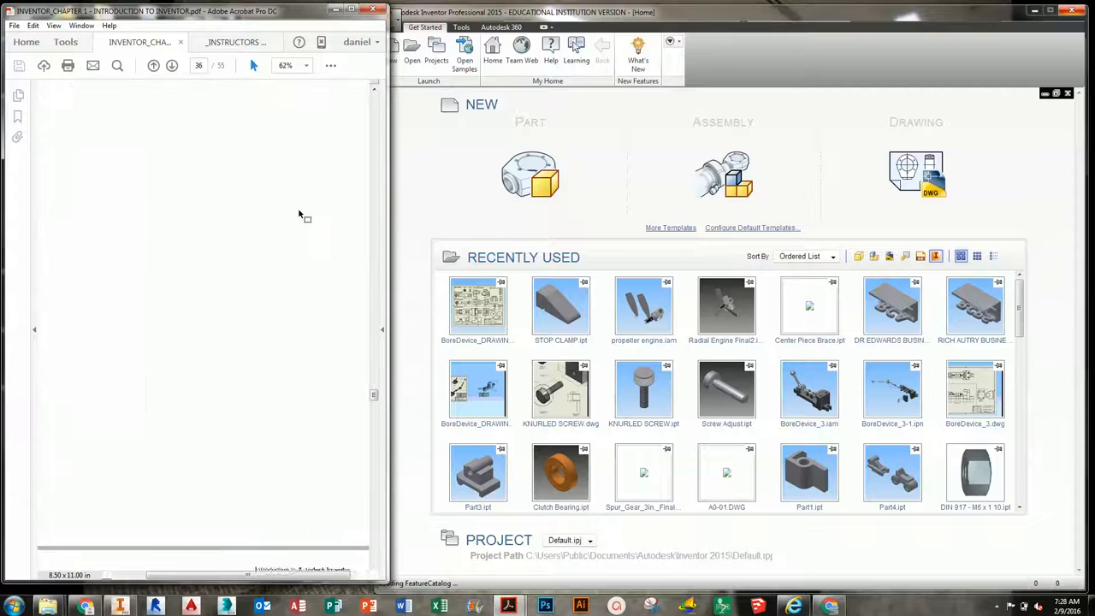
ctrl+scroll(302, 213, down, 1)
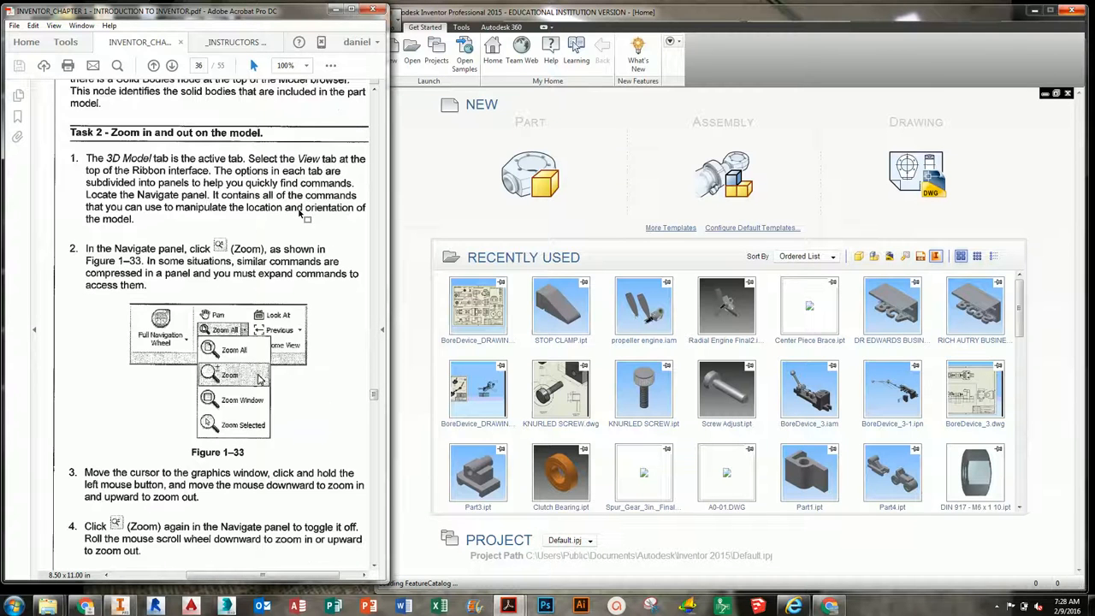
scroll(296, 226, down, 1)
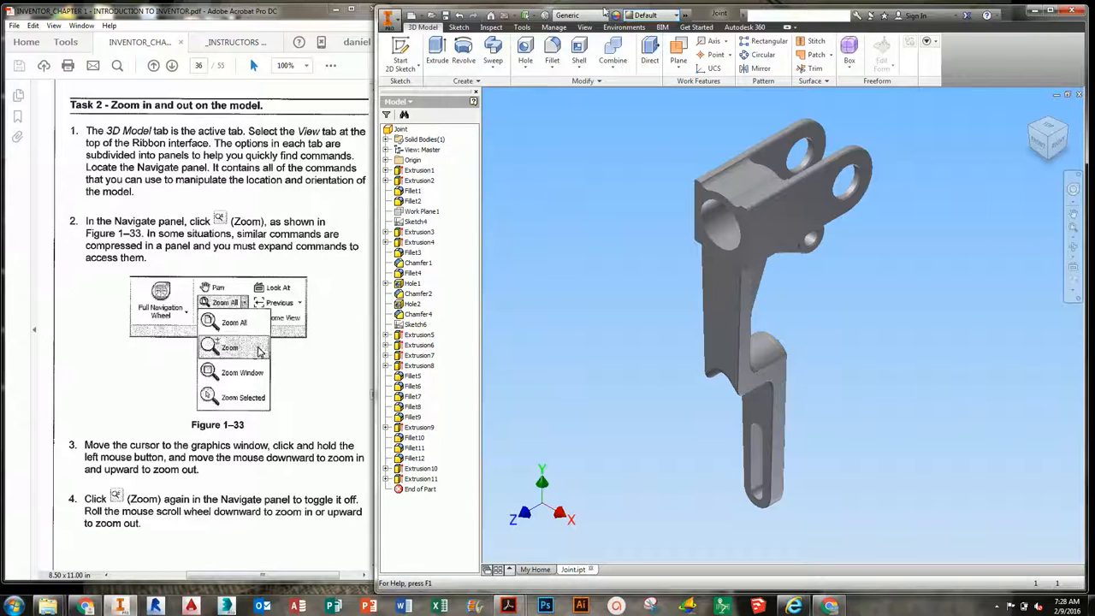
click(392, 21)
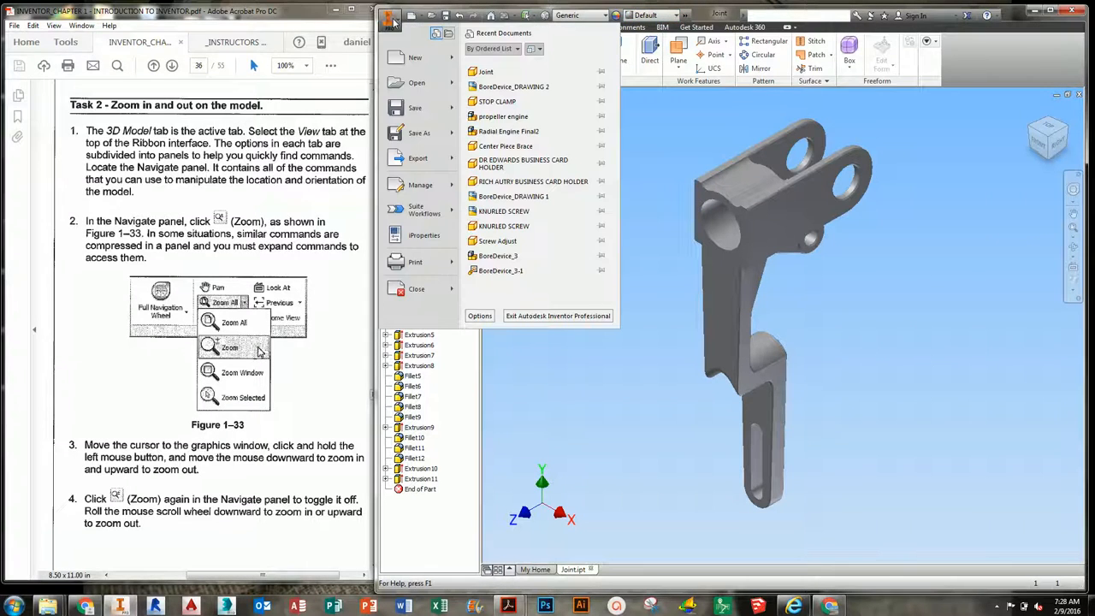
click(391, 21)
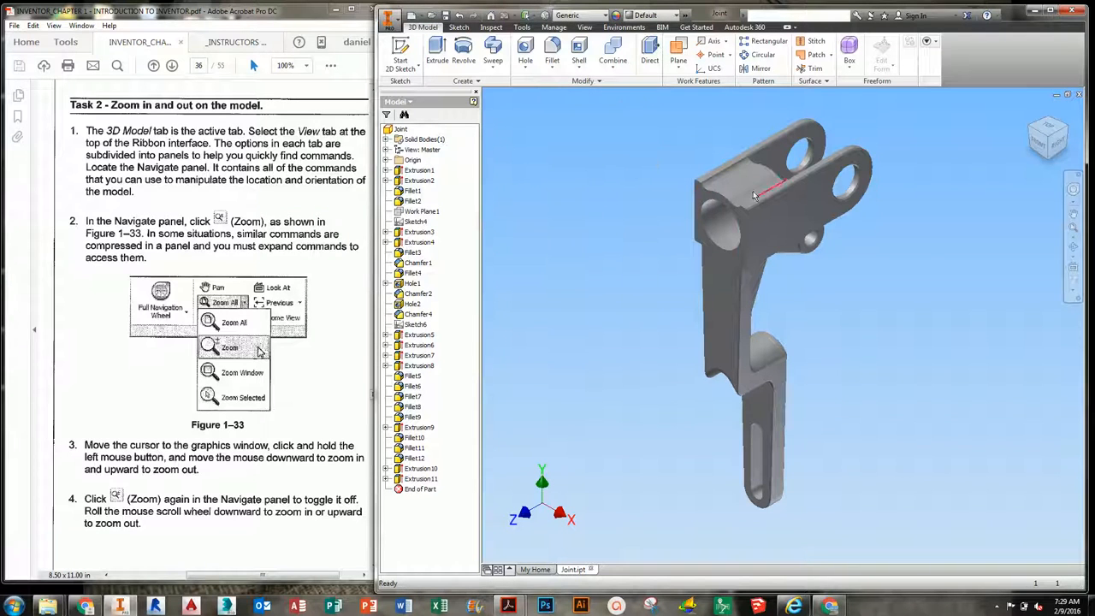
click(1075, 242)
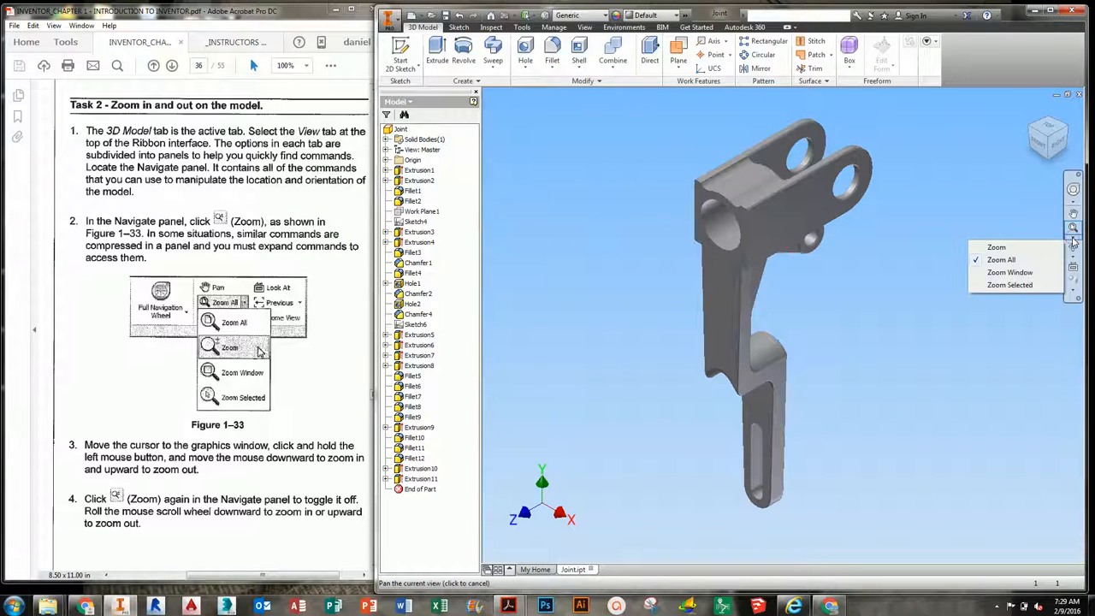
click(888, 255)
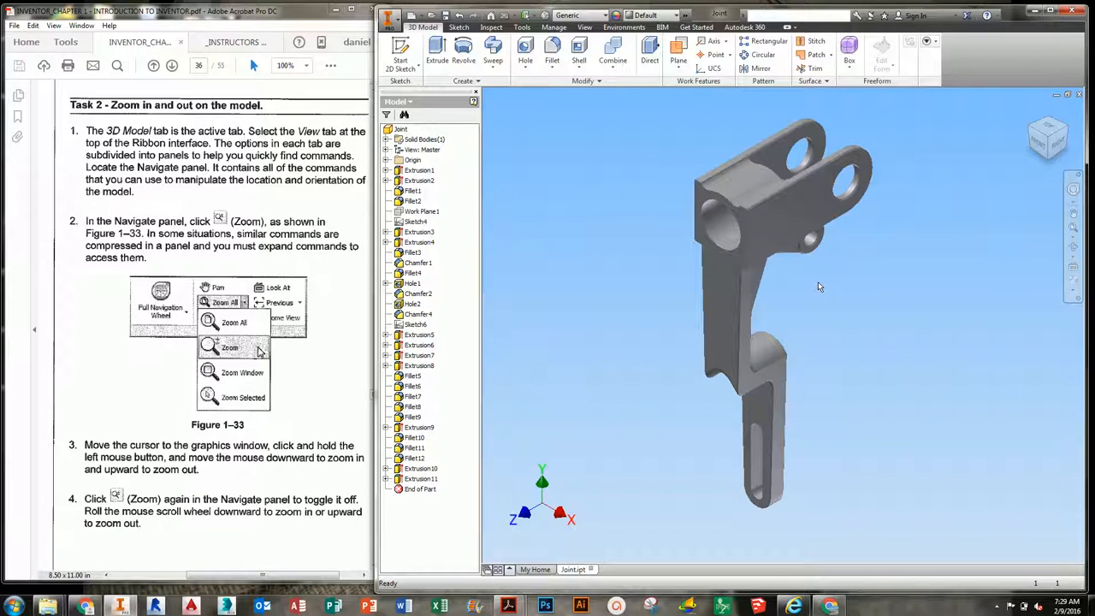
- Practise zooming the Joint model out and in repeatedly in the graphics window, following Task 2
scroll(778, 274, up, 4)
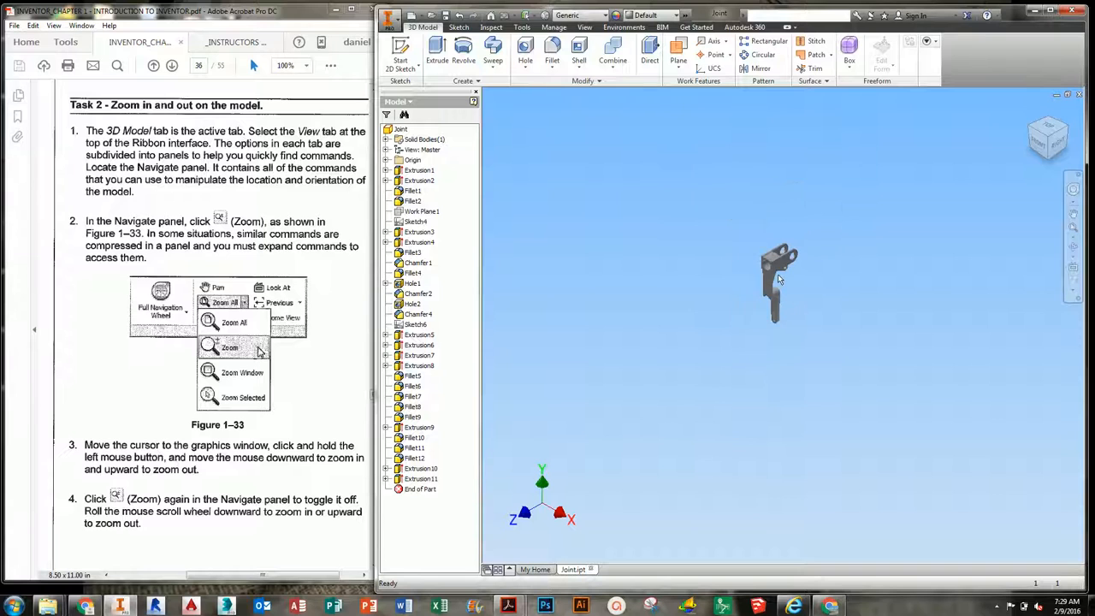
scroll(778, 273, down, 5)
scroll(778, 273, up, 4)
scroll(778, 279, down, 5)
scroll(779, 279, up, 4)
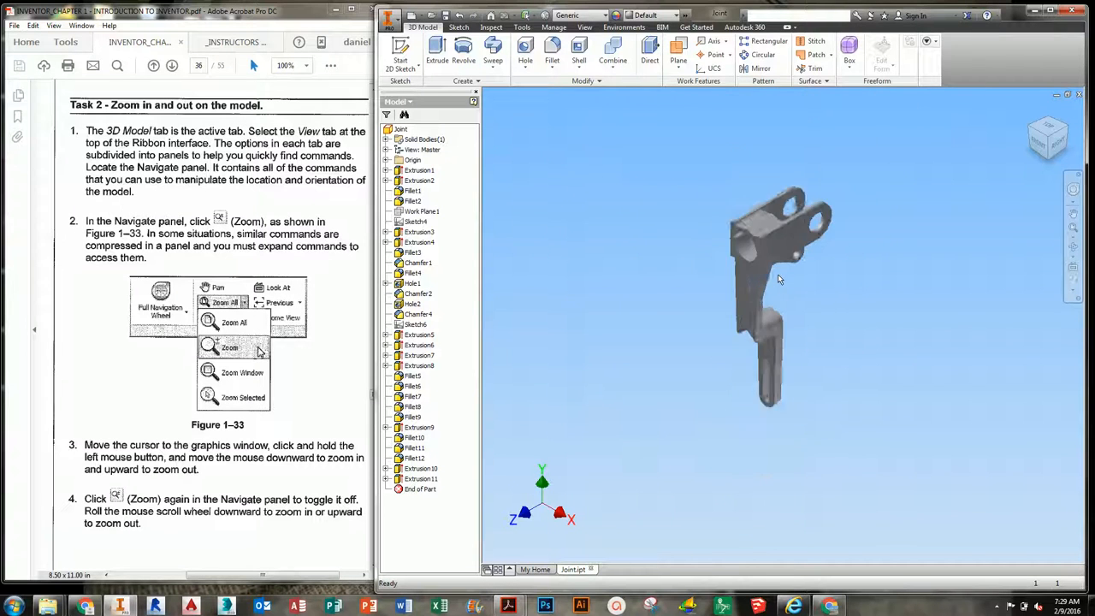
scroll(778, 279, down, 2)
scroll(779, 279, down, 1)
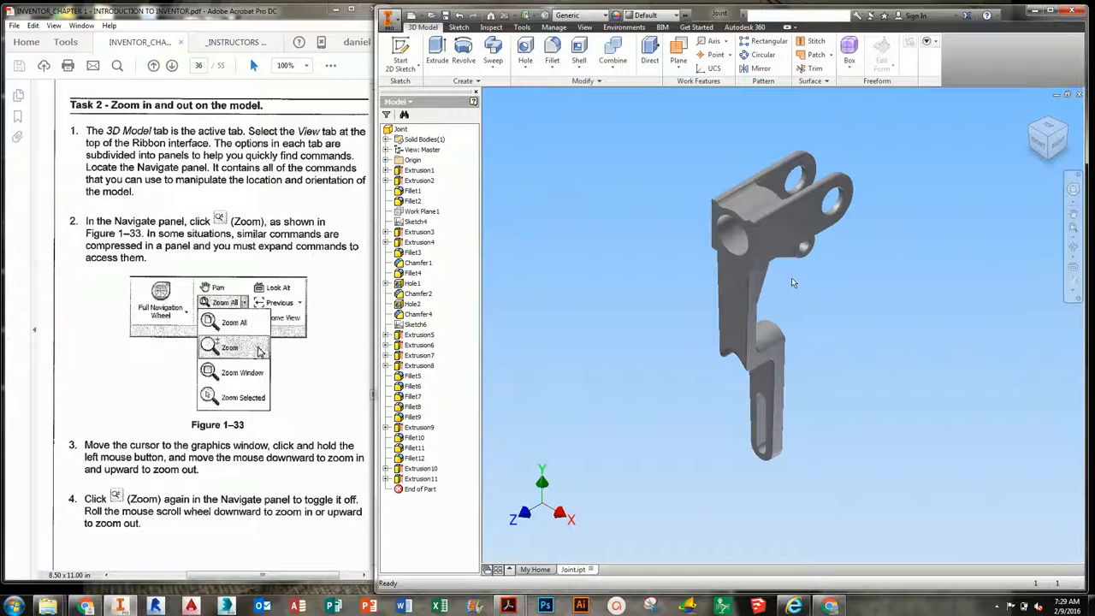
- Pan the Joint model slightly and combine panning with zooming in and out
mouse_move(792, 278)
middle_down()
mouse_move(675, 283)
mouse_move(770, 329)
mouse_move(709, 305)
mouse_move(790, 277)
middle_up()
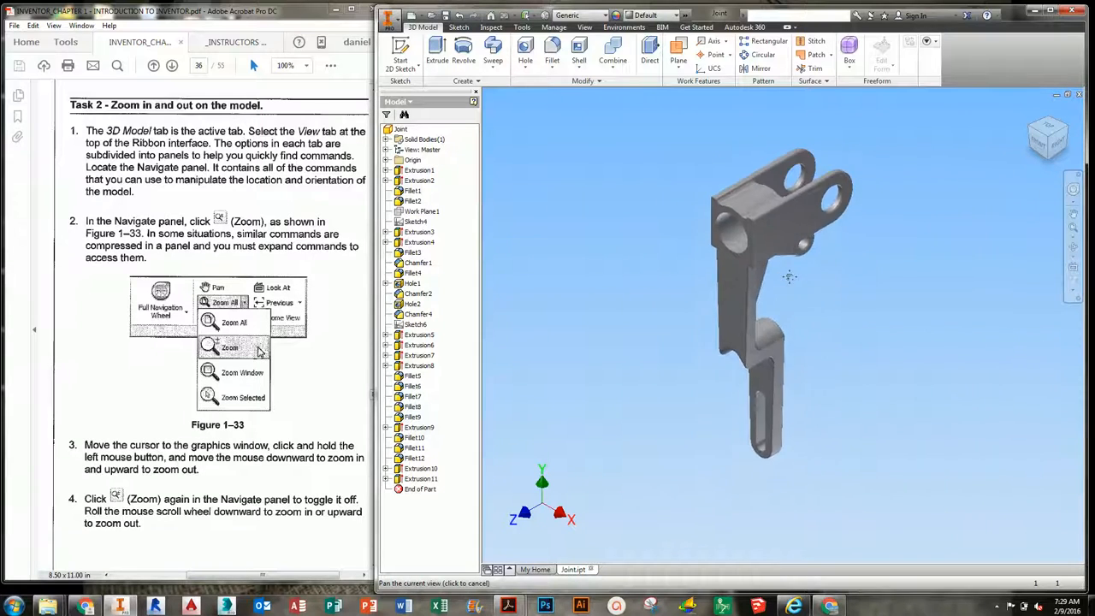
scroll(790, 286, down, 1)
scroll(790, 291, up, 3)
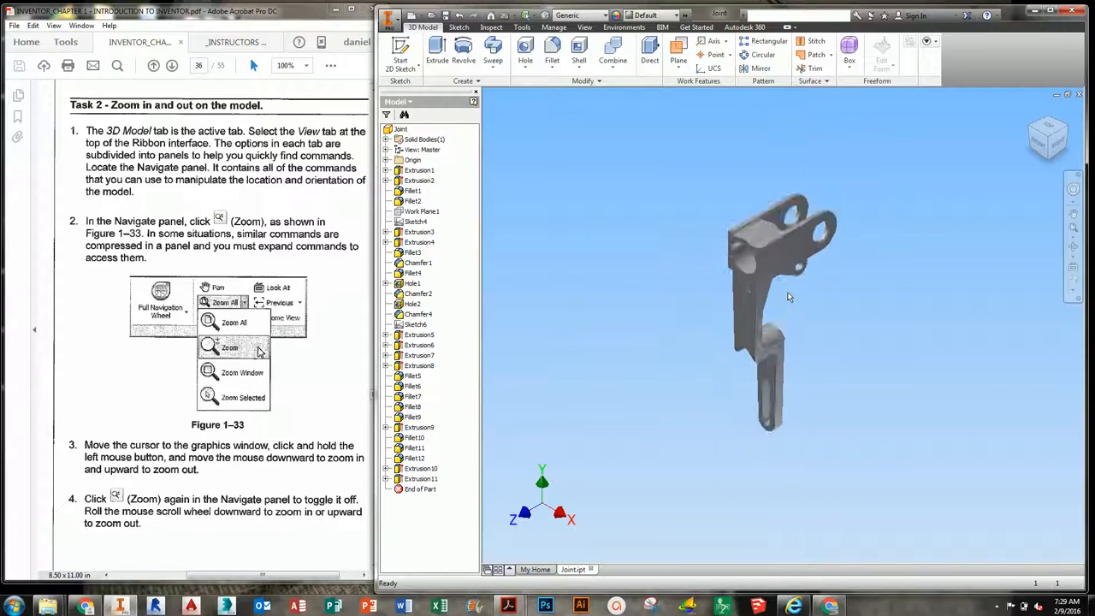
scroll(789, 297, down, 4)
scroll(789, 297, up, 3)
mouse_move(789, 296)
middle_down()
mouse_move(726, 301)
mouse_move(813, 294)
mouse_move(774, 293)
middle_up()
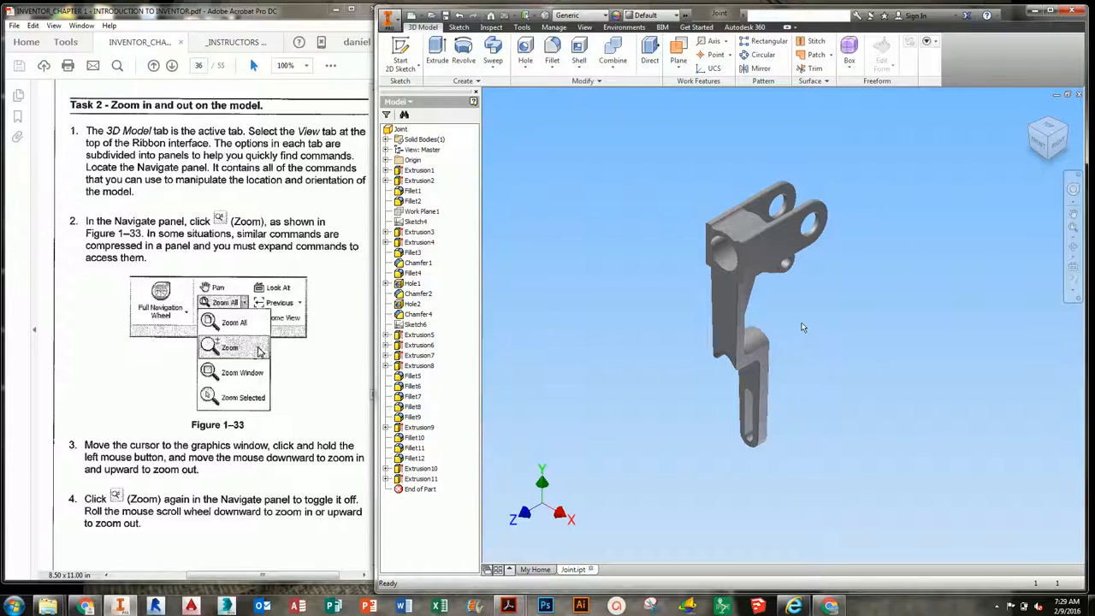
- Orbit the Joint model freely to view it from different sides, restoring the Home view after each rotation
mouse_move(802, 327)
mouse_down()
mouse_move(696, 359)
mouse_move(719, 442)
mouse_move(853, 450)
mouse_move(842, 166)
mouse_move(958, 248)
mouse_move(779, 421)
mouse_move(770, 411)
mouse_up()
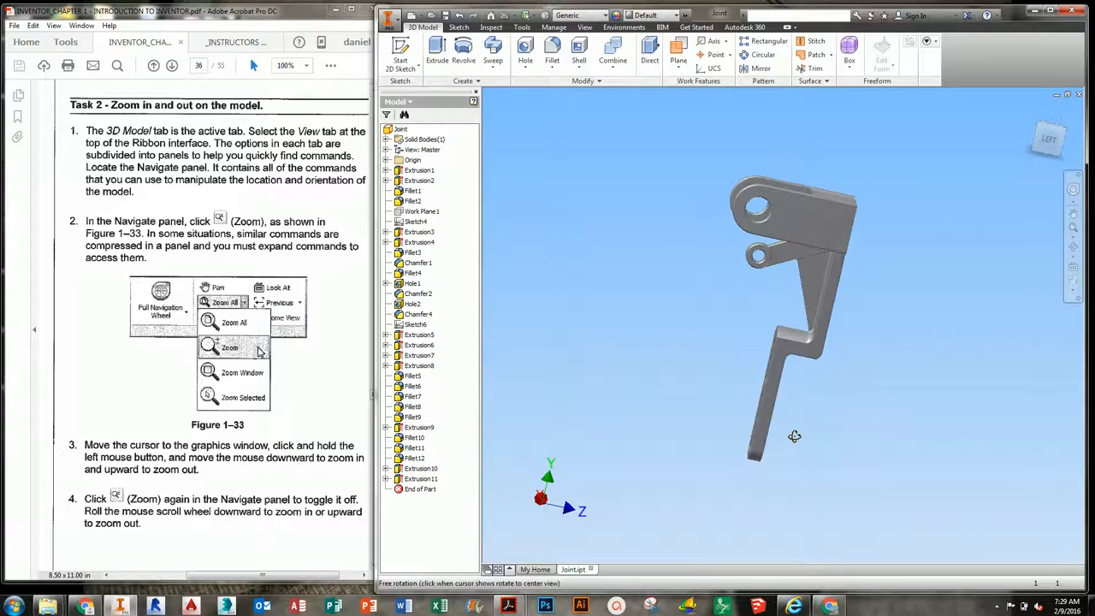
click(1031, 112)
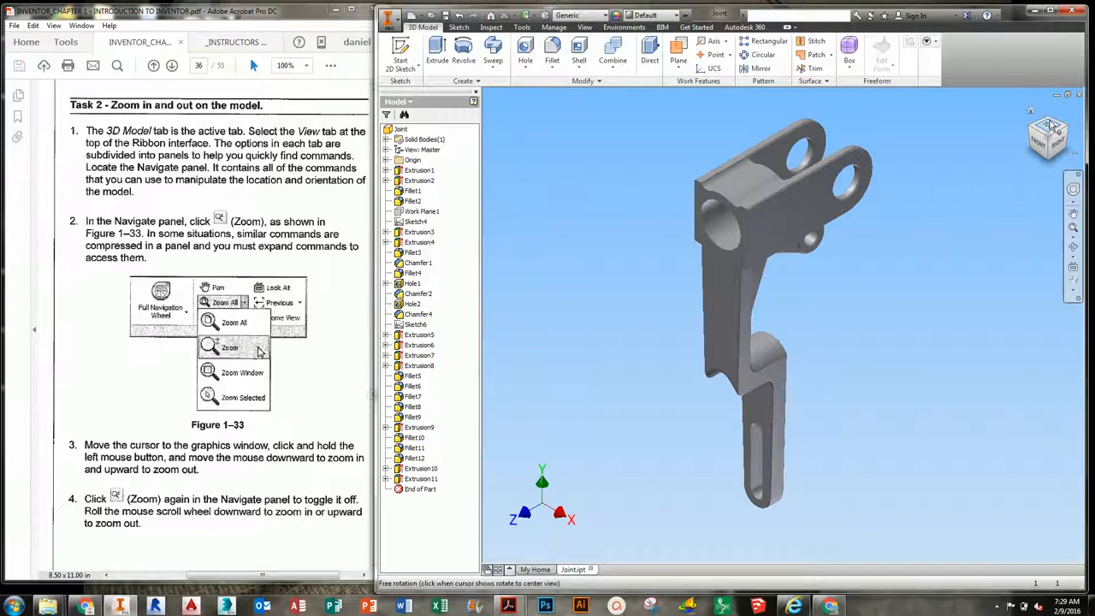
click(1046, 141)
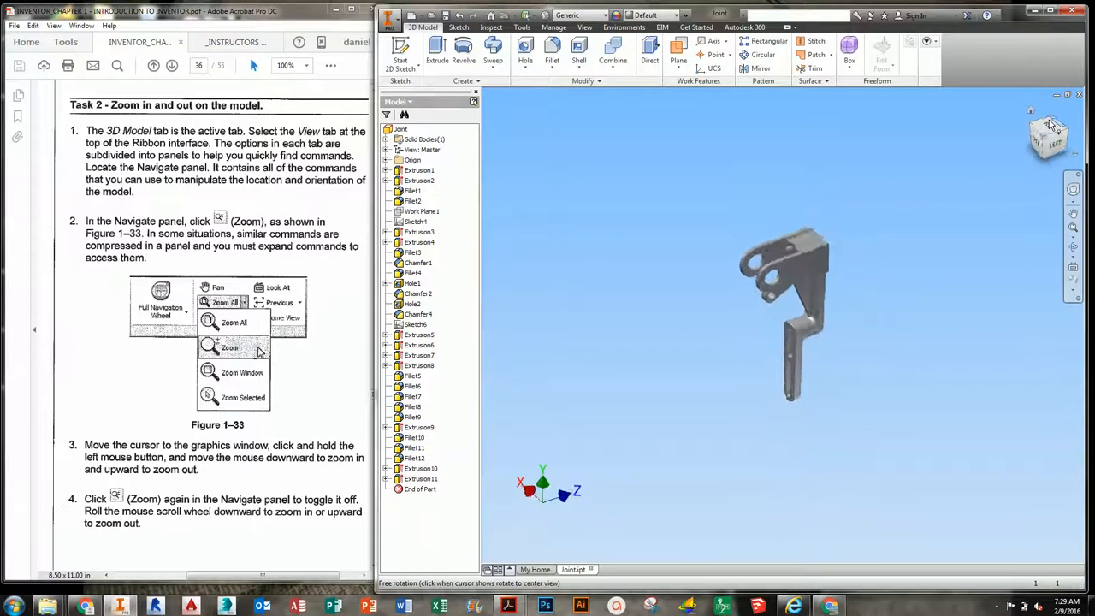
click(1031, 112)
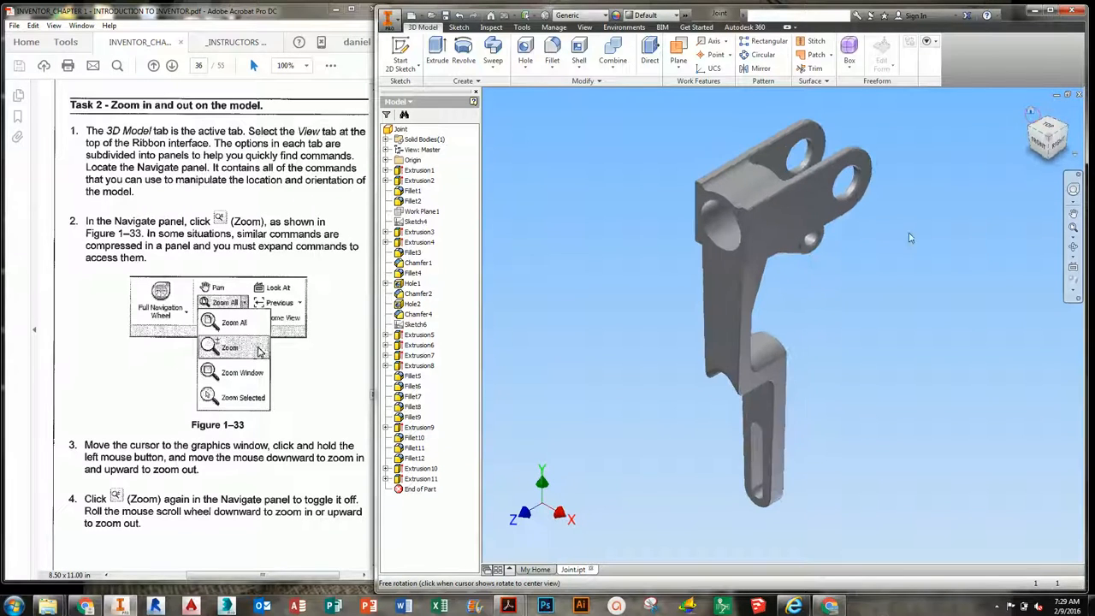
shift+middle_drag(848, 266, 854, 190)
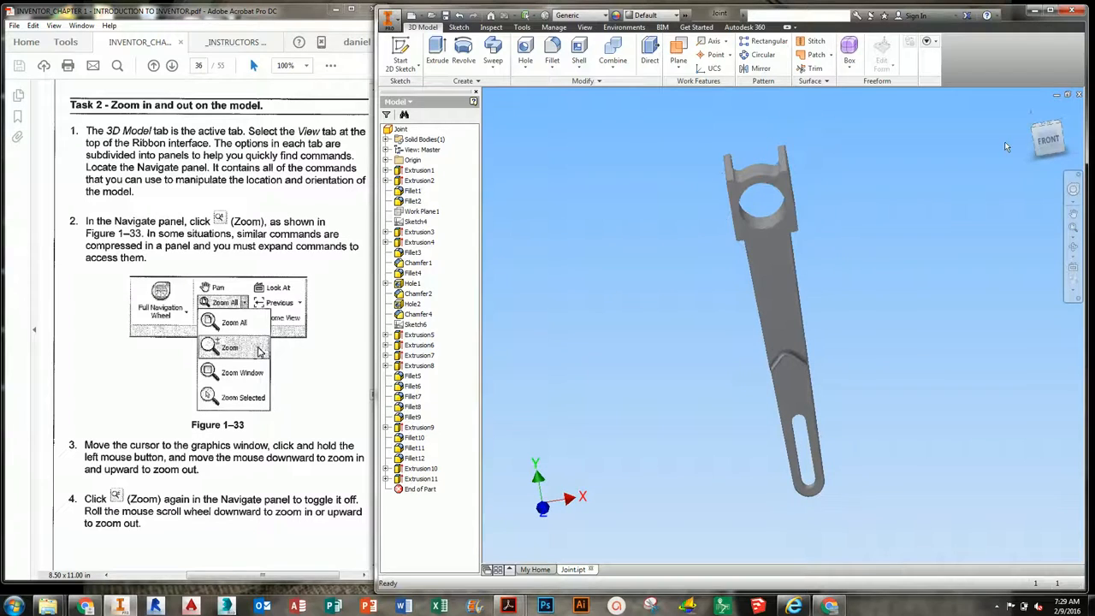
click(1031, 112)
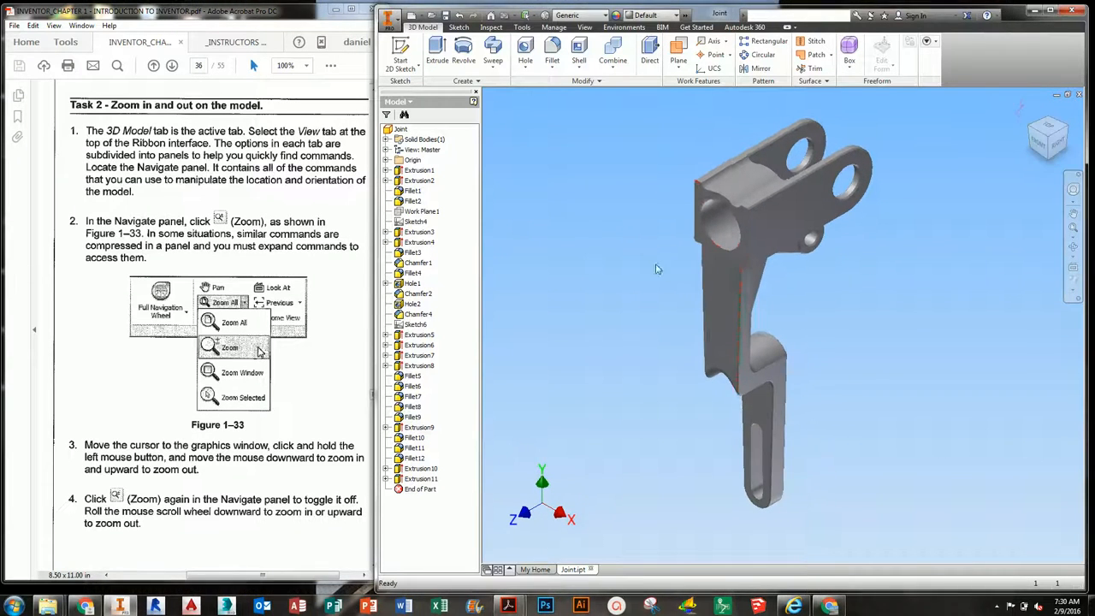
- Read step 5 of Task 2 and the Task 3 zoom instructions in the chapter PDF
click(291, 375)
scroll(296, 376, down, 10)
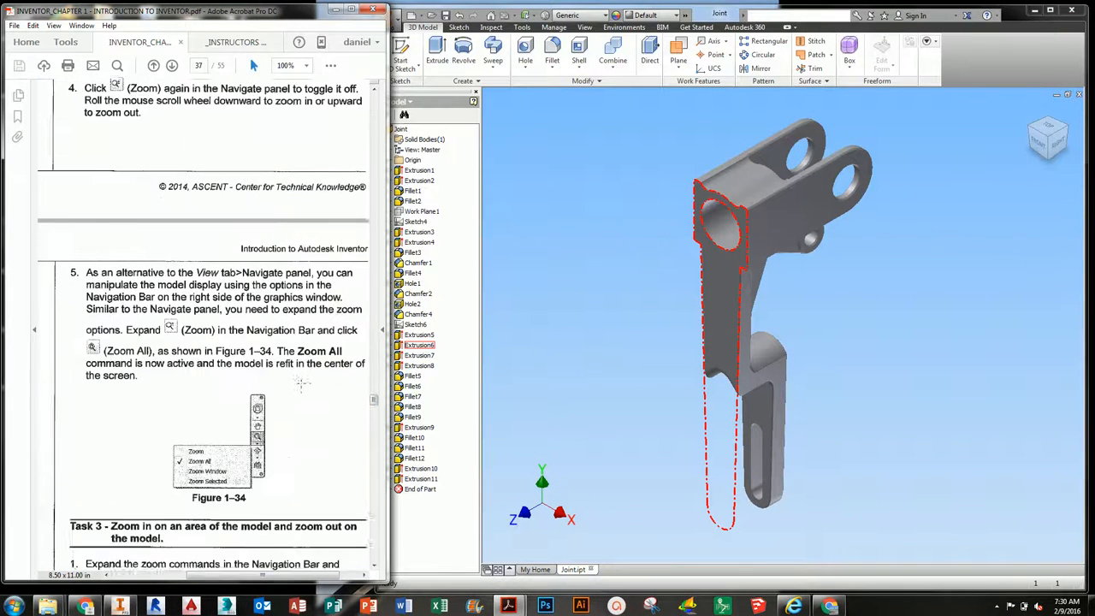
scroll(301, 382, down, 1)
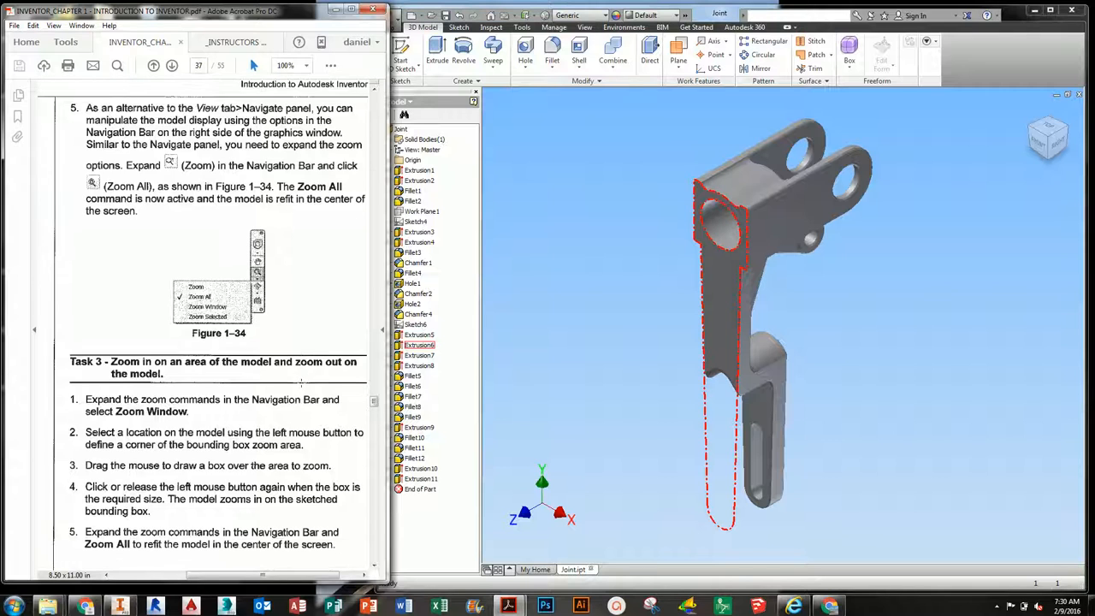
scroll(301, 382, down, 7)
scroll(301, 383, down, 1)
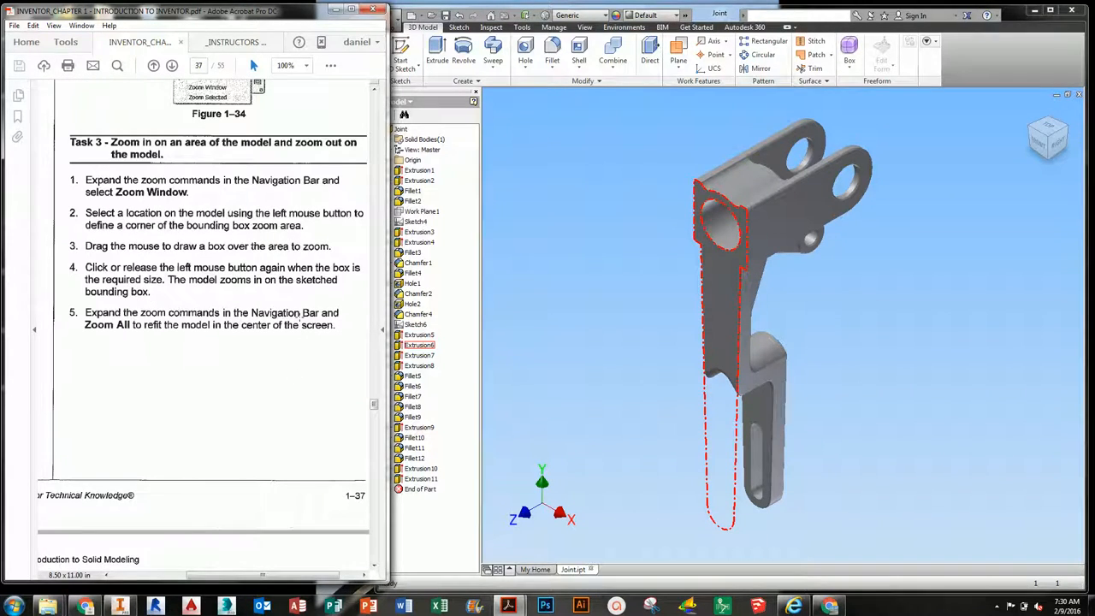
- Use Zoom Selected on a face of the Joint model, then refit the model with Zoom All
click(861, 277)
click(1072, 247)
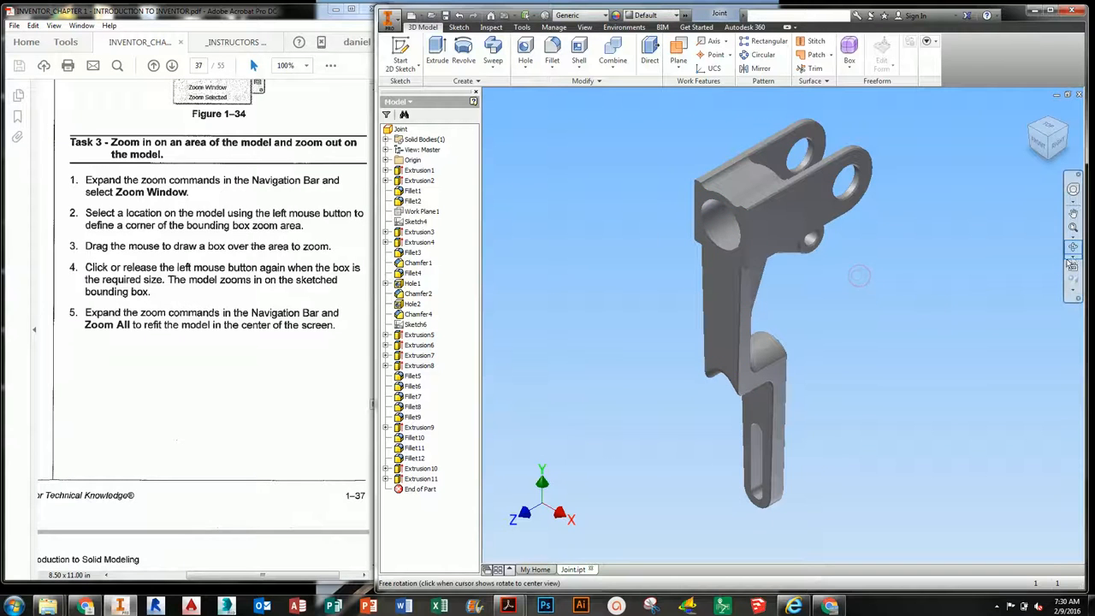
click(1075, 239)
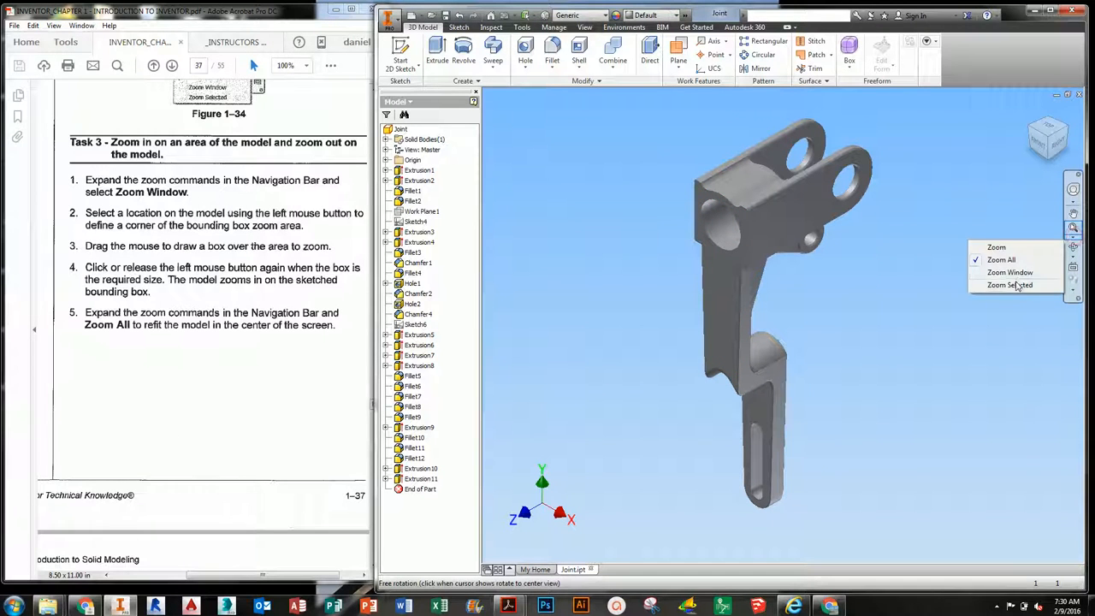
click(1015, 285)
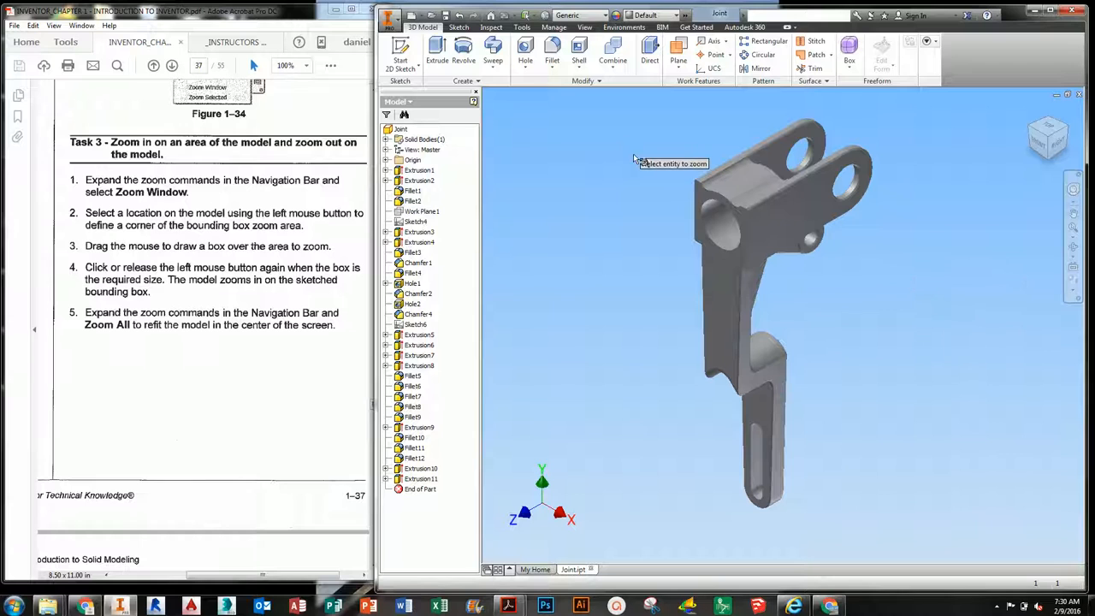
click(754, 214)
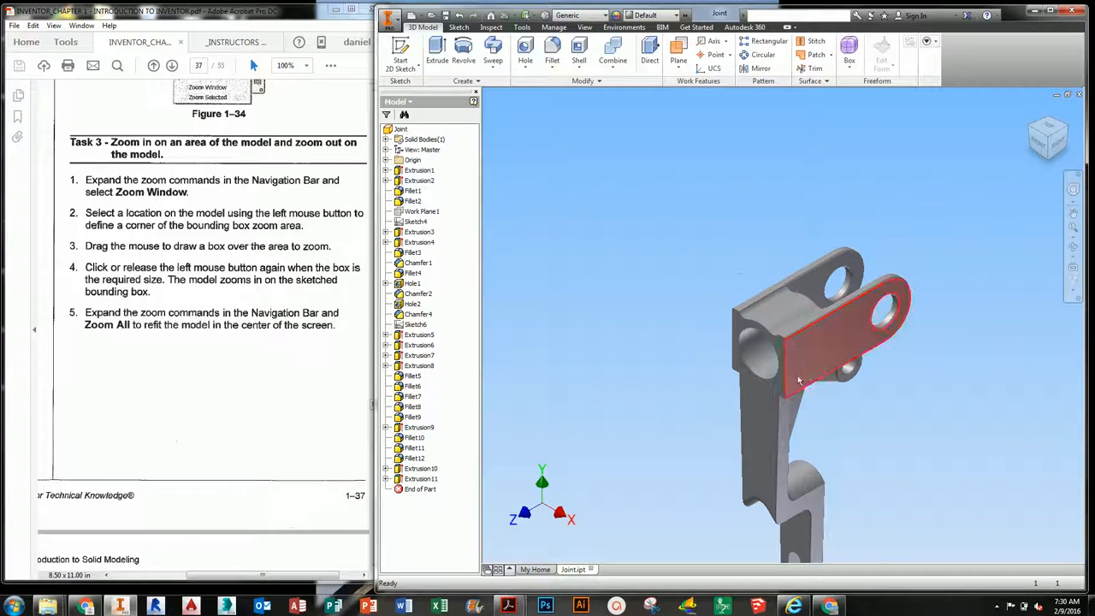
click(1074, 239)
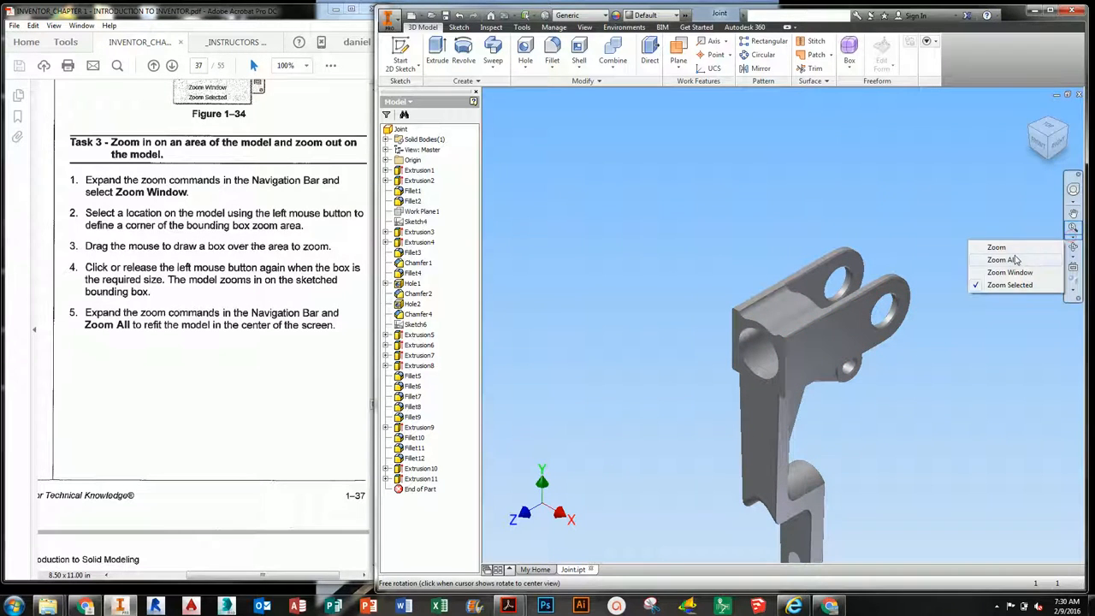
click(1012, 259)
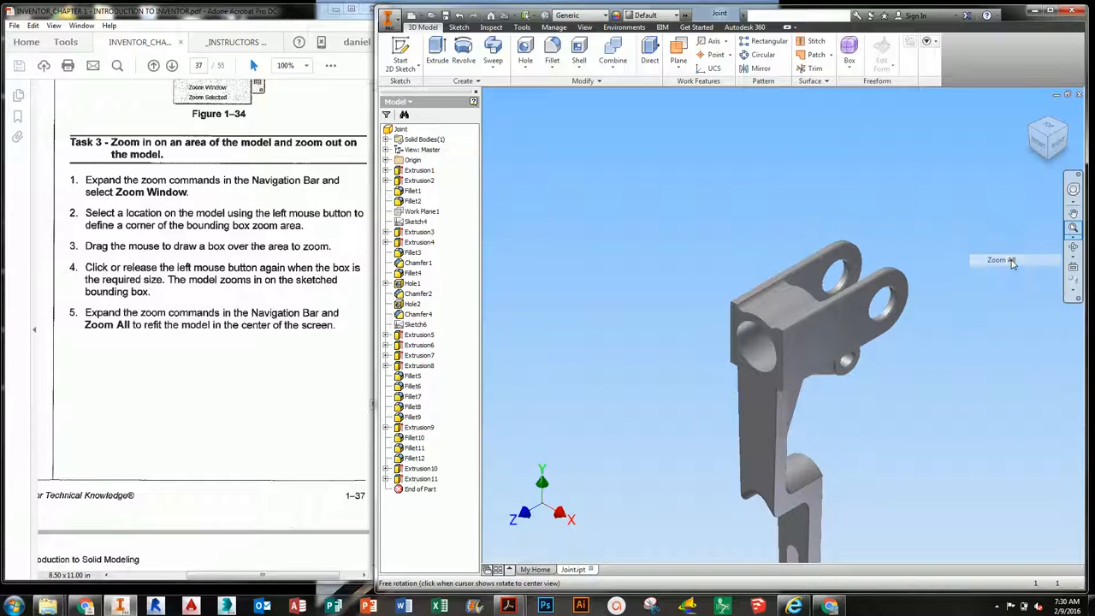
- Zoom the Joint model slightly with the Zoom command, then zoom in on a windowed area around it with Zoom Window
click(1073, 241)
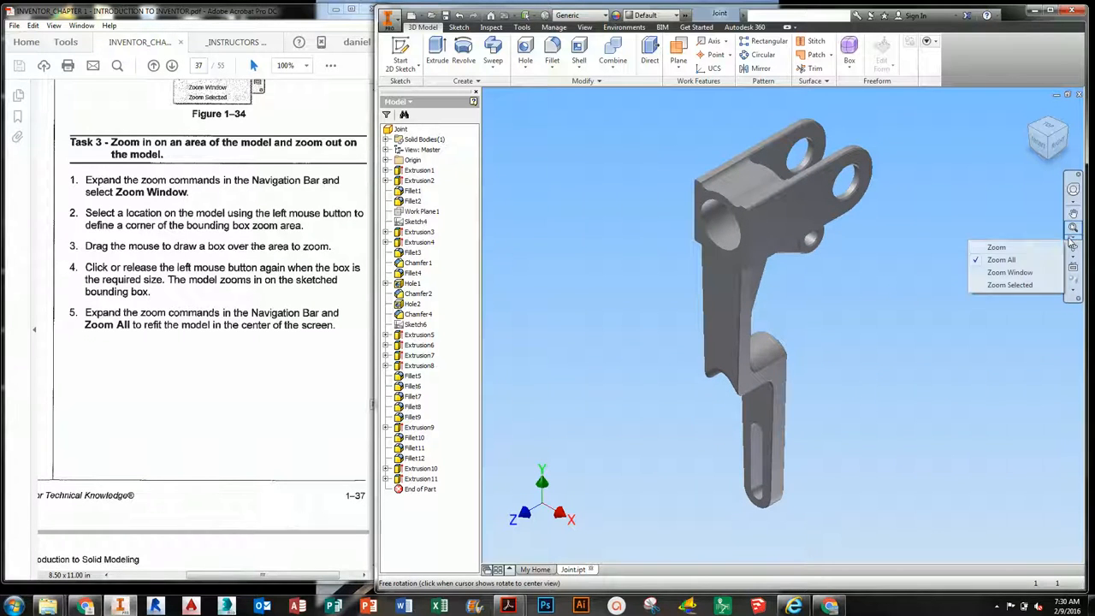
click(1030, 248)
mouse_move(784, 225)
mouse_down()
mouse_move(782, 243)
mouse_move(772, 195)
mouse_move(780, 233)
mouse_up()
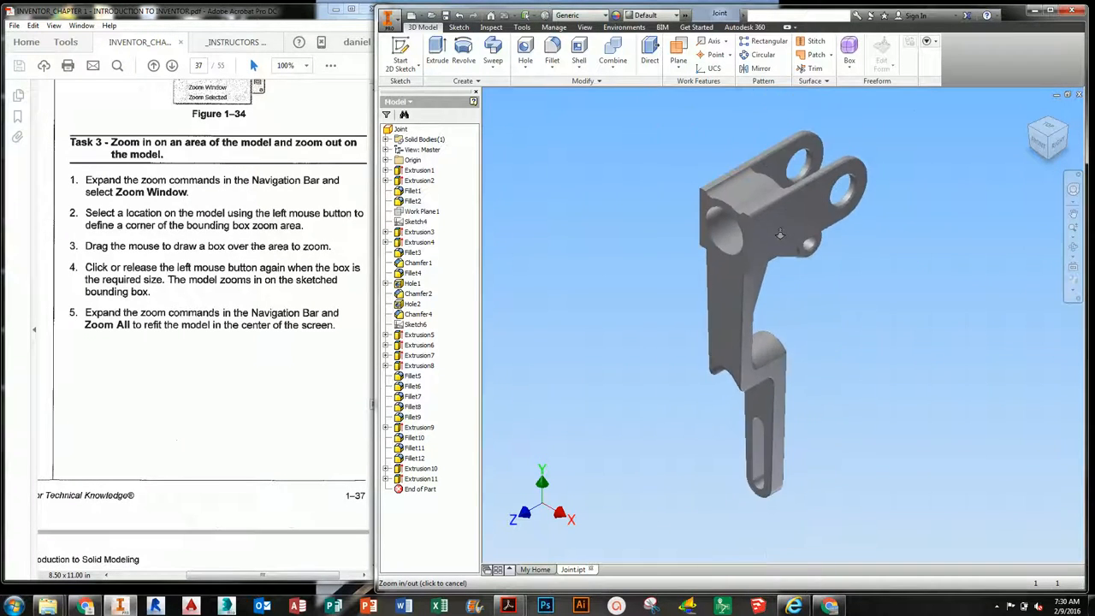
click(1074, 242)
click(1026, 273)
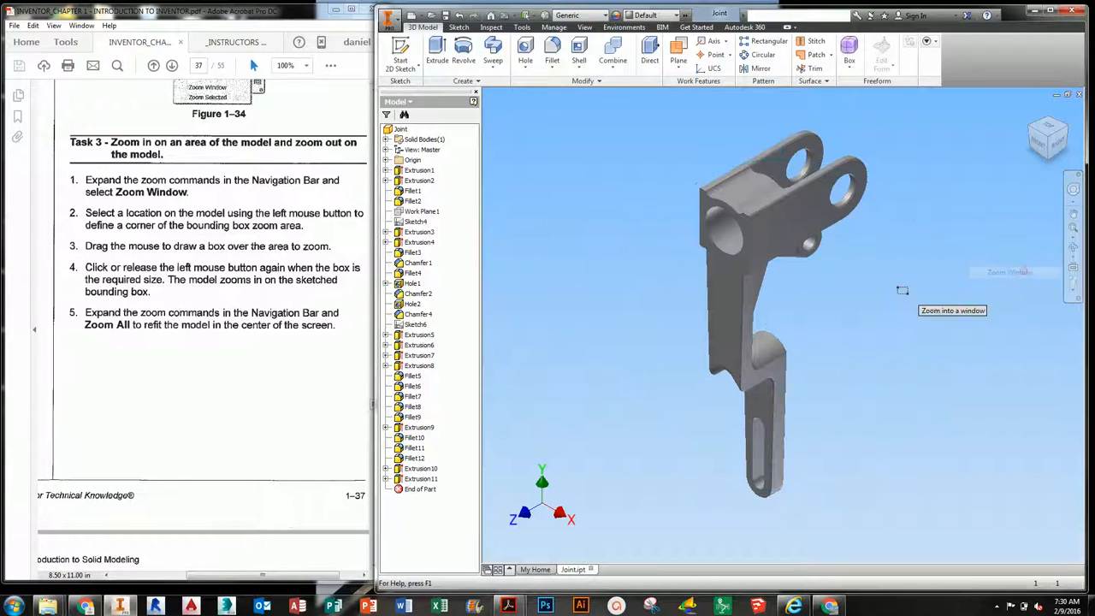
click(959, 516)
- Following step 6 of Task 3 in the chapter PDF, set the selection filter to Select Face and Edges
click(265, 335)
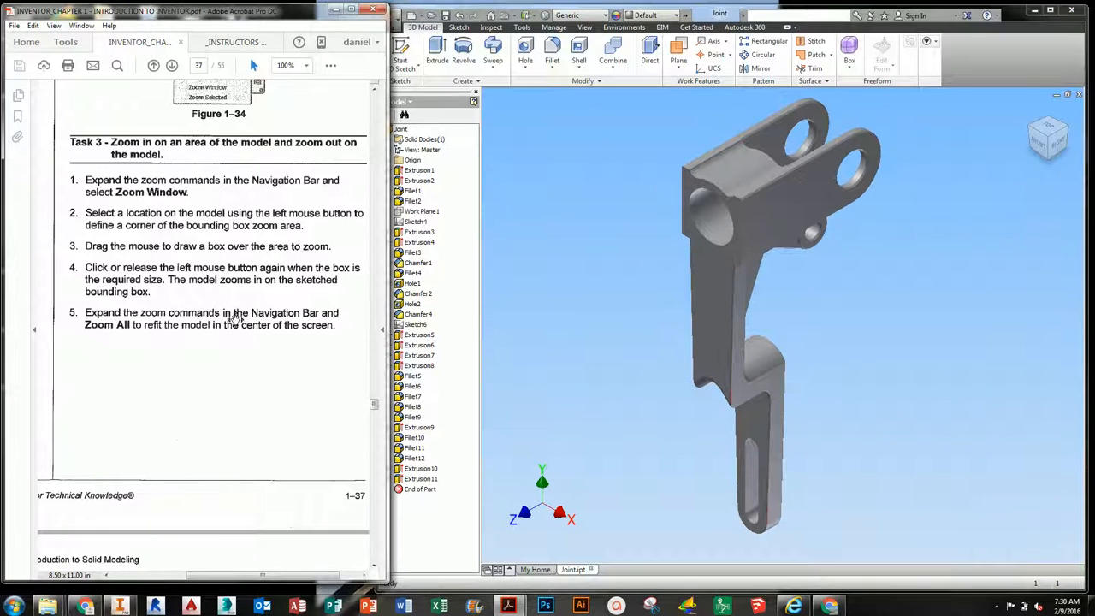
scroll(264, 342, down, 10)
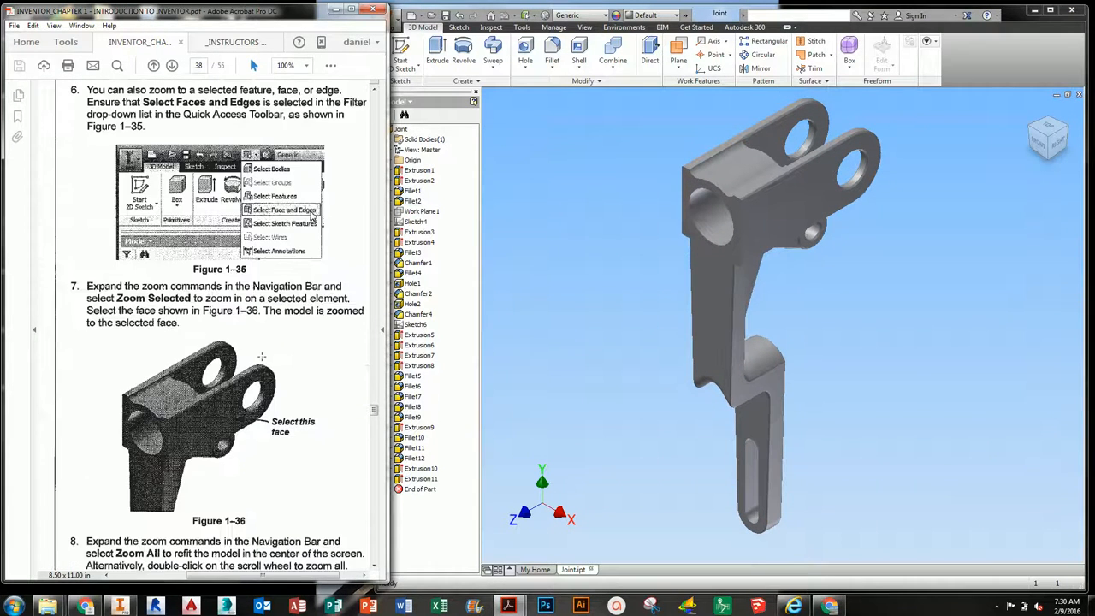
scroll(261, 357, up, 1)
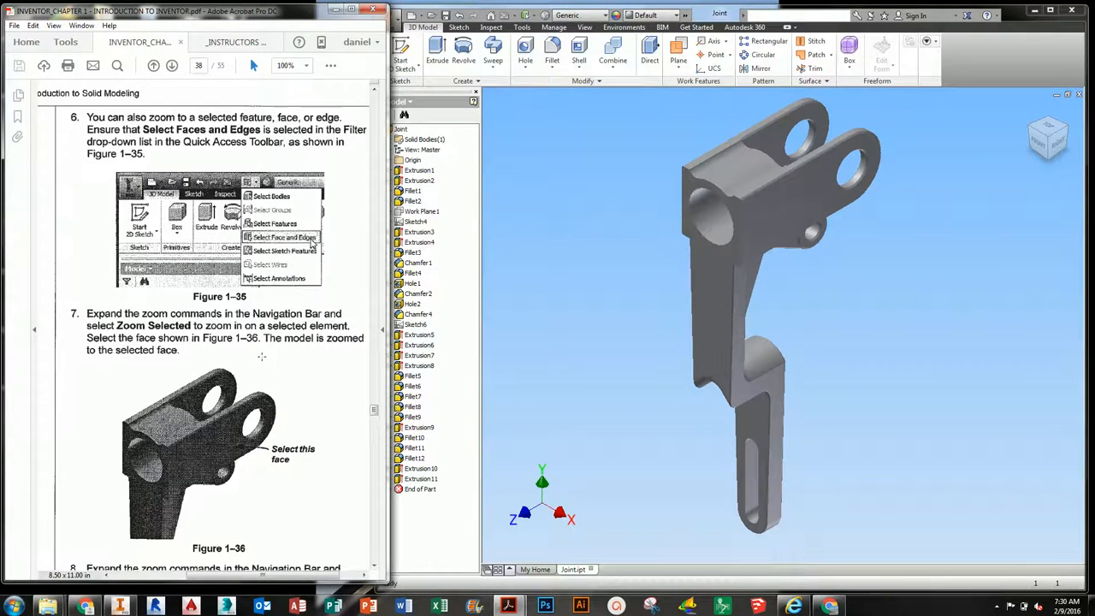
click(829, 275)
click(534, 17)
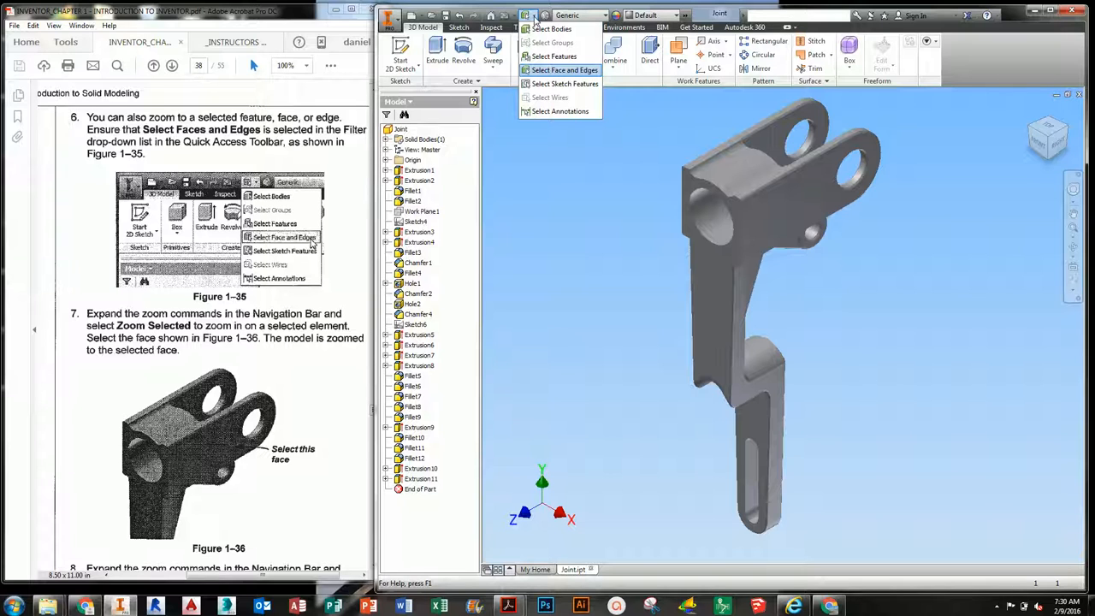
click(535, 18)
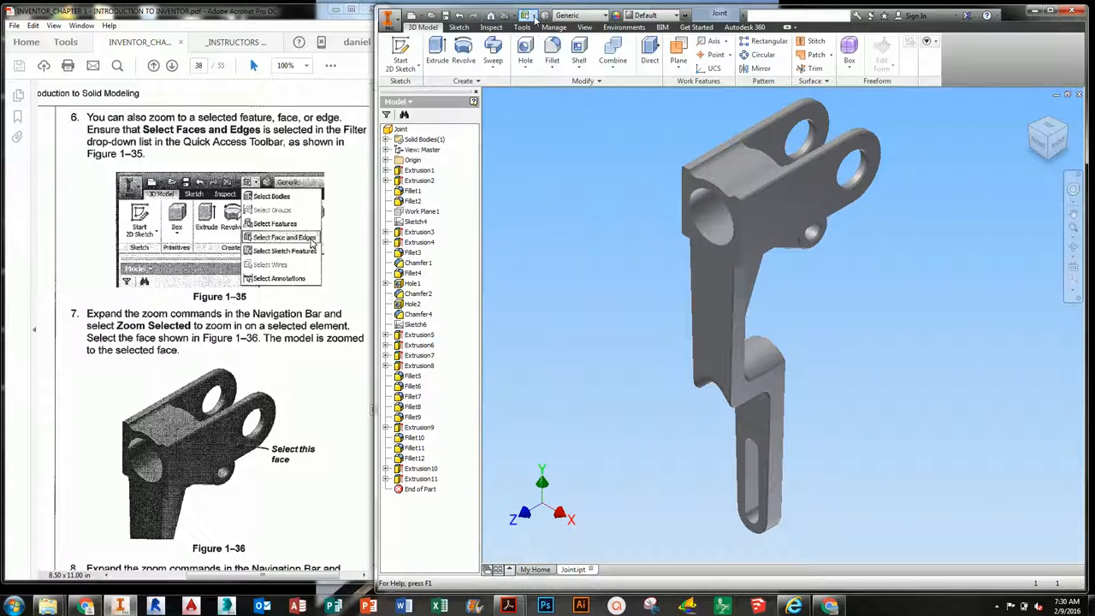
click(534, 17)
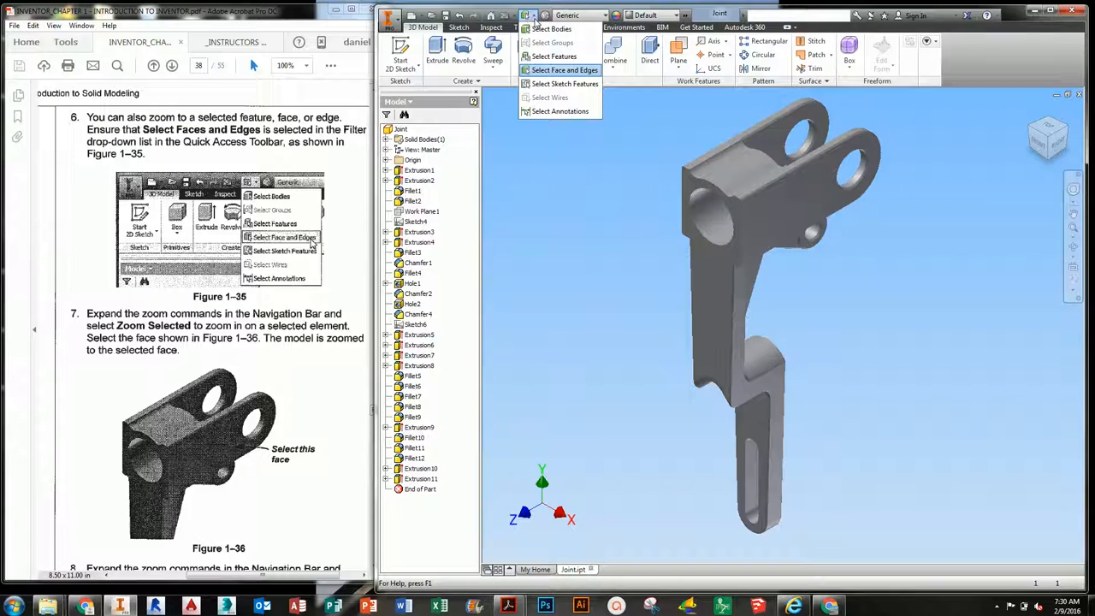
click(588, 74)
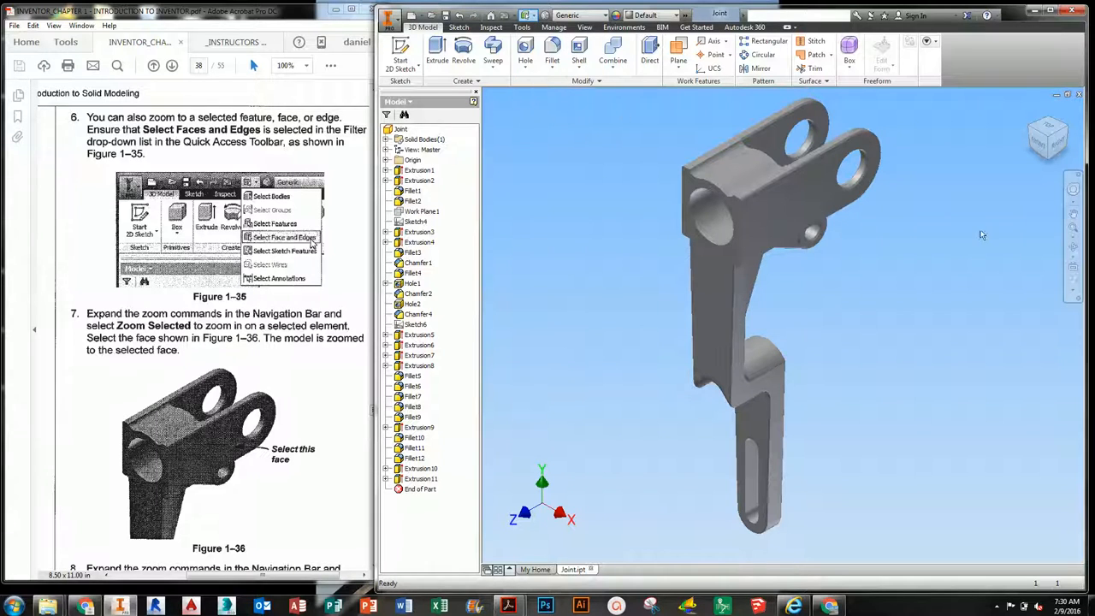
- Use Zoom Selected on the flat side face of the upper lug, then pan and zoom the whole model back into view
click(1073, 236)
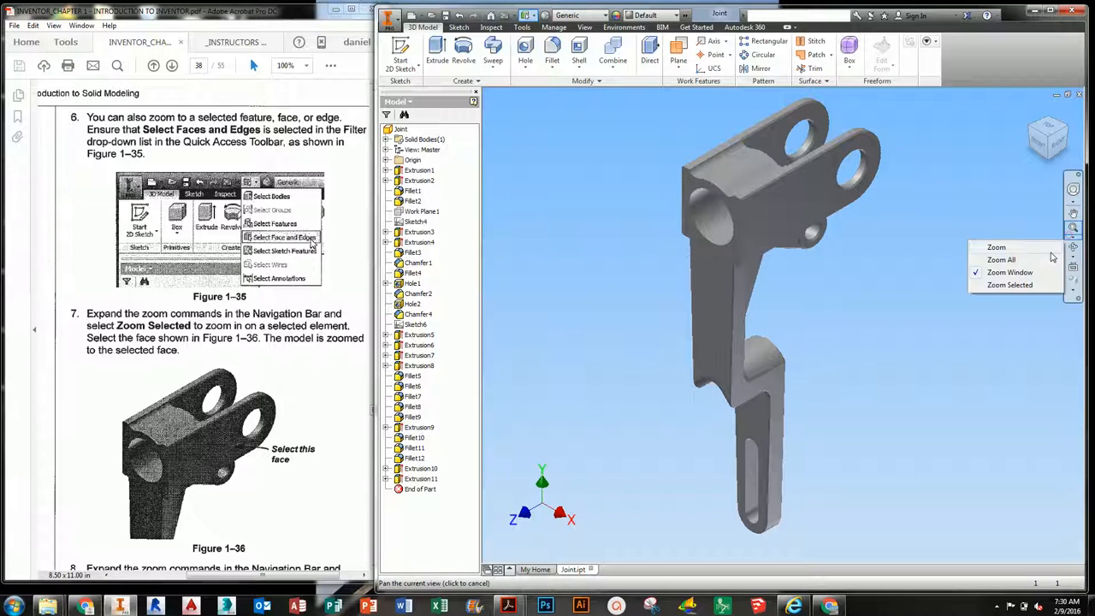
click(1011, 285)
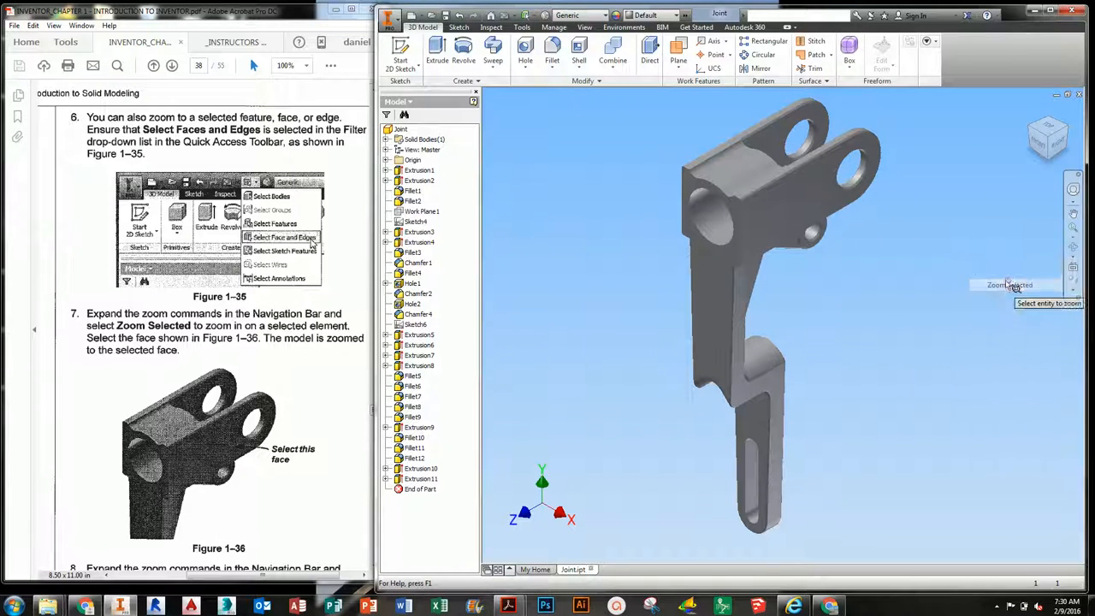
click(850, 190)
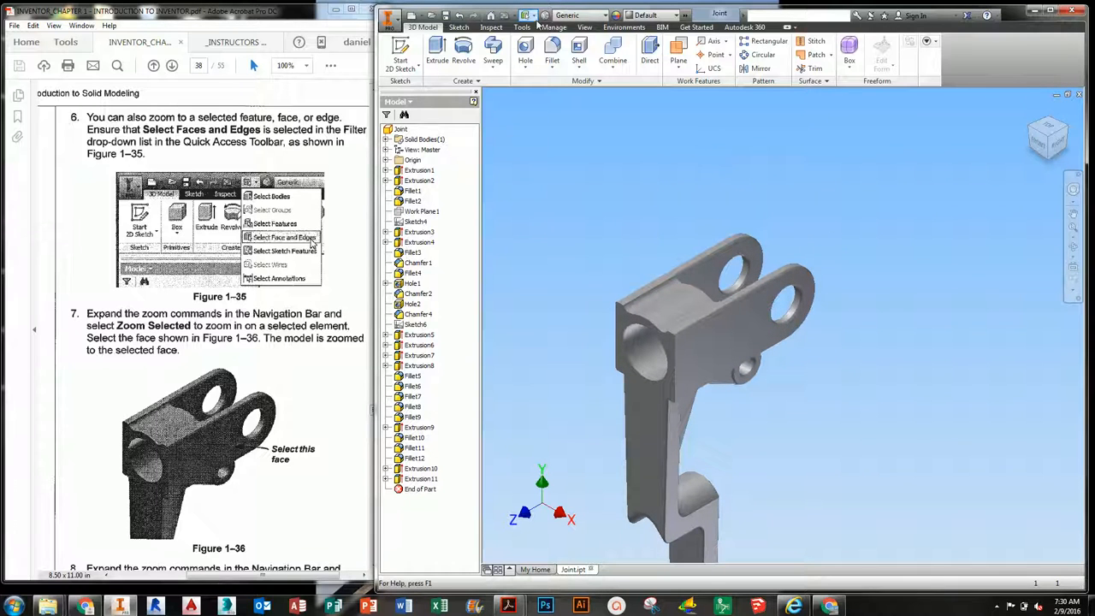
middle_drag(590, 270, 628, 162)
- Read the remaining Task 3 steps on Zoom Selected and the Full Navigation Wheel in the chapter PDF
click(320, 397)
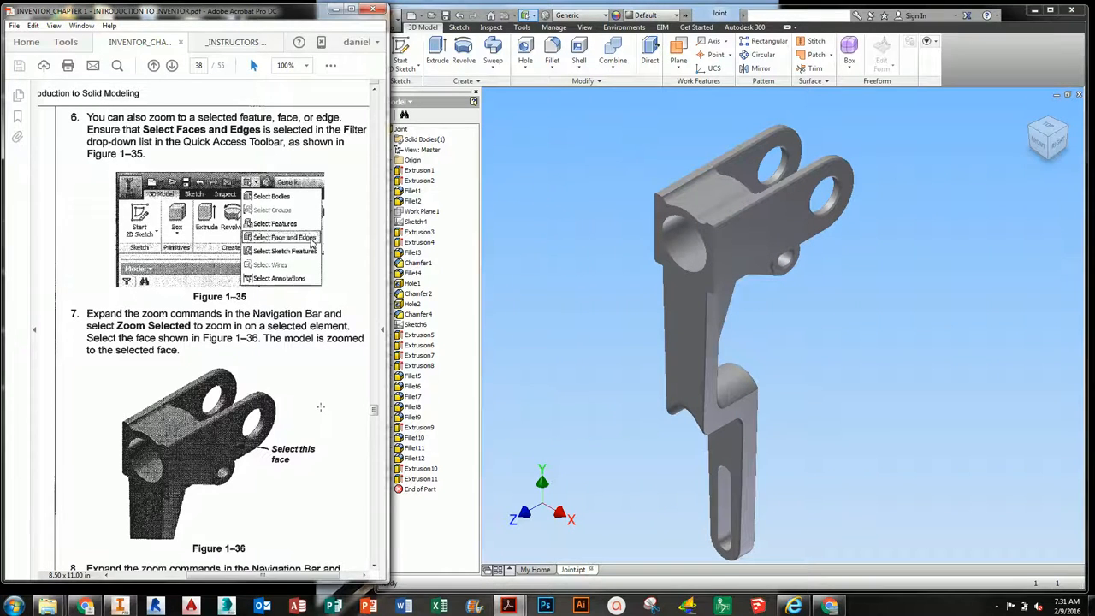
scroll(321, 404, down, 6)
scroll(321, 404, down, 6)
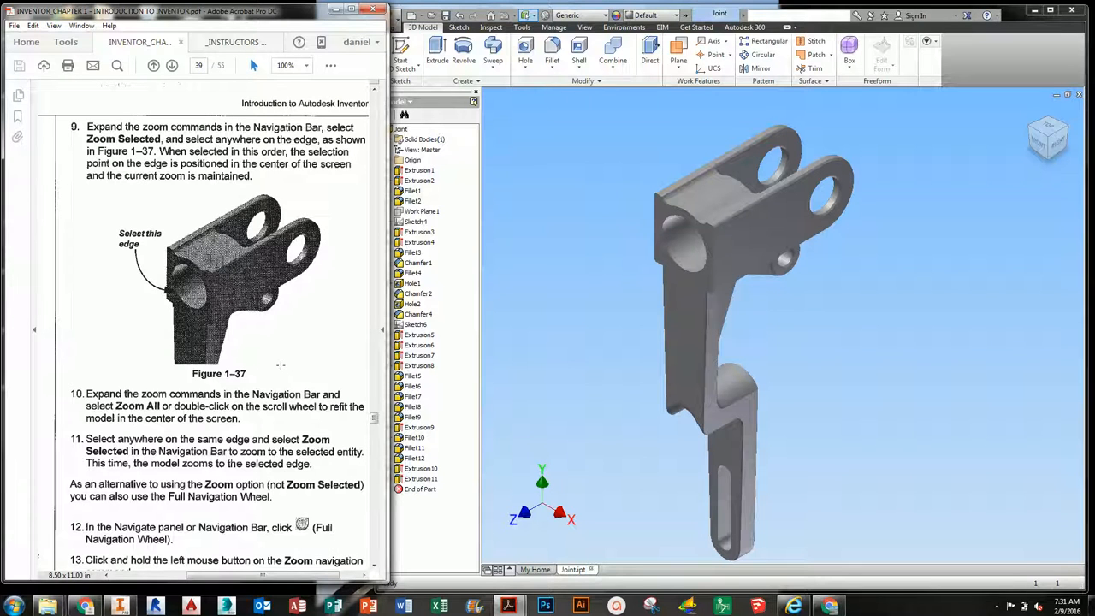
scroll(280, 365, down, 7)
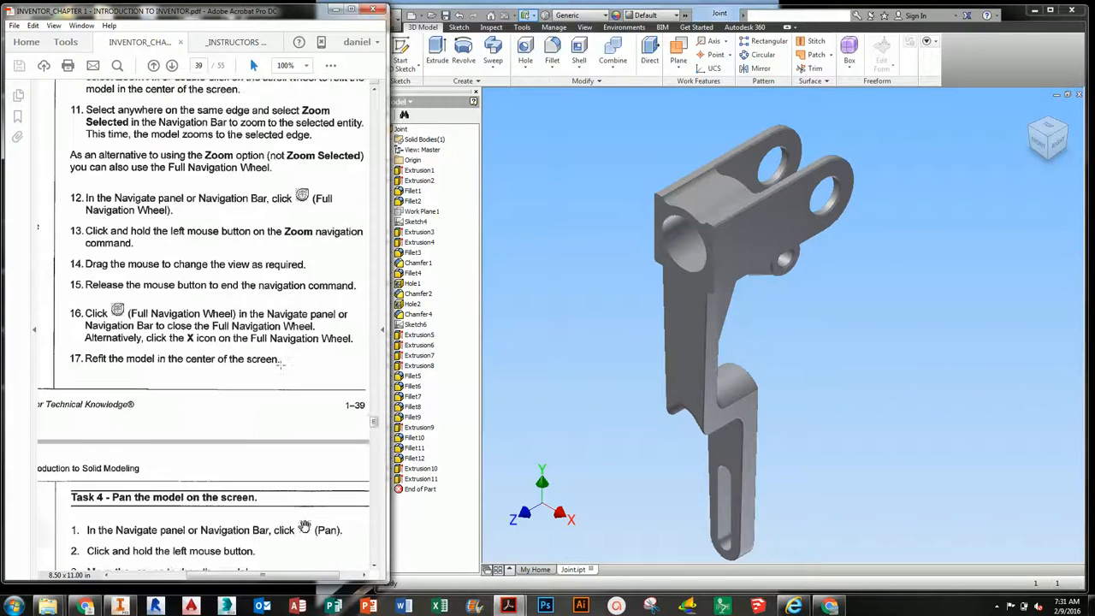
scroll(280, 365, down, 1)
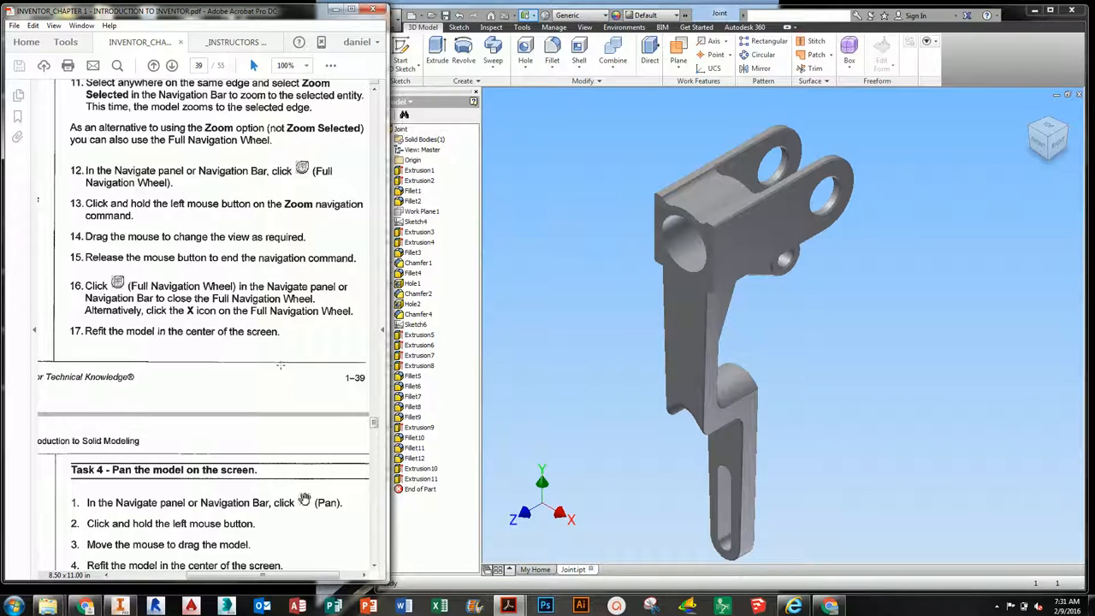
- Pan the Joint model slightly, check the navigation wheel options and activate the Full Navigation Wheel
mouse_move(671, 326)
middle_down()
mouse_move(699, 316)
mouse_move(670, 314)
mouse_move(681, 316)
middle_up()
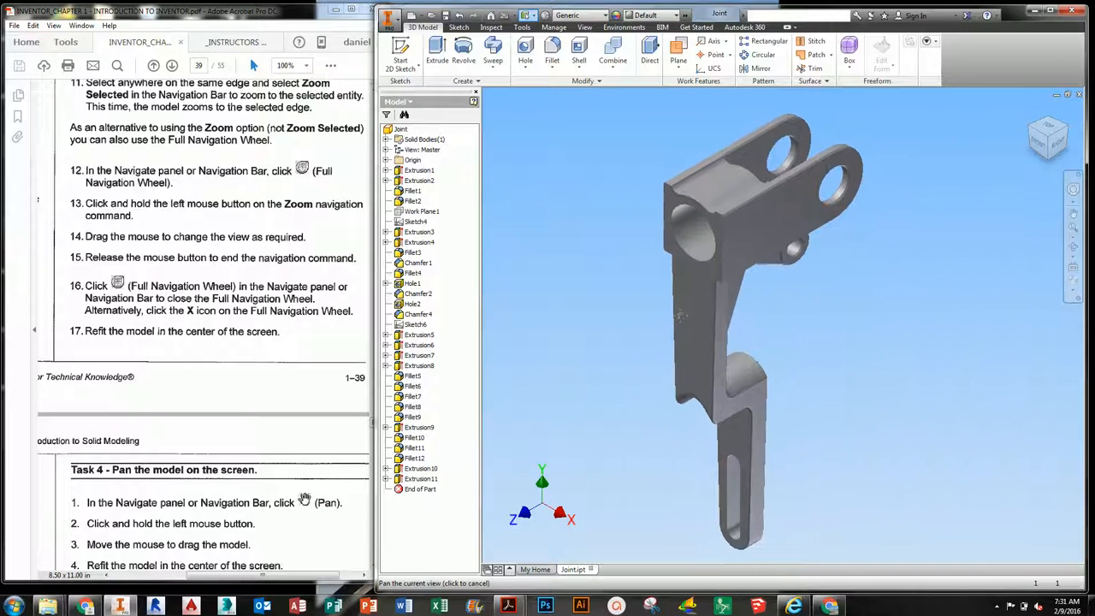
click(1075, 203)
click(1074, 191)
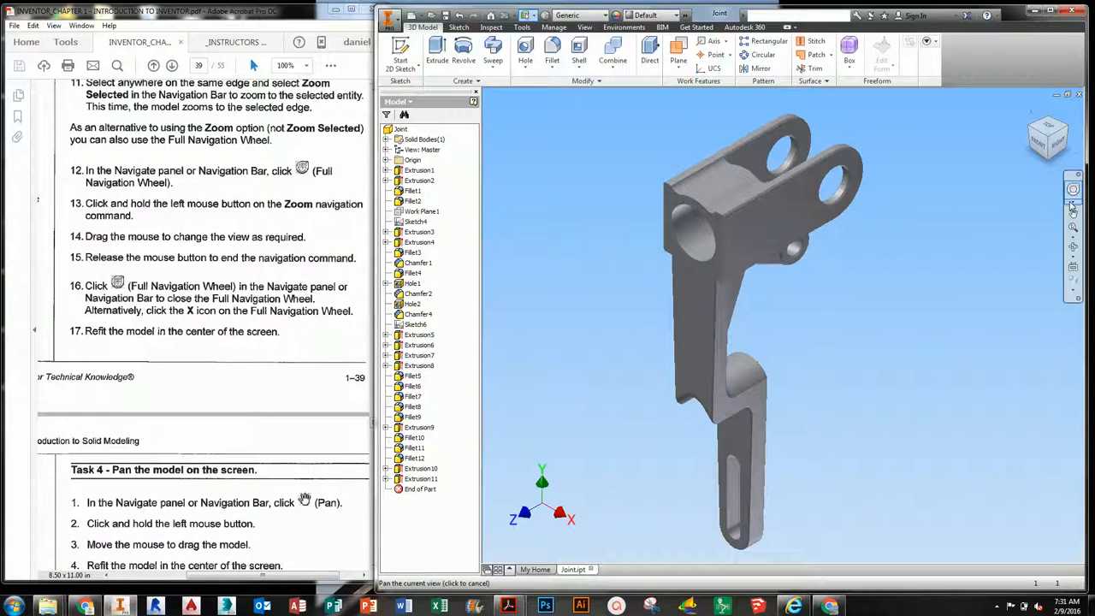
click(1073, 204)
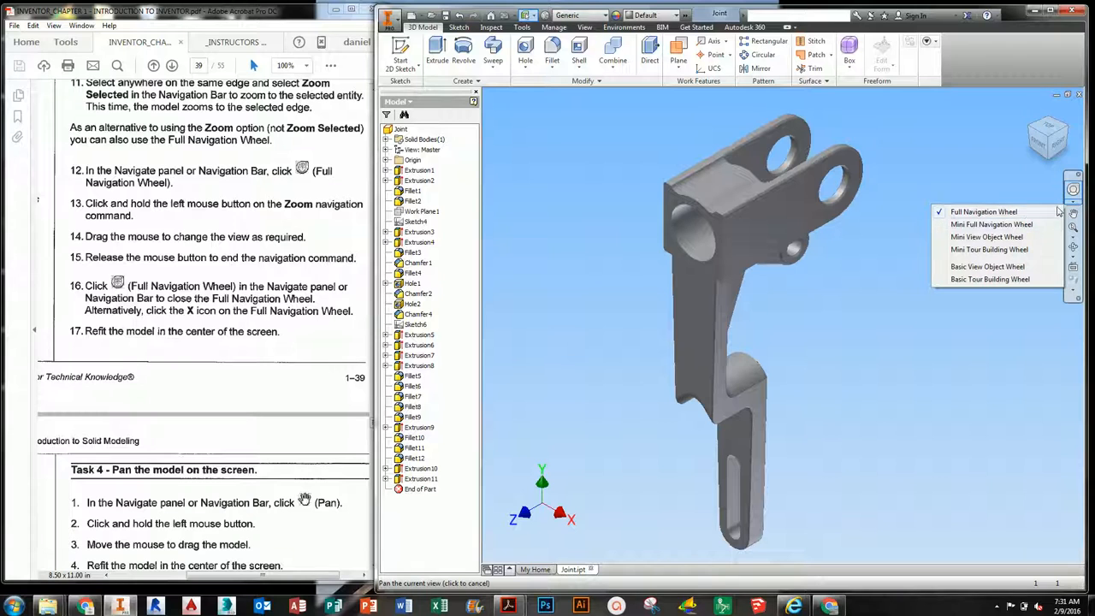
click(1074, 191)
click(1074, 192)
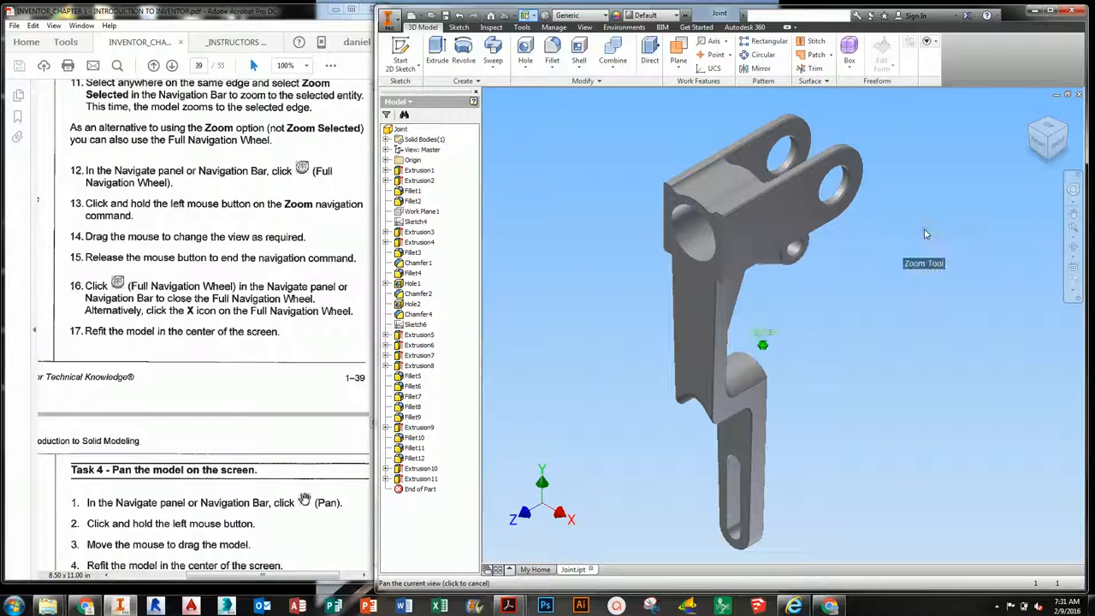
- Practise changing the Joint model's view with the Full Navigation Wheel, restoring the Home view in between, and close the wheel
drag(754, 208, 1001, 228)
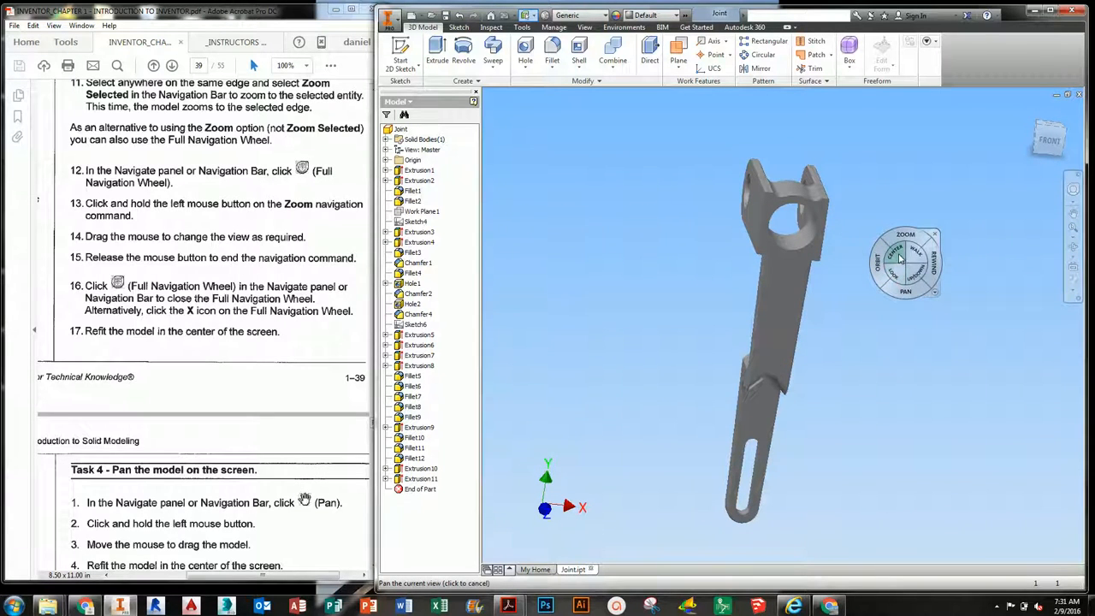
drag(897, 257, 795, 285)
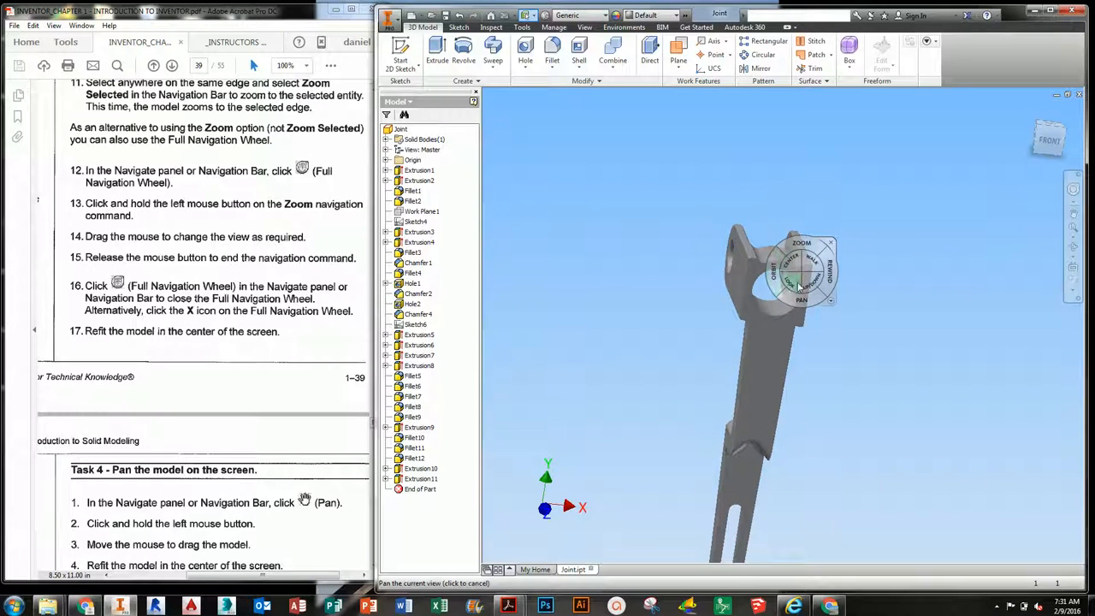
mouse_move(749, 365)
mouse_down()
mouse_move(733, 379)
mouse_move(746, 451)
mouse_move(784, 470)
mouse_move(791, 457)
mouse_move(785, 501)
mouse_move(748, 513)
mouse_up()
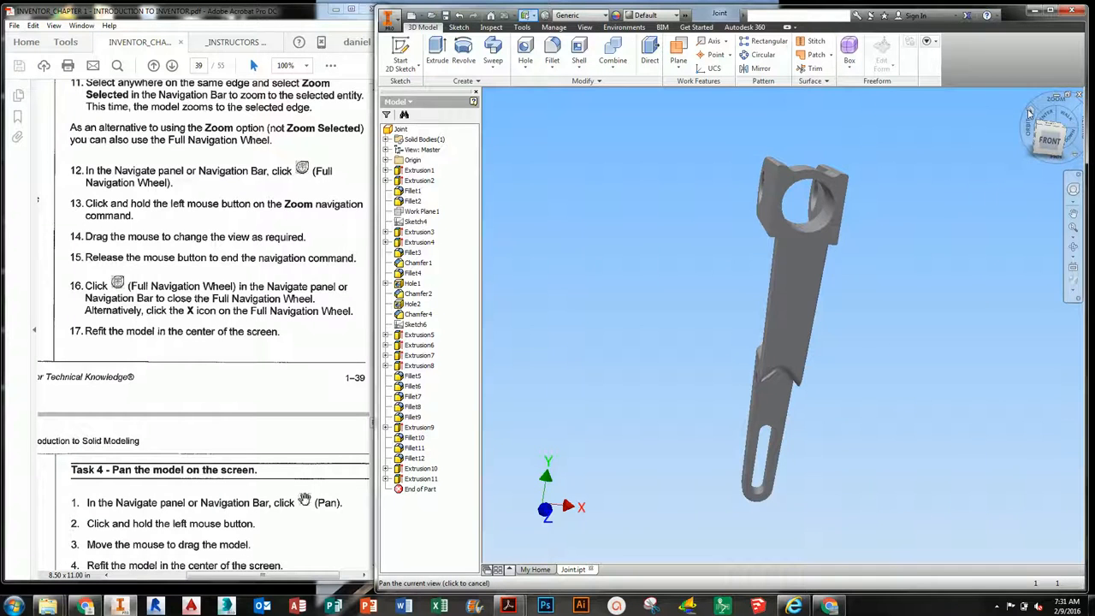
click(1031, 111)
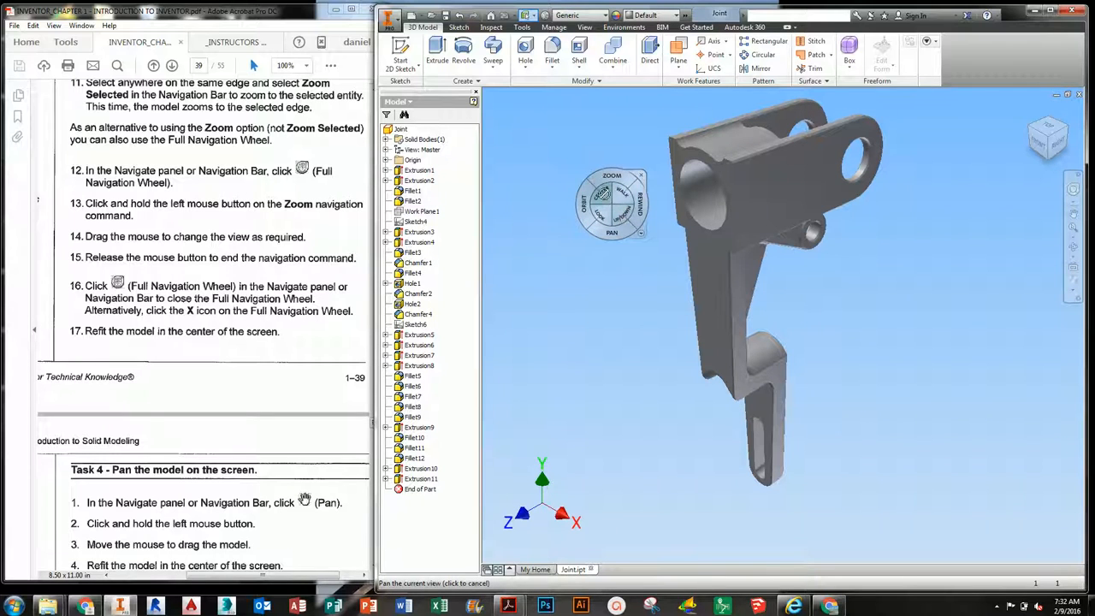
drag(737, 221, 603, 224)
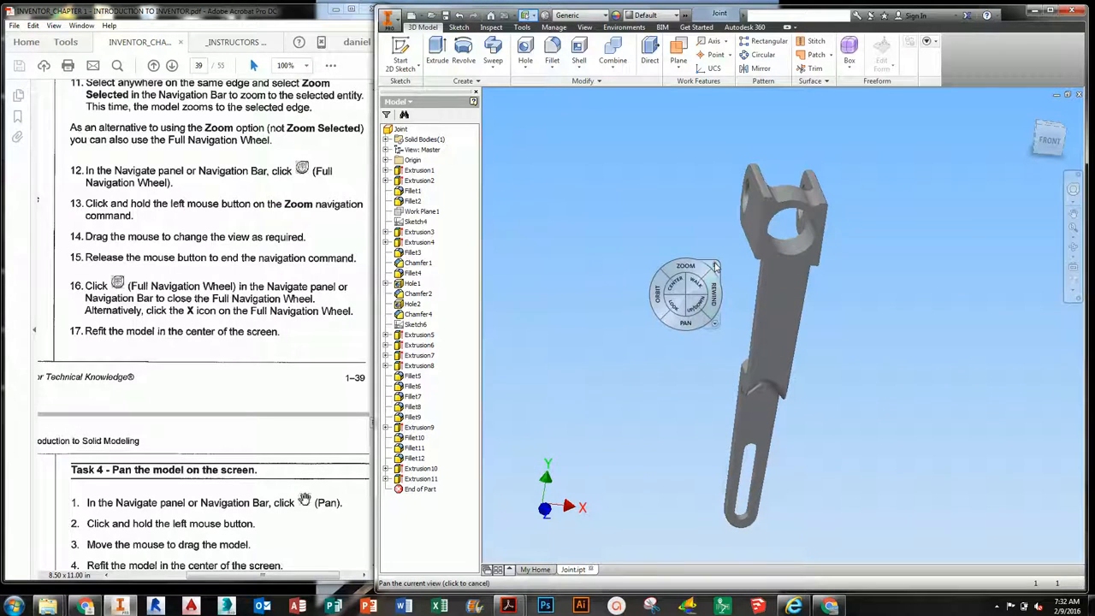
click(715, 266)
- Review Task 4 in the chapter PDF and practise moving the Joint model across the graphics window with Pan
click(508, 606)
scroll(301, 396, down, 6)
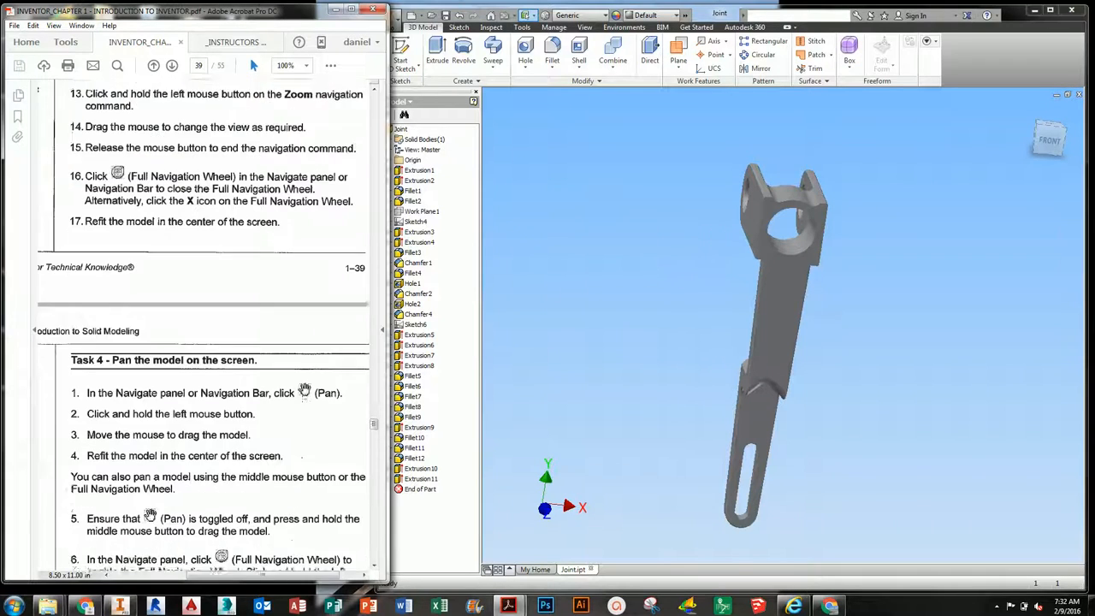
middle_drag(810, 365, 784, 351)
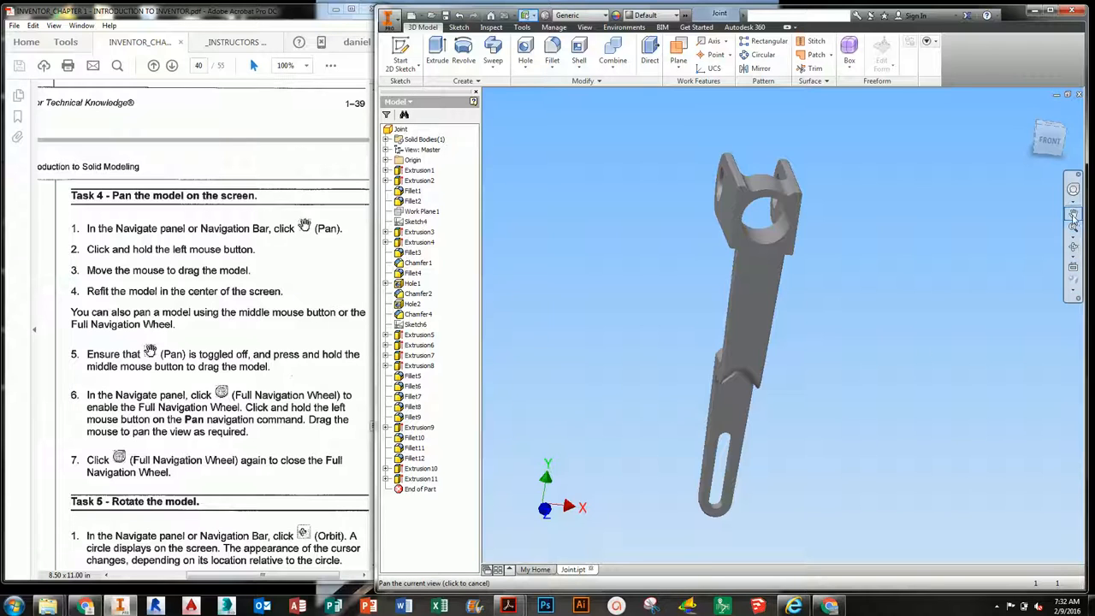
drag(866, 270, 843, 275)
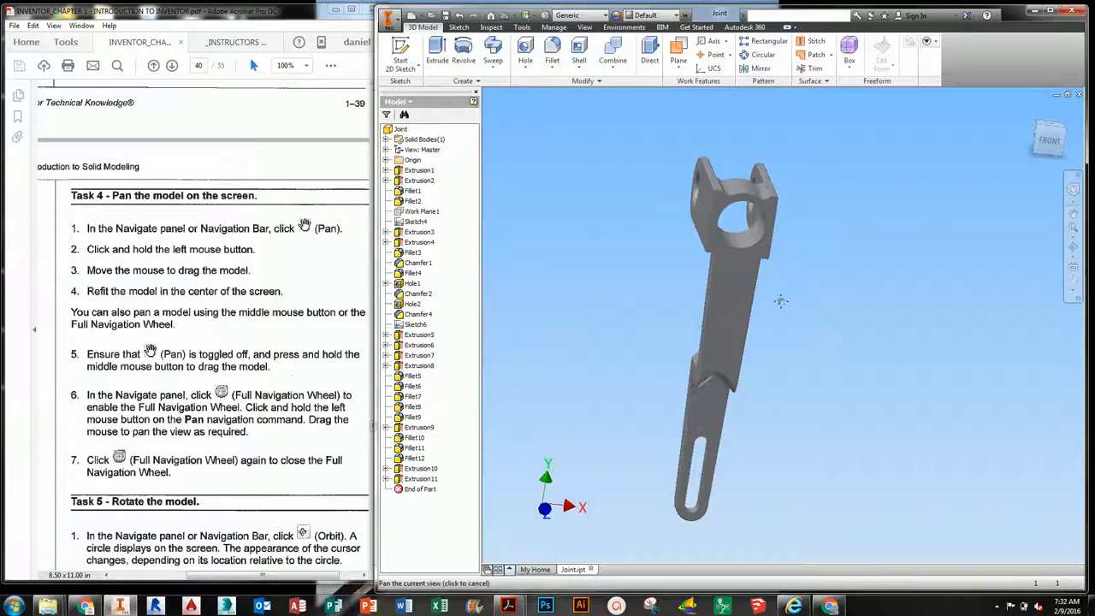
- Review Task 5 in the chapter PDF and rotate the Joint model with free Orbit towards a left-front view from above
click(282, 406)
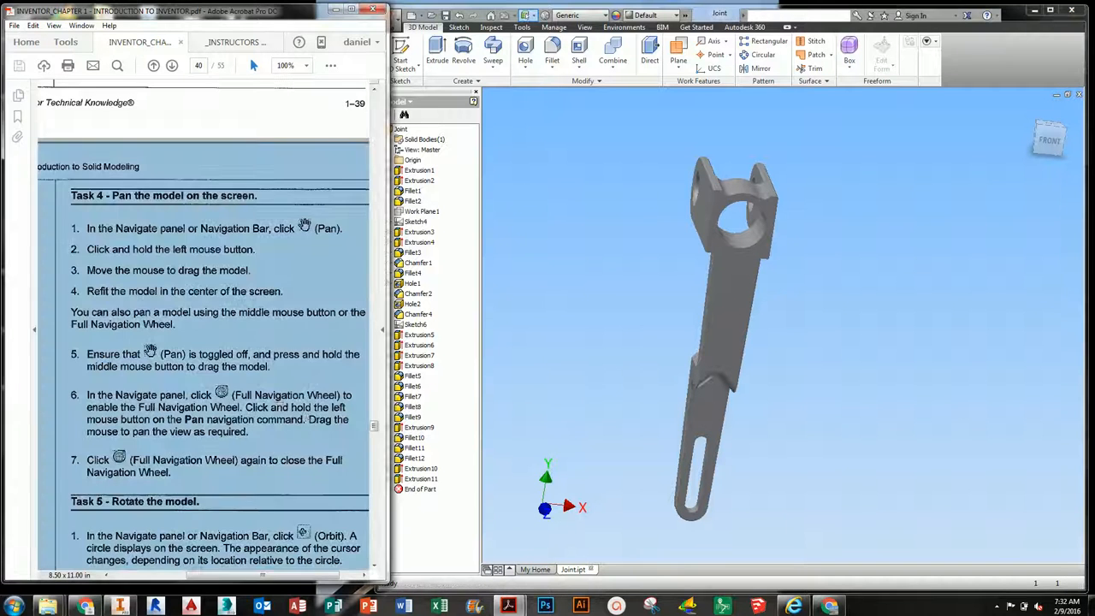
scroll(282, 406, down, 5)
scroll(308, 414, down, 2)
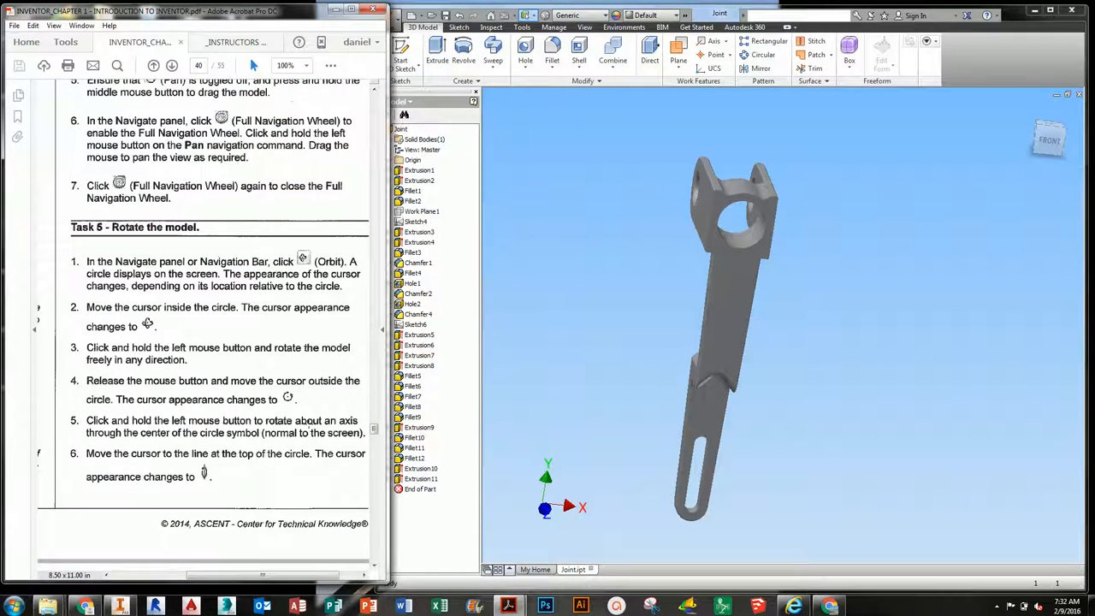
click(1076, 319)
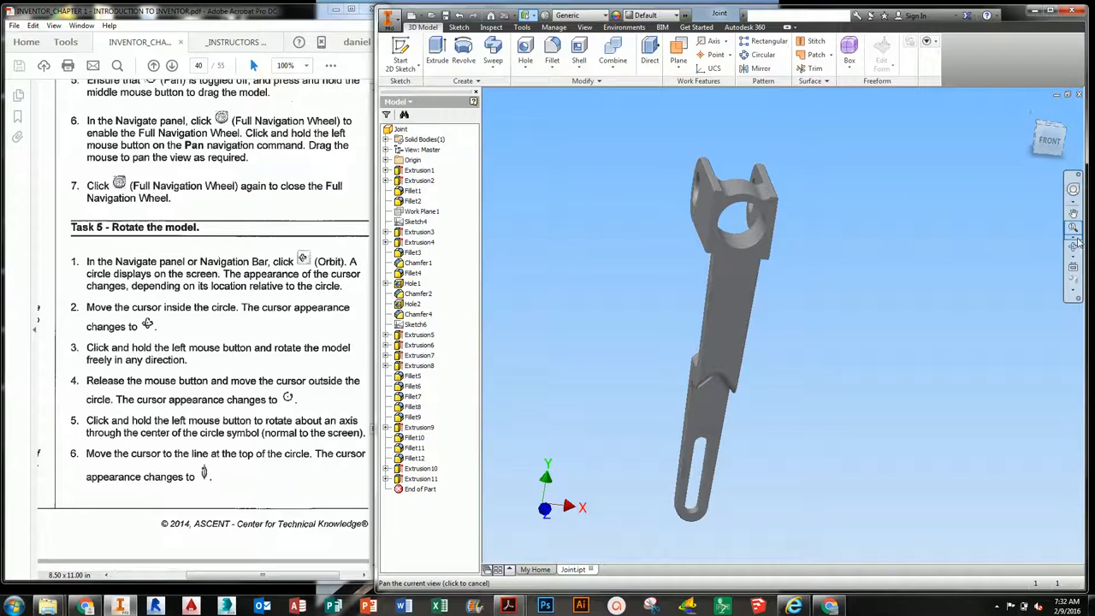
click(1075, 255)
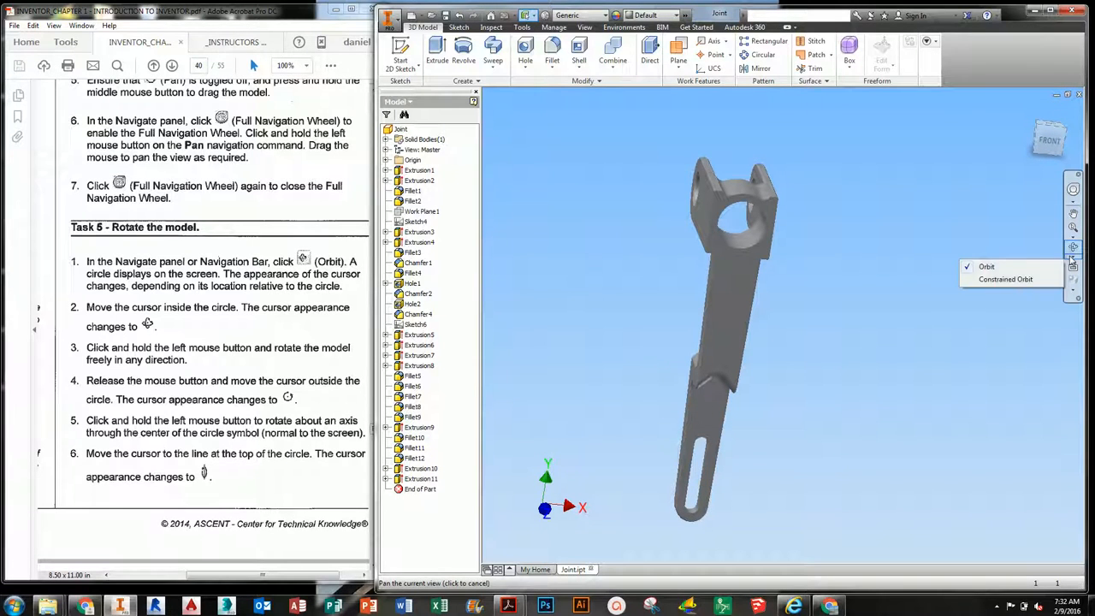
click(818, 281)
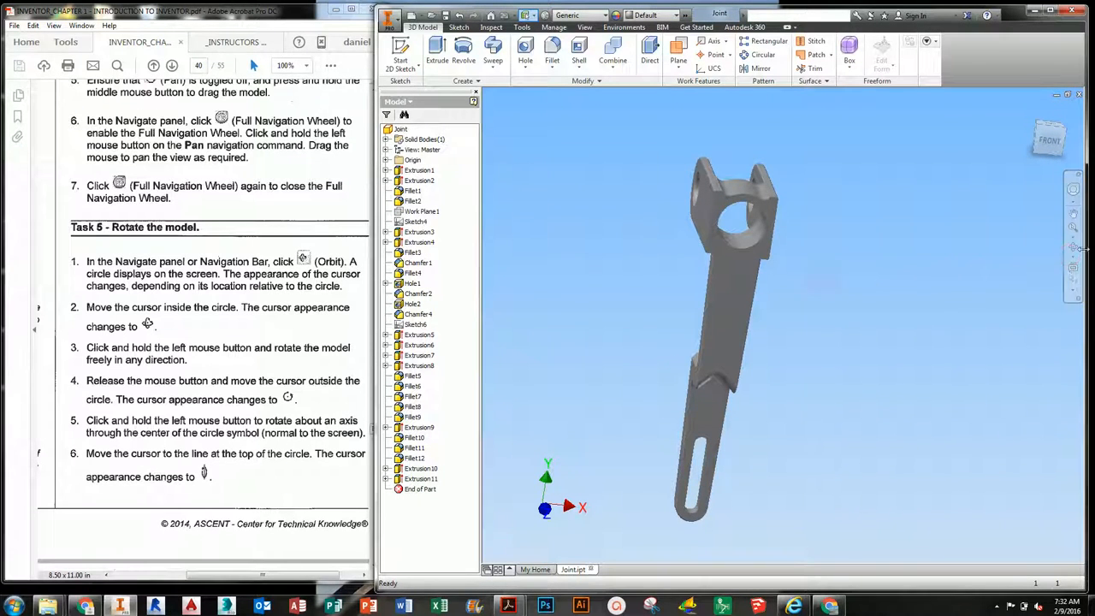
drag(811, 276, 826, 340)
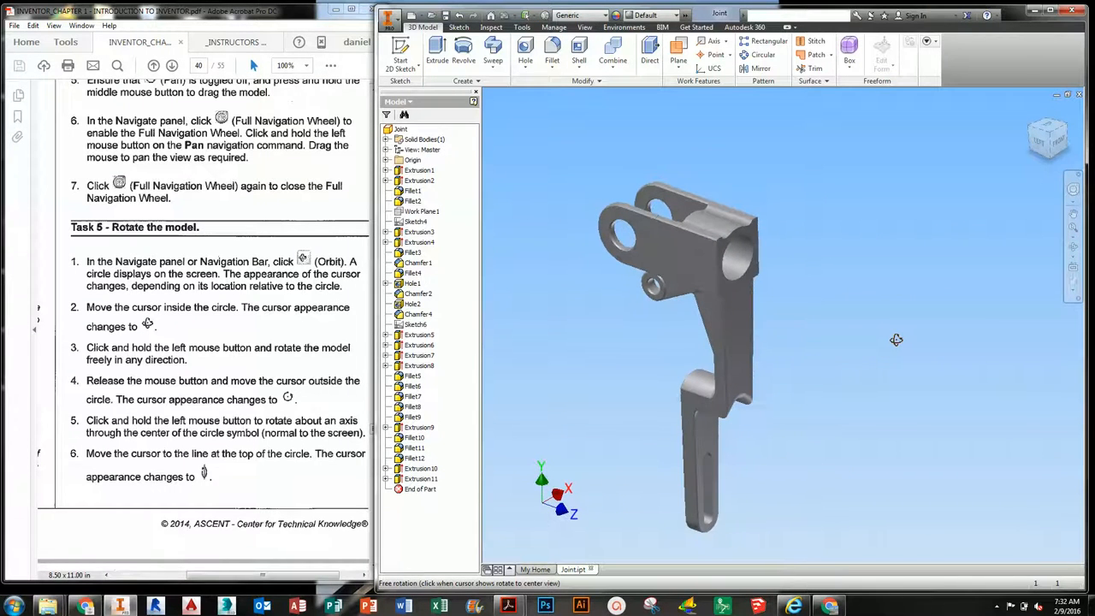
- Exit Orbit and pan the Joint model back into the middle of the graphics window
click(1002, 249)
key(Escape)
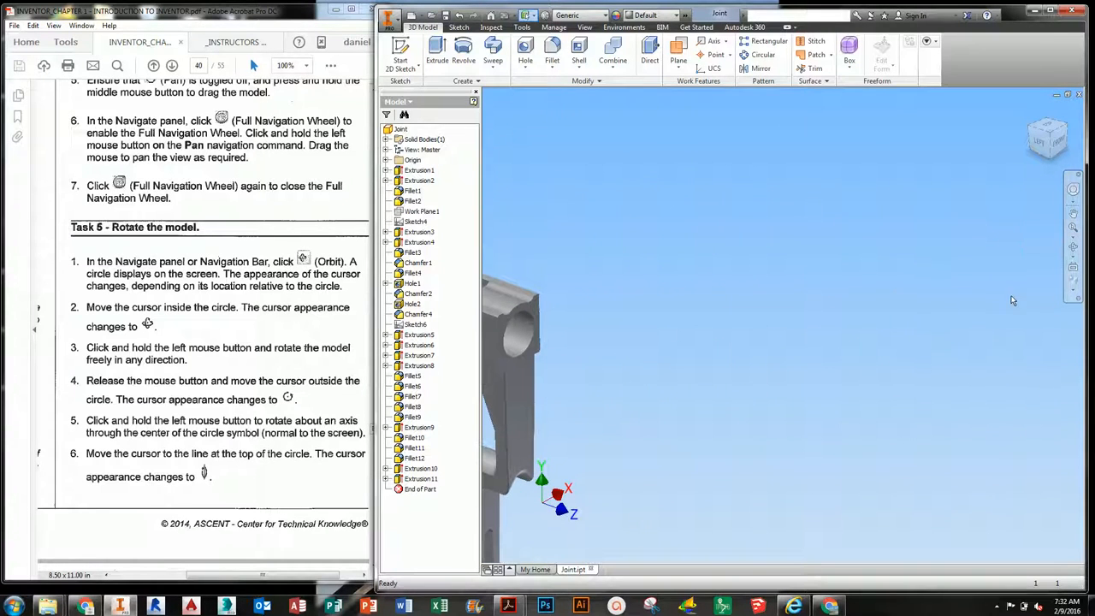
middle_drag(757, 318, 936, 216)
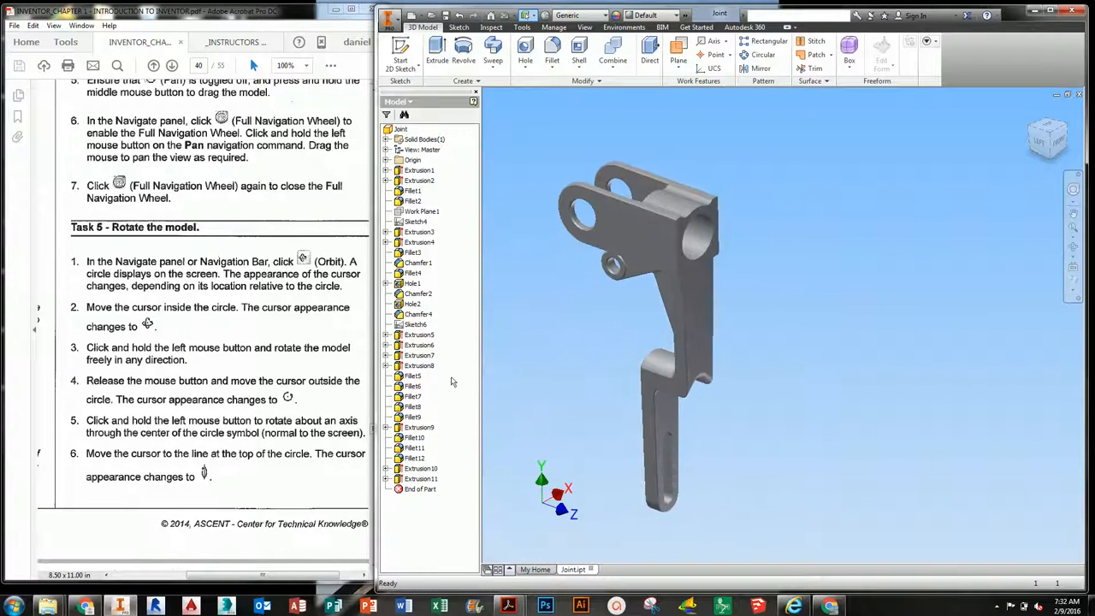
- Read the further Task 5 steps on rotation axes, Home view and Orbit alternatives in the chapter PDF, and return to the Joint model
click(278, 374)
scroll(278, 374, down, 5)
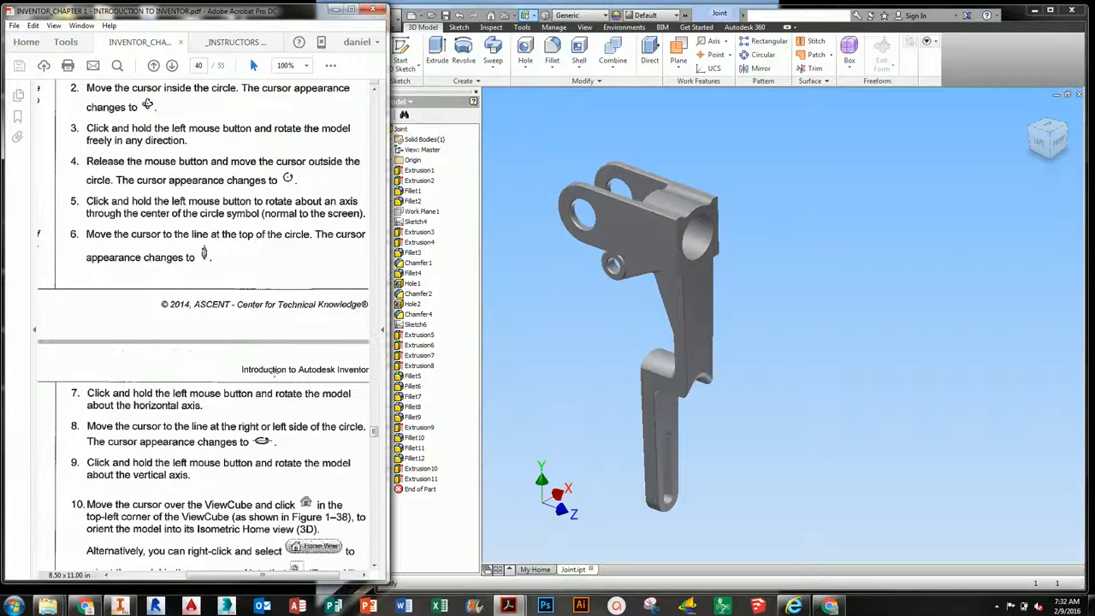
scroll(274, 371, down, 8)
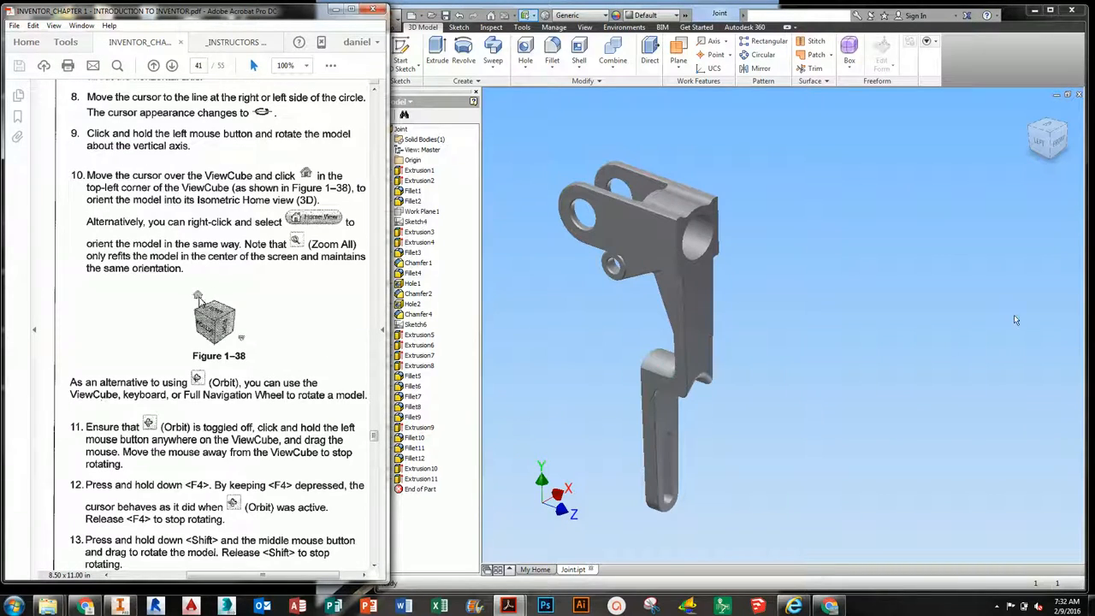
click(1060, 267)
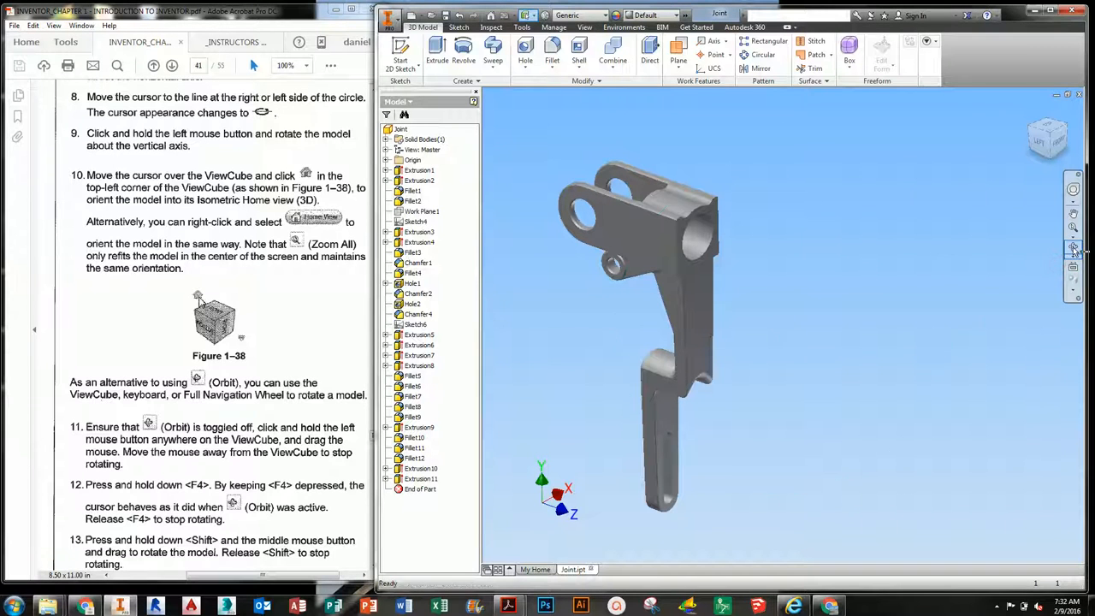
- Rotate the joint model with the Orbit tool, using both free rotation and rotation about a single axis
click(1076, 247)
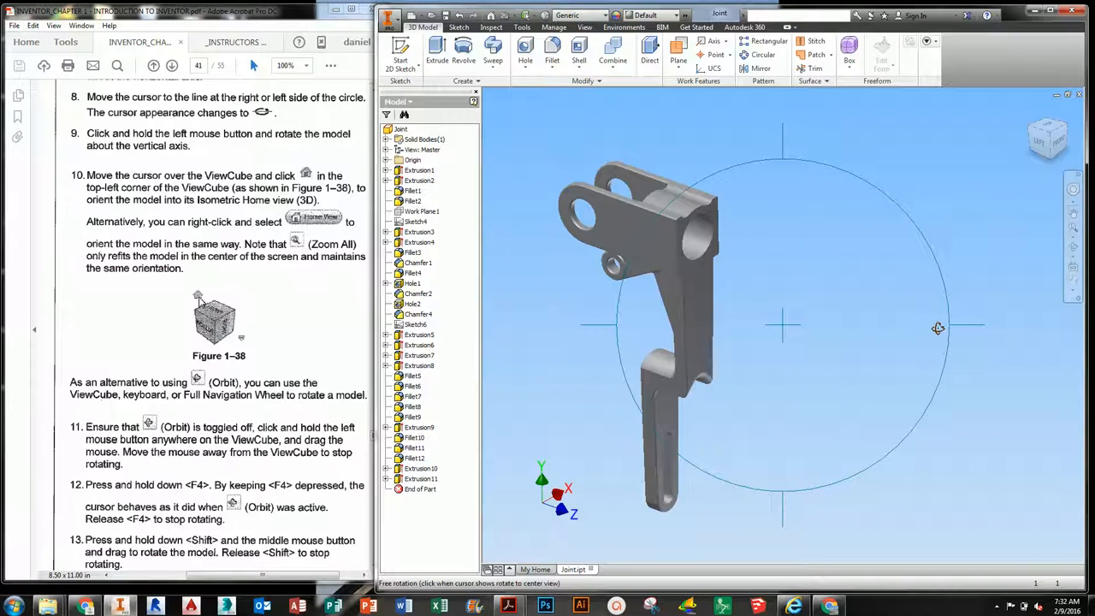
drag(931, 324, 874, 331)
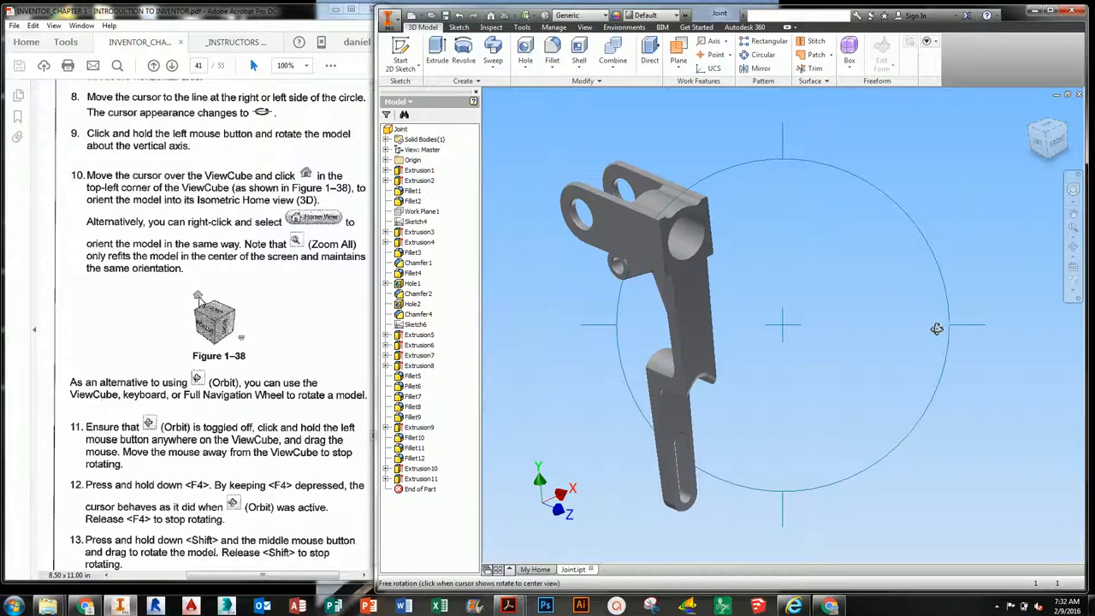
drag(960, 326, 876, 290)
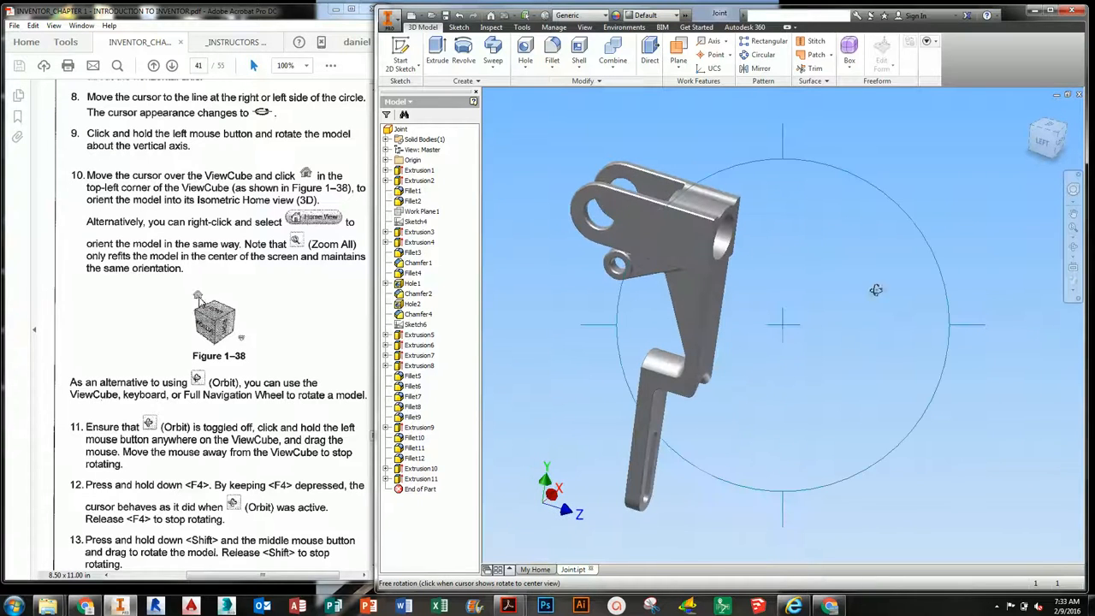
mouse_move(784, 147)
mouse_down()
mouse_move(783, 165)
mouse_move(782, 130)
mouse_up()
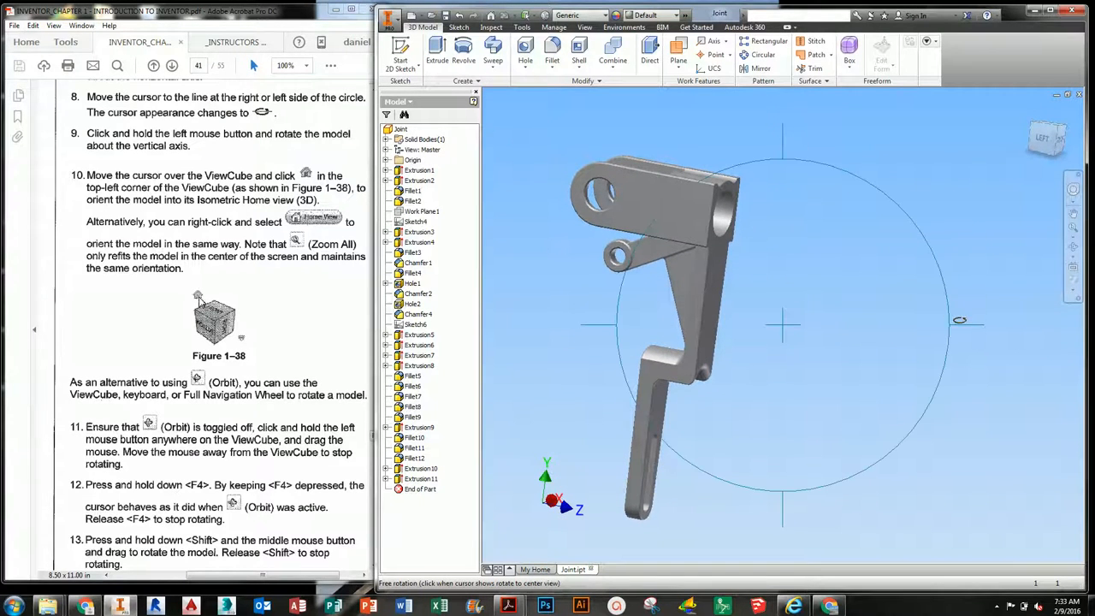
- Switch to the exercise PDF to read Task 6, and return the Inventor model to its isometric Home view, ending Orbit
click(217, 410)
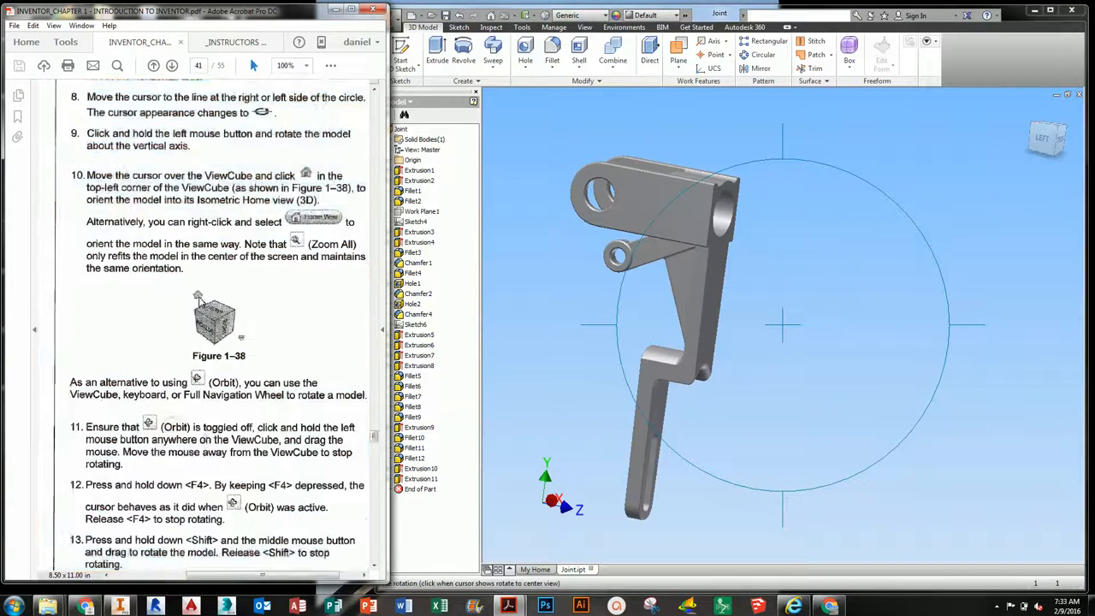
scroll(212, 428, down, 10)
scroll(210, 444, down, 8)
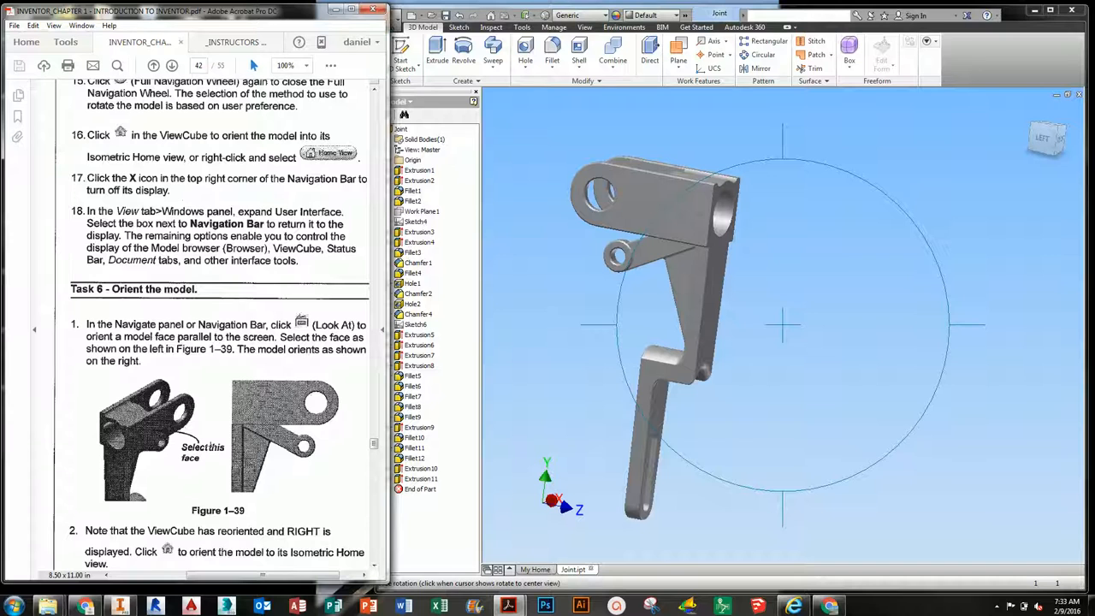
scroll(210, 447, down, 3)
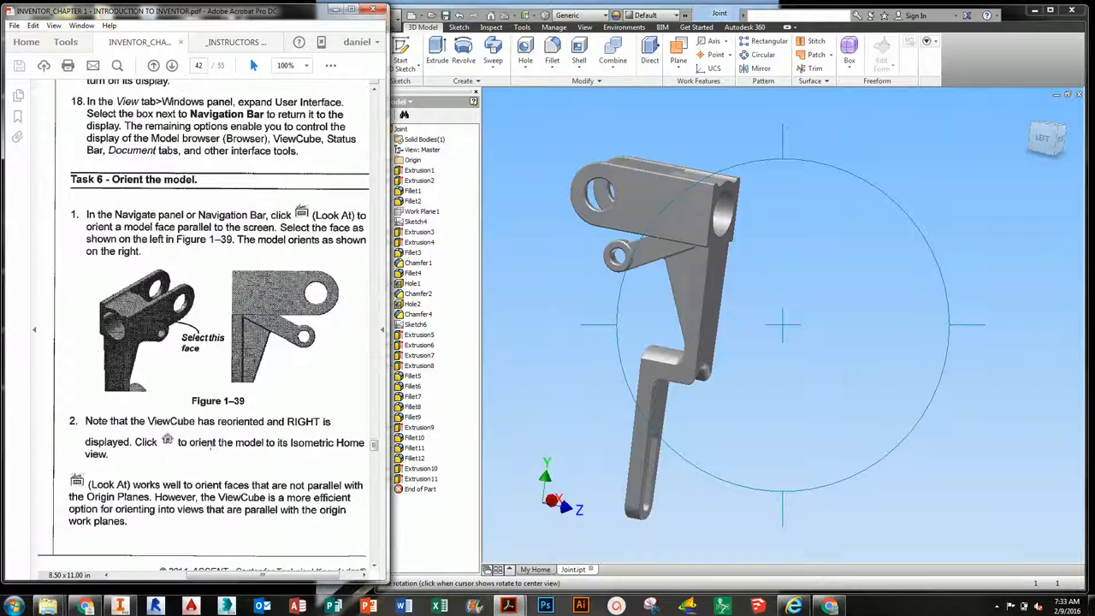
click(1029, 111)
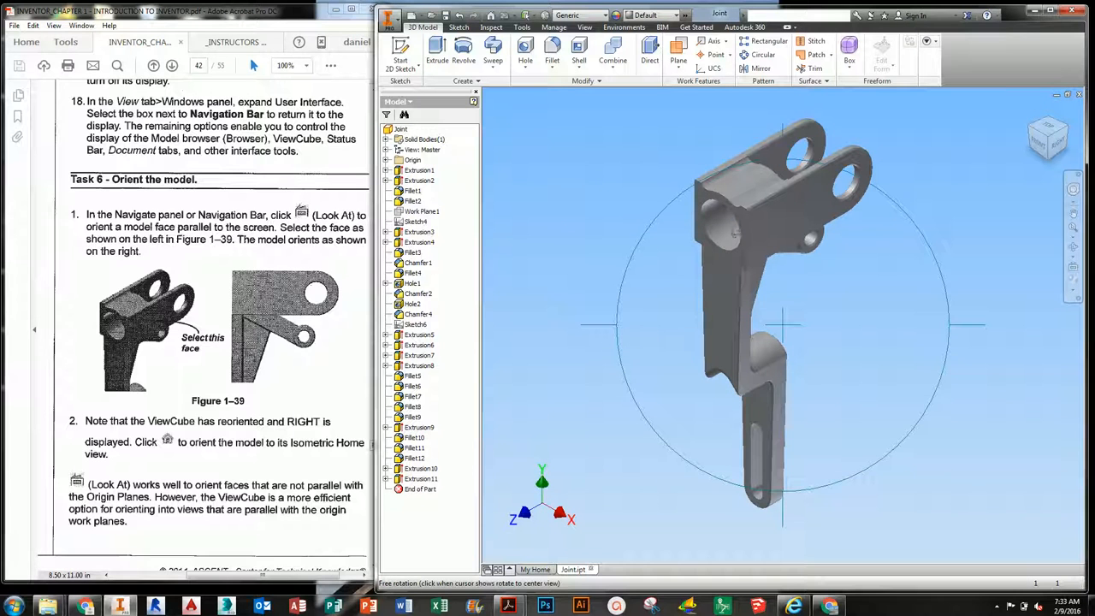
key(Escape)
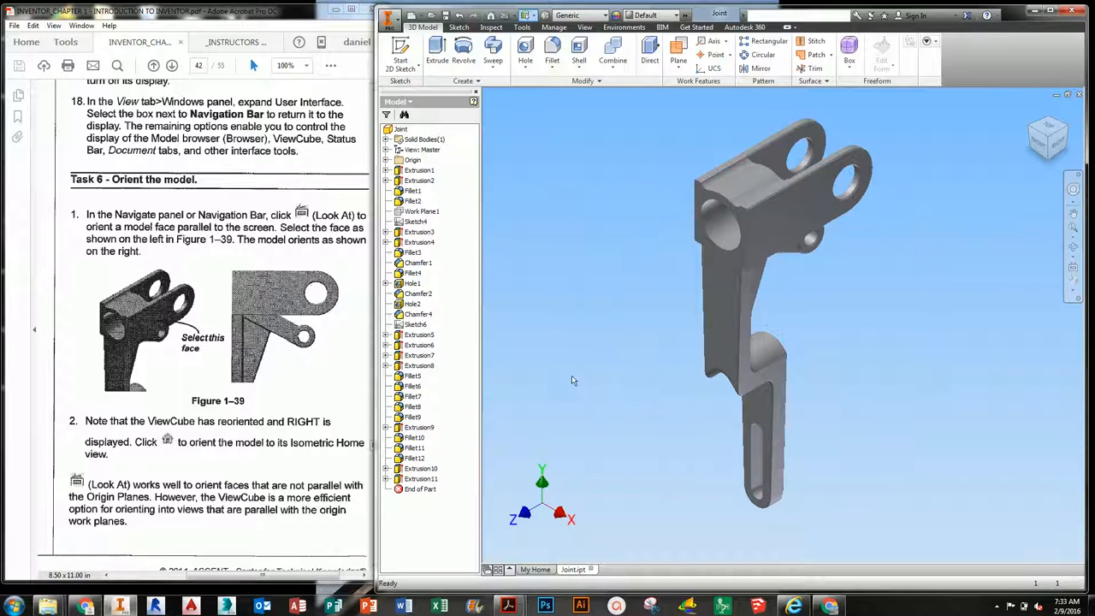
- Following Task 6 in the PDF, use Look At on the near fork arm's flat outer face and restore the Home view
click(77, 469)
scroll(143, 461, down, 4)
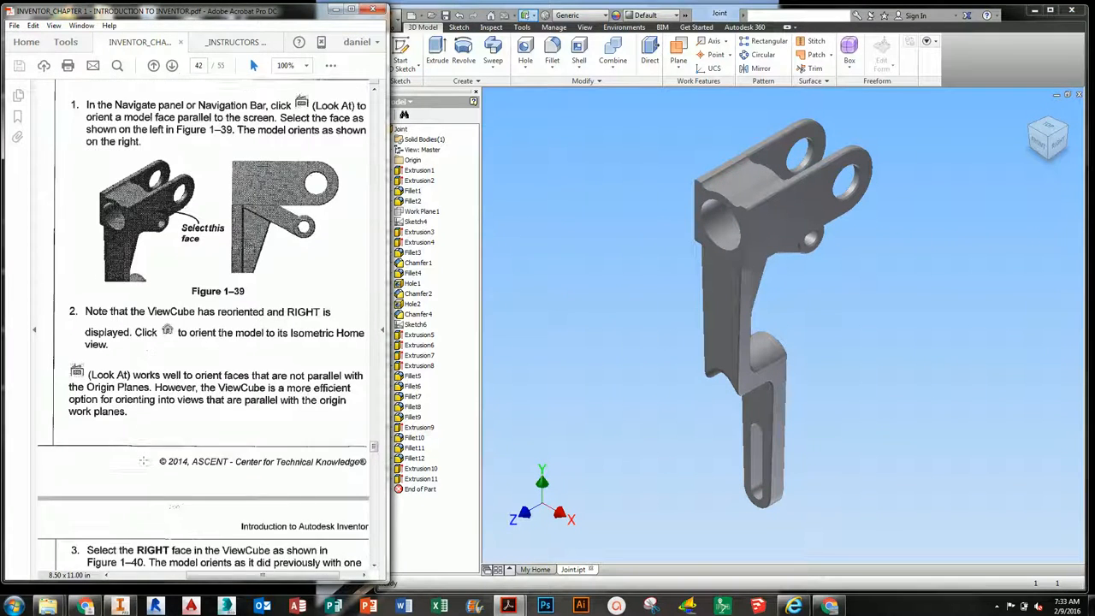
scroll(1043, 292, up, 1)
click(1043, 292)
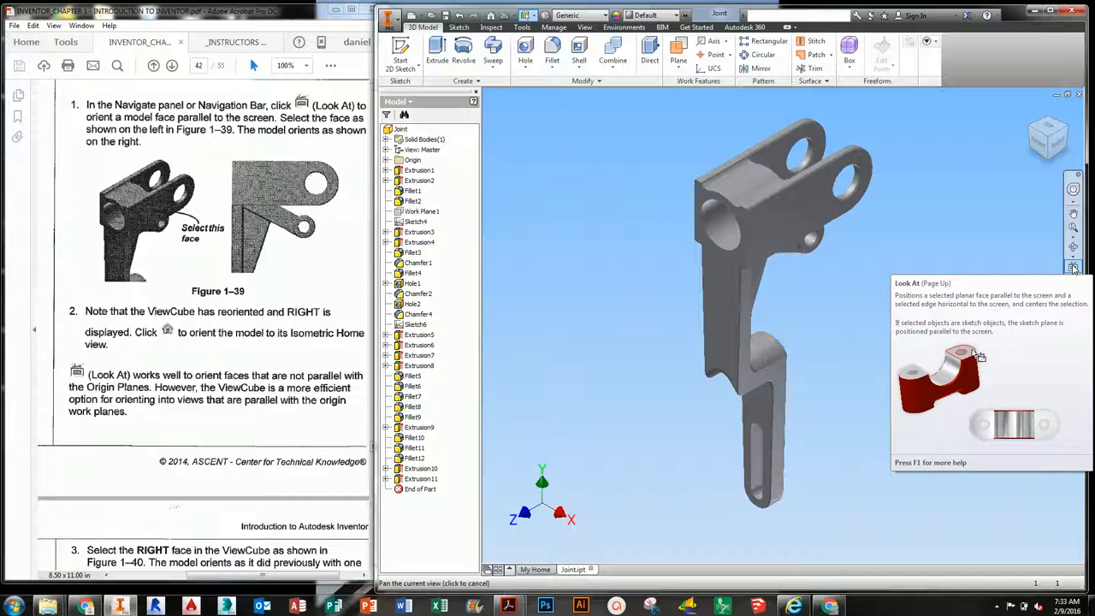
click(1073, 267)
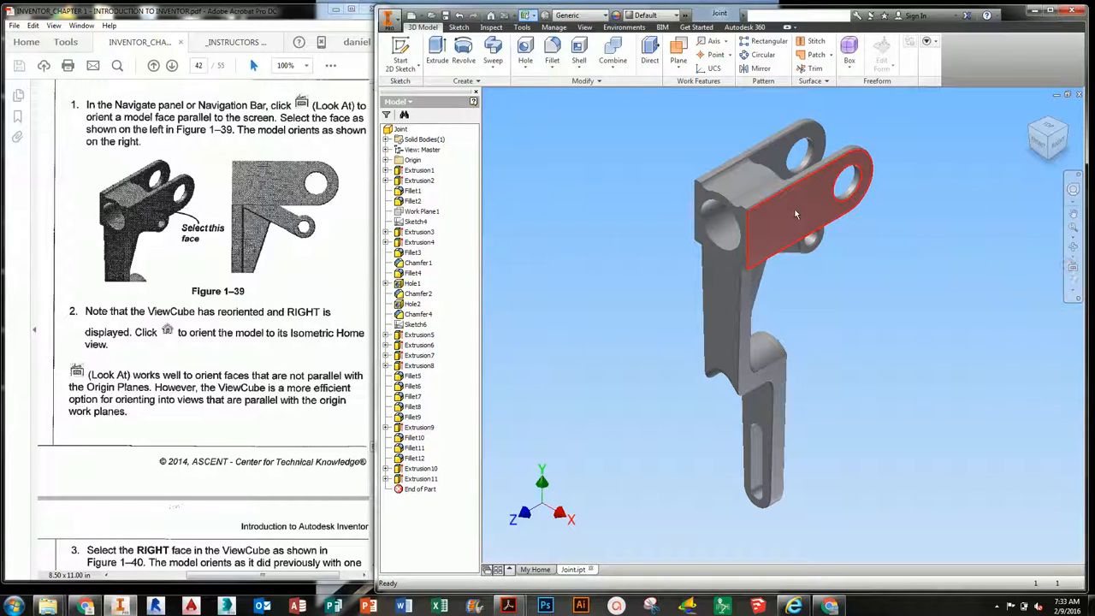
click(794, 200)
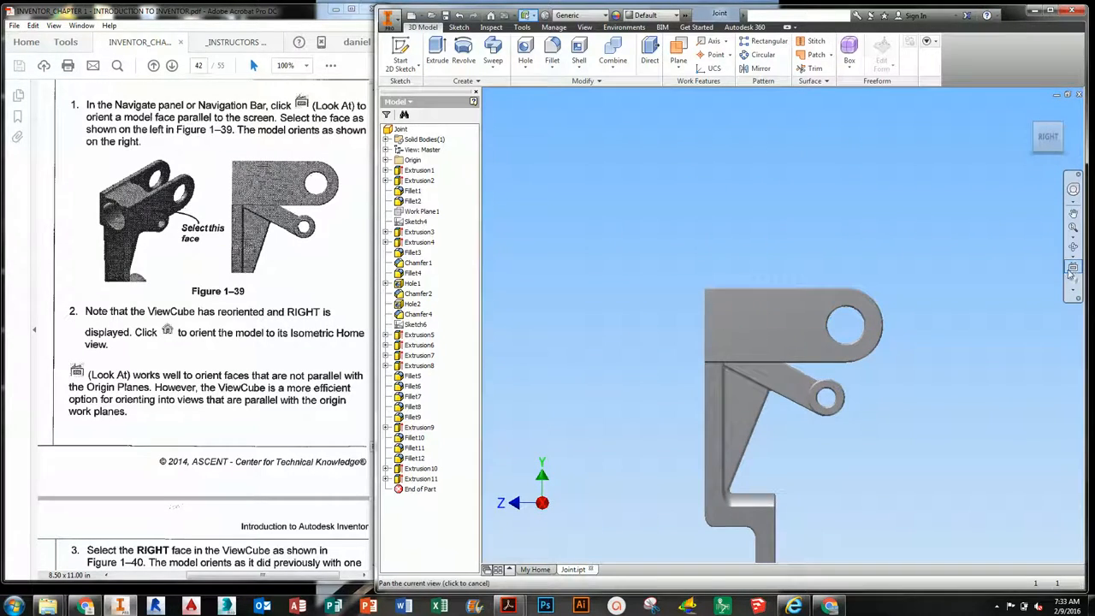
key(F6)
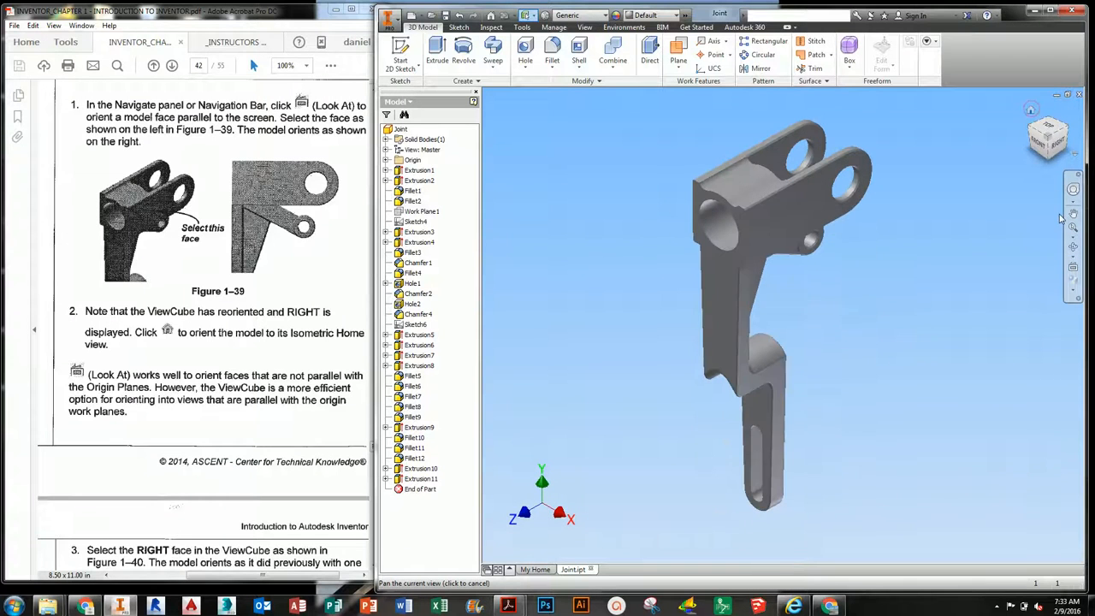
- Use Look At on the flat front face below the large bore and restore the isometric Home view
click(1072, 268)
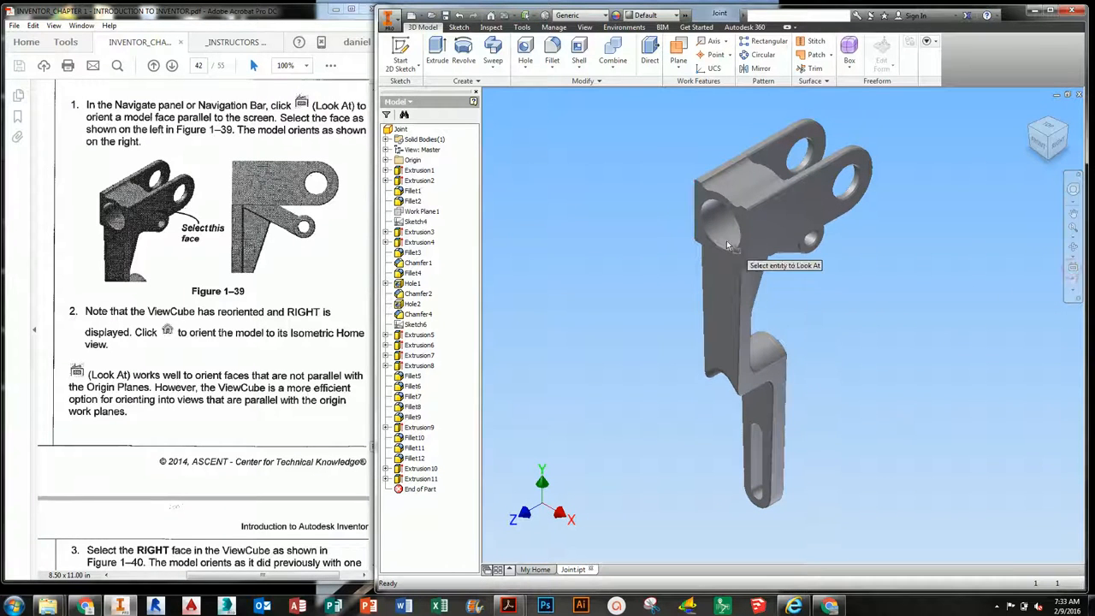
click(709, 270)
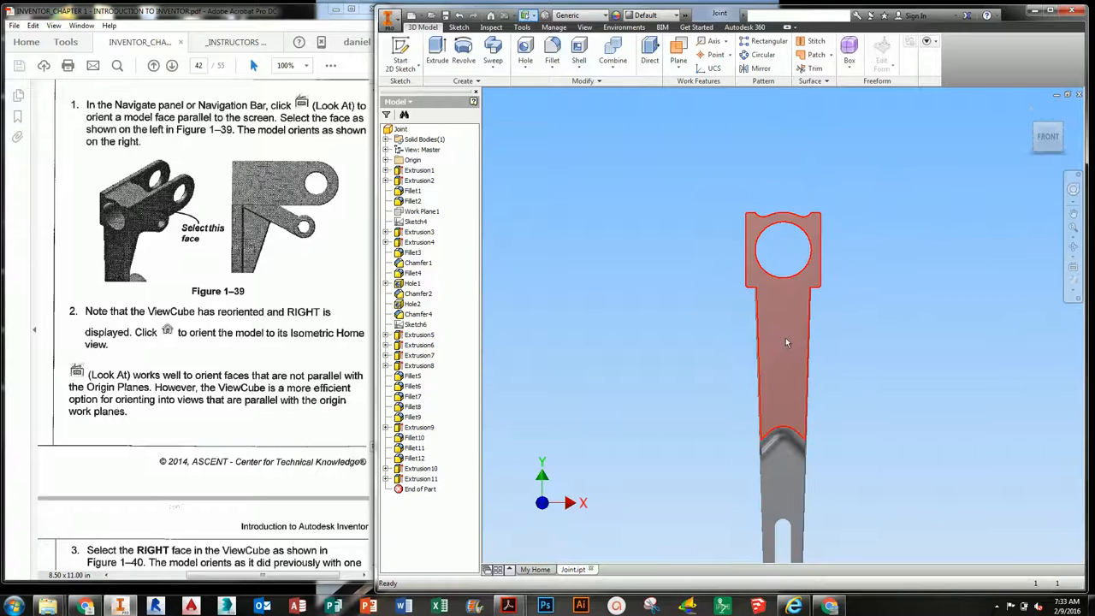
click(1032, 114)
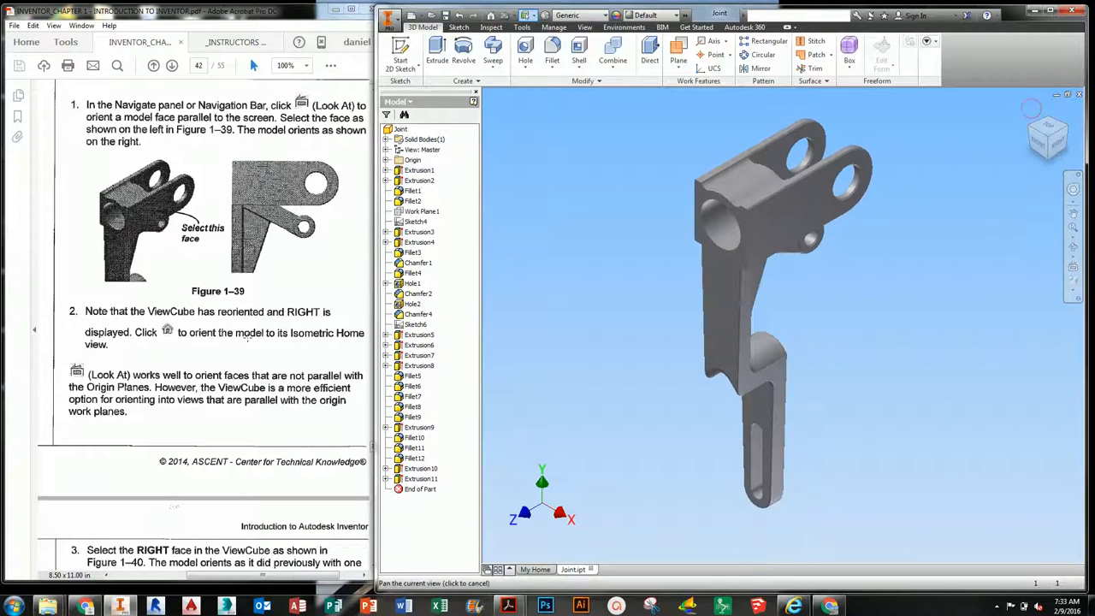
- Read Task 6 steps 3 to 7 in the exercise PDF and orient the model to the RIGHT view with the ViewCube
click(237, 348)
scroll(237, 348, down, 1)
scroll(237, 351, down, 7)
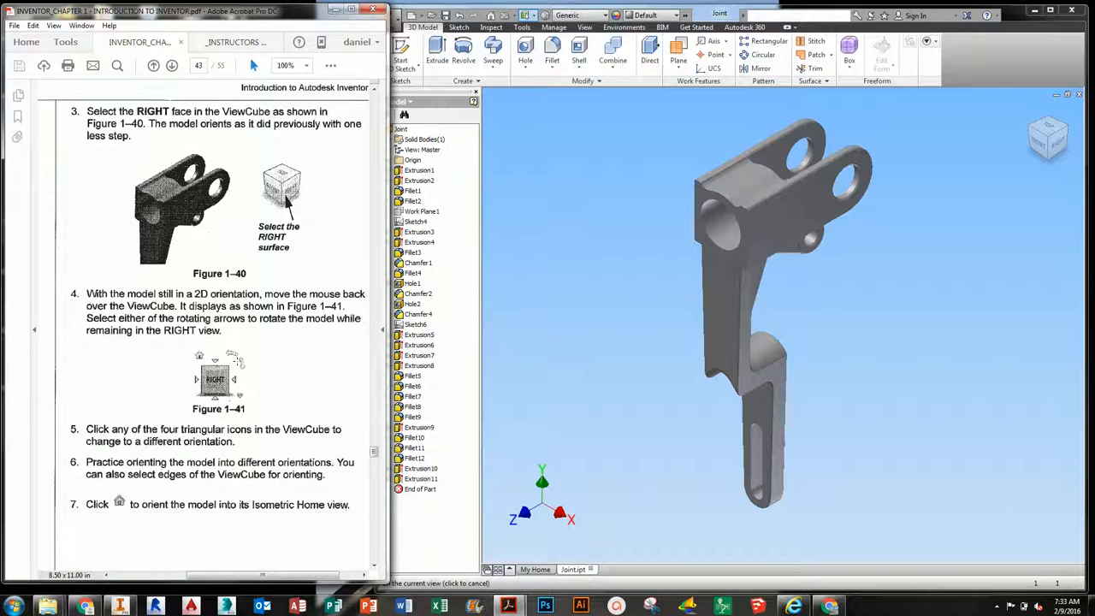
click(1034, 260)
scroll(1036, 258, up, 2)
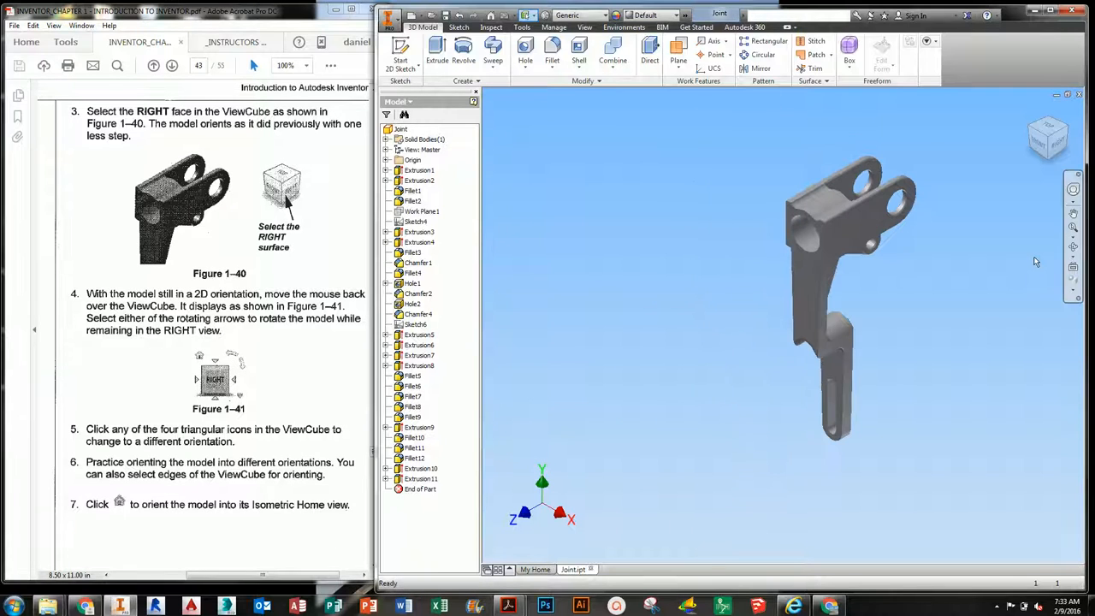
click(1058, 144)
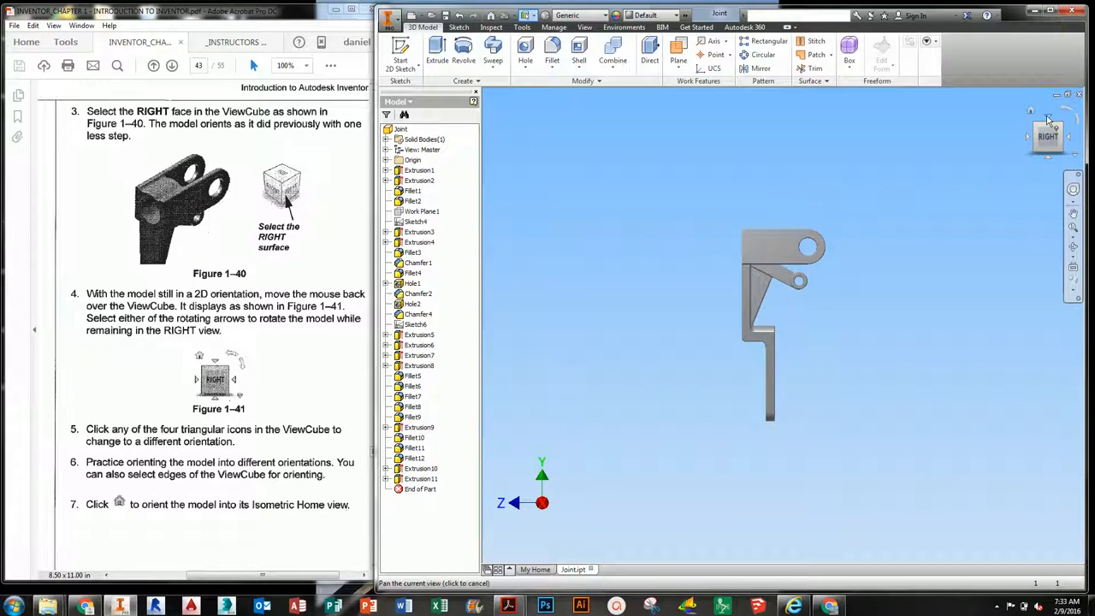
- Turn the model to the adjacent TOP and FRONT views with the ViewCube and restore the isometric Home view
click(1049, 120)
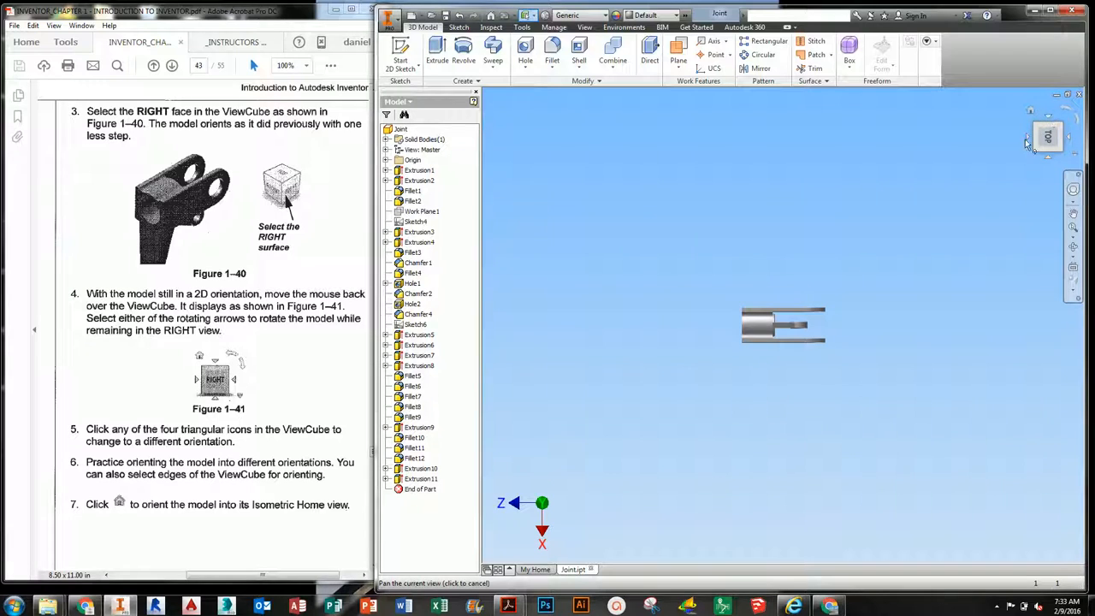
click(1029, 139)
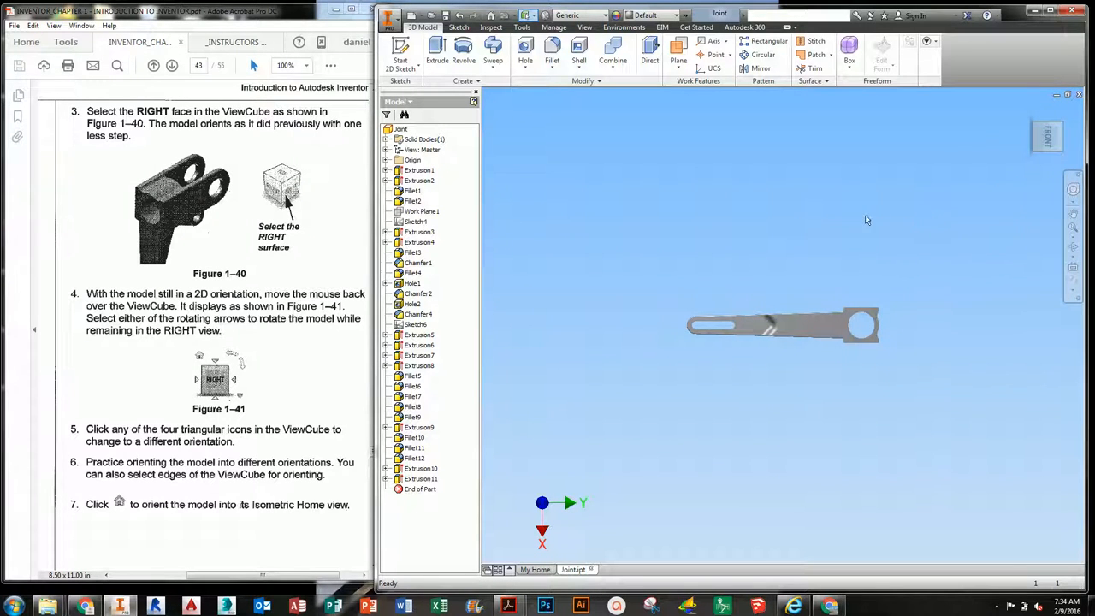
click(1018, 113)
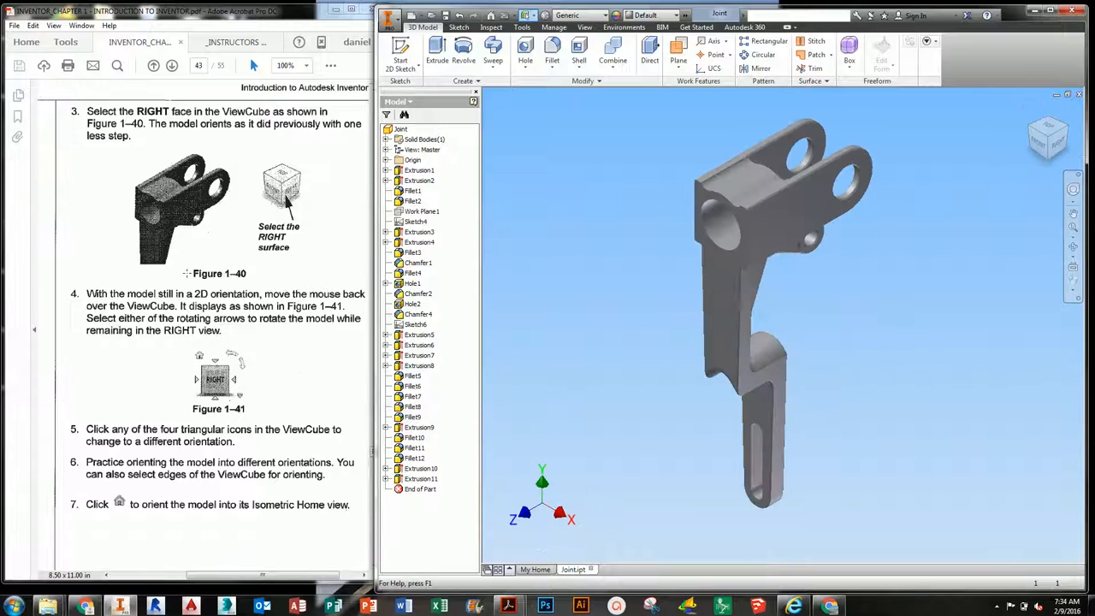
- Read the Task 7 instructions on visual styles and origin planes in the exercise PDF and recenter the model in Inventor
click(166, 285)
scroll(167, 286, down, 15)
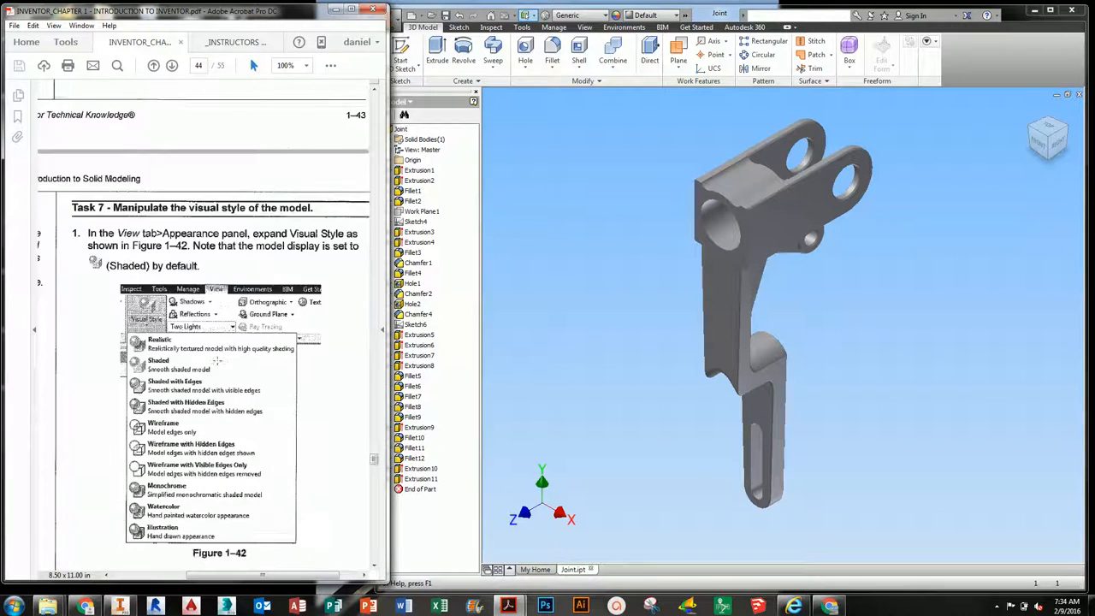
scroll(219, 361, up, 1)
click(734, 385)
scroll(734, 385, down, 3)
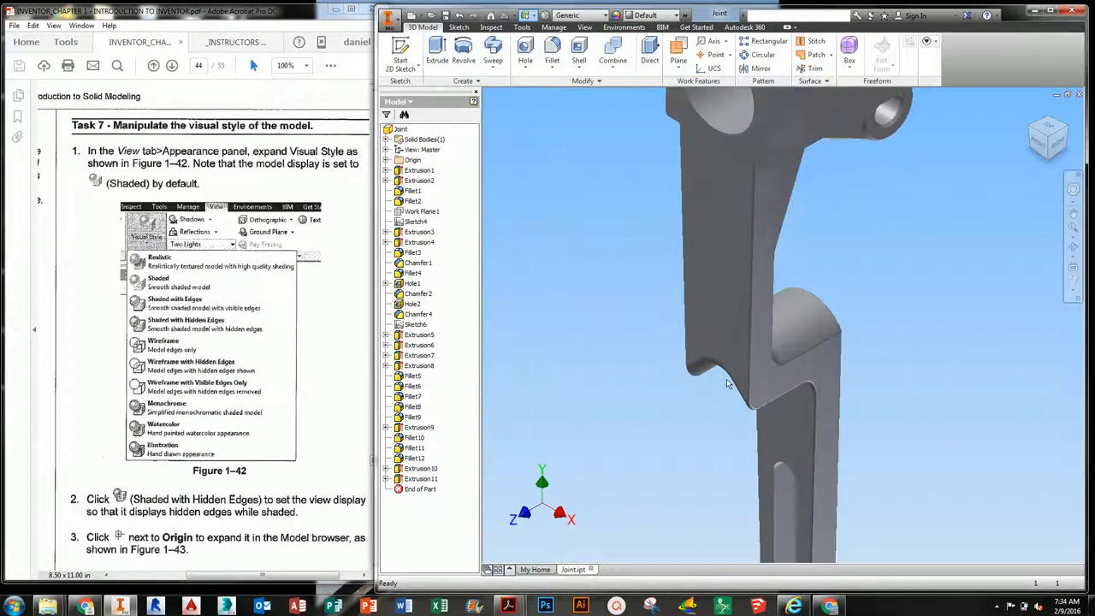
scroll(912, 314, up, 5)
scroll(911, 314, down, 3)
middle_drag(901, 313, 886, 316)
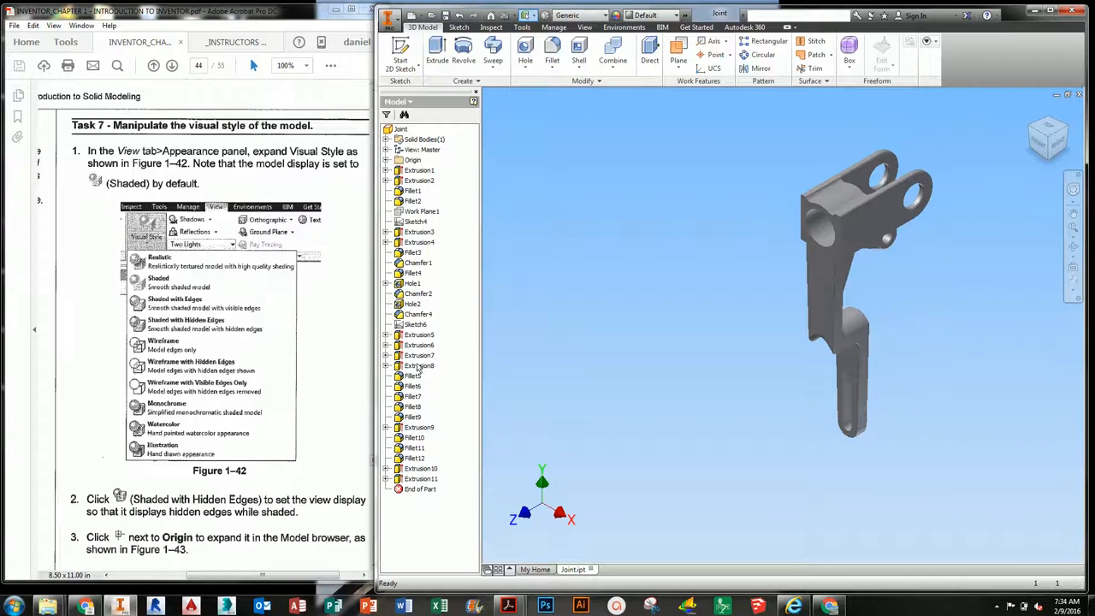
click(255, 356)
scroll(255, 356, down, 15)
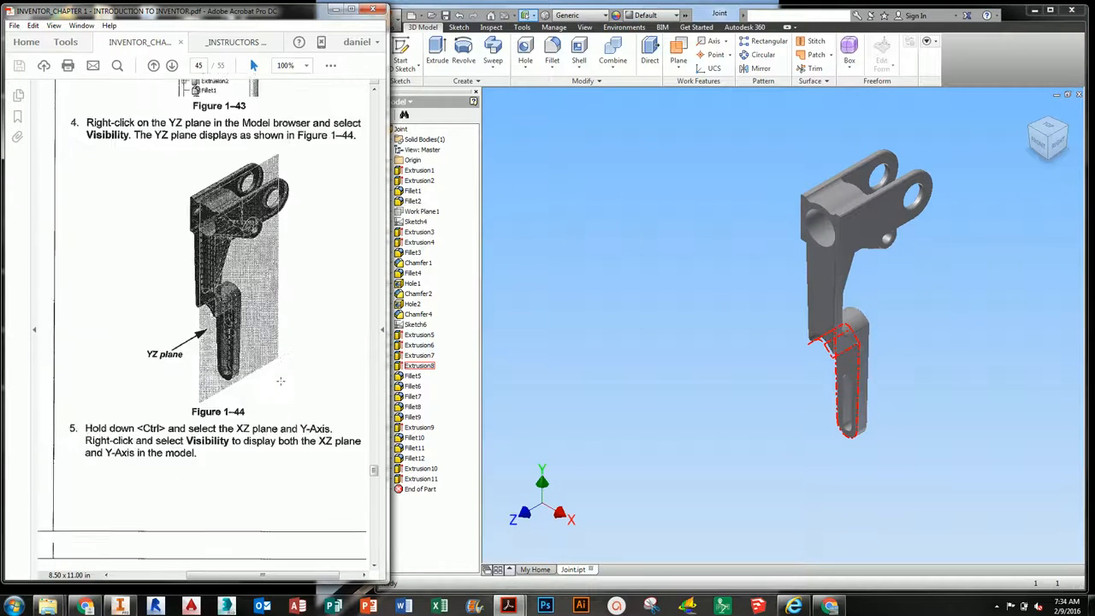
scroll(281, 380, down, 6)
scroll(280, 380, up, 8)
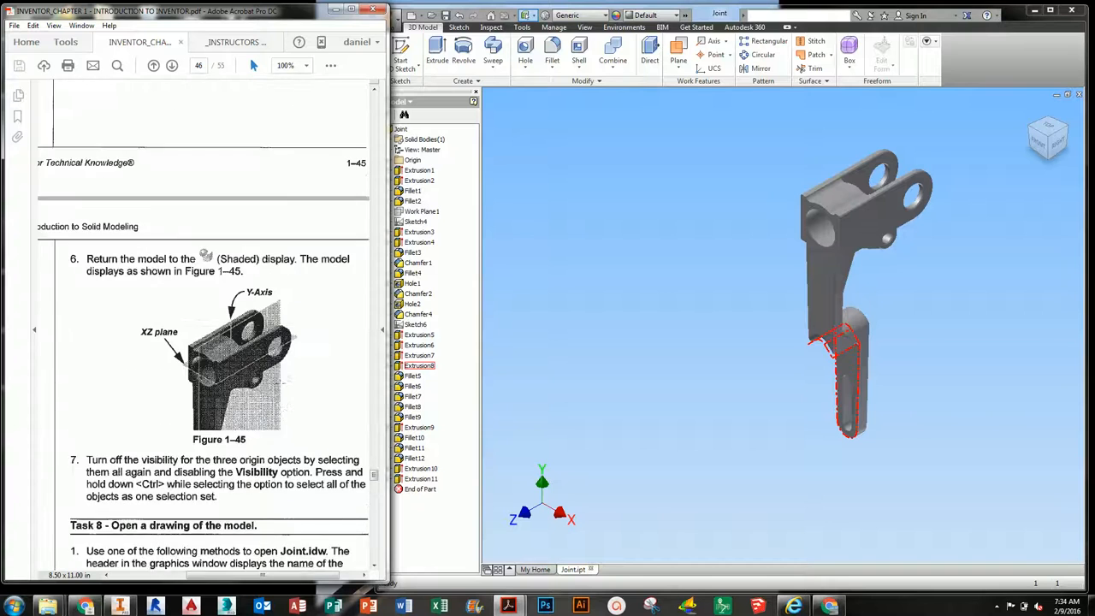
scroll(281, 382, up, 12)
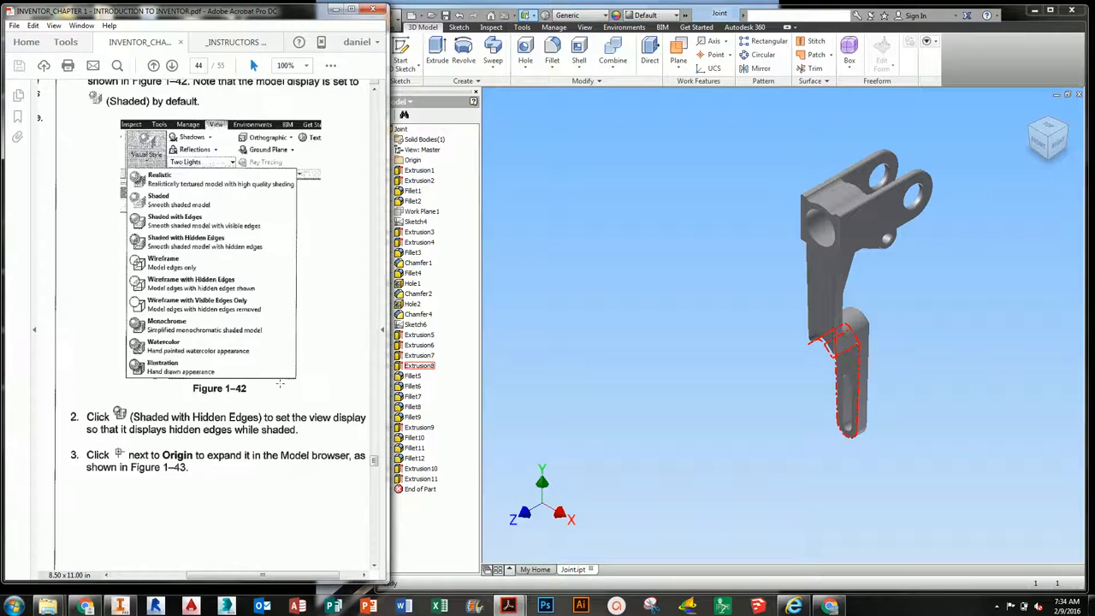
scroll(279, 383, down, 1)
middle_drag(877, 297, 808, 339)
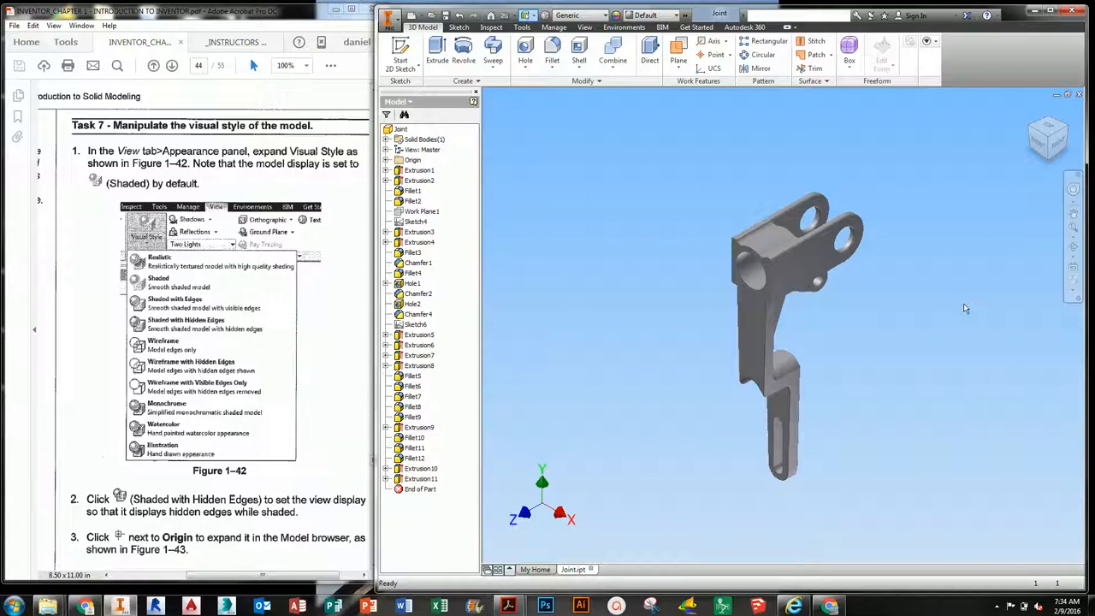
- Set the model's visual style to Shaded with edges and inspect the edges on the upper fork closely
click(1075, 294)
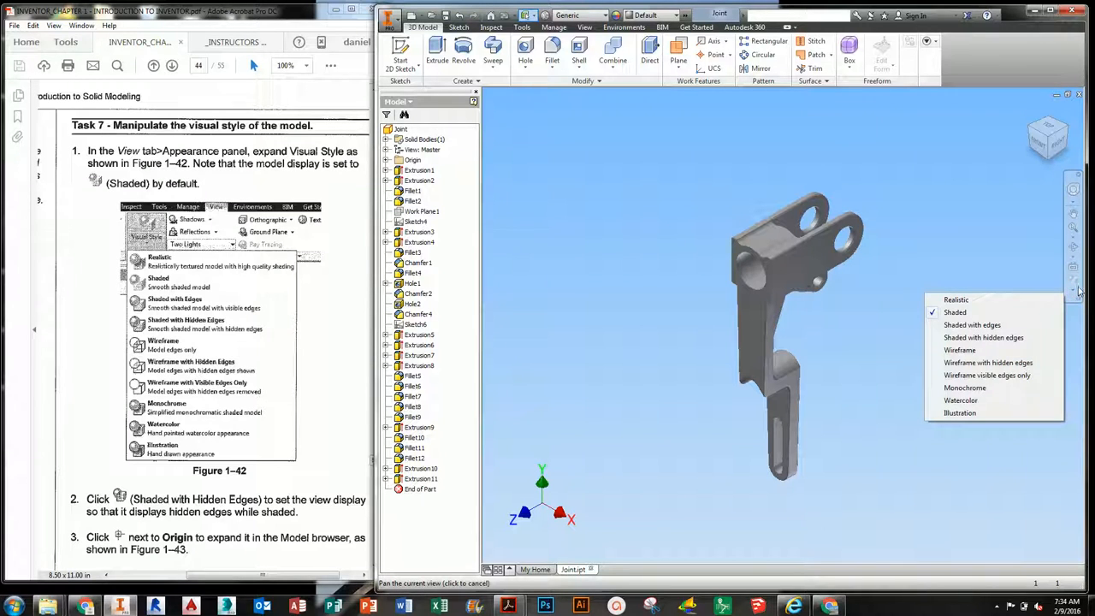
click(1052, 280)
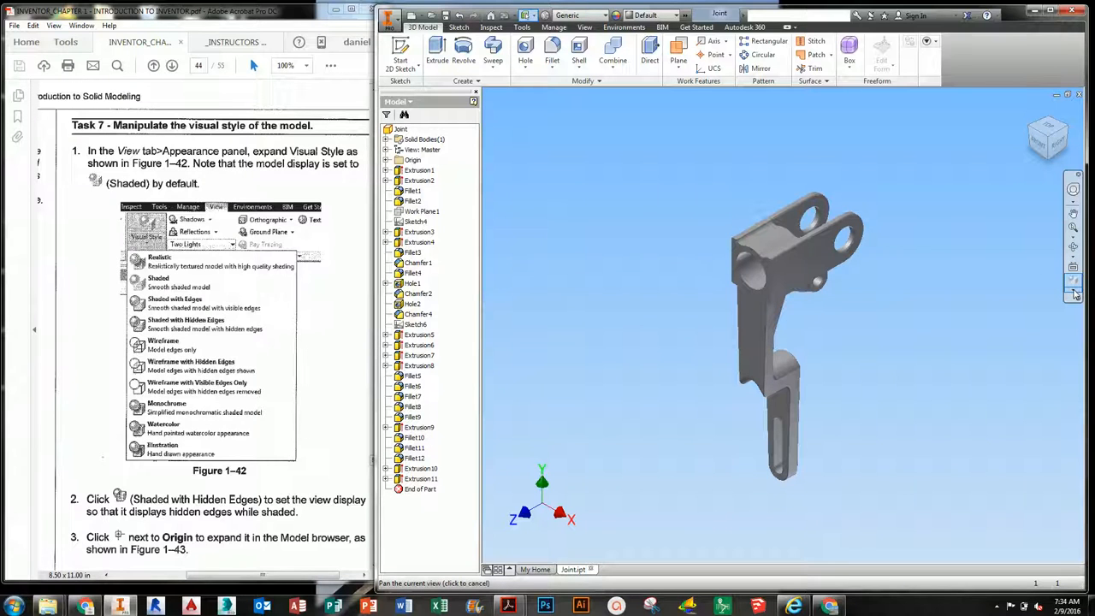
click(1074, 292)
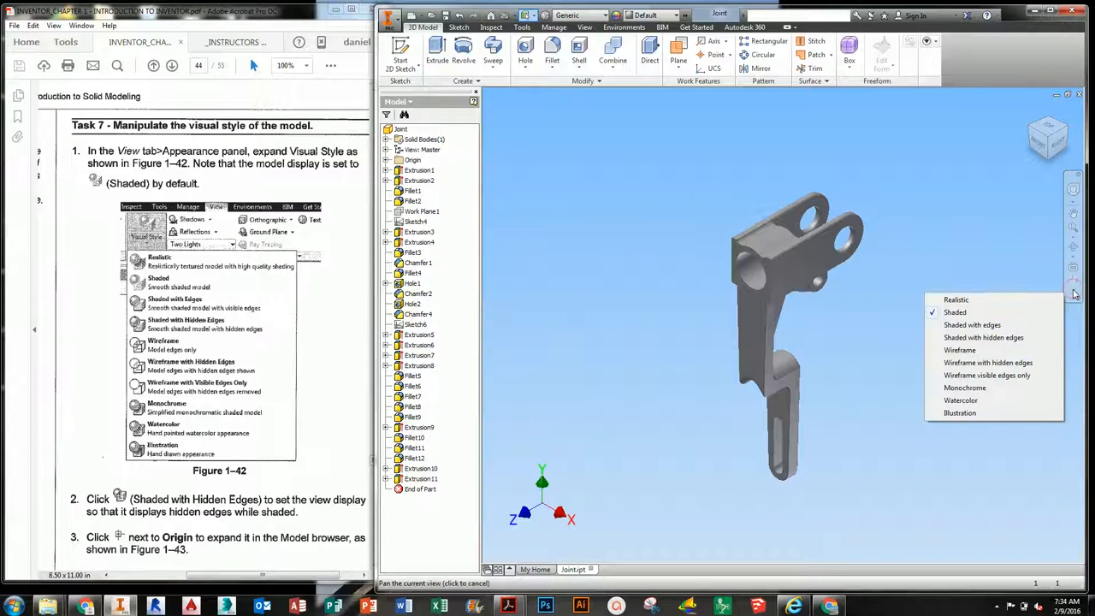
click(1075, 292)
click(1075, 289)
click(1075, 289)
click(1072, 286)
click(973, 326)
scroll(789, 266, up, 5)
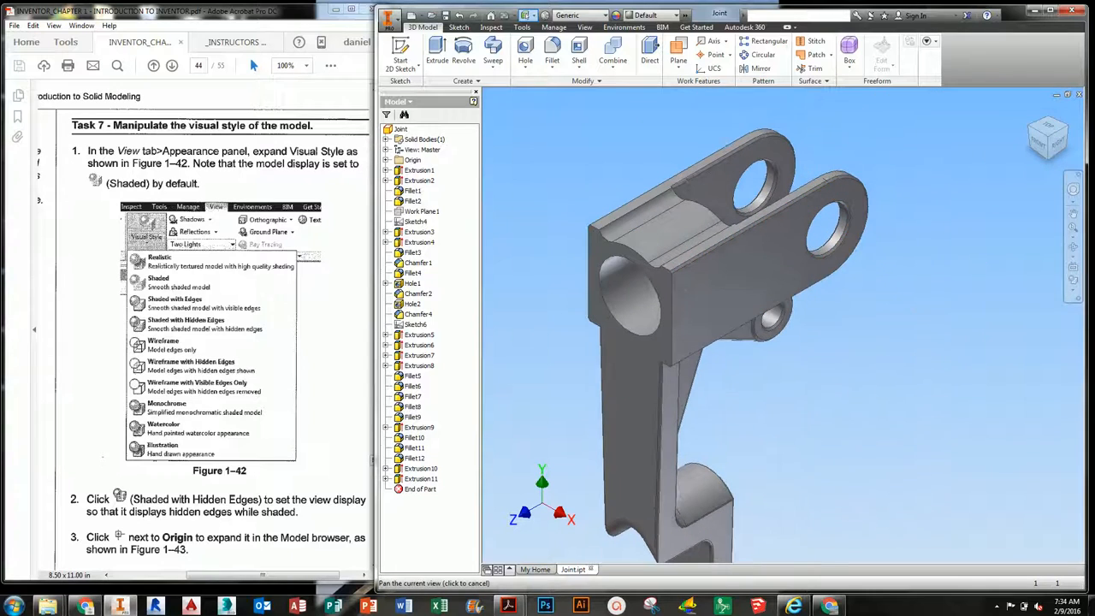
- Try the Realistic, Monochrome and Wireframe with hidden edges visual styles on the Joint model
click(1073, 294)
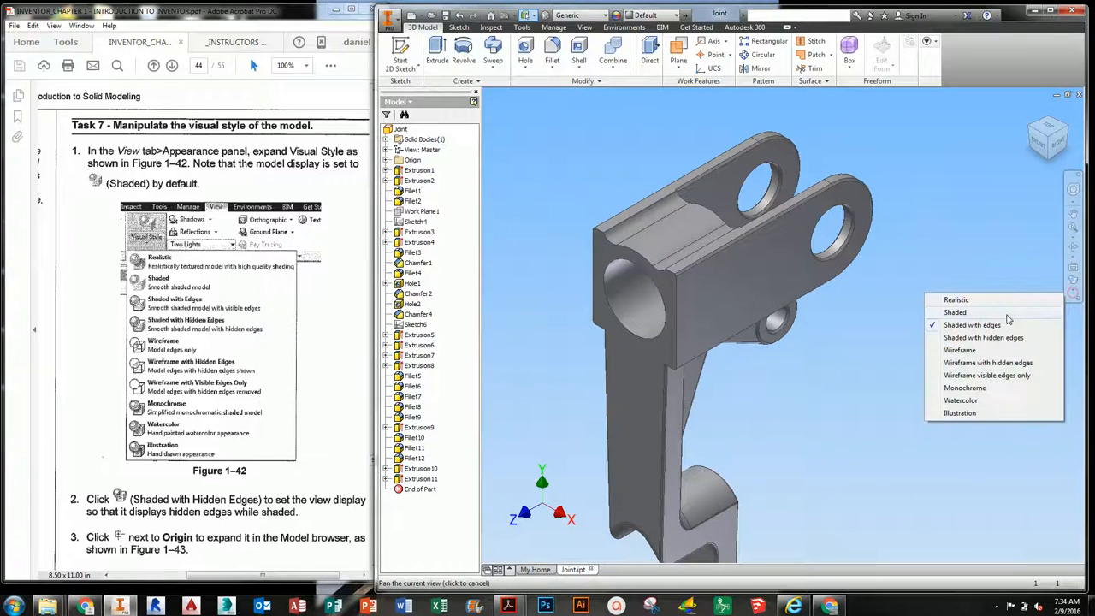
click(993, 311)
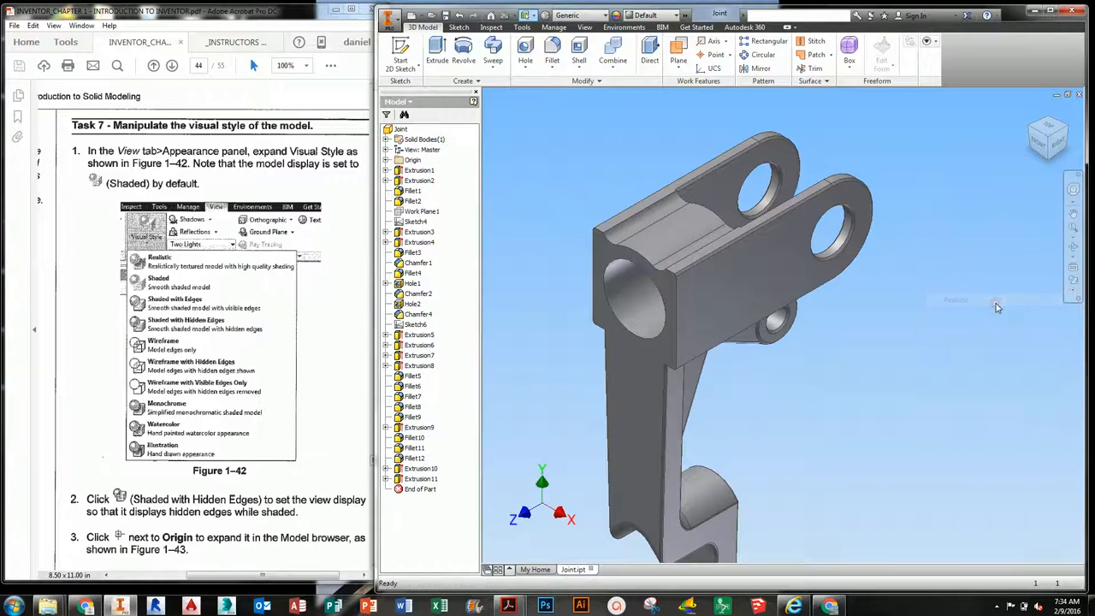
click(1073, 291)
click(995, 392)
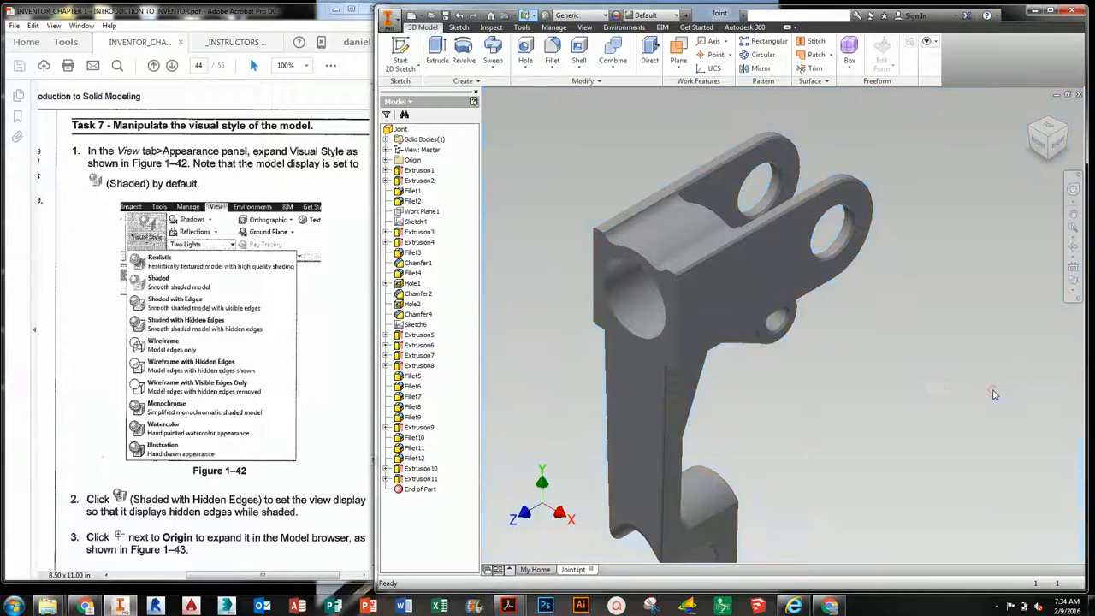
click(1073, 292)
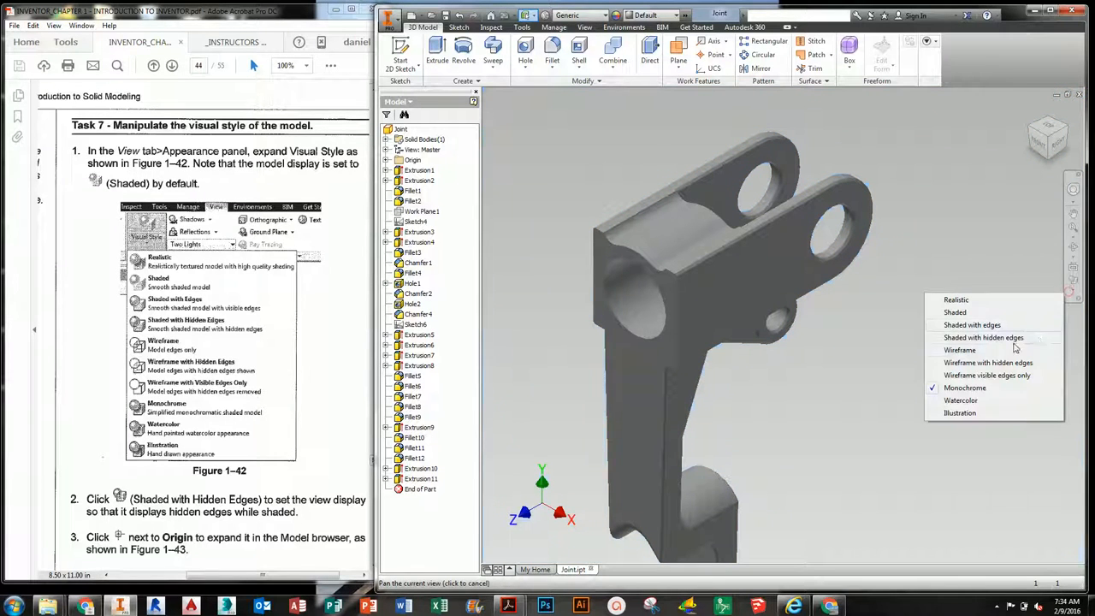
click(1003, 361)
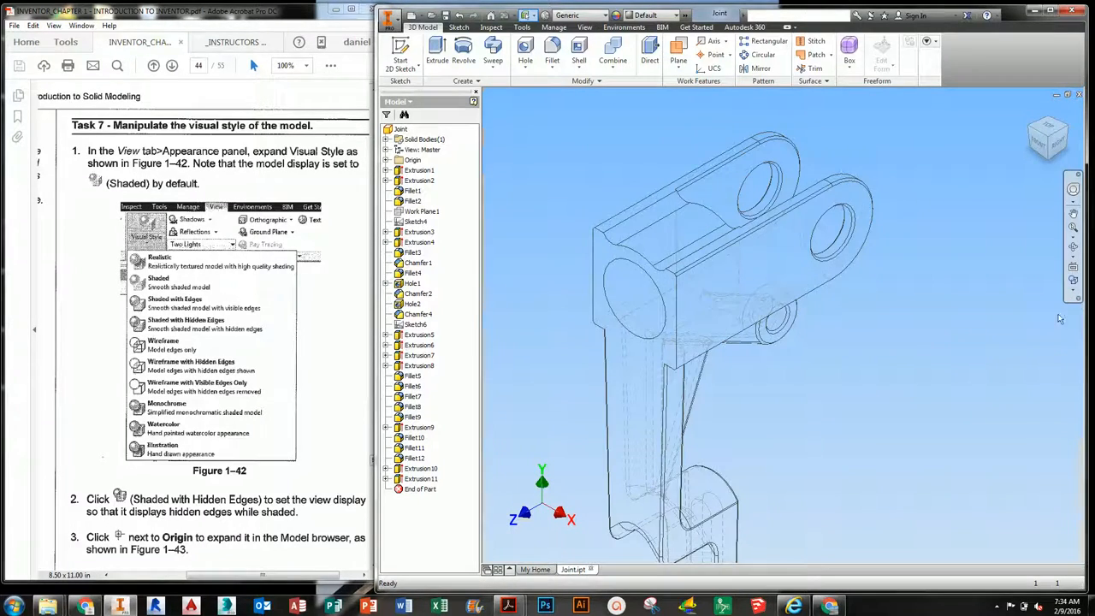
- Try the Illustration visual style and view the whole Joint model in it
click(1072, 292)
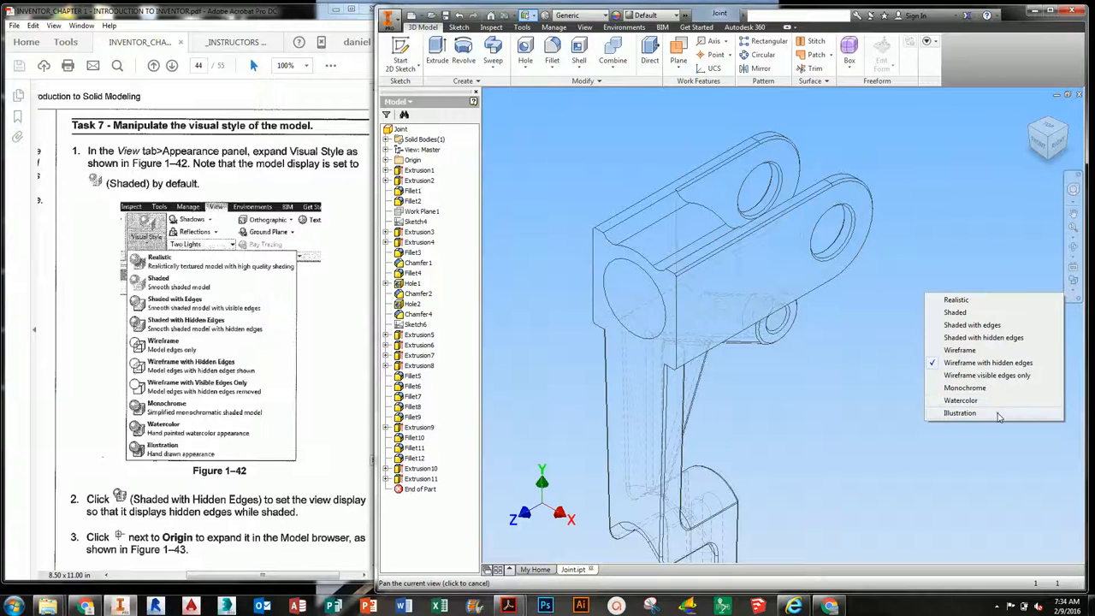
click(993, 414)
middle_drag(831, 375, 872, 329)
scroll(872, 329, down, 4)
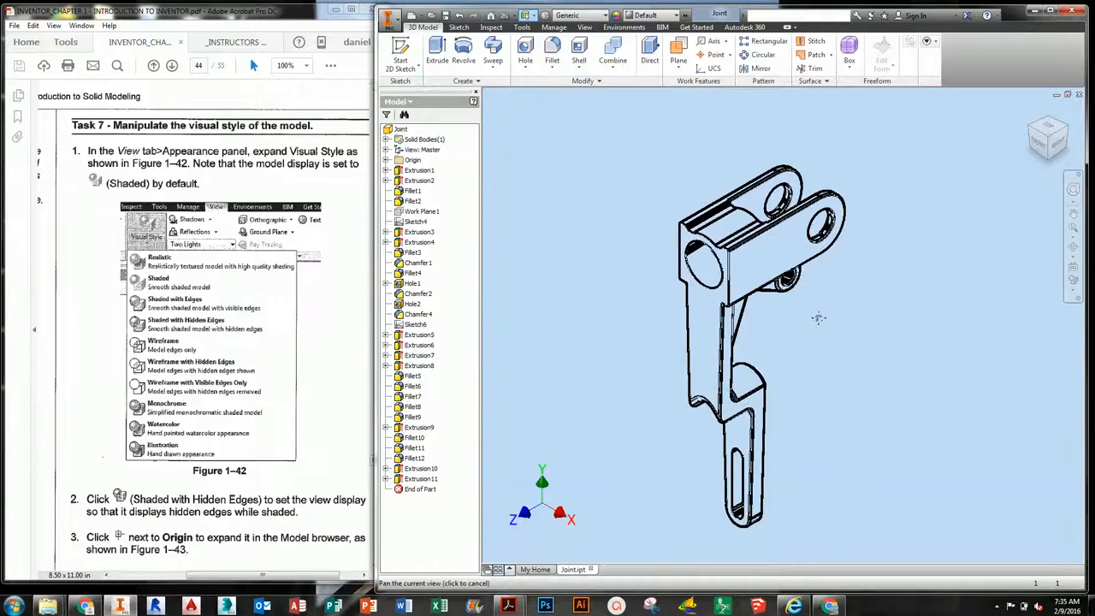
- Set the model's visual style to Shaded with hidden edges
click(1068, 293)
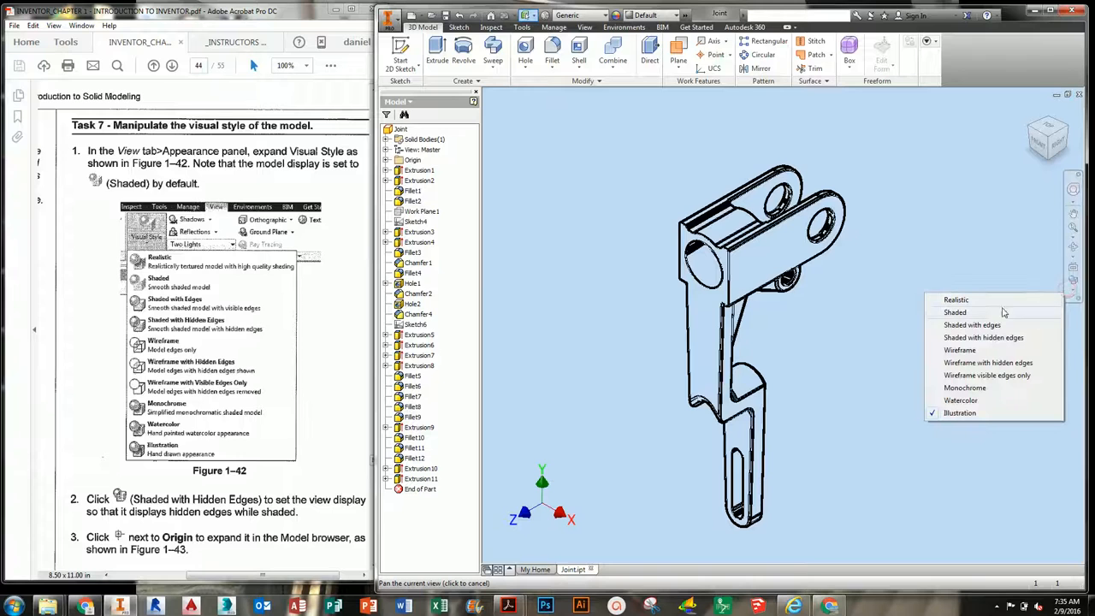
click(984, 338)
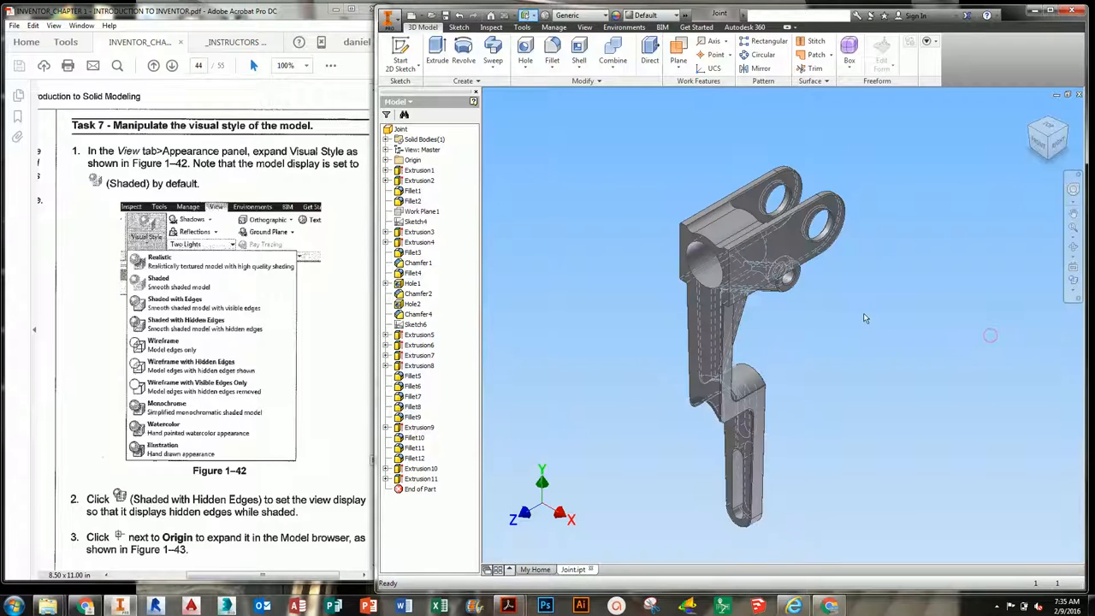
middle_drag(781, 304, 829, 304)
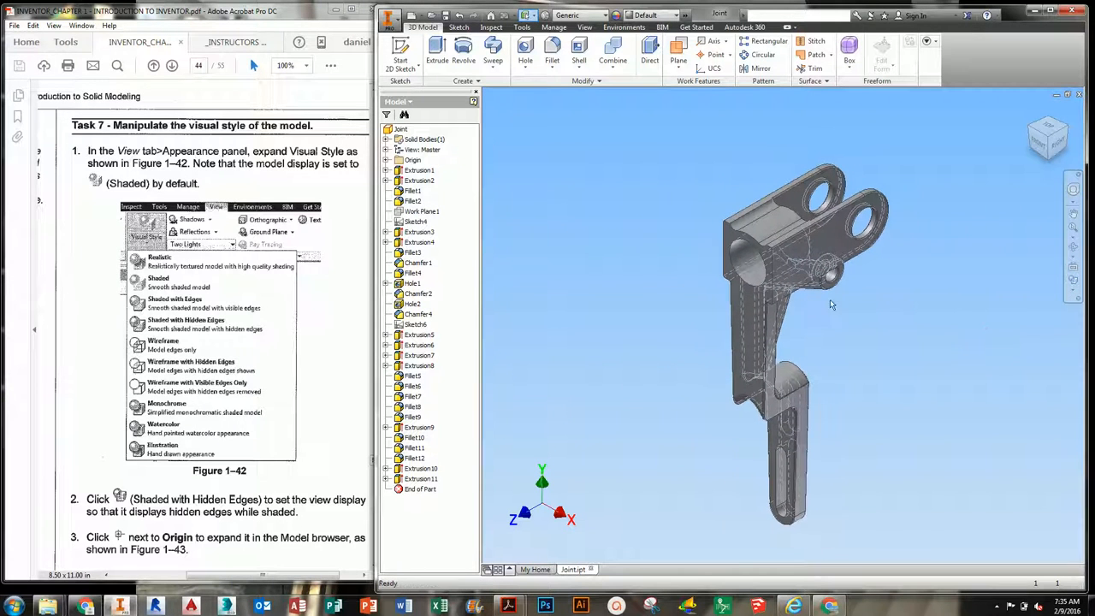
- Read Task 7 steps 2 and 3 in the exercise PDF and expand the Origin folder in Inventor's model browser
click(75, 275)
scroll(303, 321, down, 5)
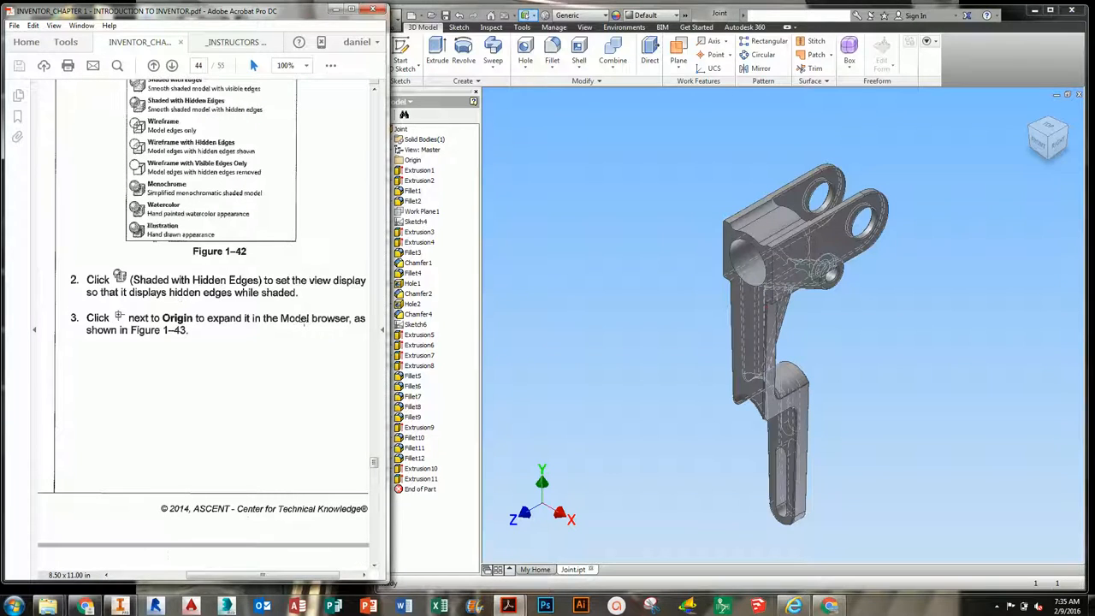
click(515, 291)
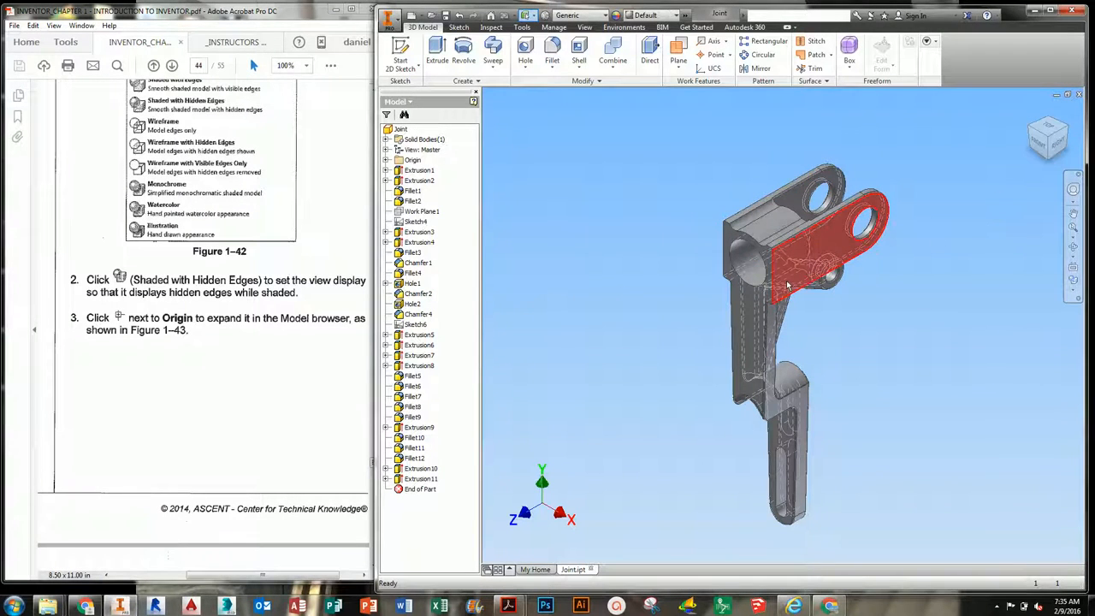
click(386, 160)
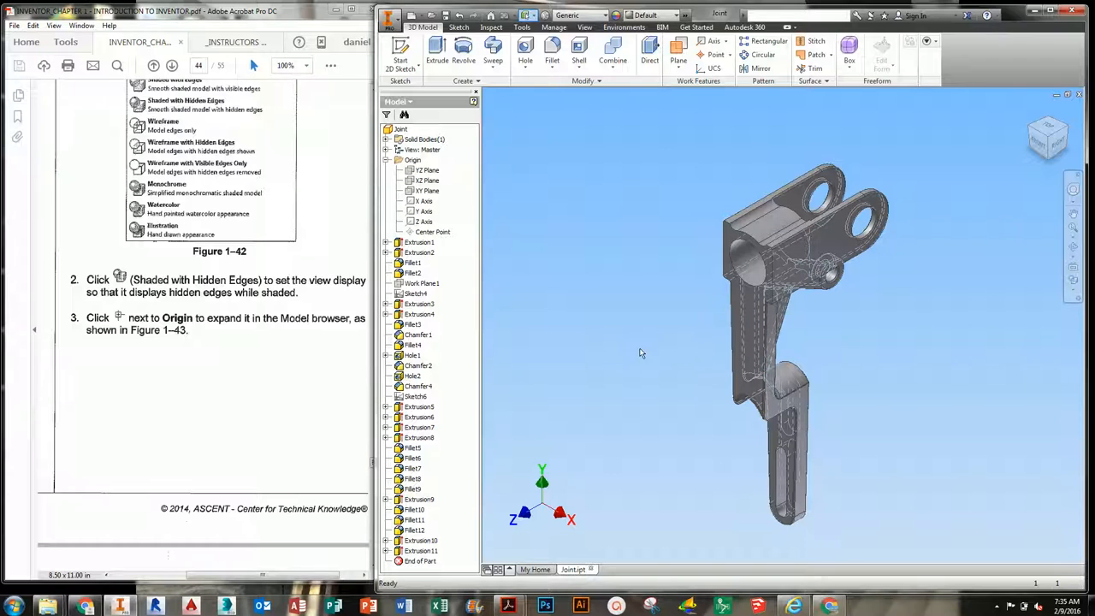
- Read Task 7 steps 4 and 5 on origin plane and axis visibility in the exercise PDF, and return to Inventor
click(165, 360)
scroll(171, 368, down, 12)
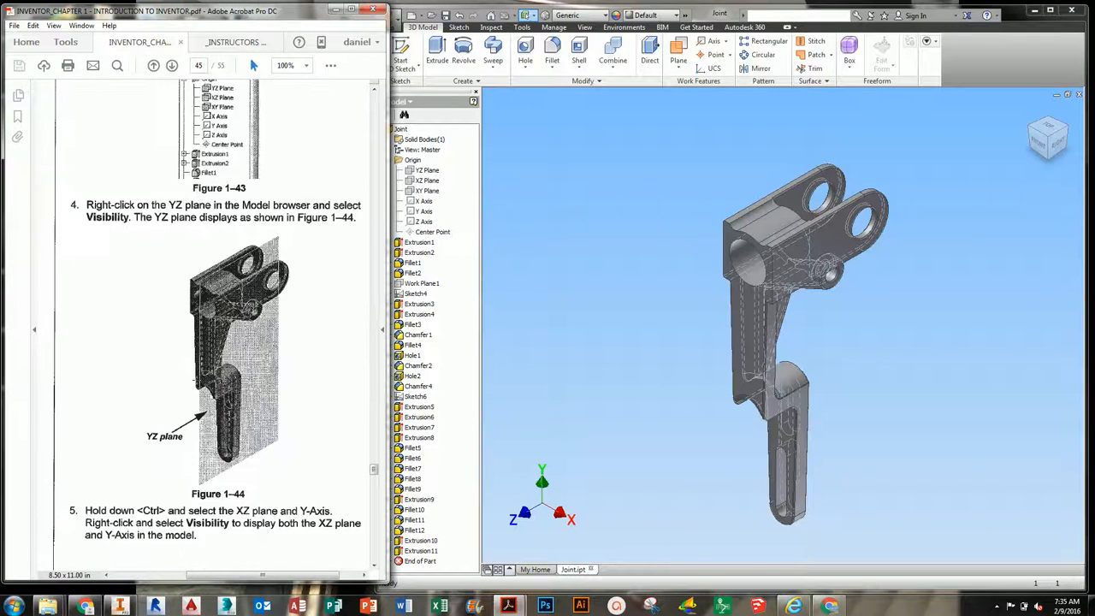
scroll(198, 378, up, 2)
middle_click(576, 275)
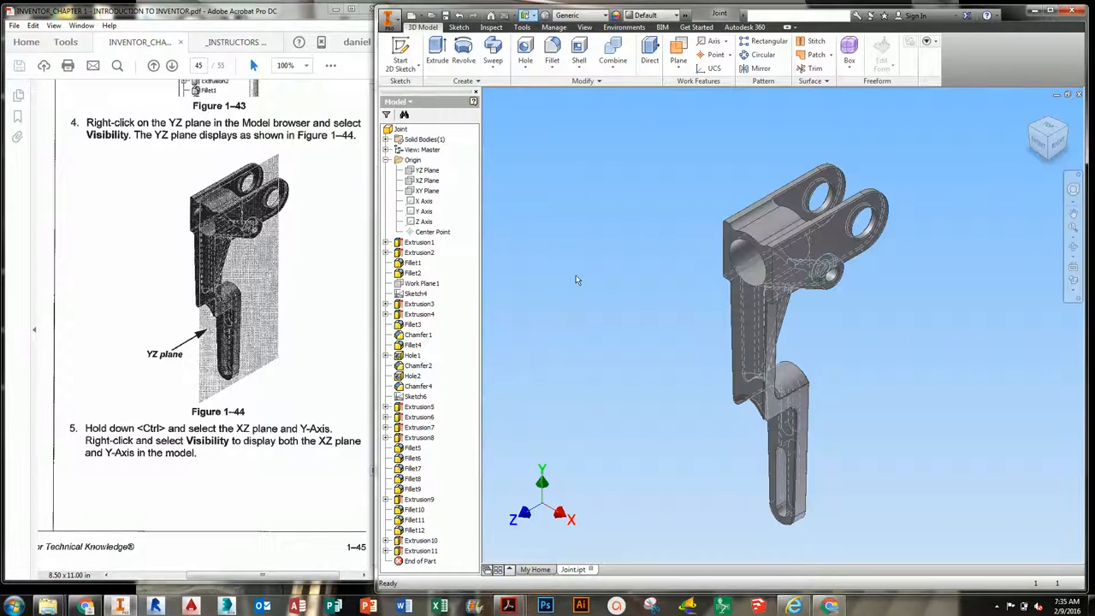
mouse_move(569, 262)
middle_down()
mouse_move(580, 263)
mouse_move(562, 259)
middle_up()
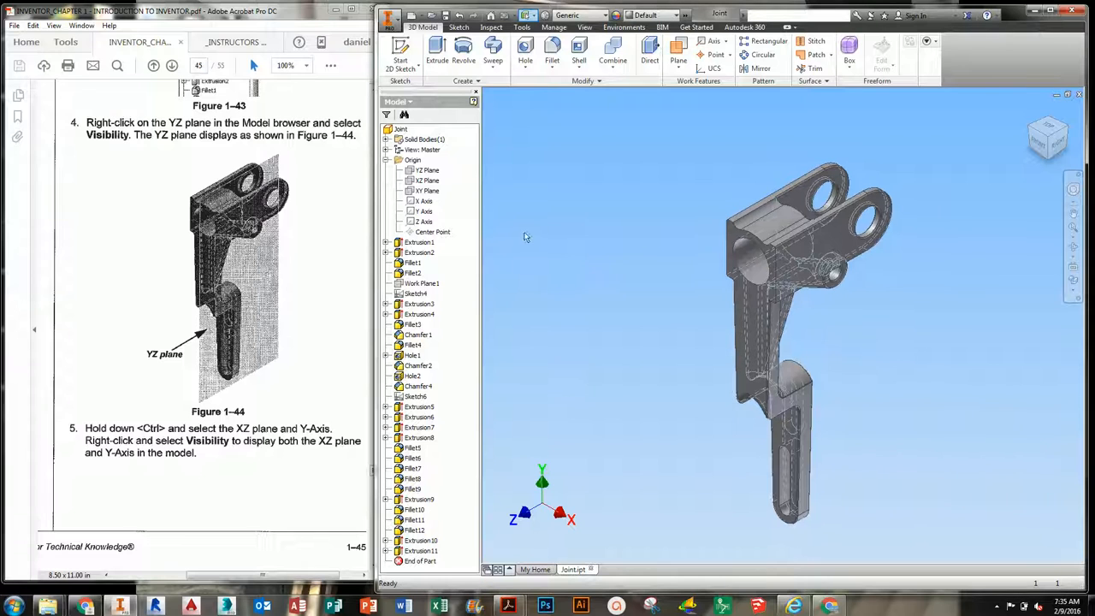
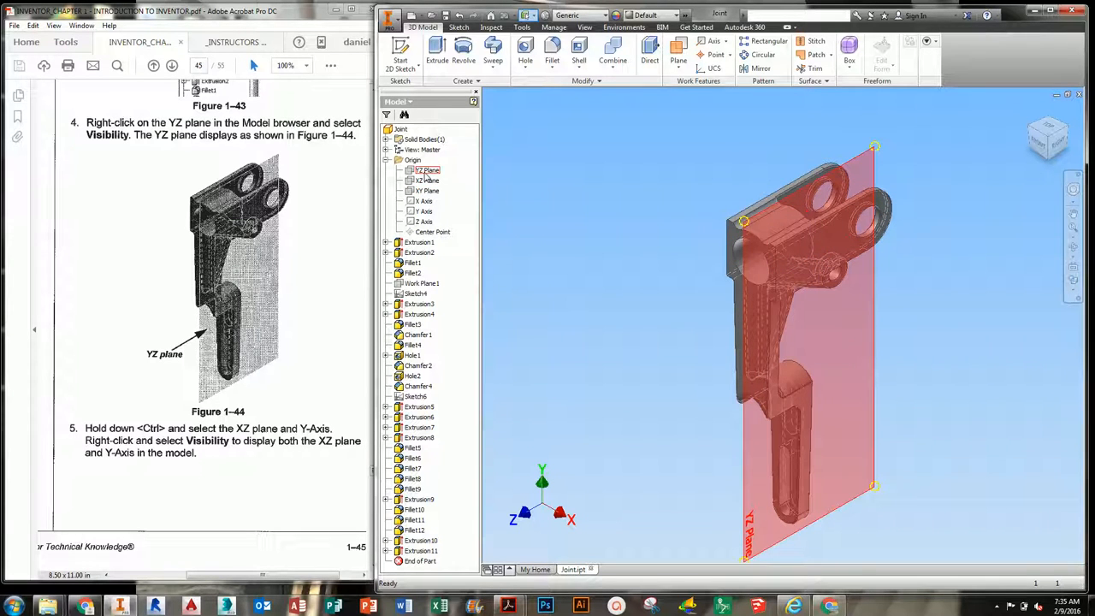
- Select the YZ, XZ and XY origin planes and the origin axes to examine where they lie in the model
click(426, 173)
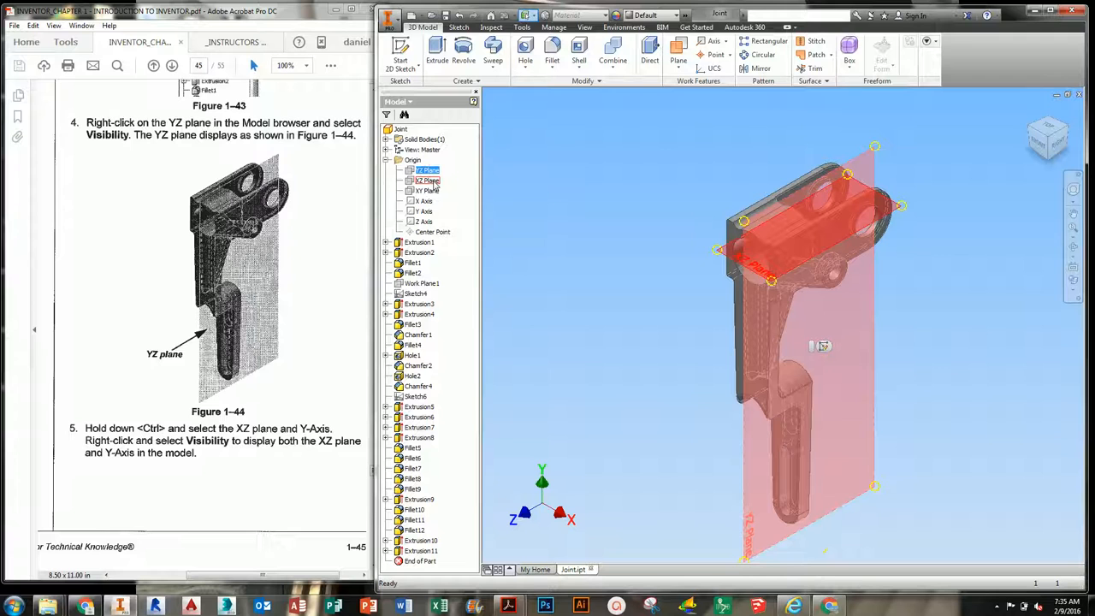
ctrl+click(430, 181)
ctrl+click(432, 191)
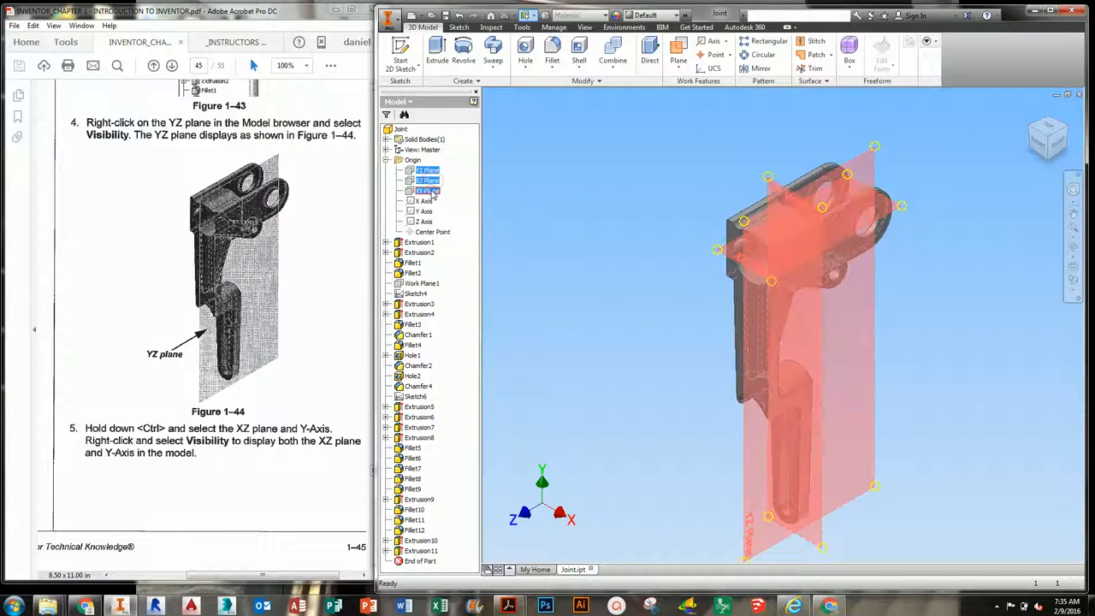
ctrl+click(433, 193)
ctrl+click(434, 183)
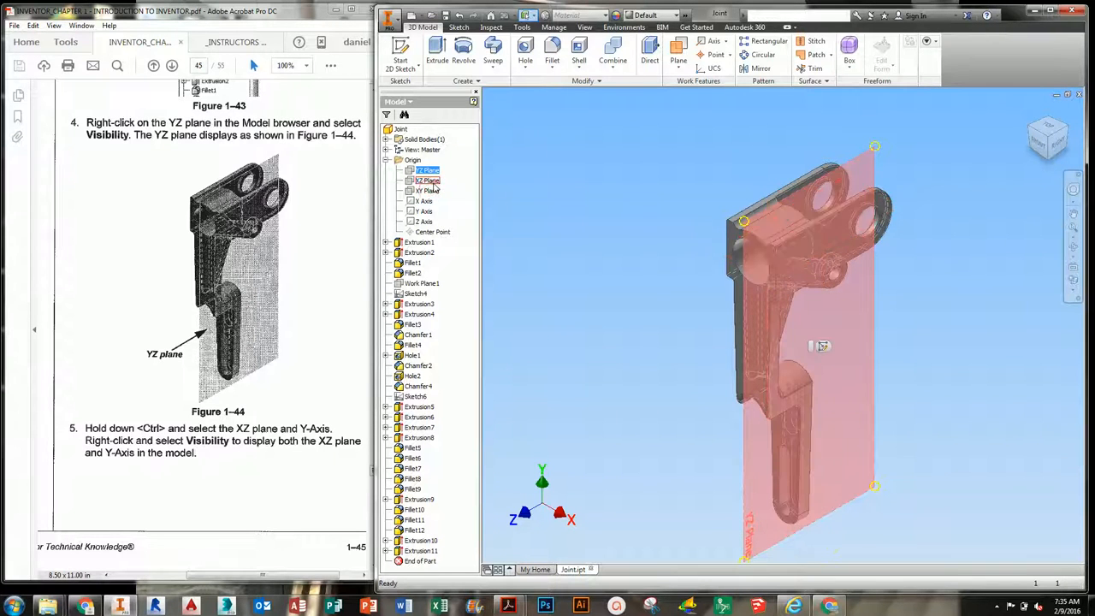
click(428, 181)
ctrl+click(428, 191)
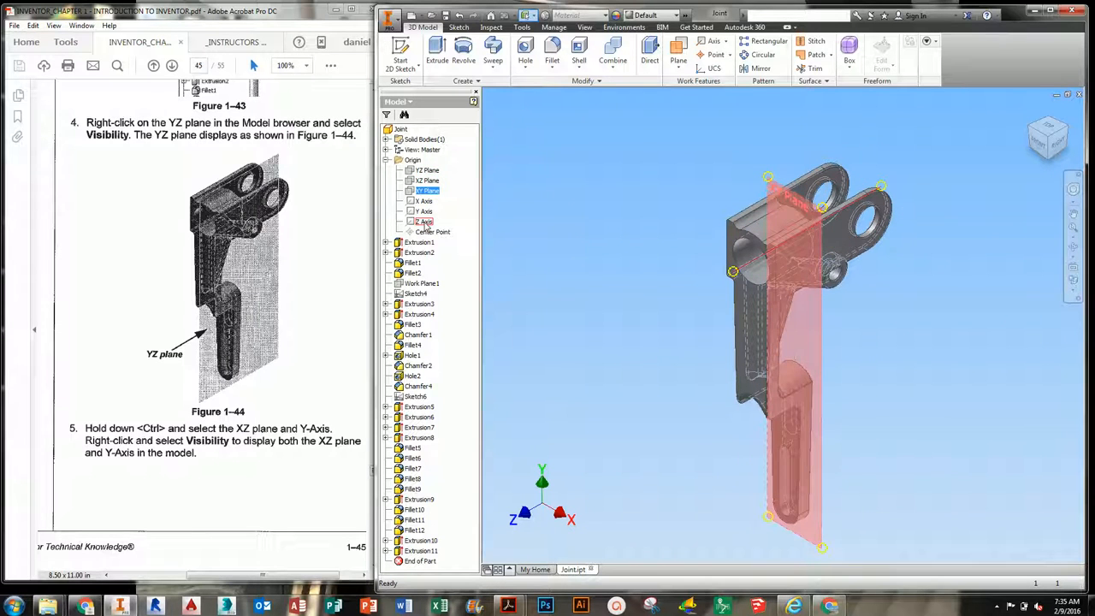
click(425, 222)
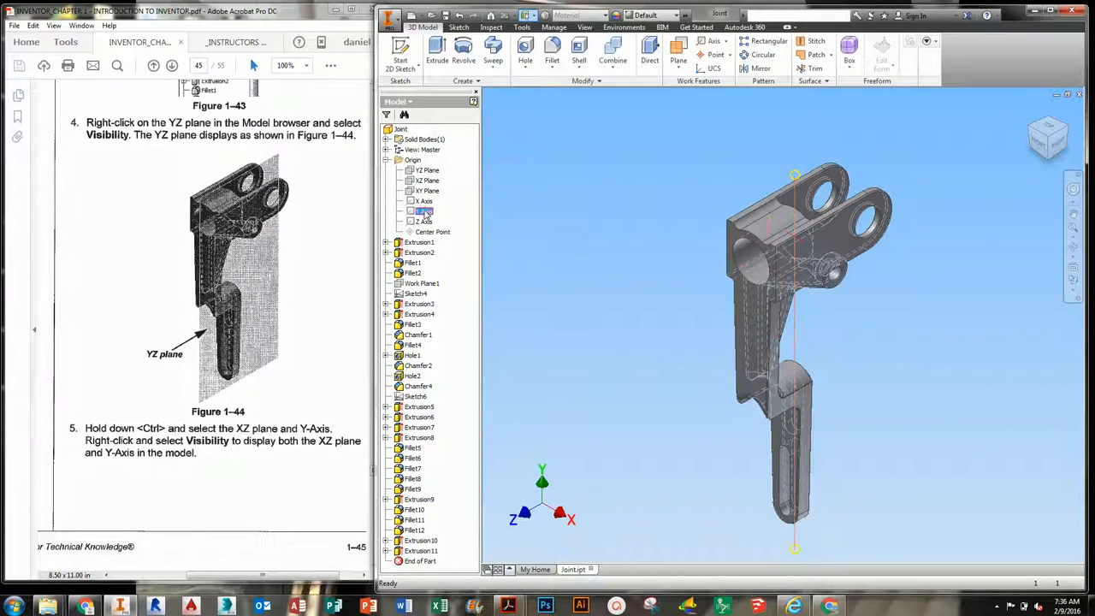
click(423, 201)
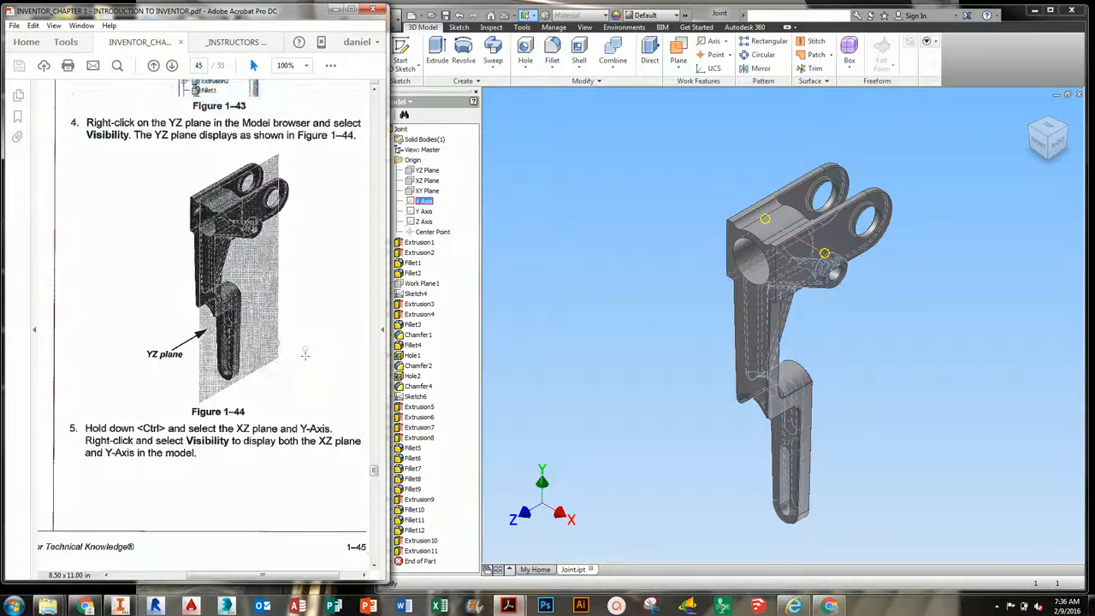
- Read Task 7 steps 6 and 7 and Task 8 in the exercise PDF, and clear the selection in Inventor
scroll(304, 365, down, 15)
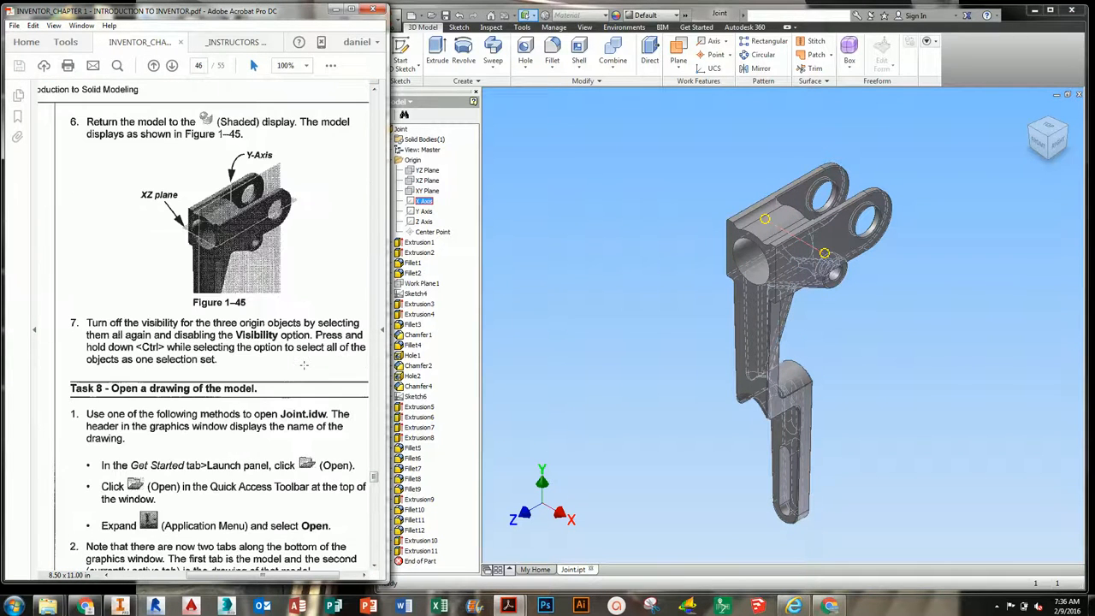
scroll(304, 366, down, 3)
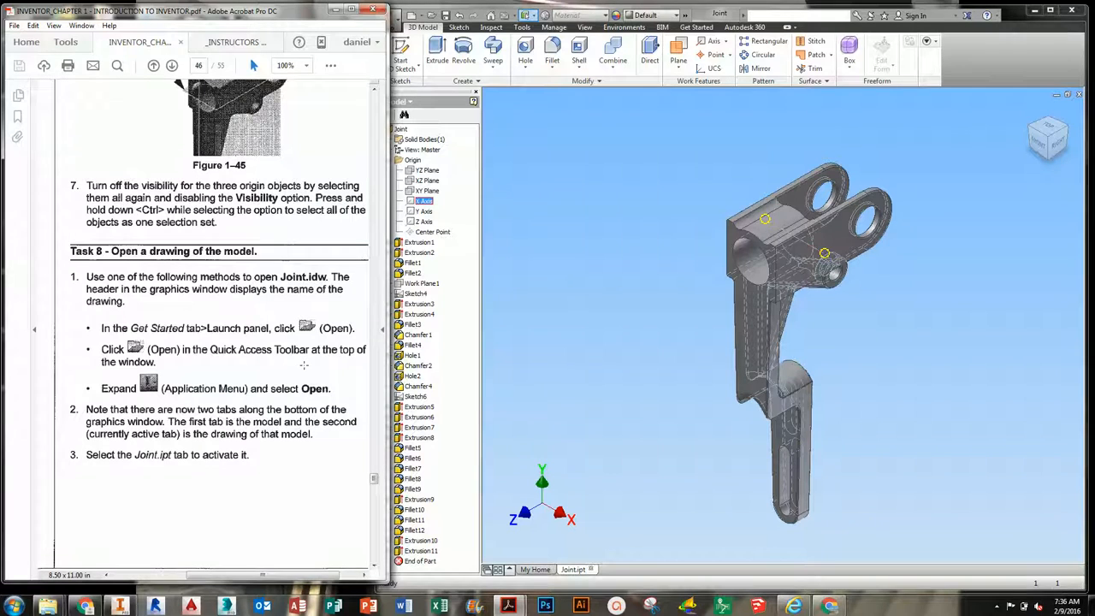
scroll(304, 366, down, 3)
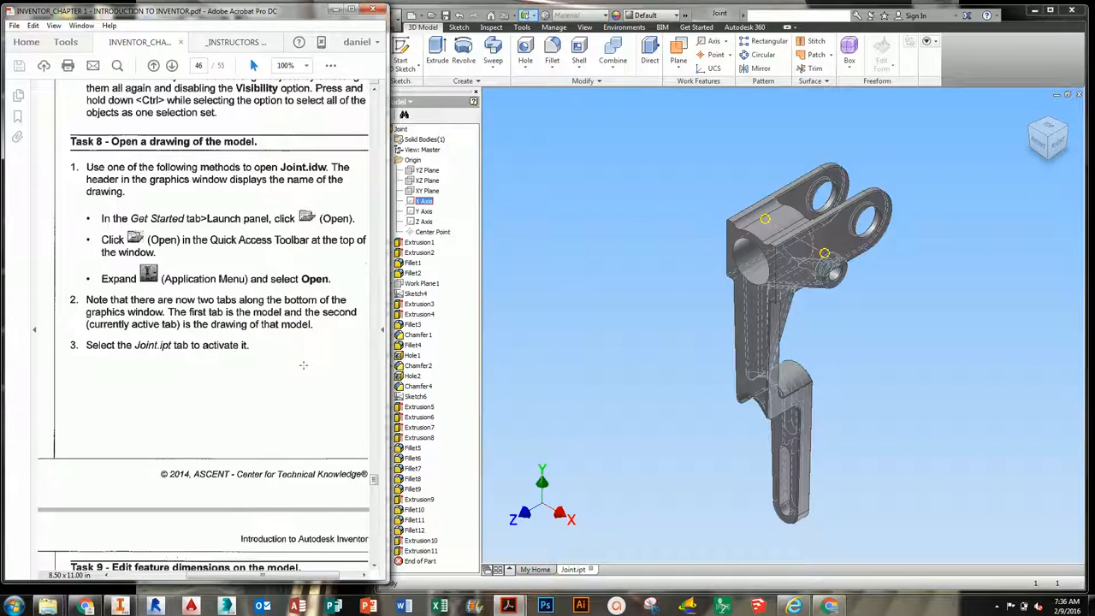
click(835, 272)
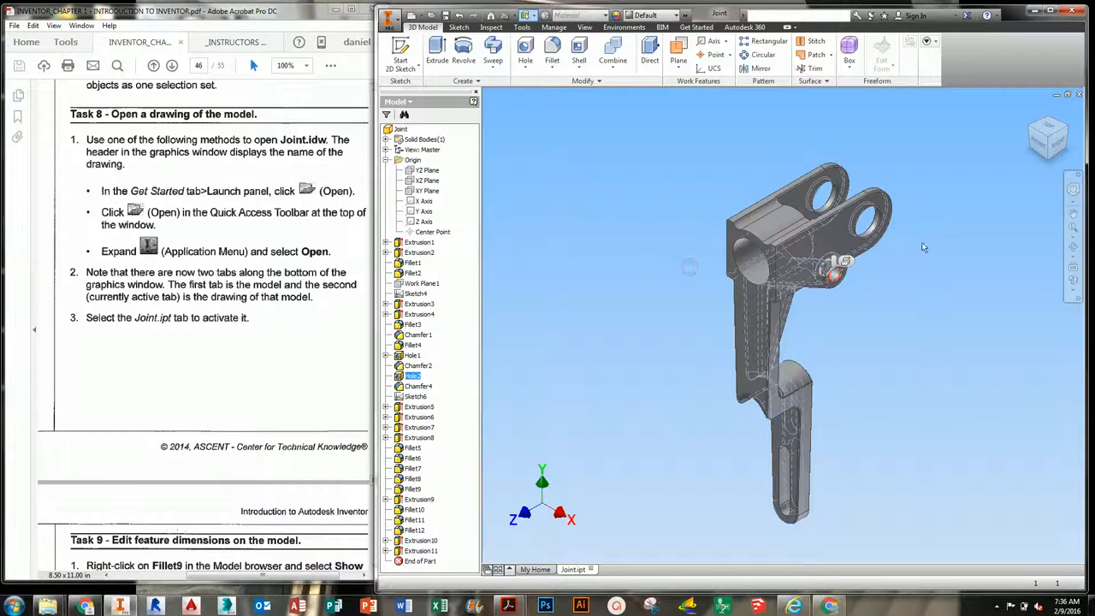
click(694, 189)
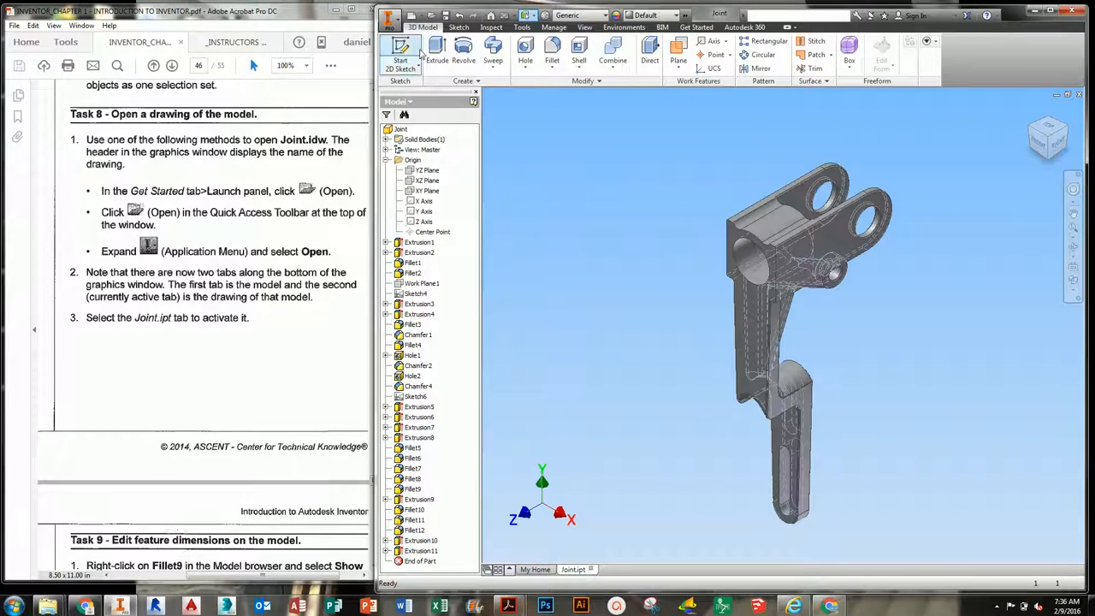
- Open the Joint.idw drawing from the Autodesk Inventor 2015 Intro Class folder
click(390, 17)
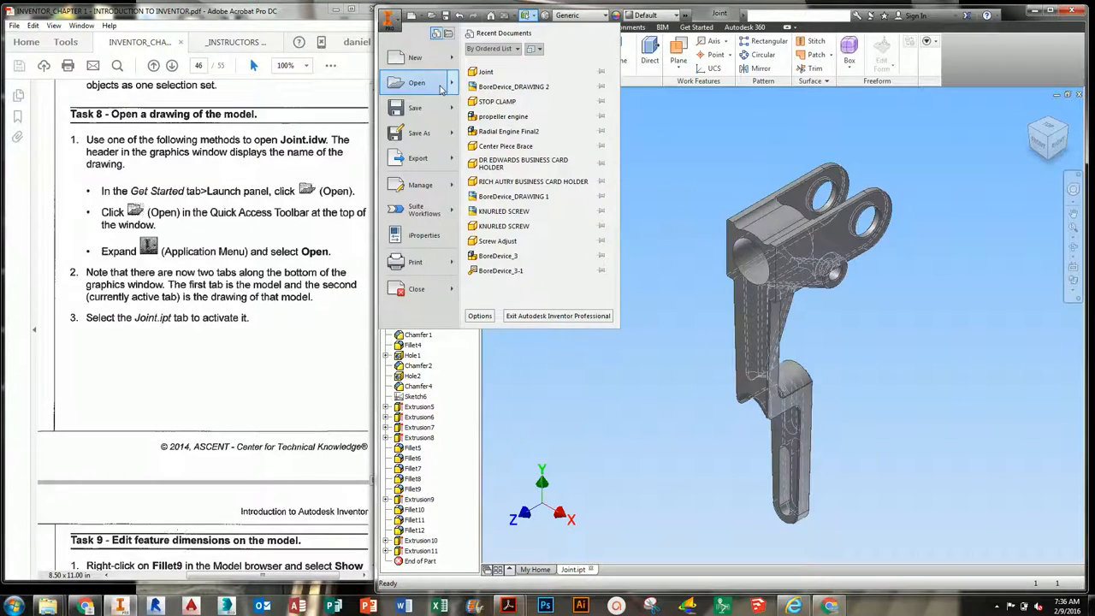
mouse_move(441, 88)
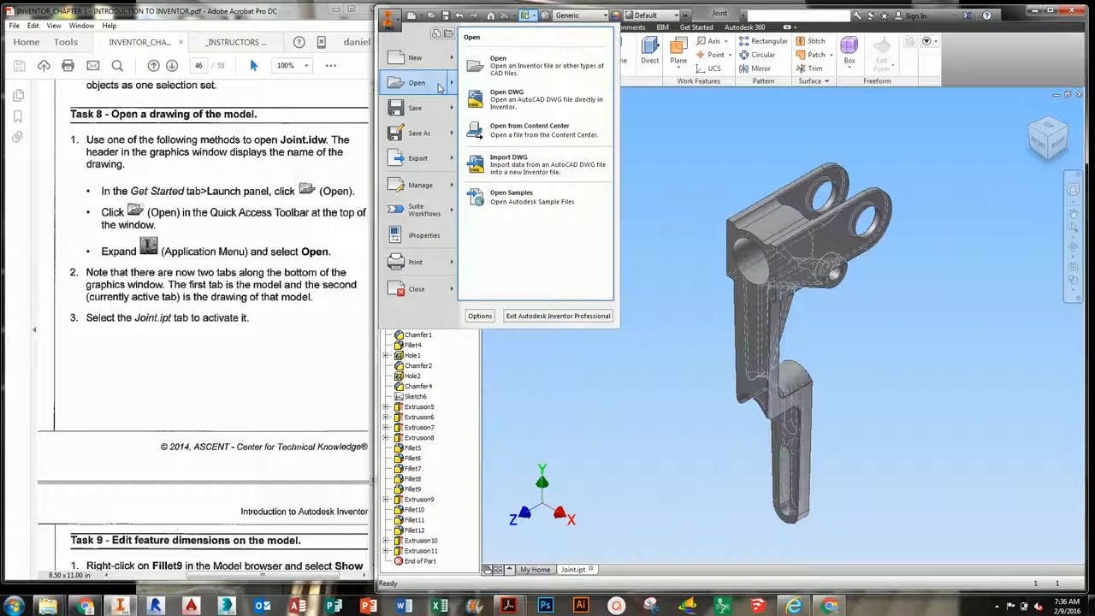
click(416, 83)
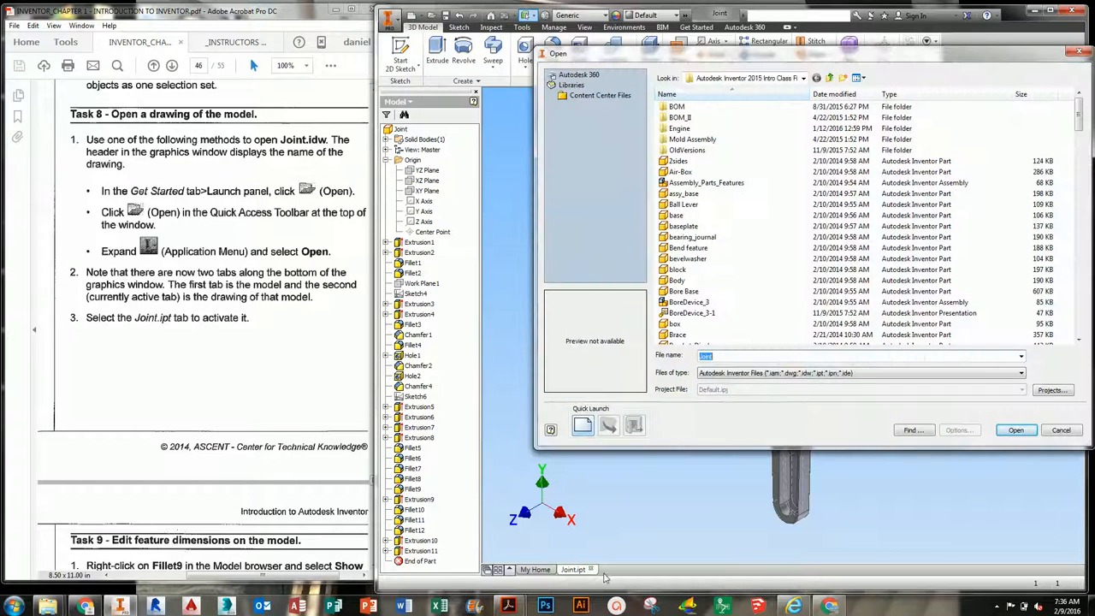
click(691, 237)
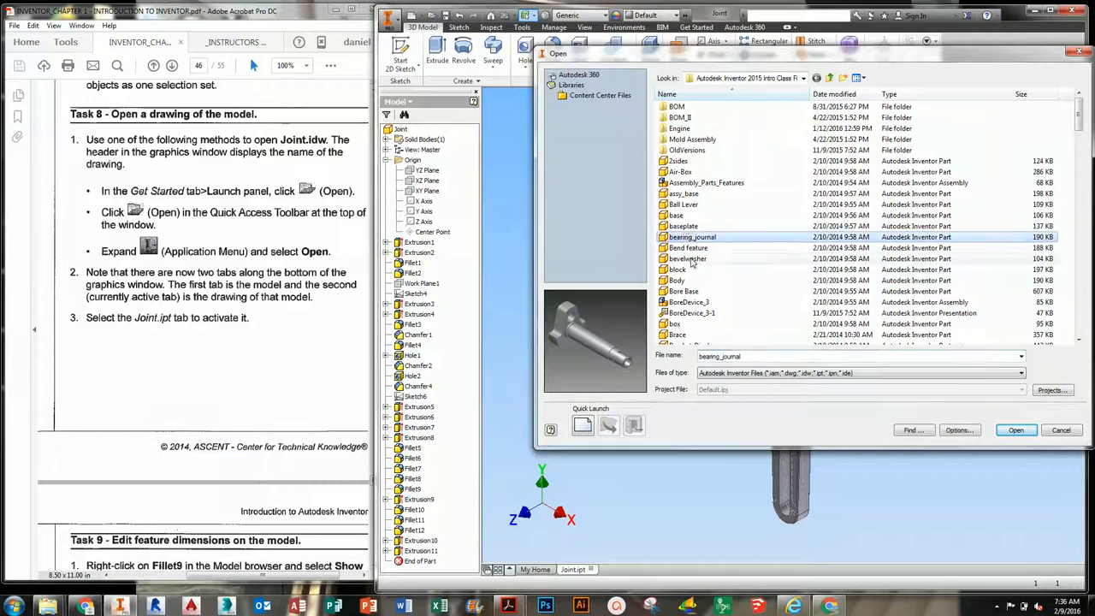
scroll(693, 257, down, 10)
scroll(691, 270, down, 10)
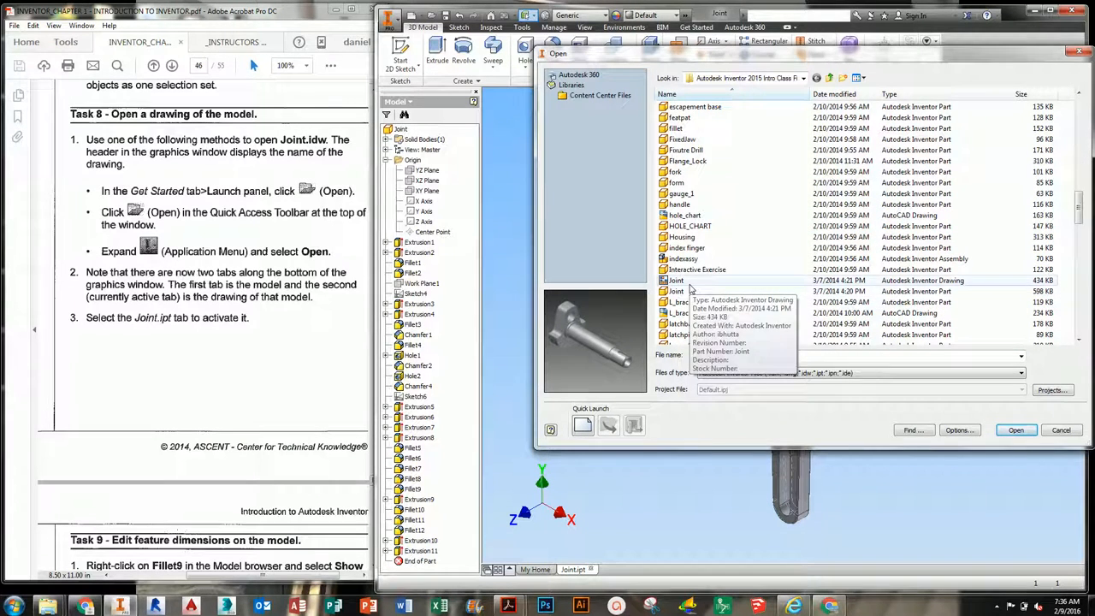
click(687, 282)
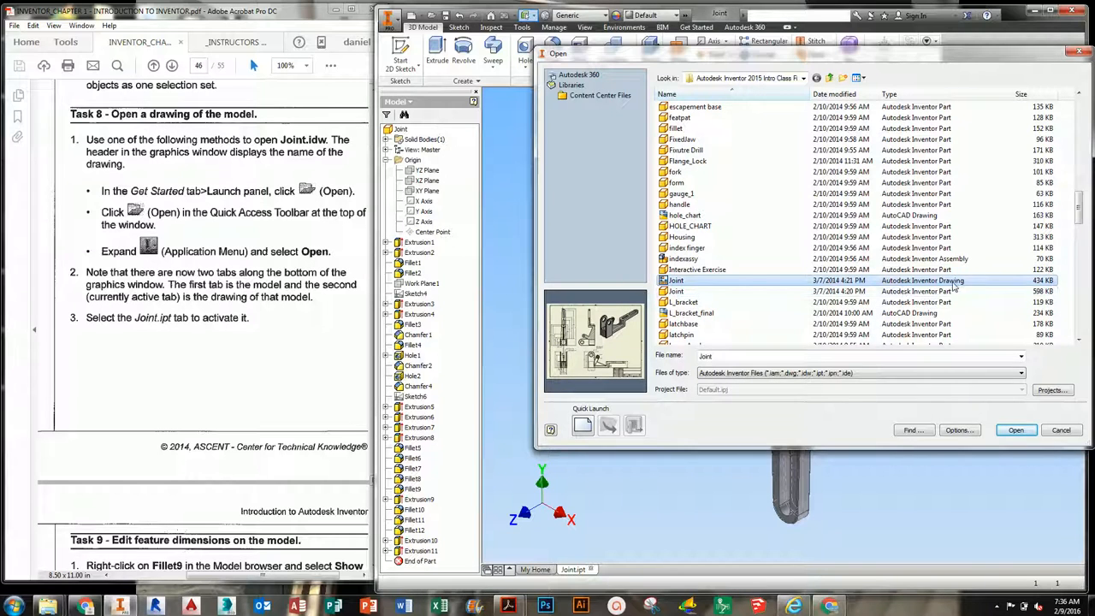
click(1015, 430)
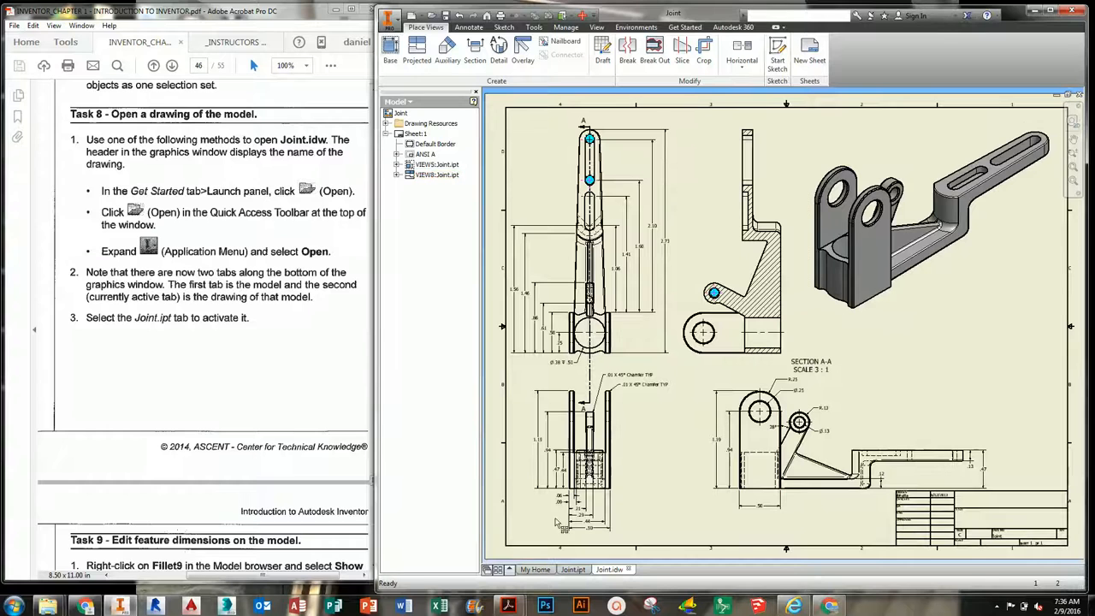
- Switch between the Joint.ipt model and the Joint.idw drawing while reading Task 8 steps 2 and 3 in the exercise PDF
click(572, 569)
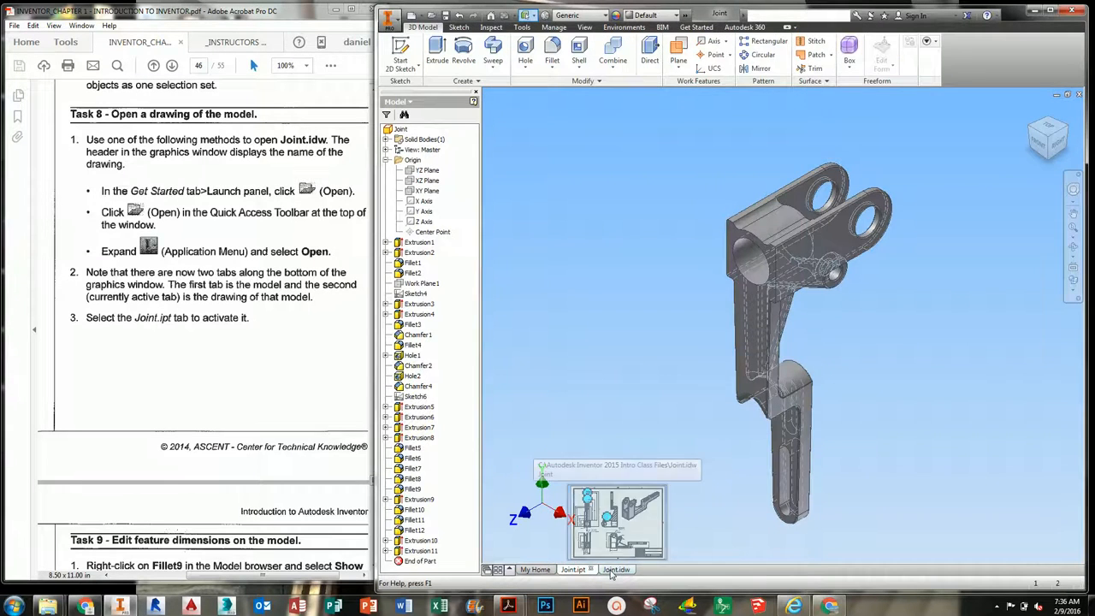
click(614, 569)
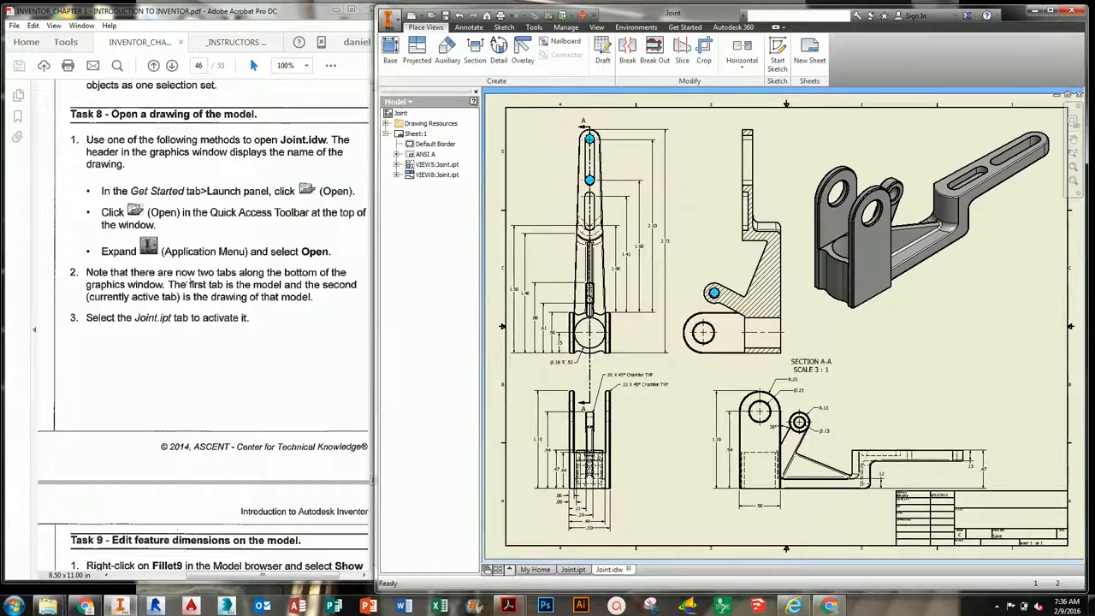
click(196, 284)
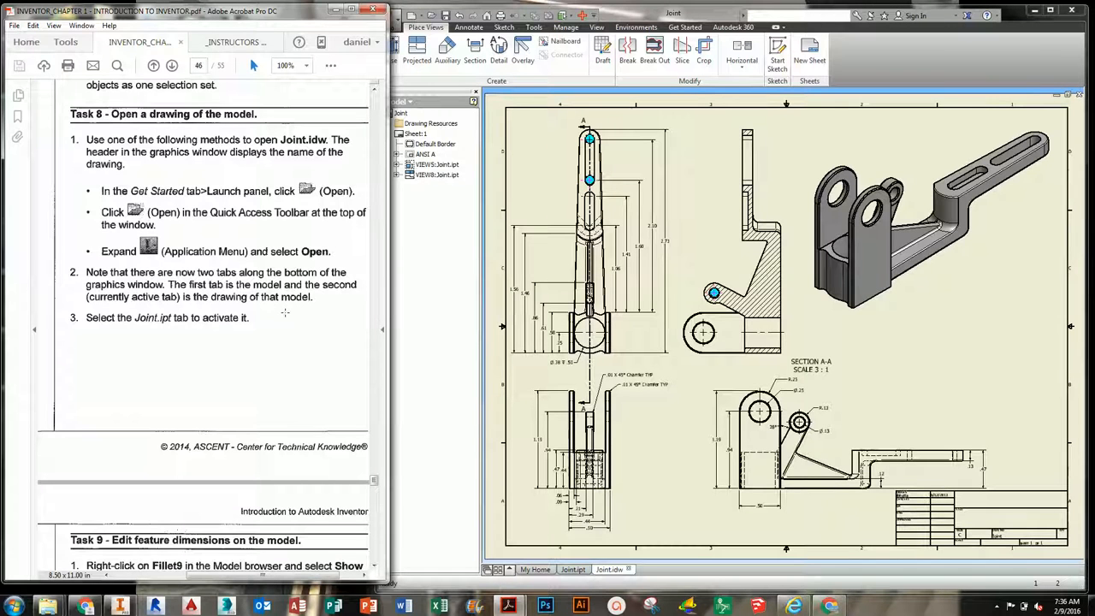
scroll(285, 312, down, 2)
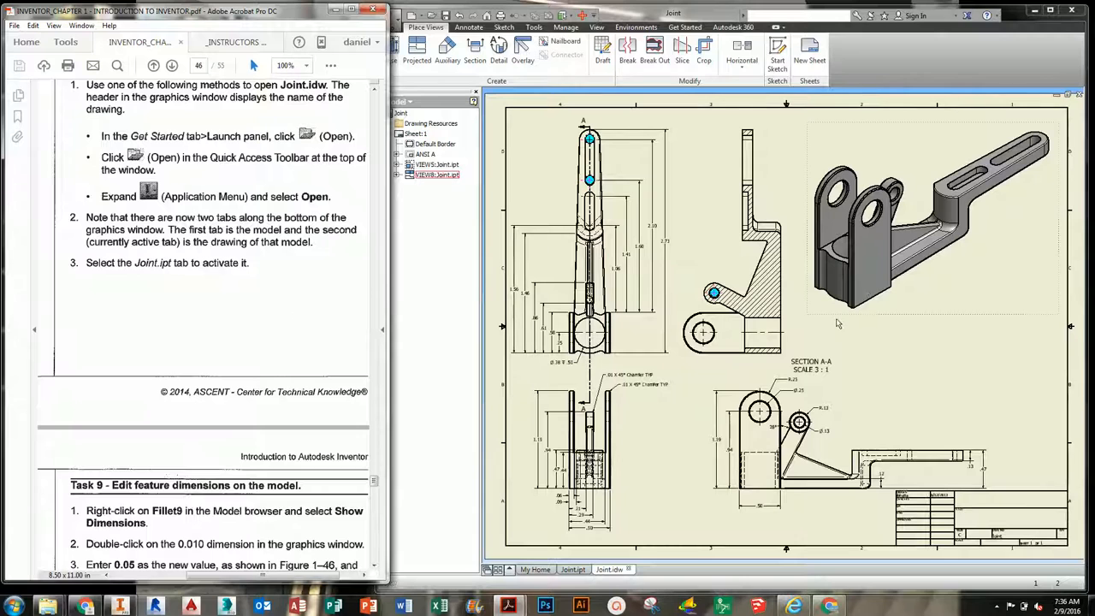
click(896, 317)
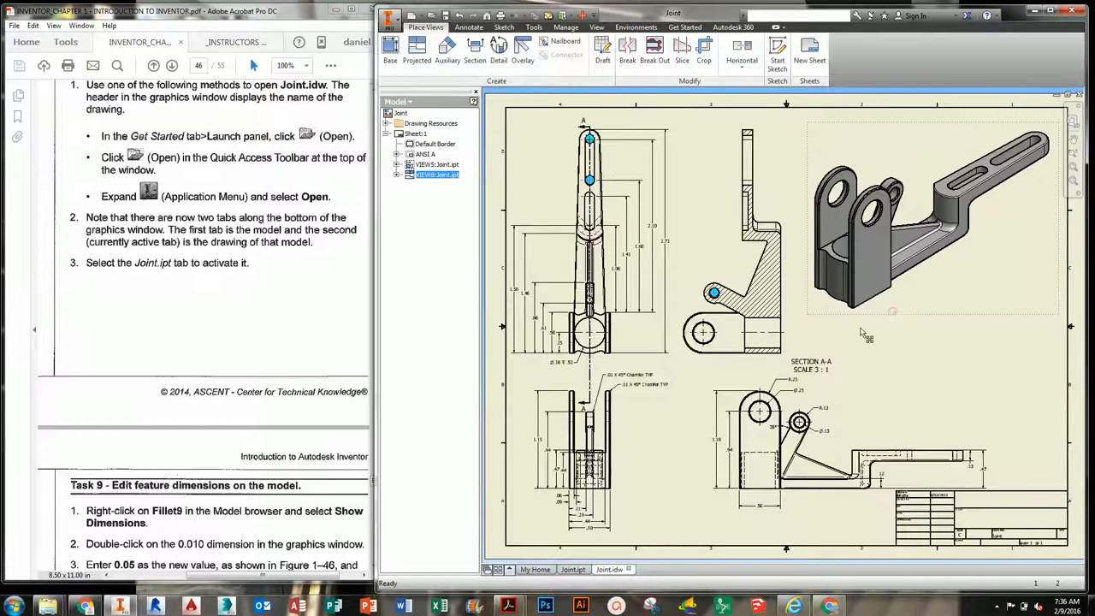
click(573, 570)
click(616, 569)
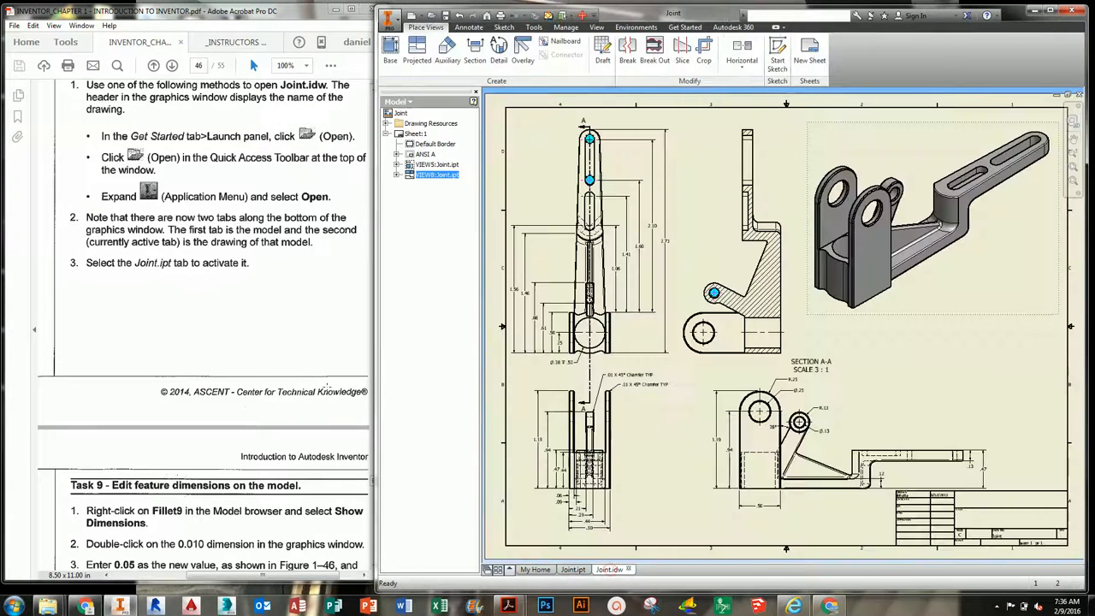
- Read Task 9 steps 1 to 5 on editing feature dimensions in the exercise PDF
click(298, 321)
scroll(301, 321, down, 5)
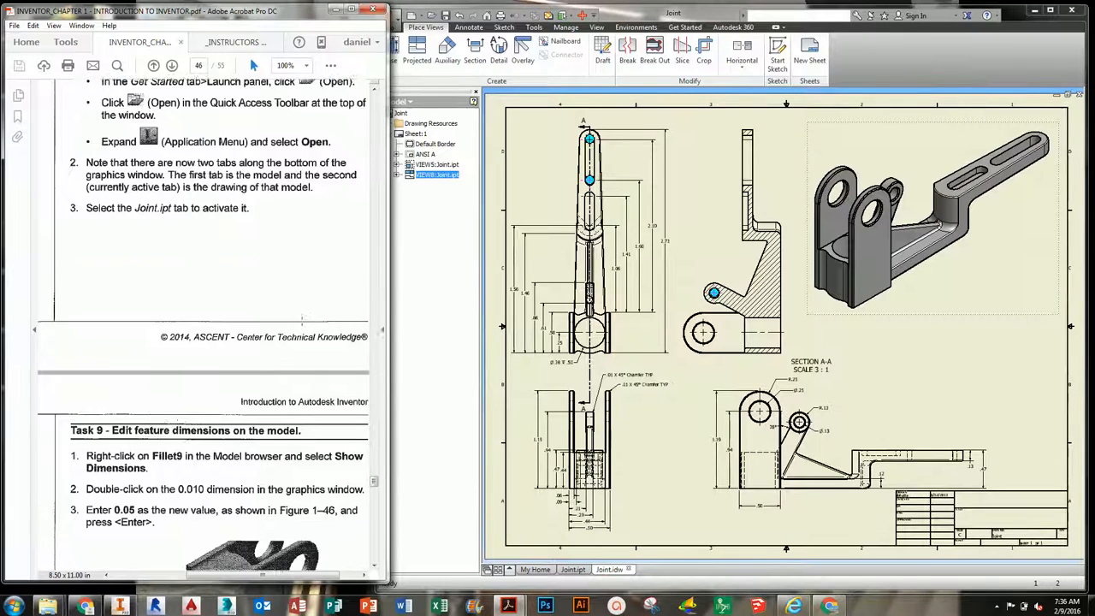
scroll(301, 321, up, 1)
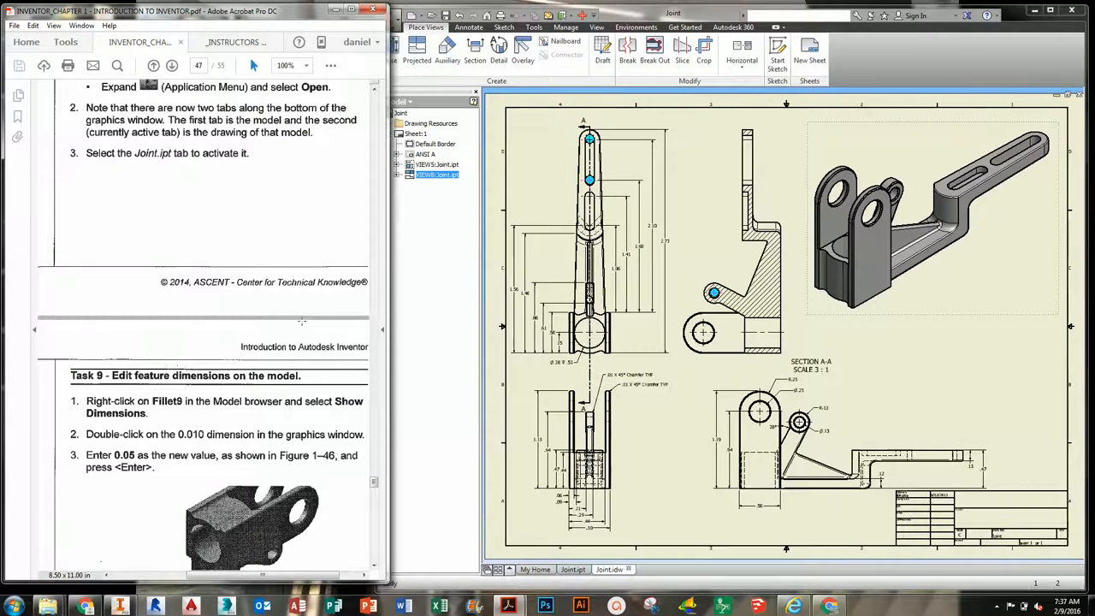
scroll(301, 321, up, 1)
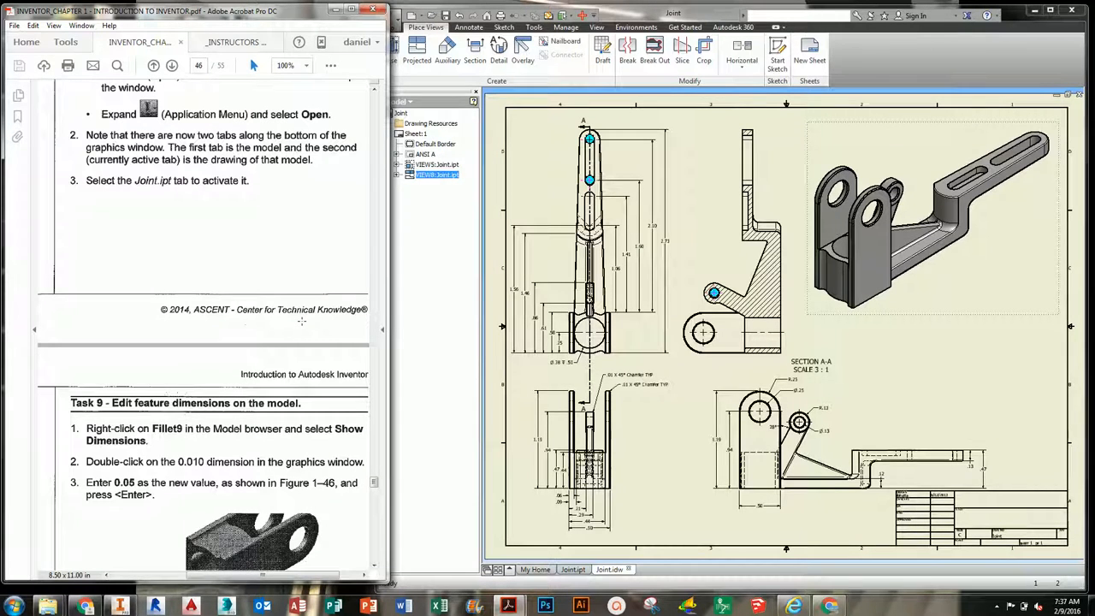
scroll(301, 320, down, 3)
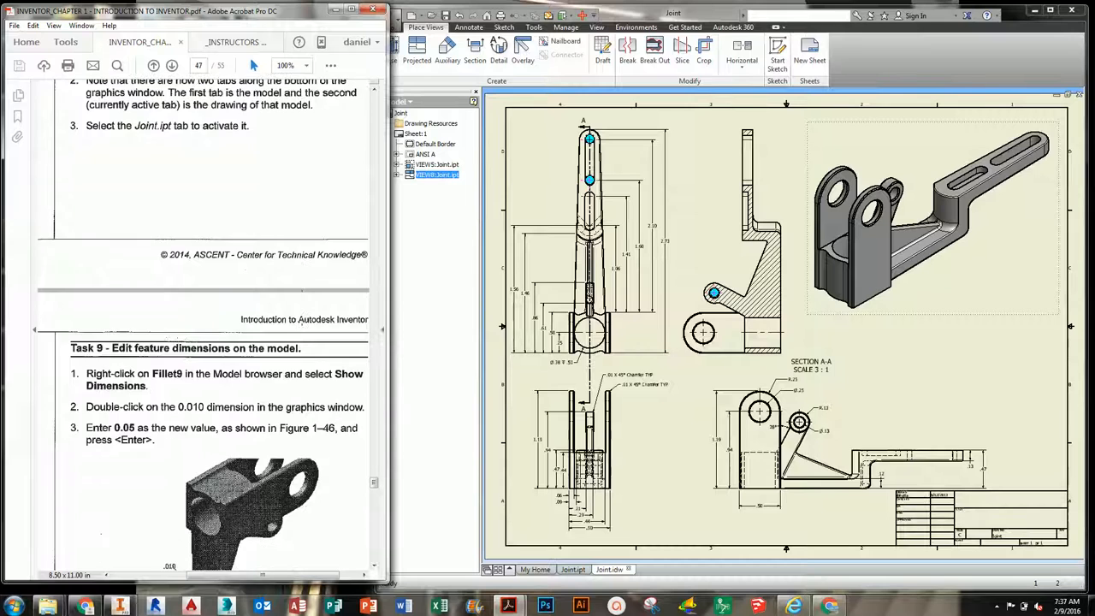
scroll(302, 321, down, 7)
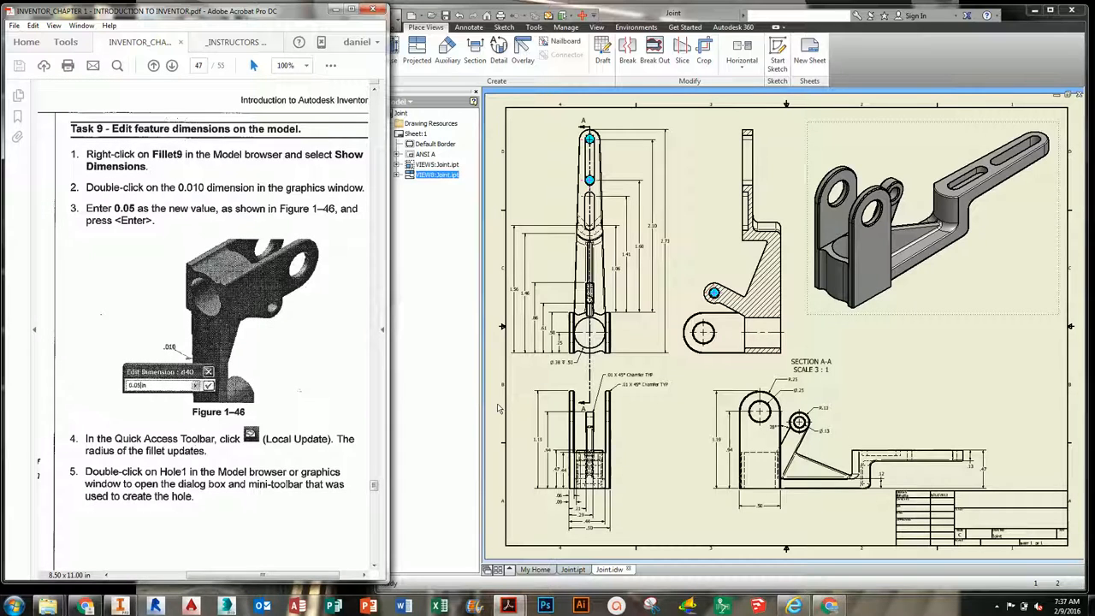
- Return to the Joint.ipt model in Inventor, show Fillet9's dimension, set it to 0.05 in, and run a Local Update
click(574, 570)
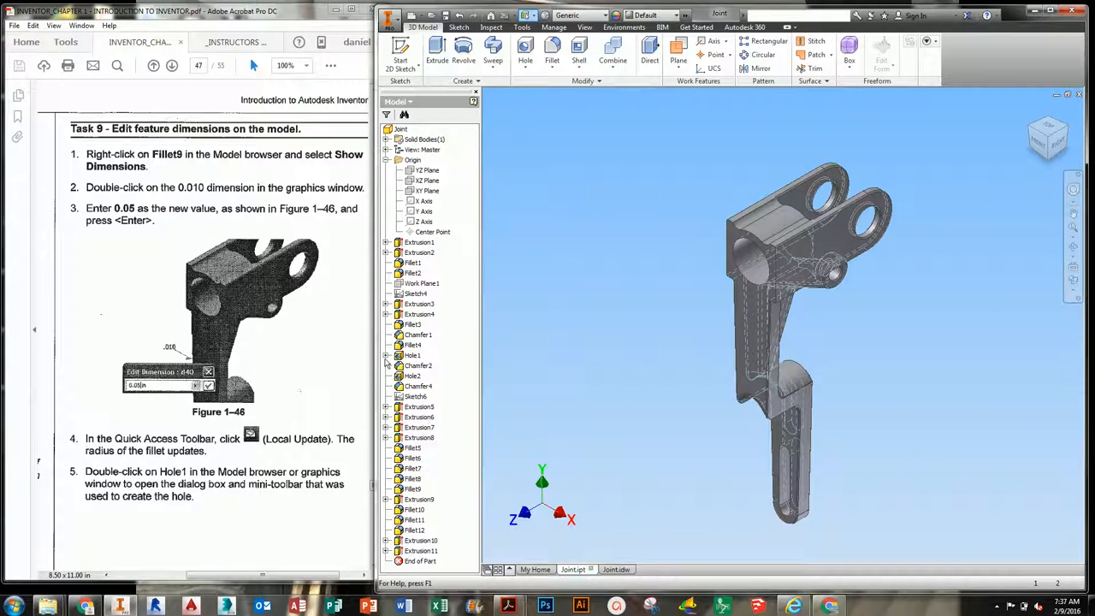
click(337, 278)
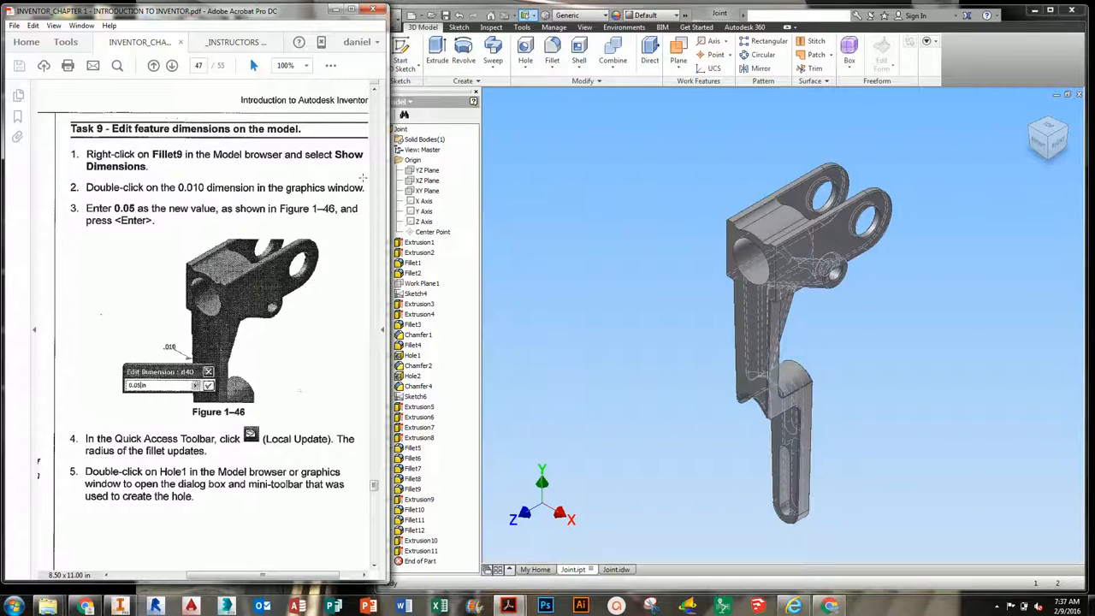
click(415, 492)
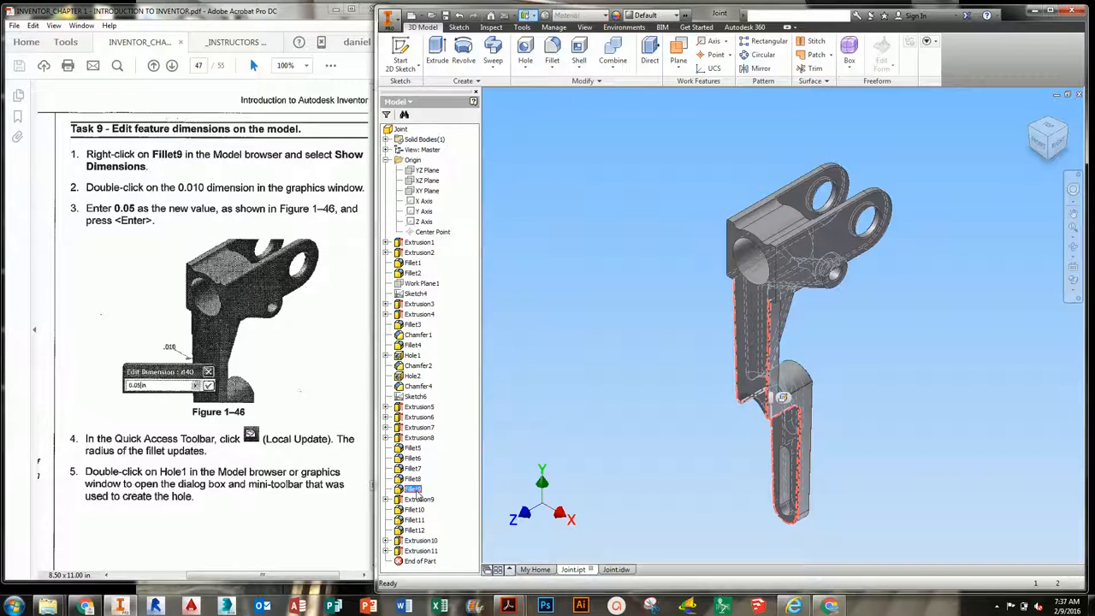
right_click(416, 490)
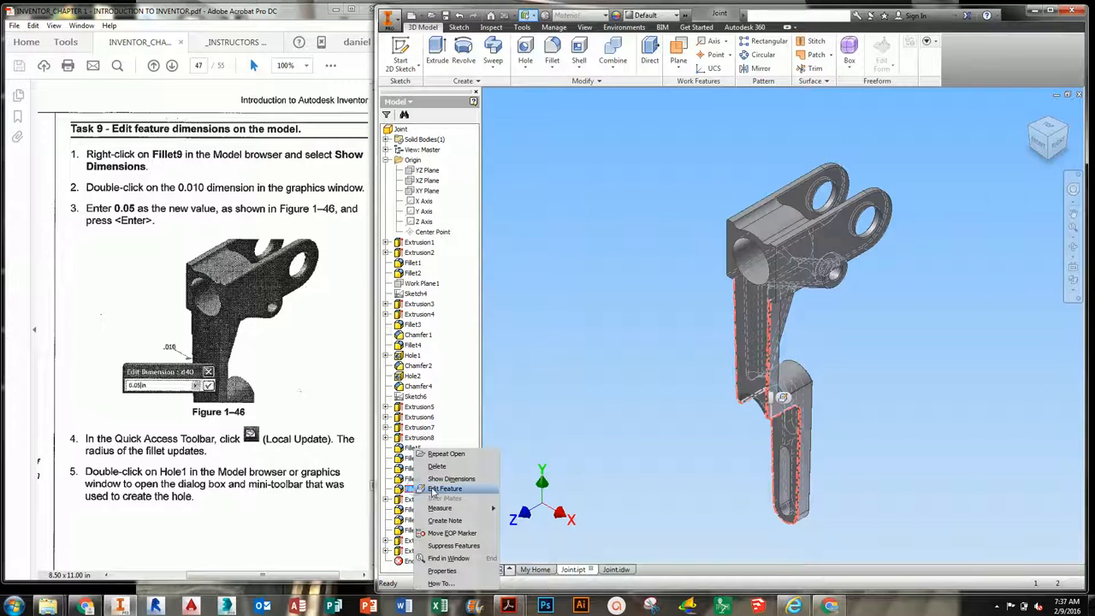
click(445, 479)
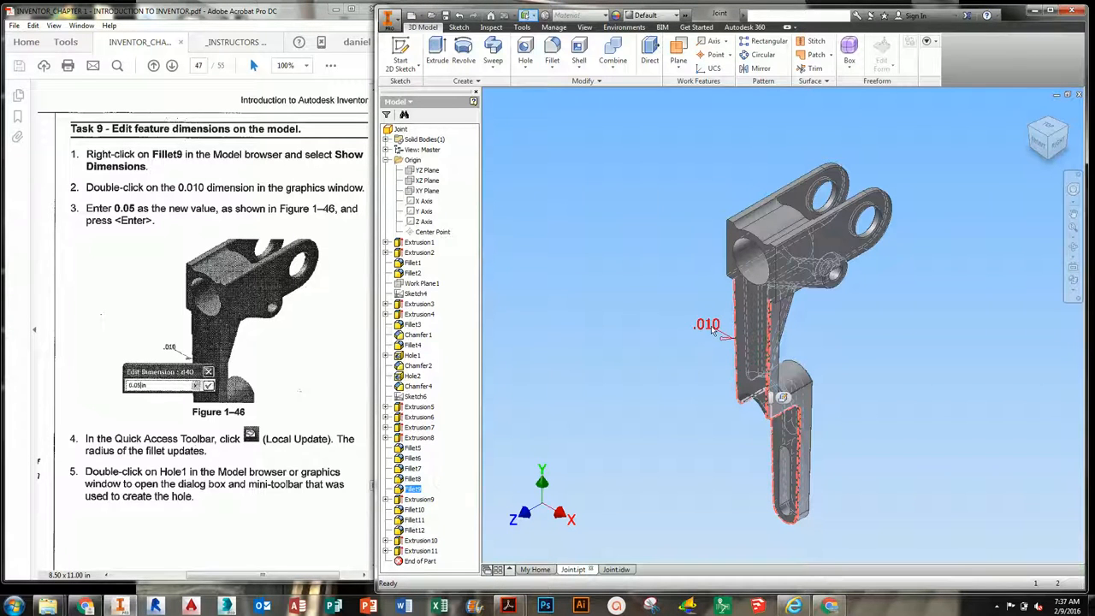
click(704, 302)
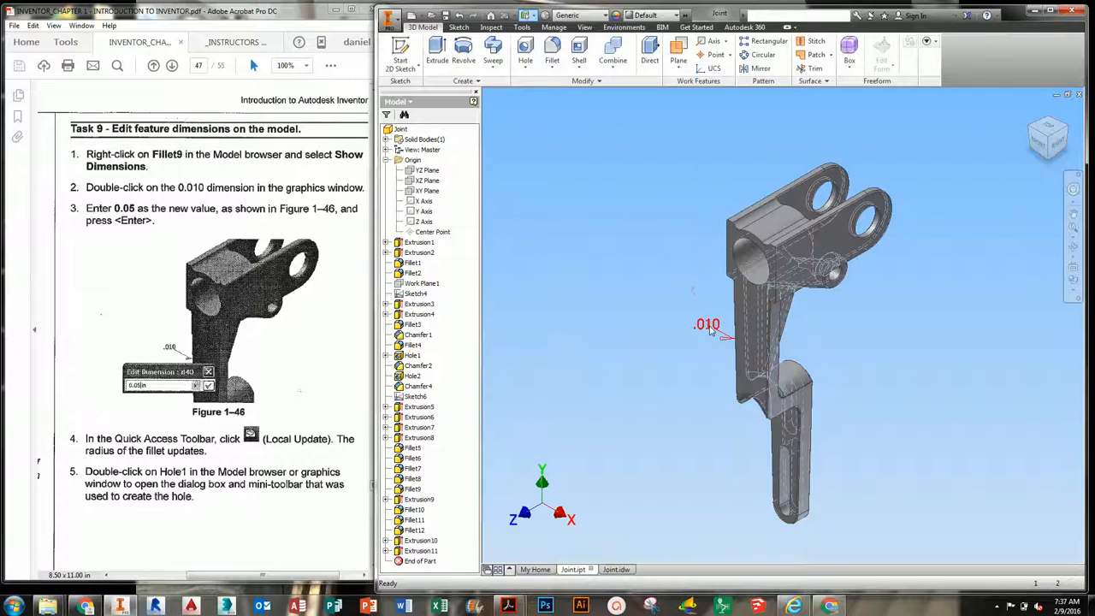
double_click(708, 328)
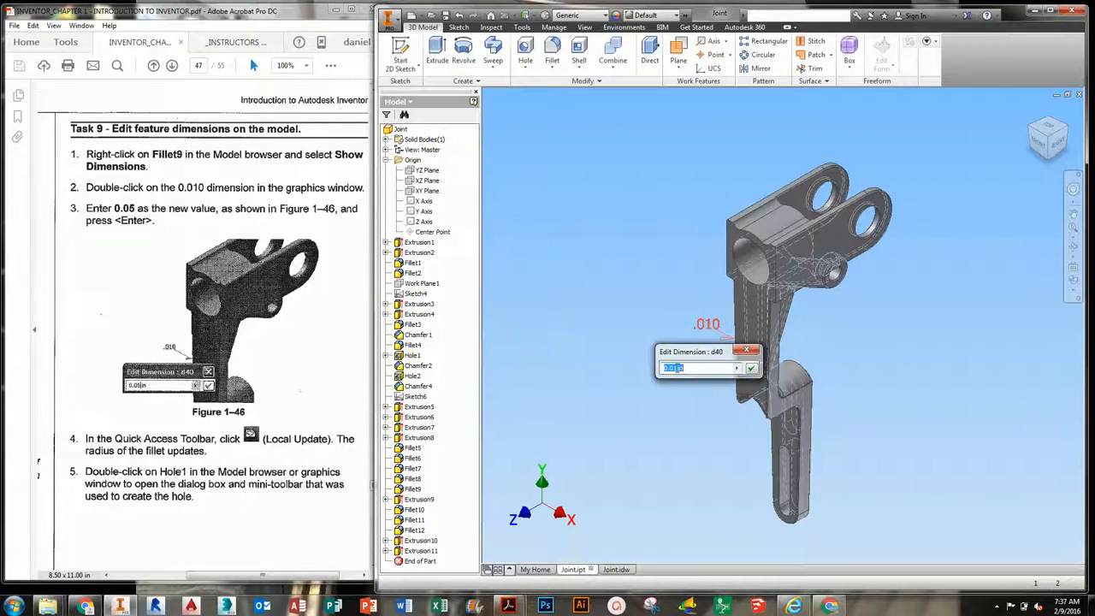
click(674, 366)
click(752, 368)
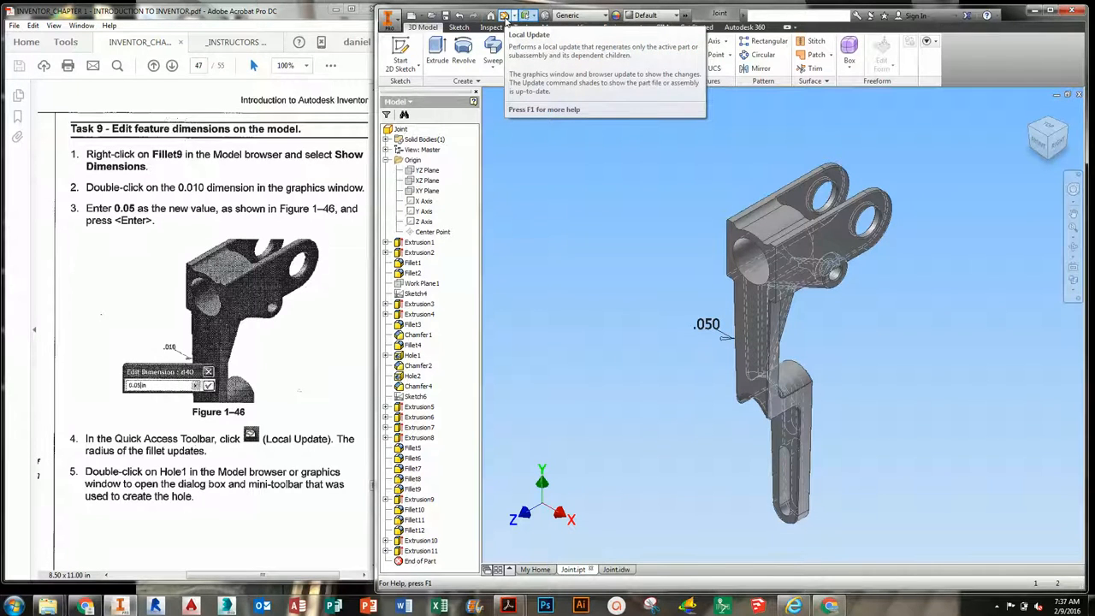
click(504, 16)
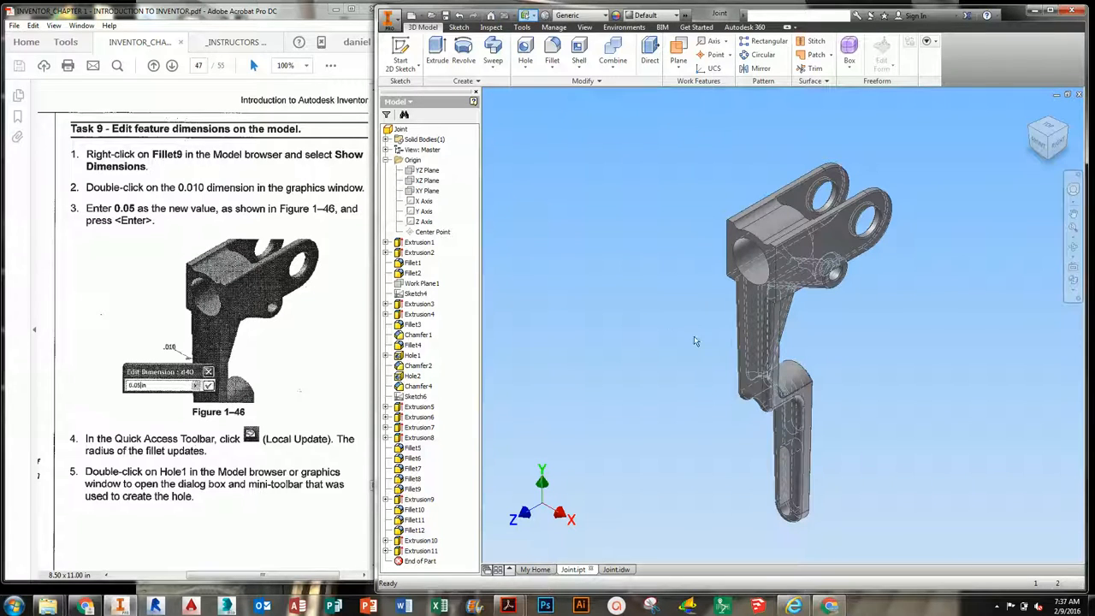
- Set the visual style to Shaded, then undo and reapply the Local Update to compare the Fillet9 change
click(1074, 294)
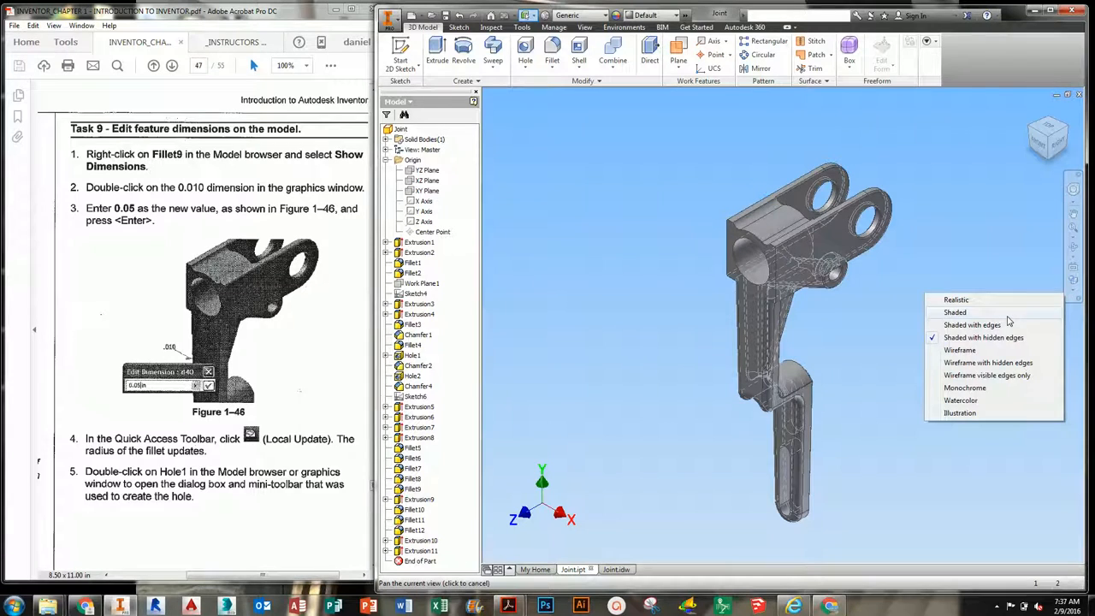
click(1006, 314)
click(459, 15)
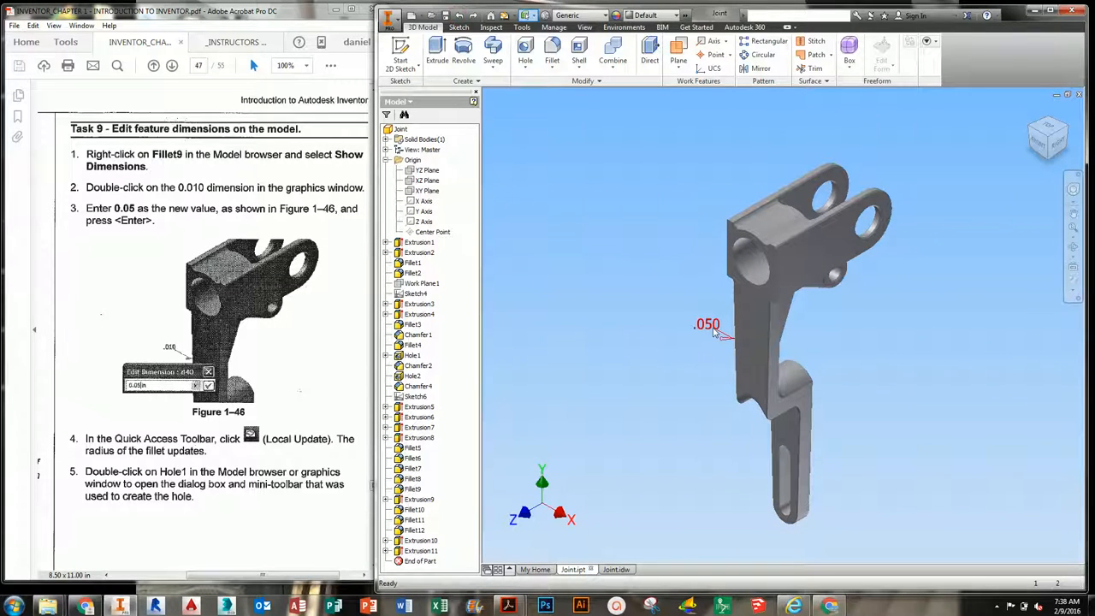
click(504, 16)
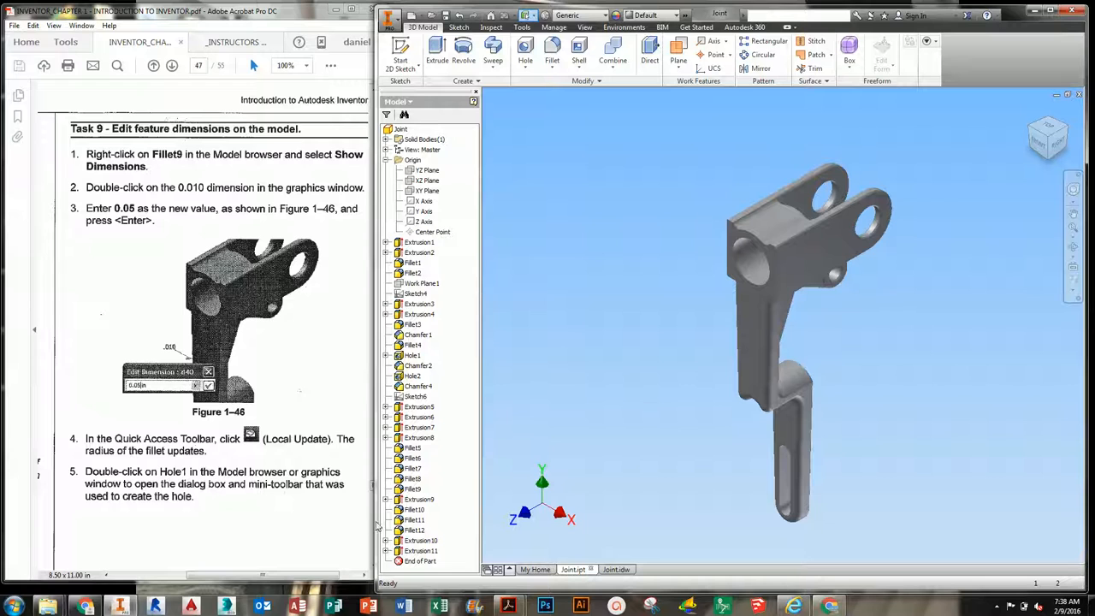
double_click(414, 355)
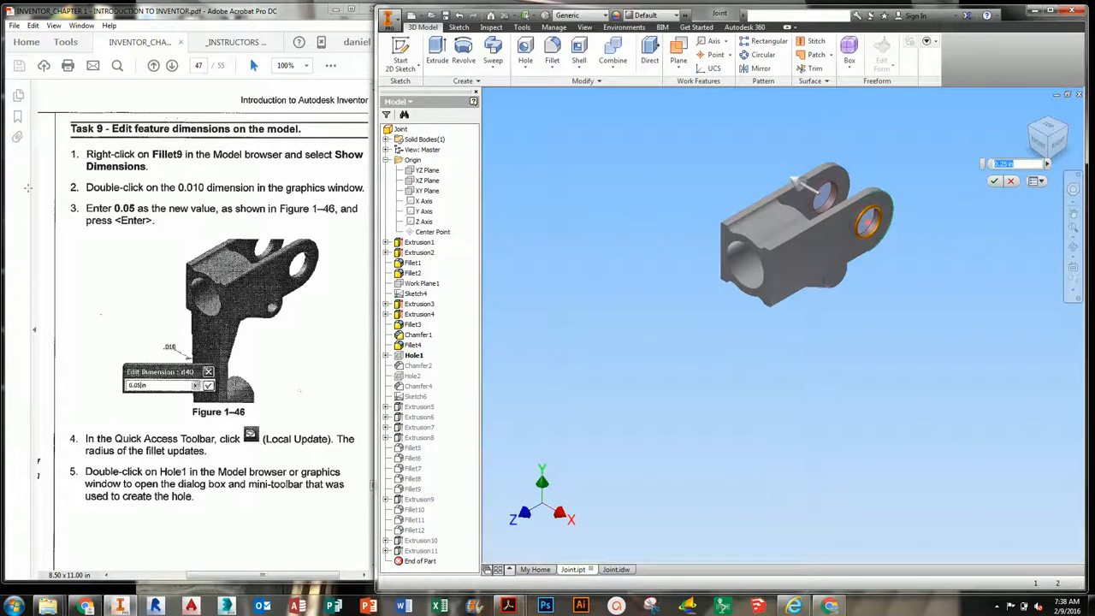
drag(41, 105, 697, 97)
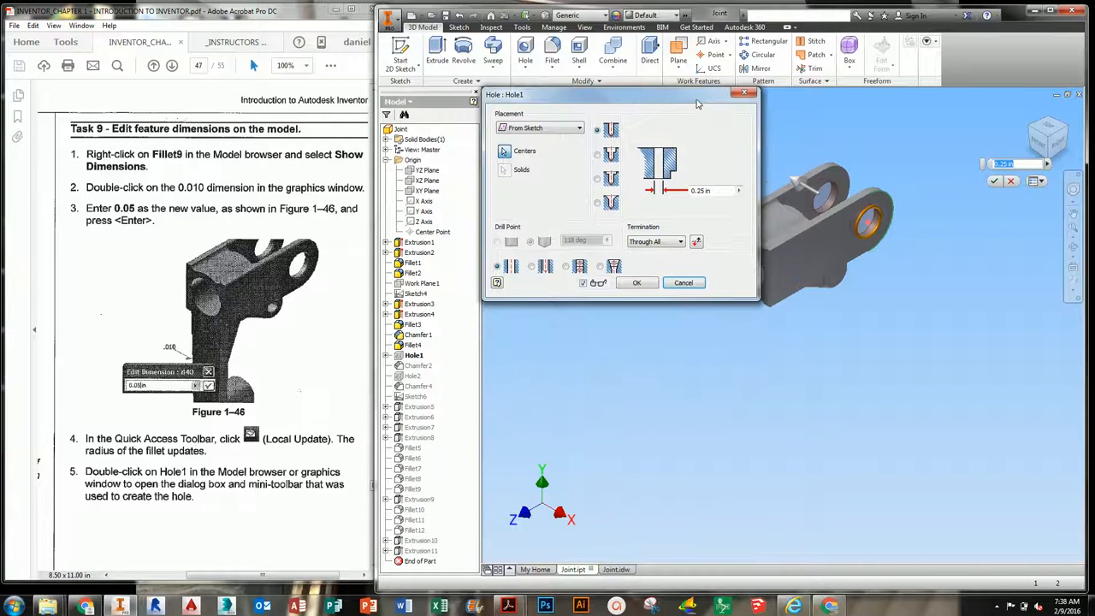
click(683, 282)
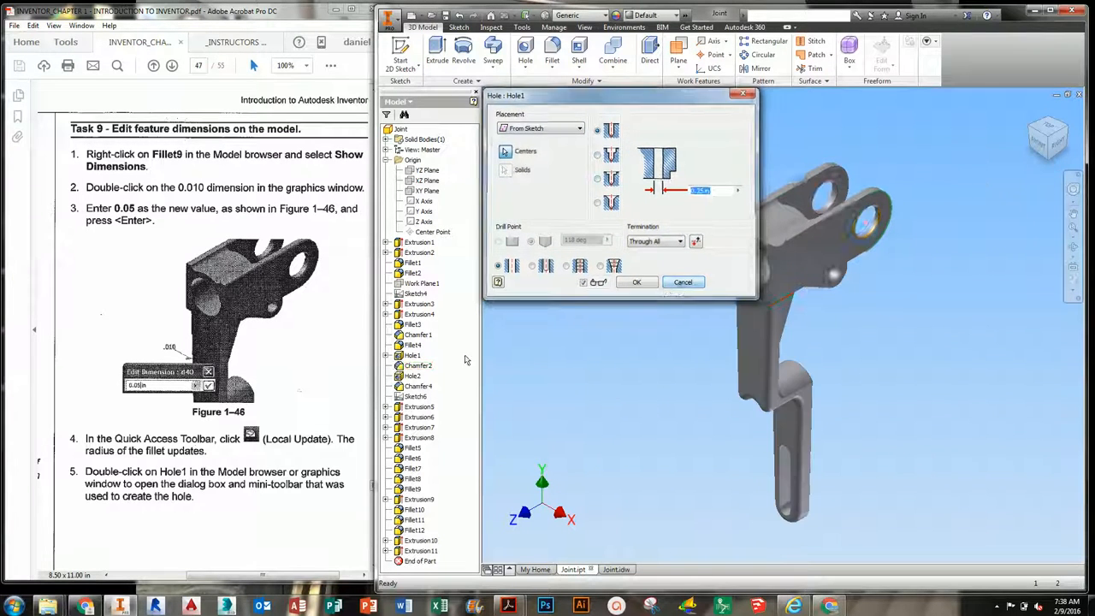
- Open Hole1 for editing, read Task 9 step 6 in the exercise PDF, and set the hole's diameter to 0.15 in
double_click(410, 357)
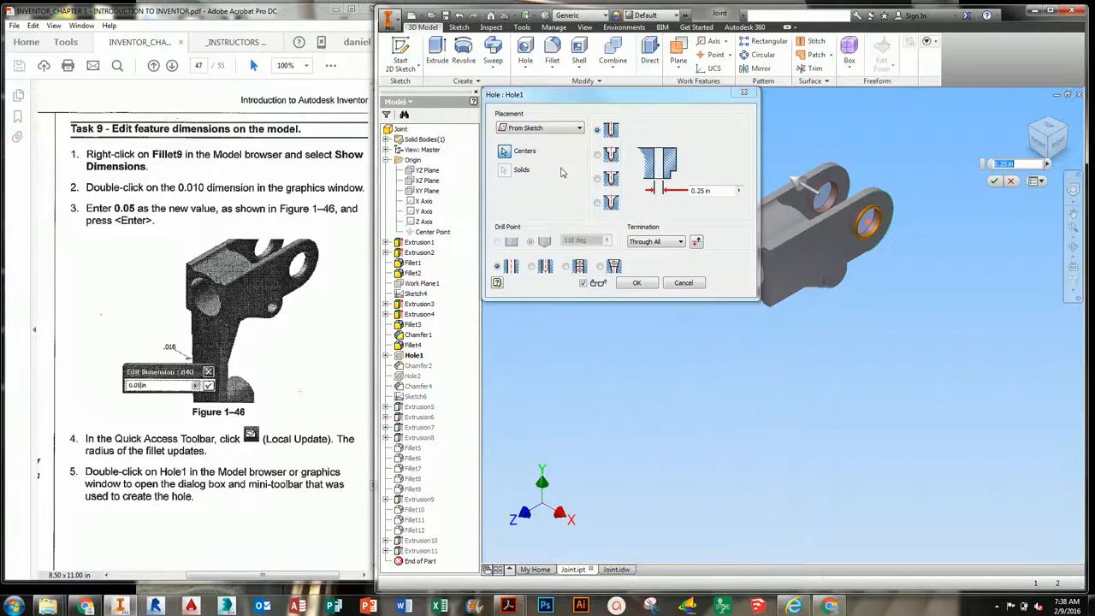
click(278, 476)
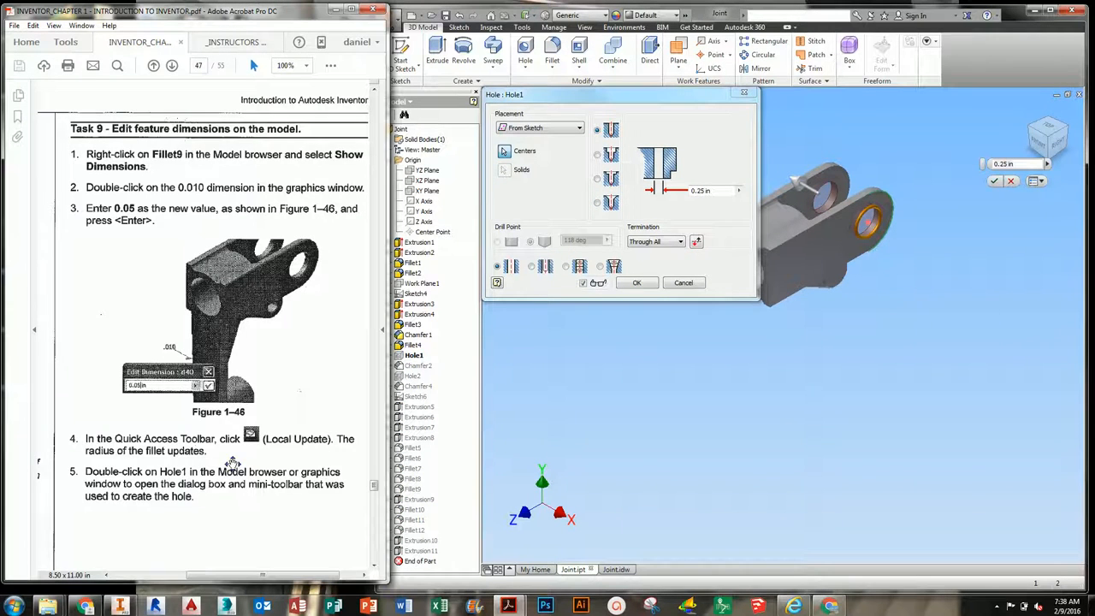
scroll(232, 466, down, 3)
scroll(231, 466, down, 8)
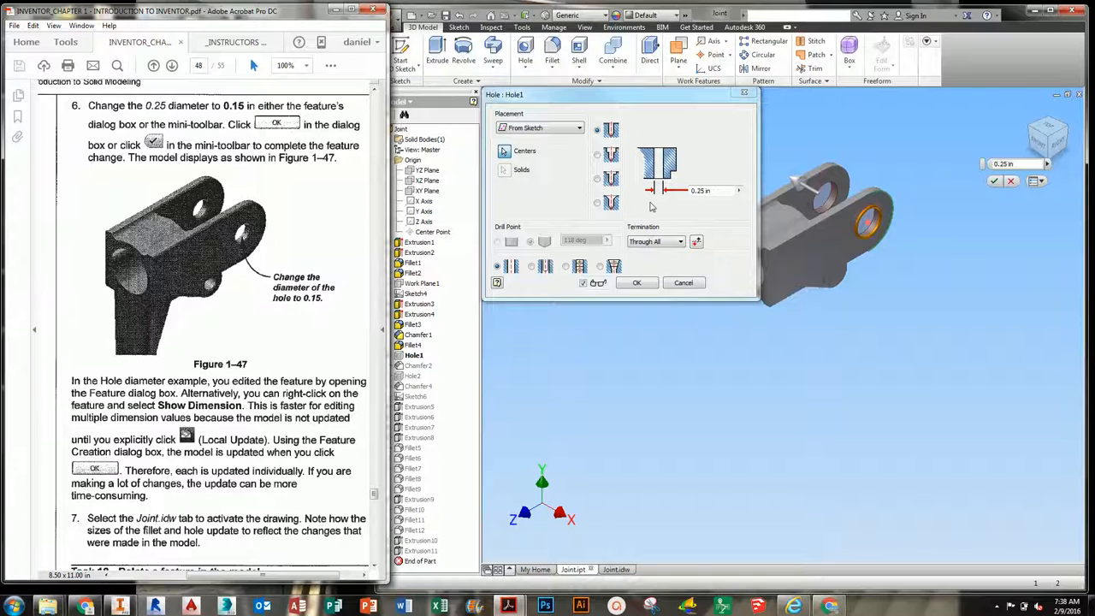
click(703, 198)
text(0.15)
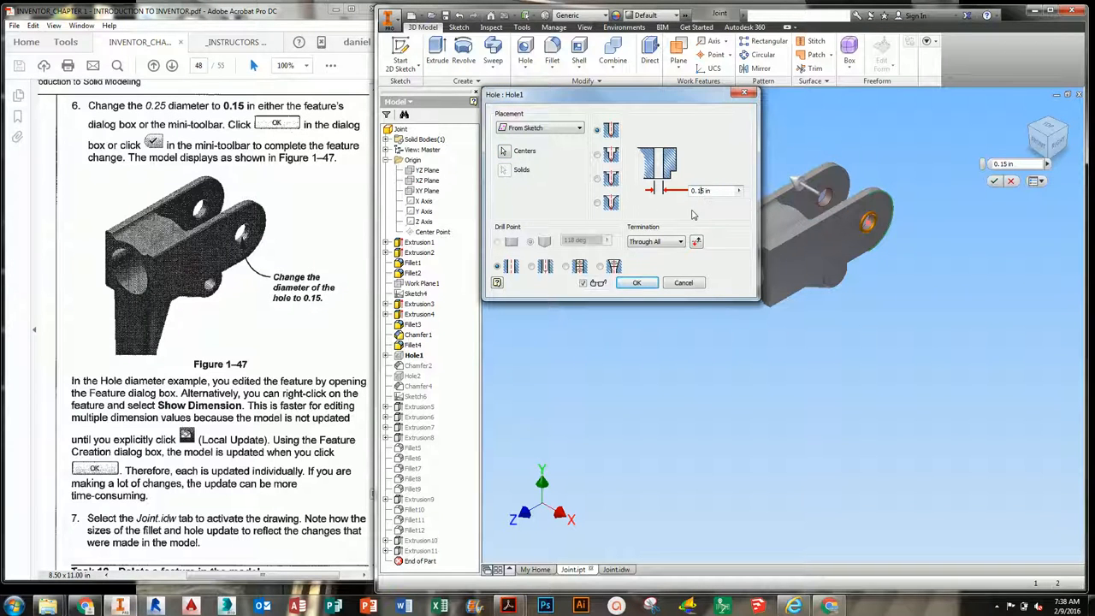
click(637, 283)
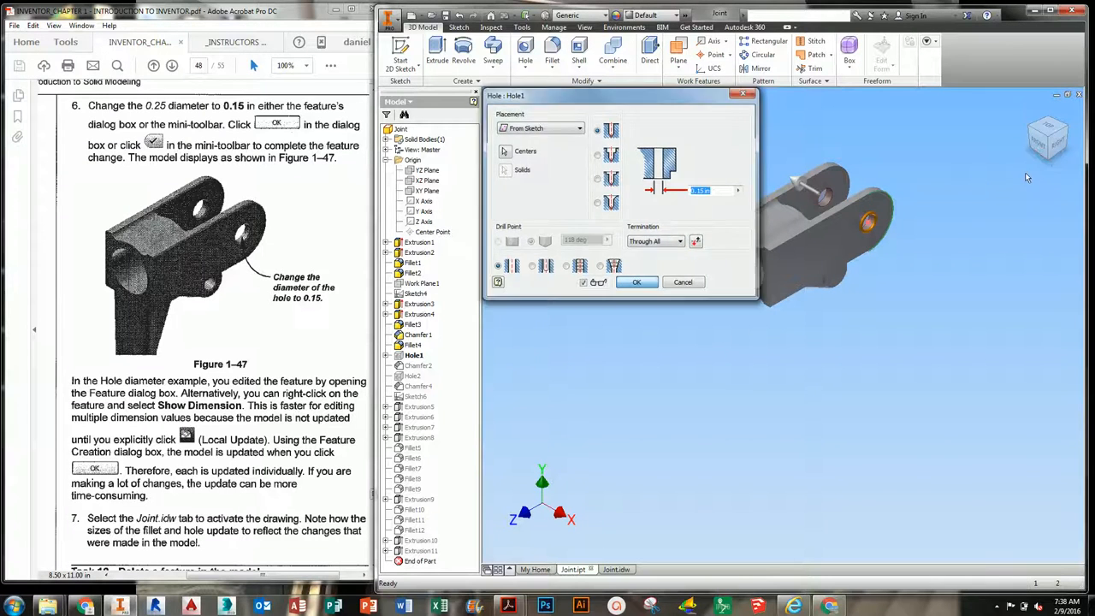
- Read the note below Figure 1-47, Task 9 step 7 and the start of Task 10 in the exercise PDF
click(247, 332)
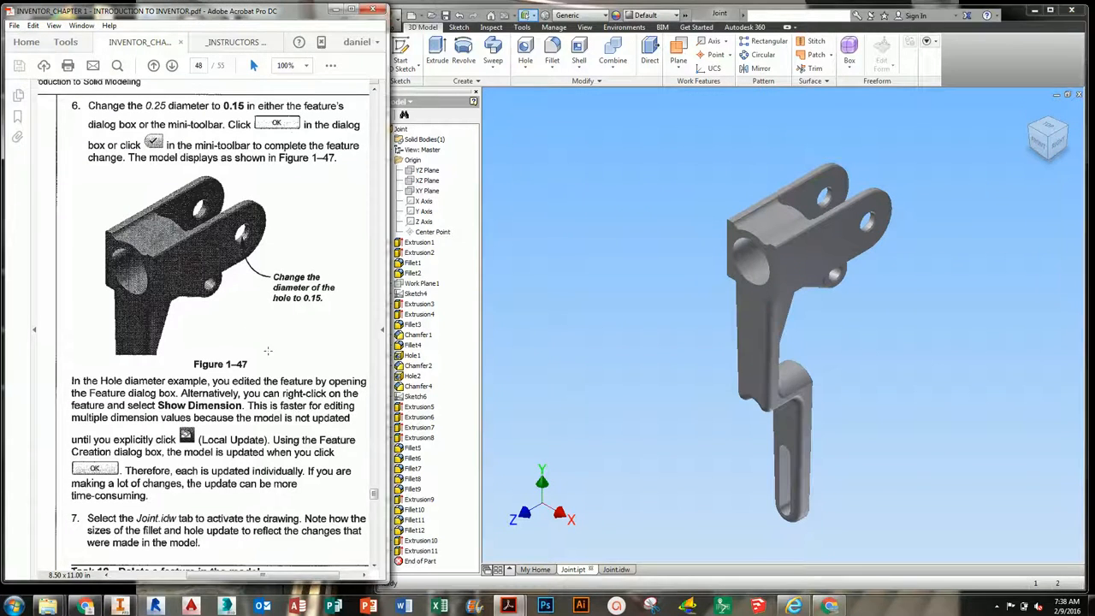
scroll(267, 350, down, 2)
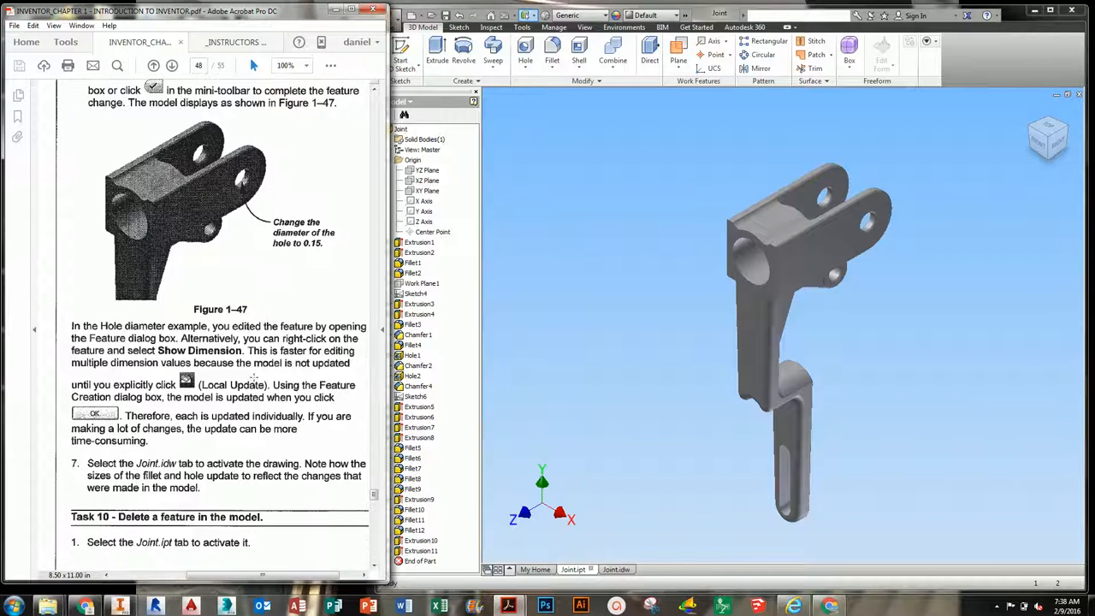
scroll(253, 377, down, 1)
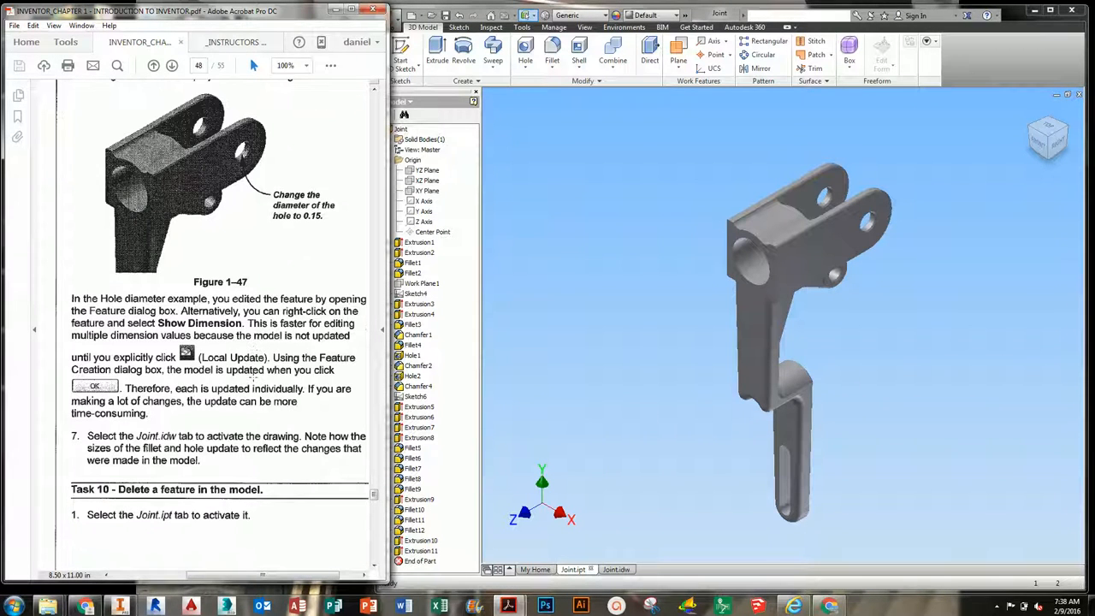
scroll(253, 377, down, 1)
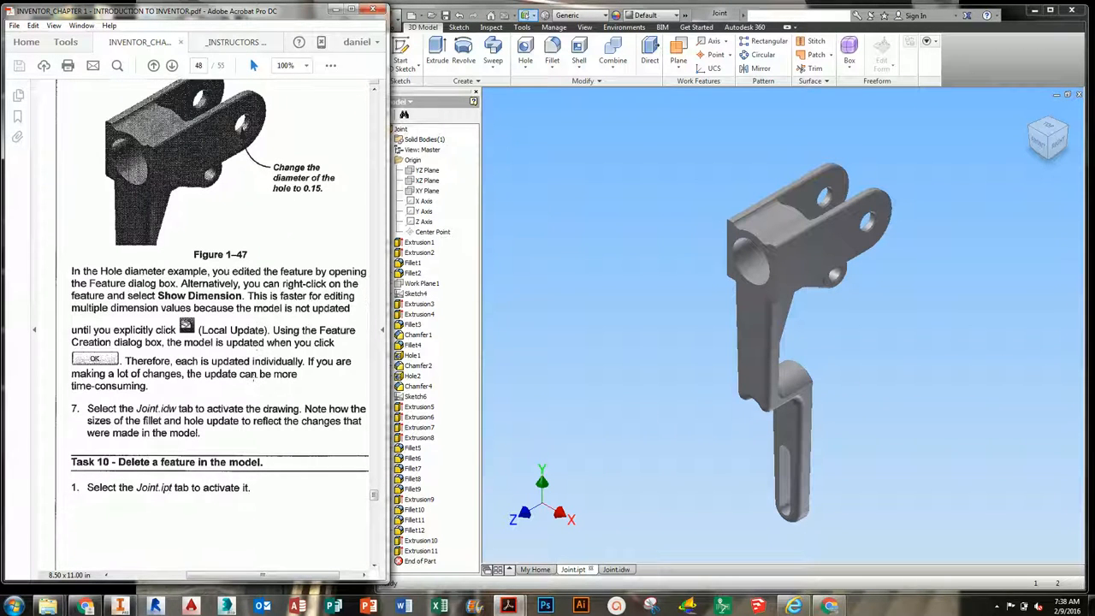
- Show the diameter dimension of Hole2 on the Joint model
click(505, 429)
right_click(413, 377)
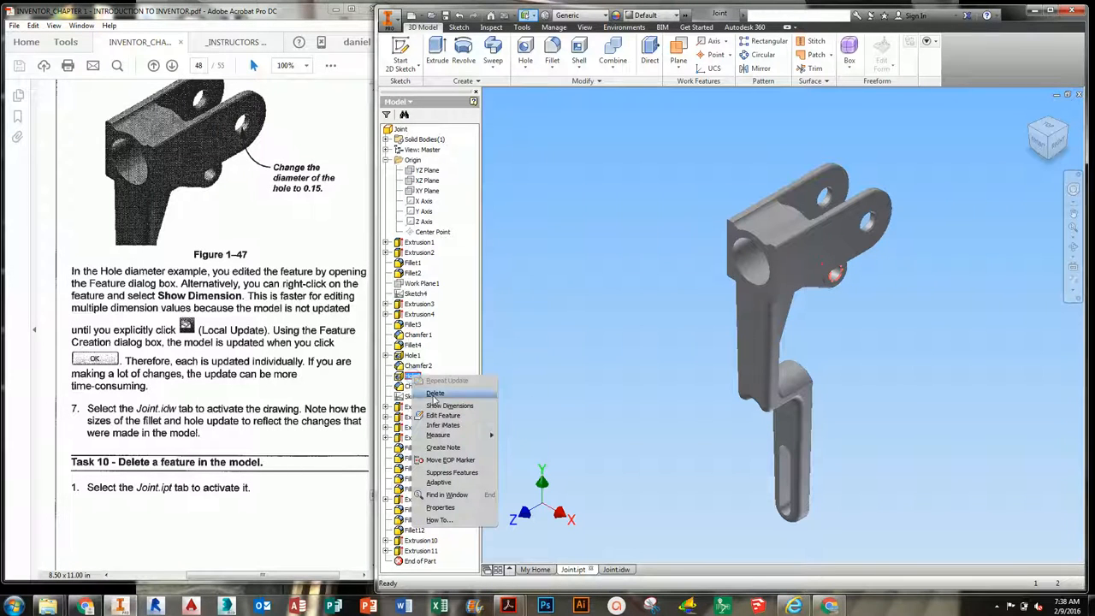
click(448, 405)
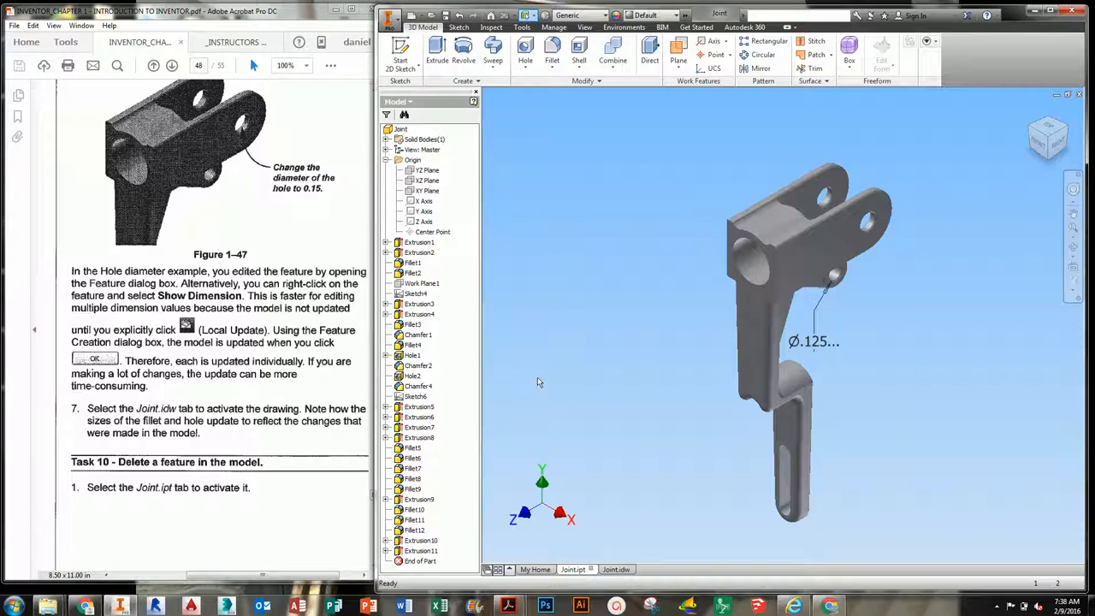
- Activate the Joint.idw drawing and examine the shaded isometric view and the hole dimensions in the view below Section A-A
mouse_move(615, 572)
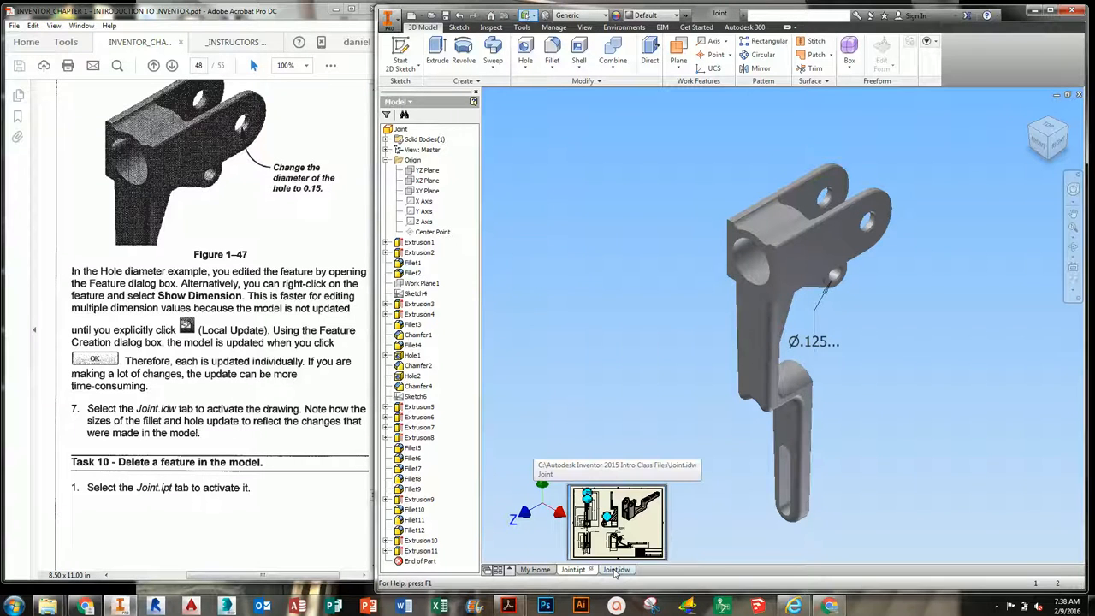
click(615, 569)
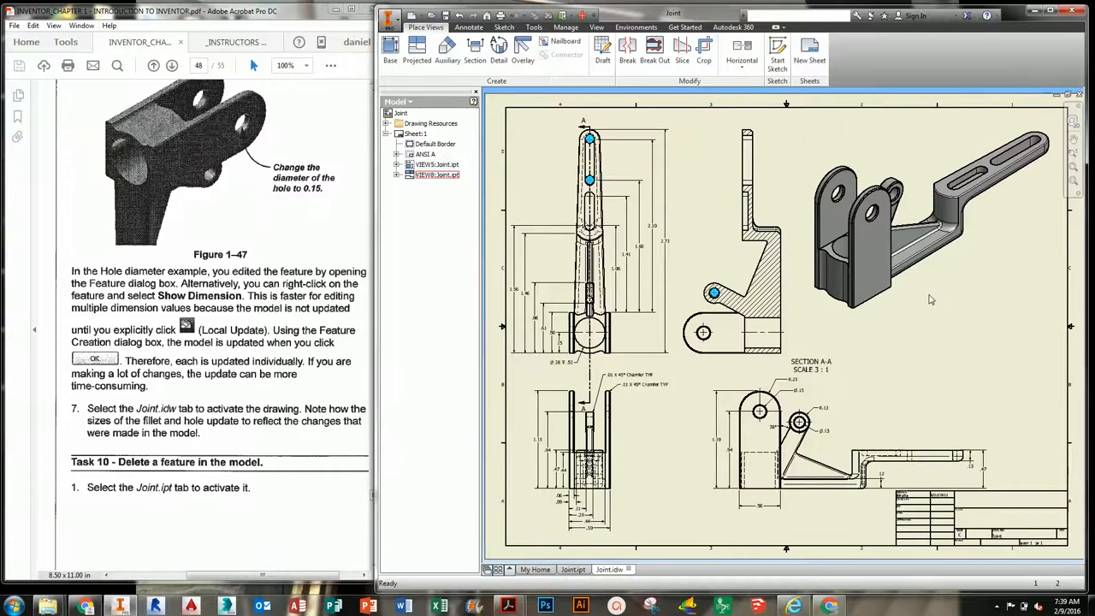
scroll(975, 177, up, 6)
scroll(958, 201, down, 2)
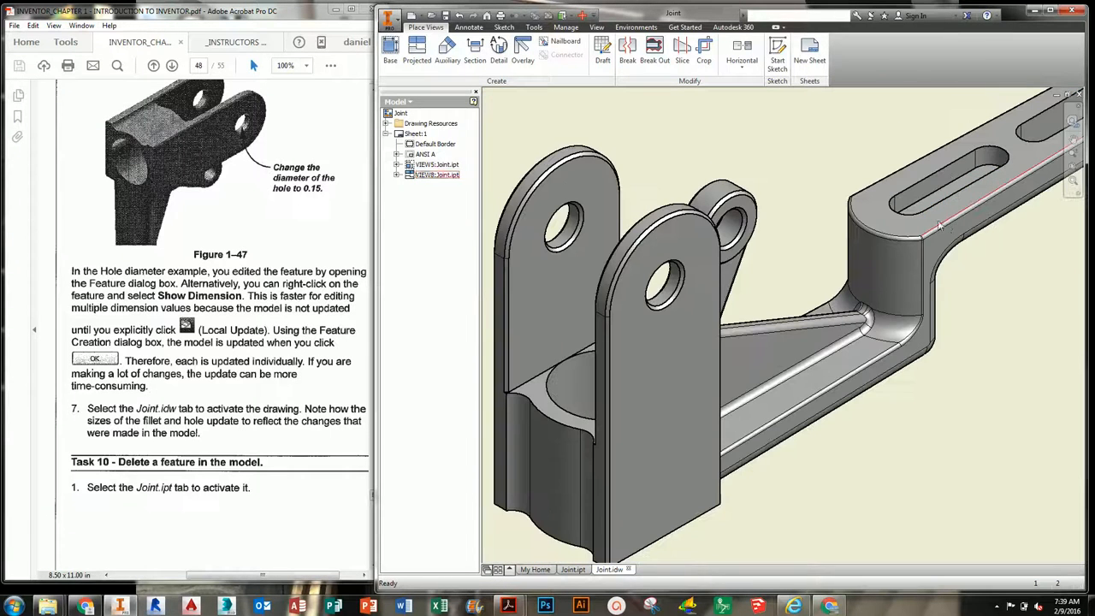
scroll(930, 235, down, 4)
middle_drag(930, 235, 956, 218)
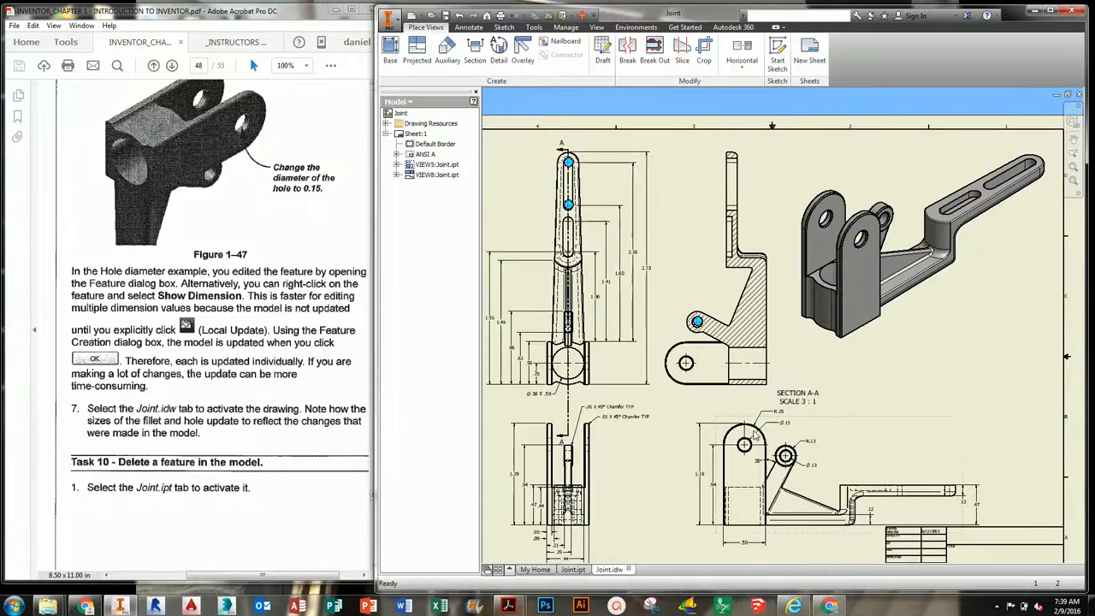
scroll(754, 436, up, 5)
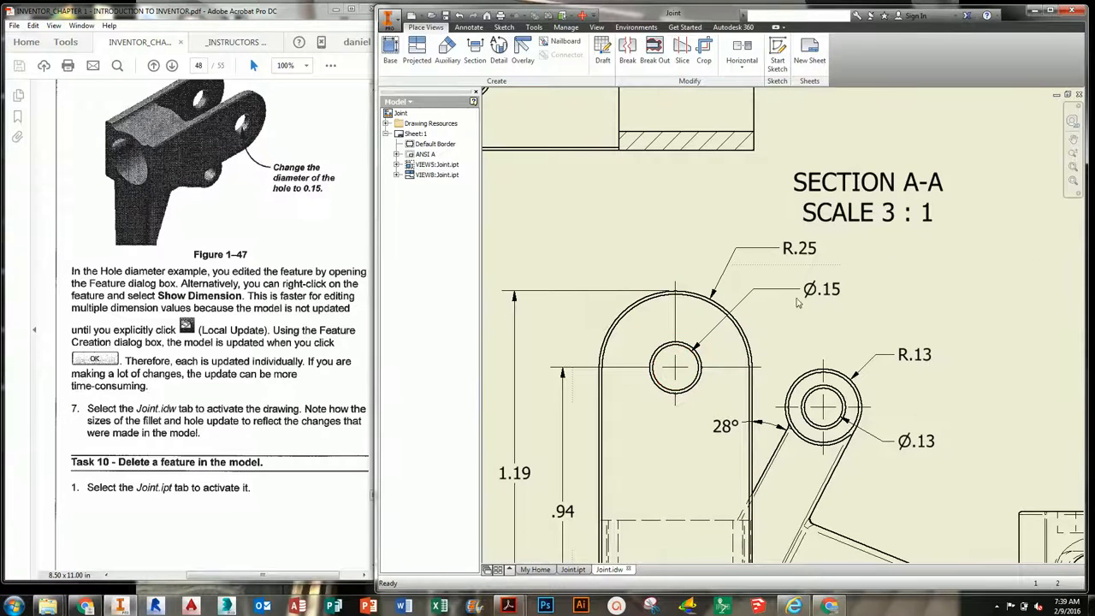
scroll(797, 302, down, 6)
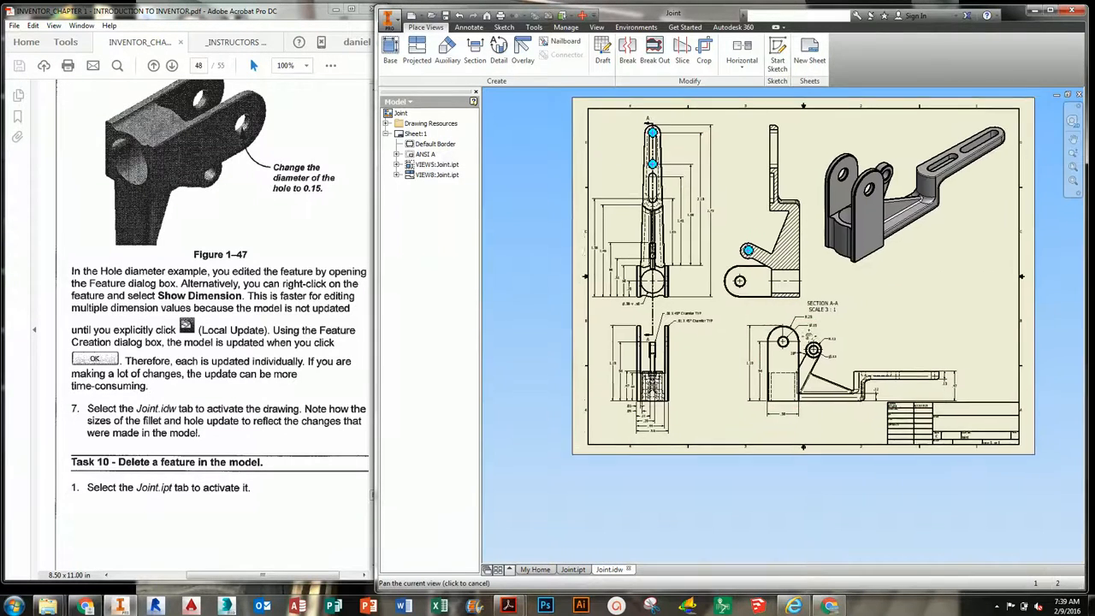
middle_drag(809, 337, 787, 372)
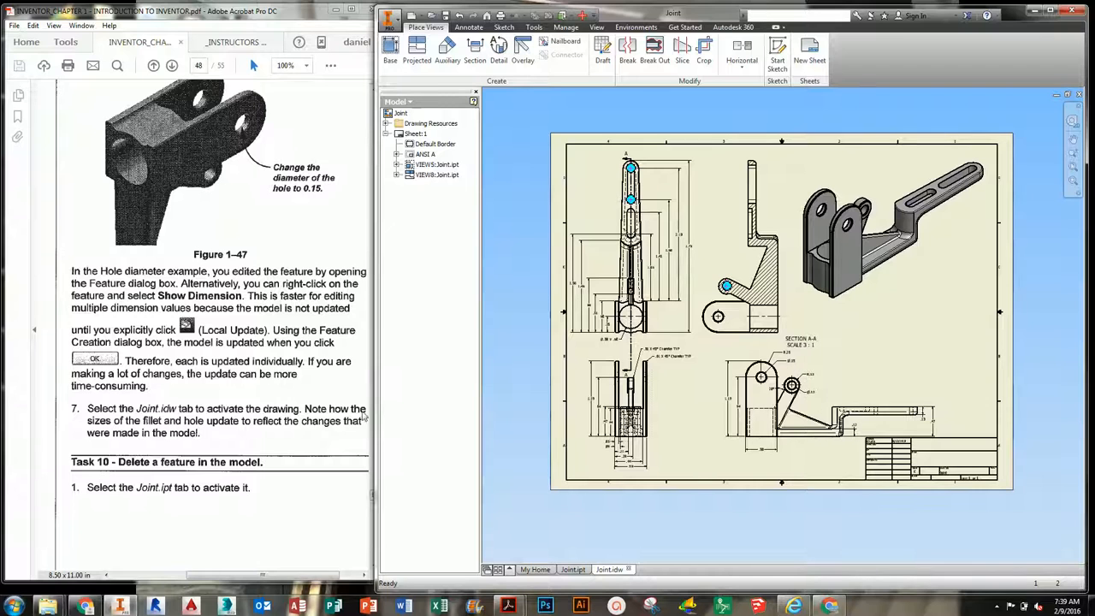
- Read Task 10 steps 1 and 2 in the exercise PDF on deleting Extrusion11
click(274, 428)
scroll(288, 437, down, 9)
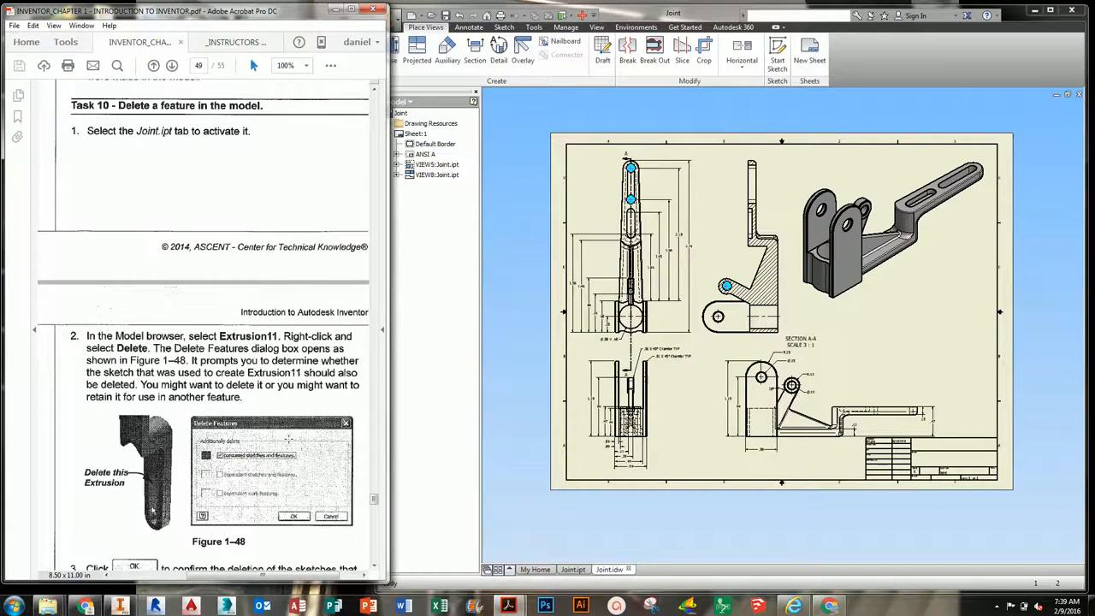
scroll(288, 438, up, 1)
click(601, 430)
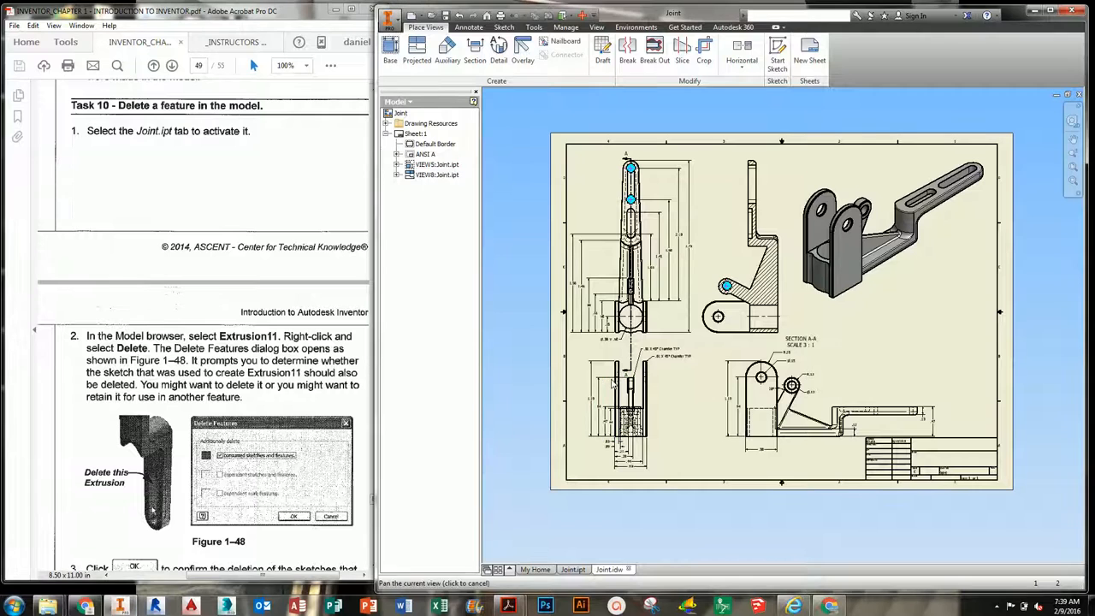
- Return to the Joint.ipt model and dismiss the diameter dimension displayed on Hole2, leaving no feature selected
click(574, 569)
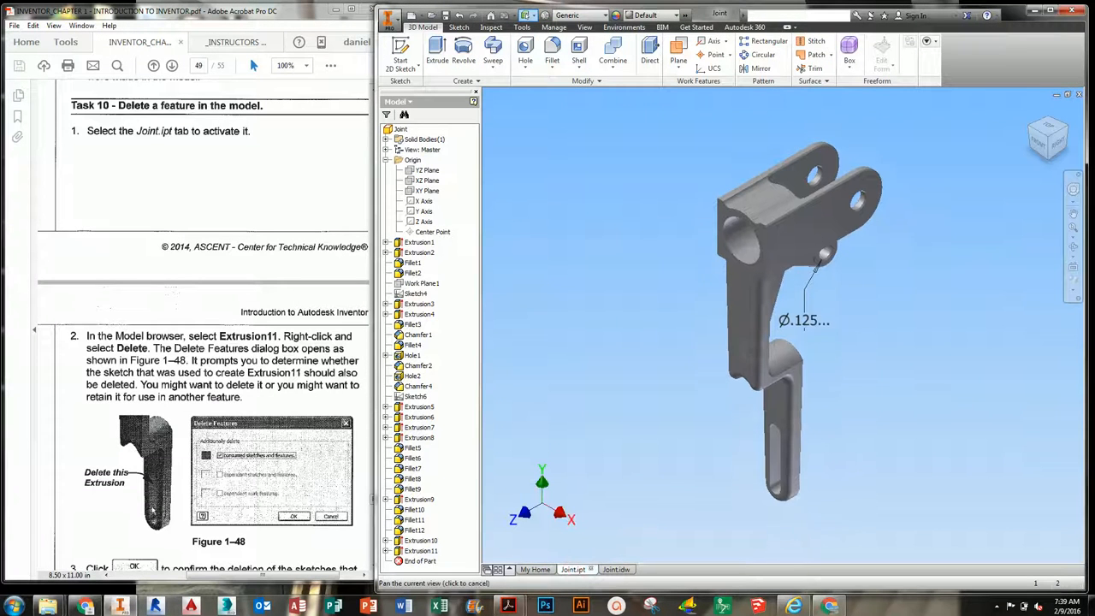
middle_drag(649, 412, 633, 393)
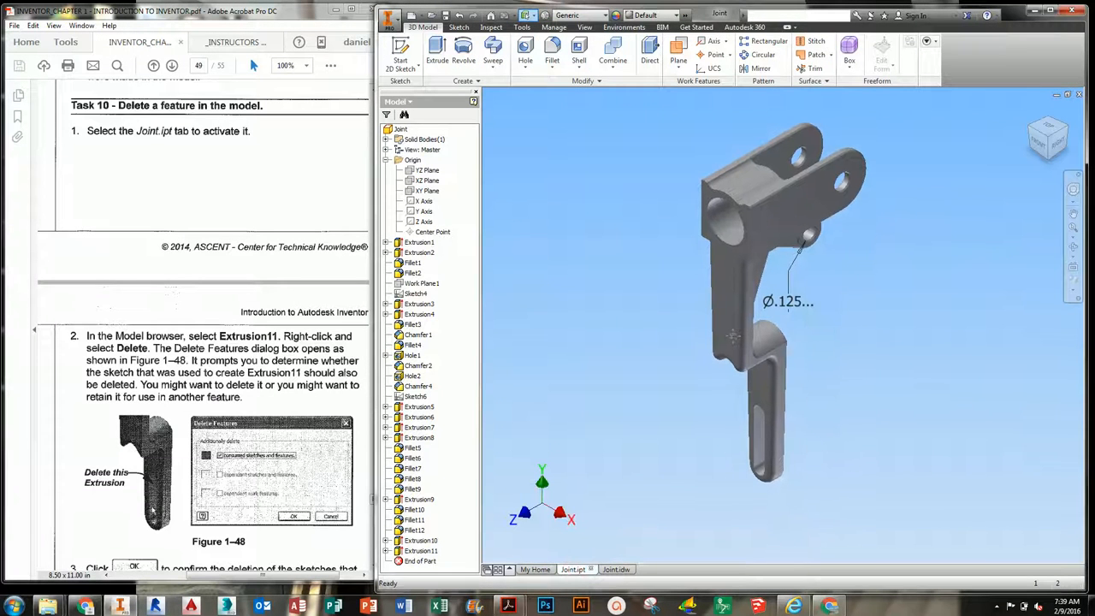
right_click(797, 306)
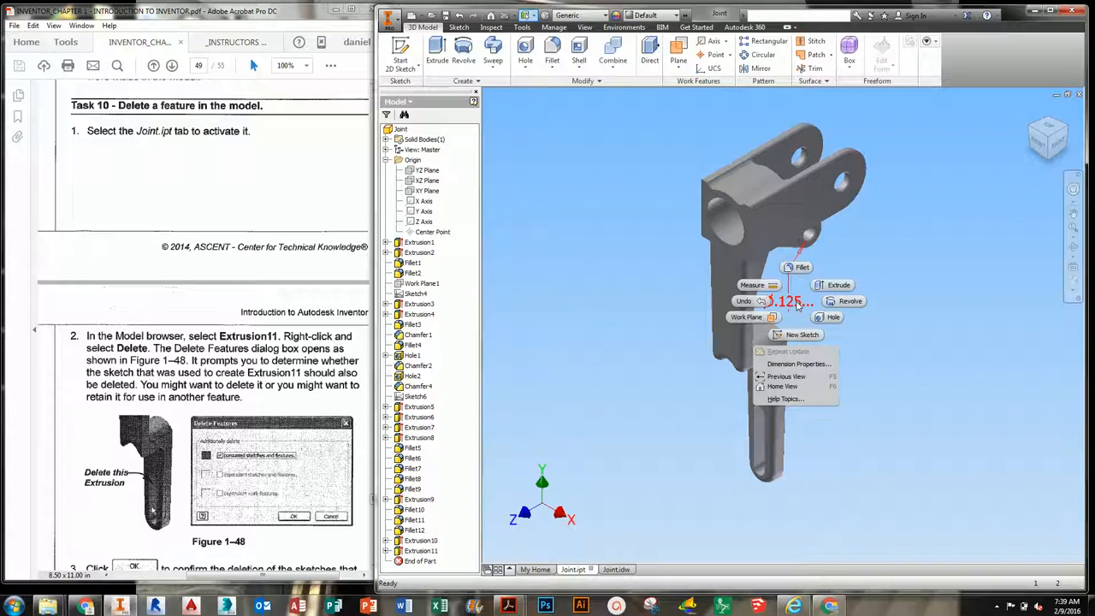
click(807, 305)
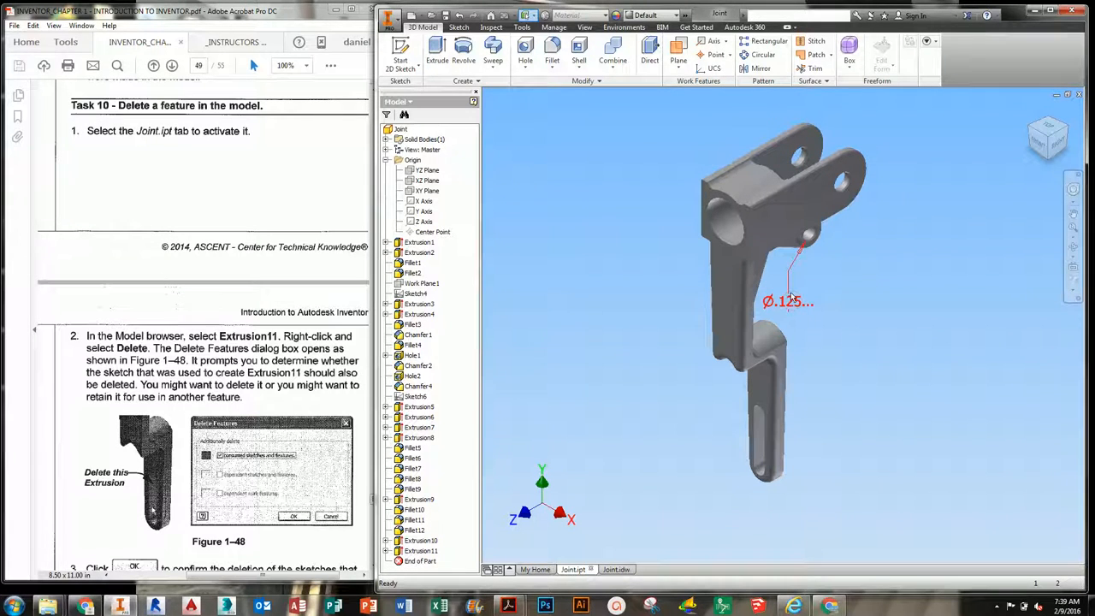
click(662, 307)
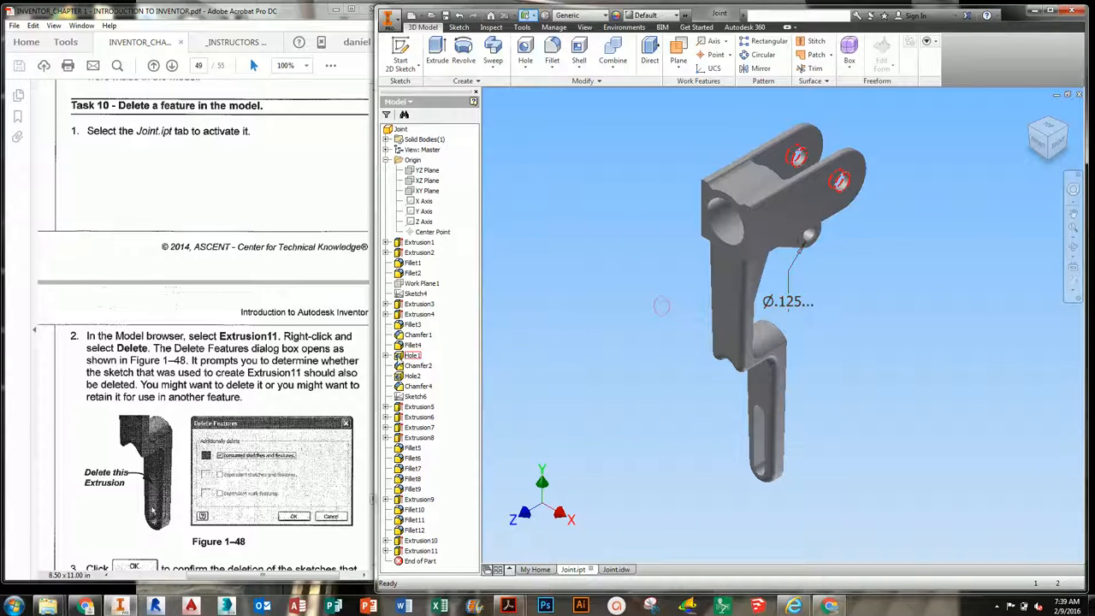
click(411, 356)
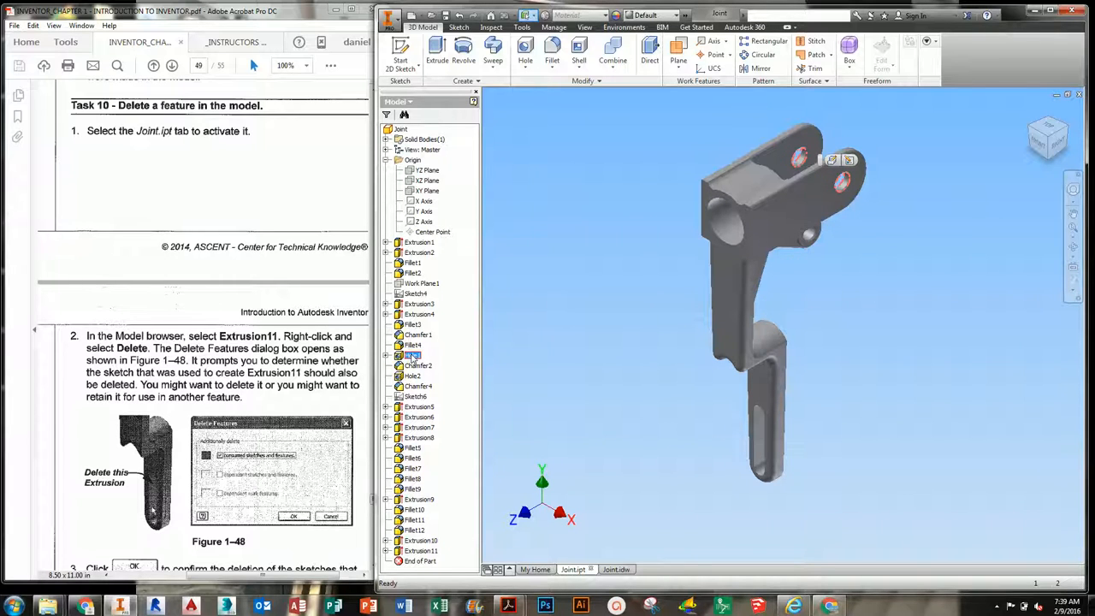
click(601, 289)
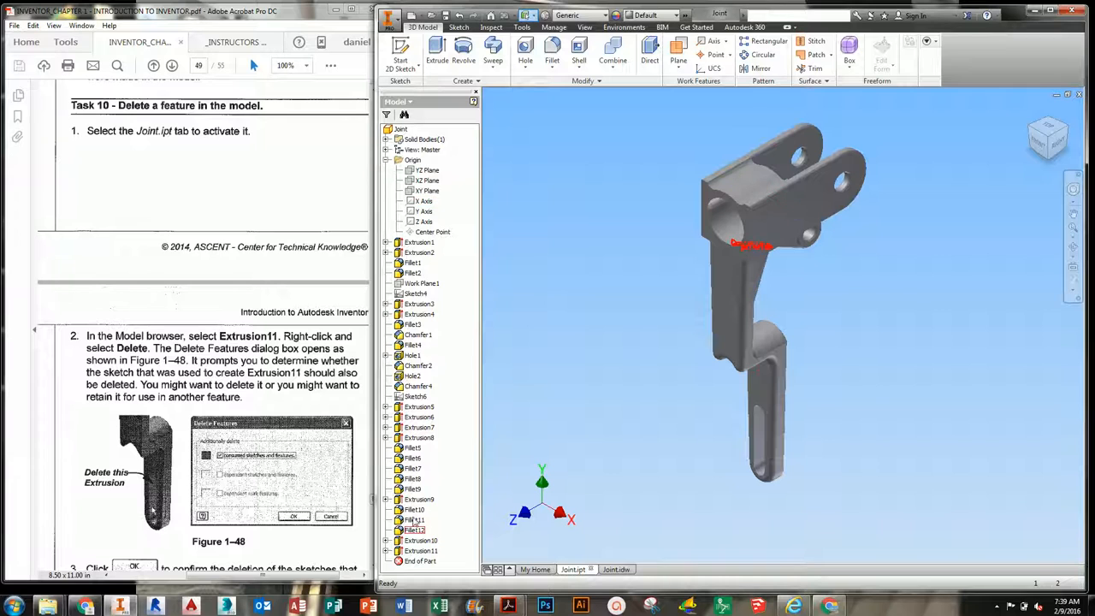
- Try deleting Extrusion11 with the consumed sketches and features option cleared, and undo the deletion
click(421, 551)
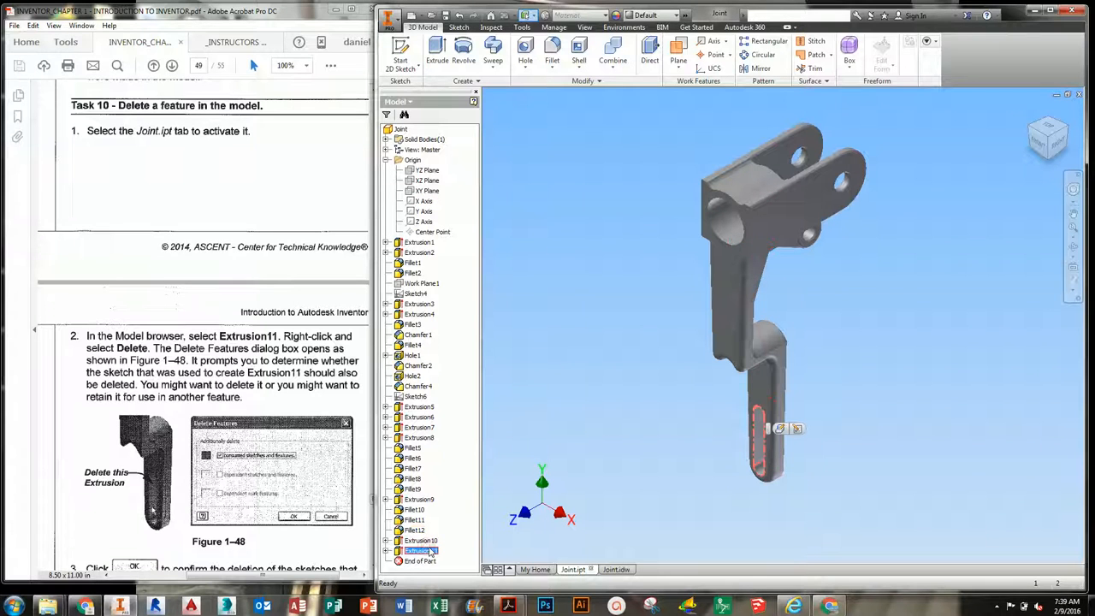
right_click(431, 552)
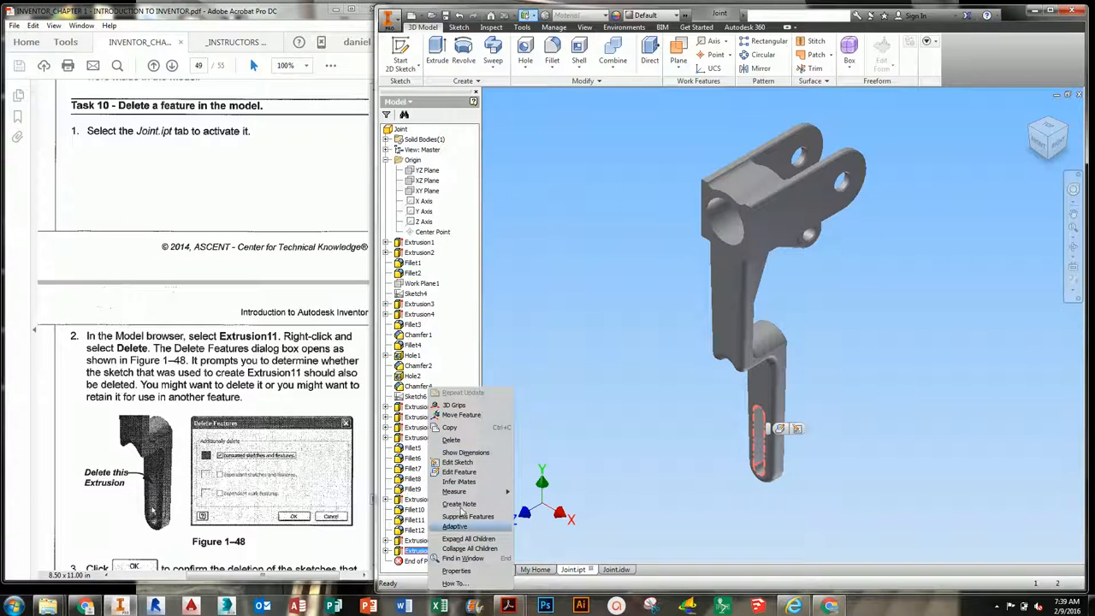
click(451, 440)
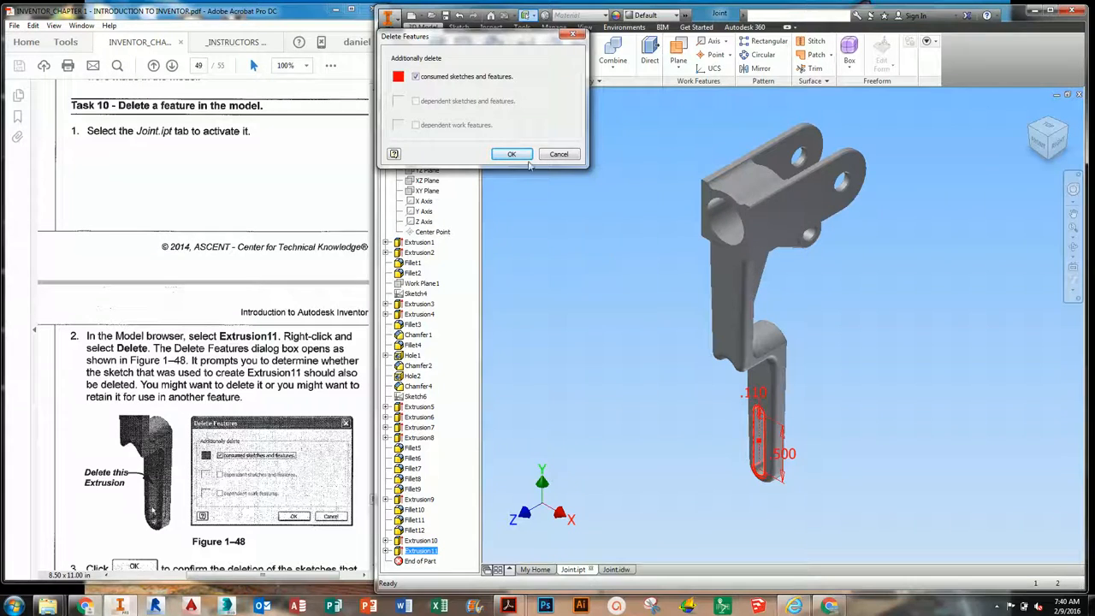
click(456, 77)
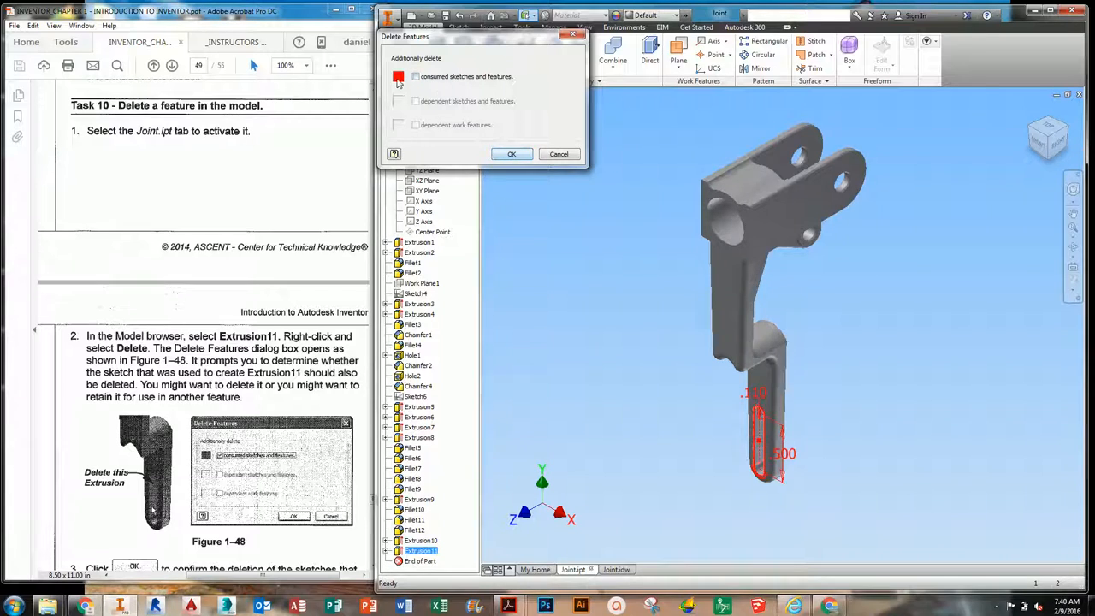
click(511, 154)
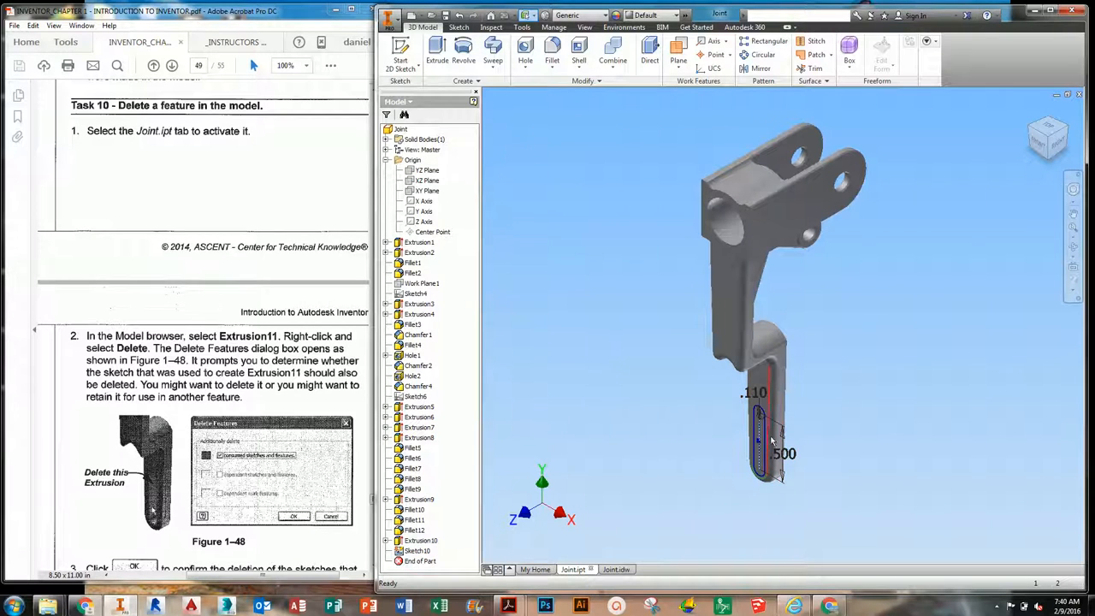
middle_drag(768, 459, 761, 430)
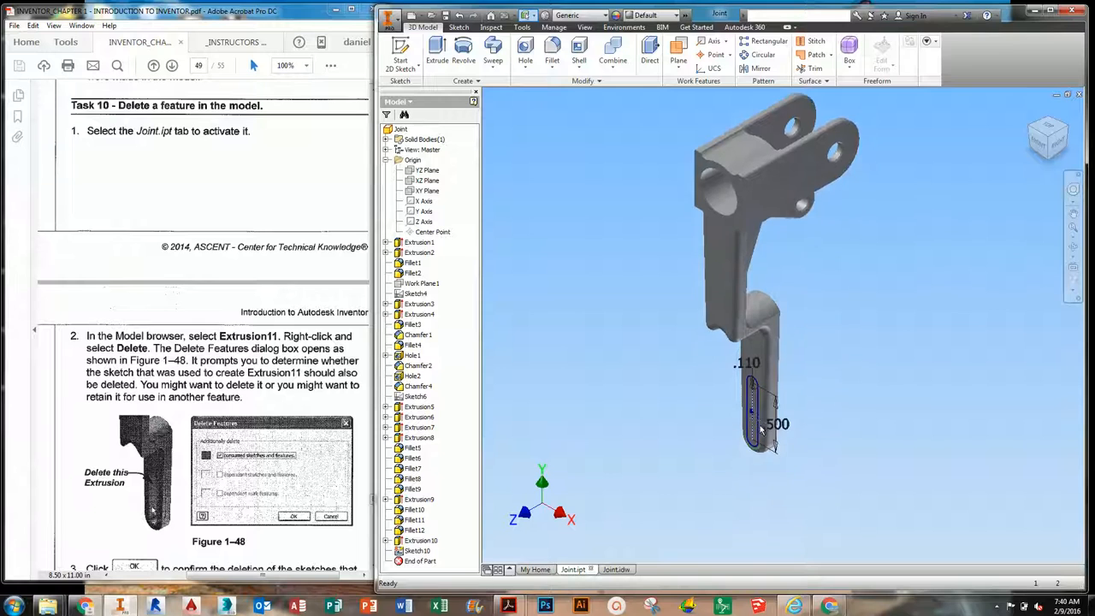
scroll(762, 429, down, 5)
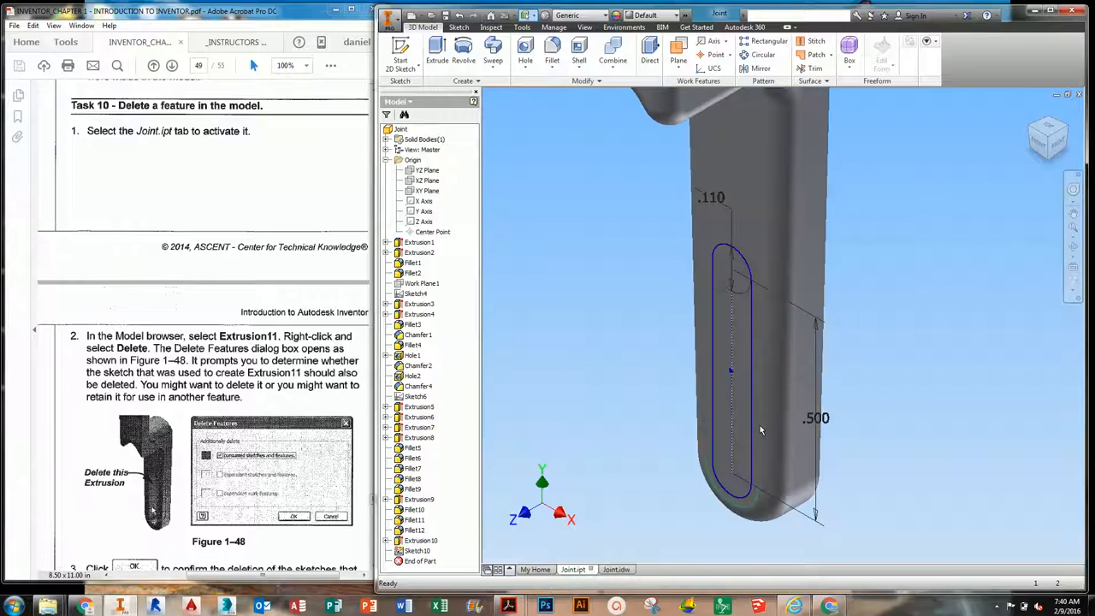
click(460, 16)
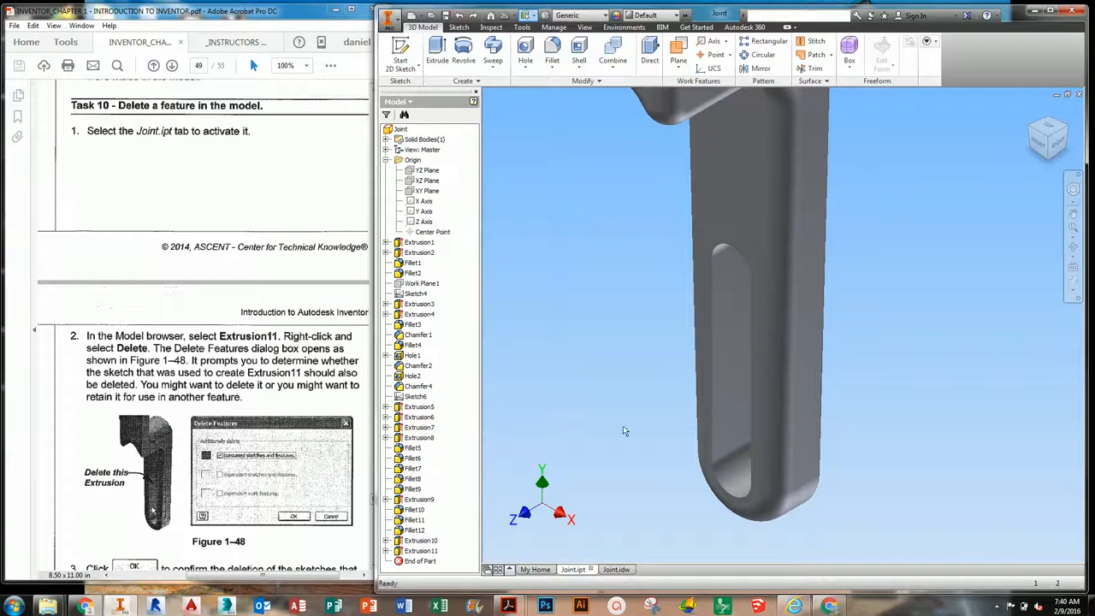
- Delete the Extrusion11 slot cut from the Joint part again, retaining its consumed sketch
right_click(426, 552)
click(449, 441)
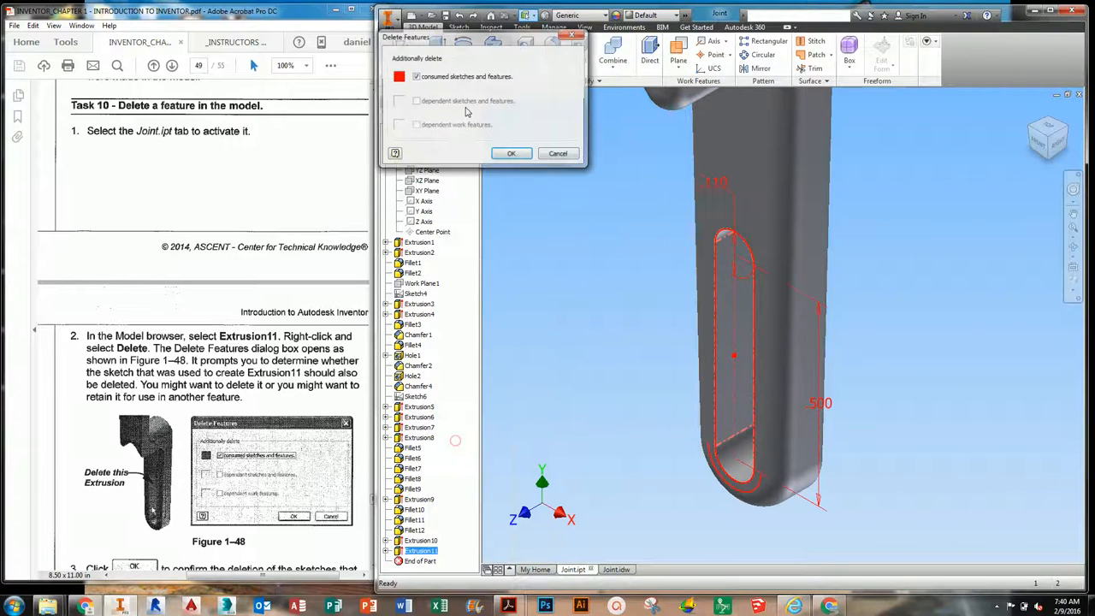
click(508, 154)
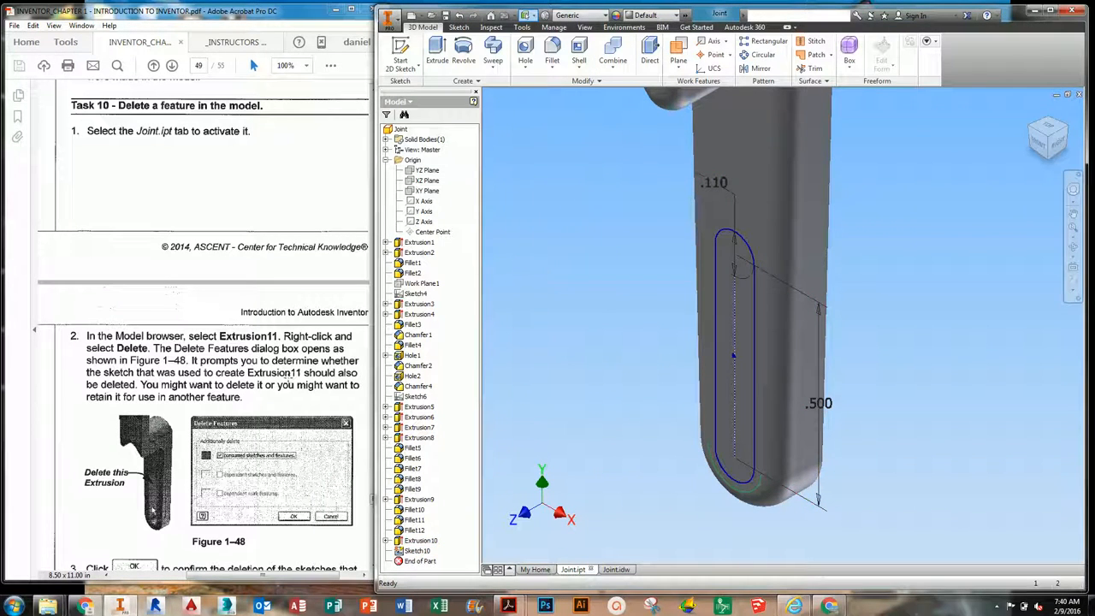
- Read Task 10 steps 3 and 4 and the start of Task 11 in the exercise PDF
scroll(206, 323, down, 3)
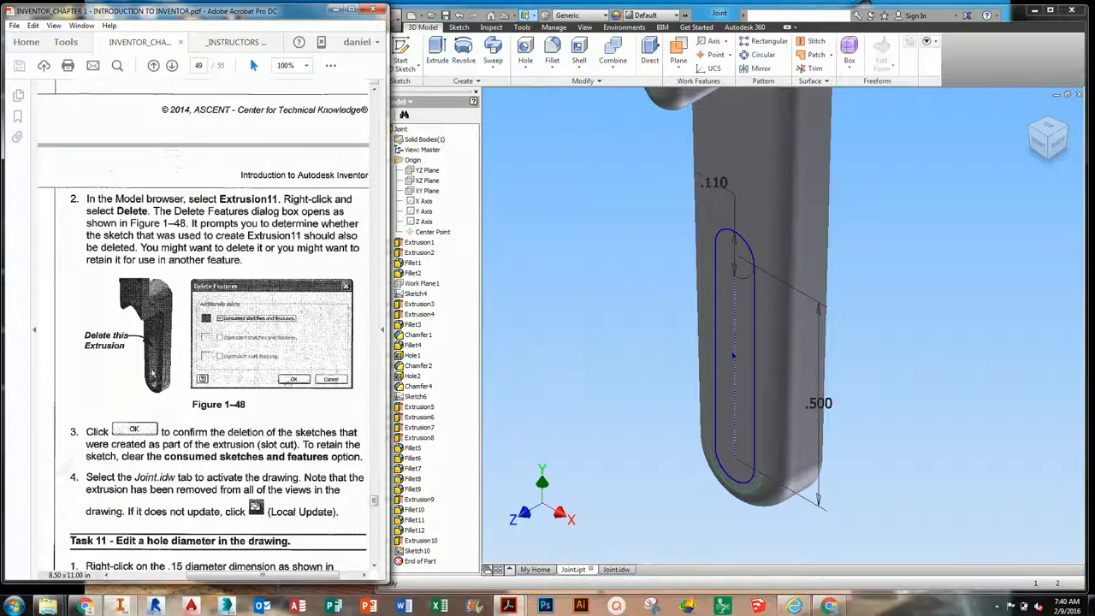
scroll(289, 386, down, 6)
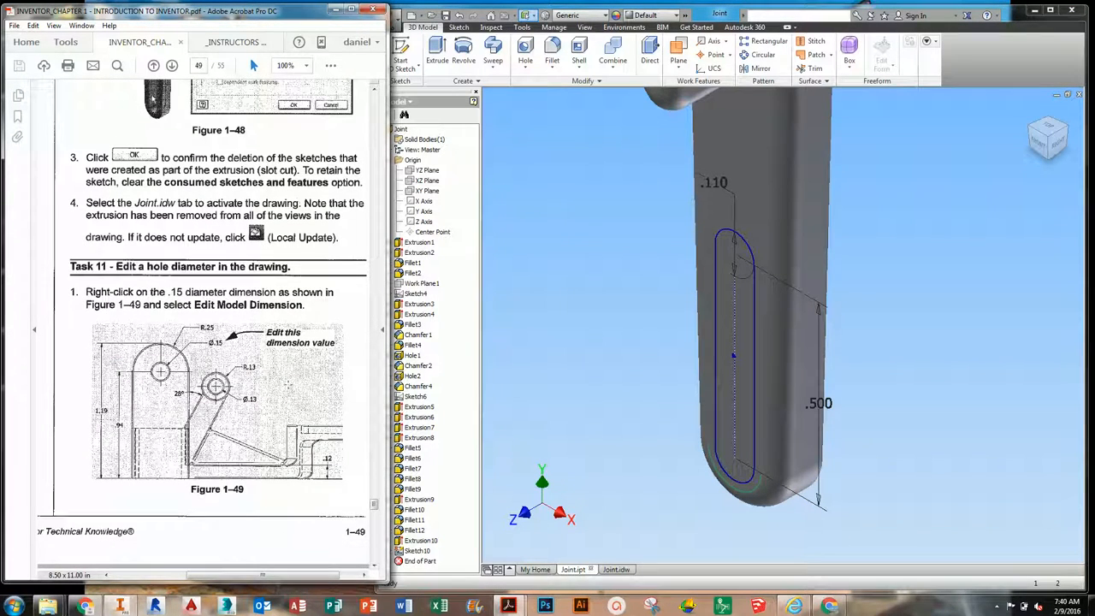
scroll(288, 387, down, 1)
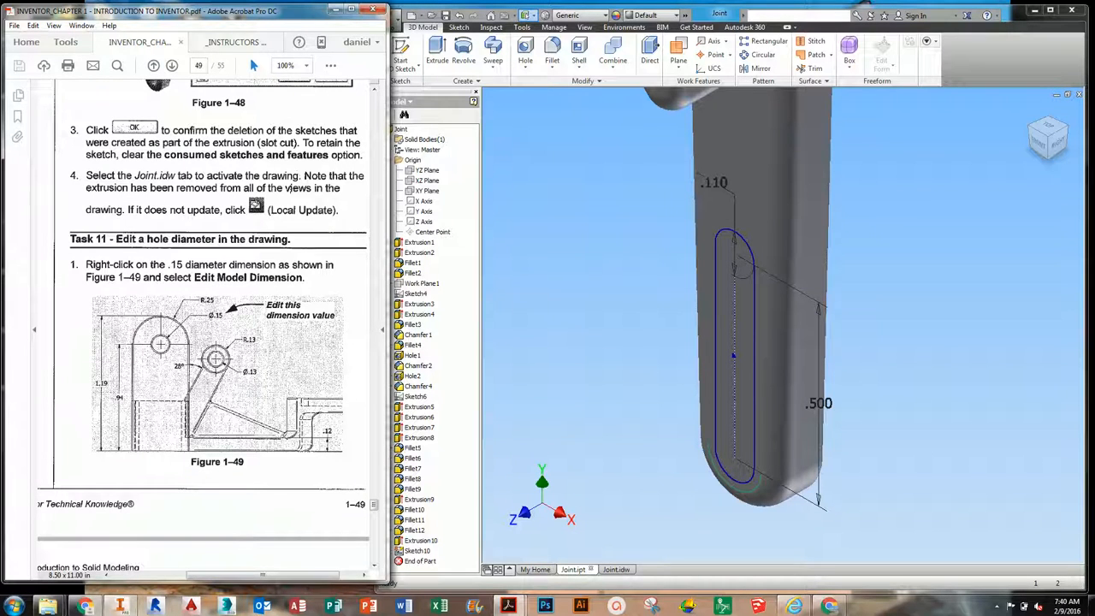
- Check the Joint.idw drawing views for the slot deletion and return to the Joint.ipt model
click(613, 569)
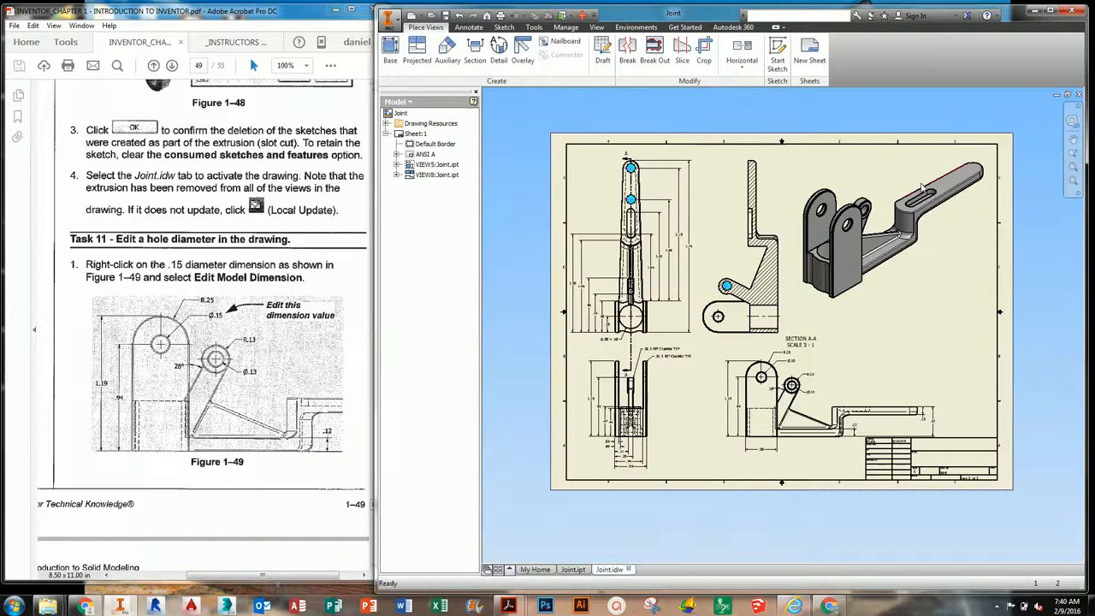
scroll(929, 200, down, 3)
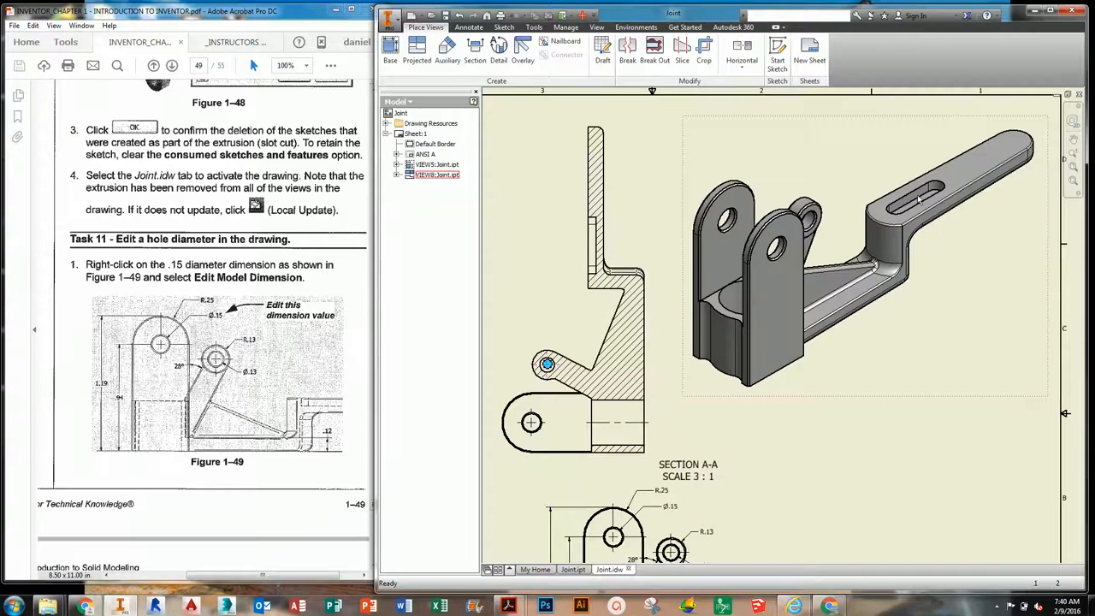
scroll(885, 261, up, 3)
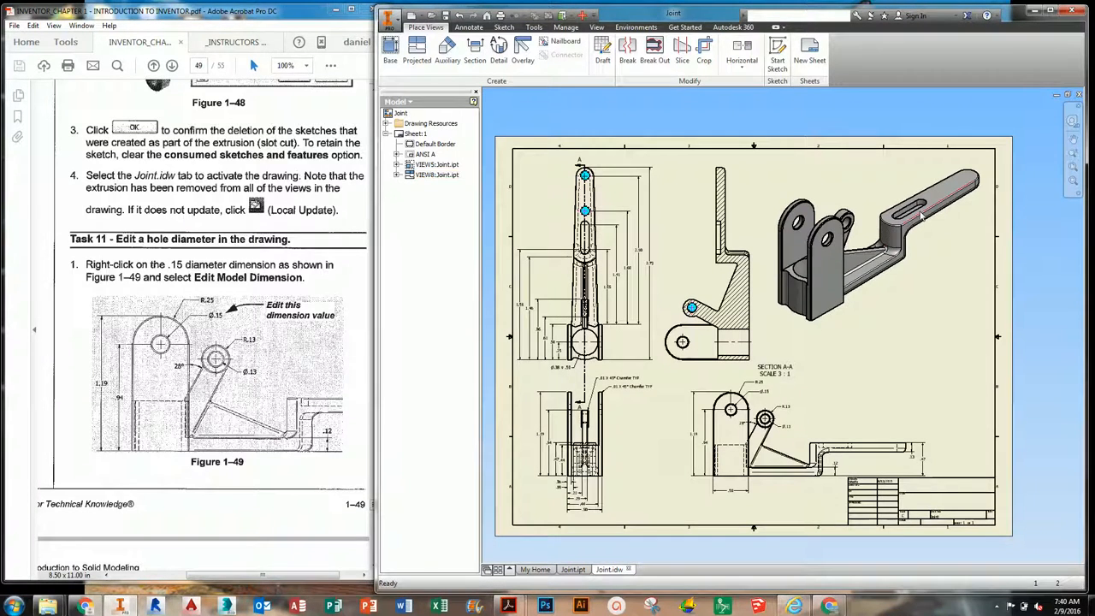
click(572, 569)
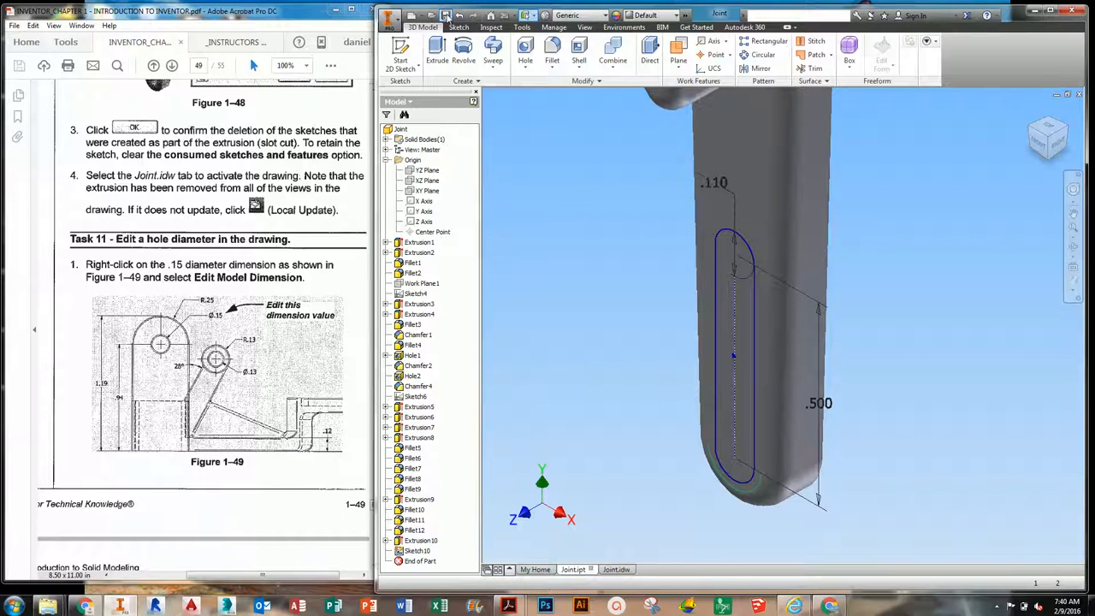
- In the Joint.idw drawing, edit the model dimension of the Ø.15 hole below Section A-A, setting its hole diameter to 0.25
click(616, 569)
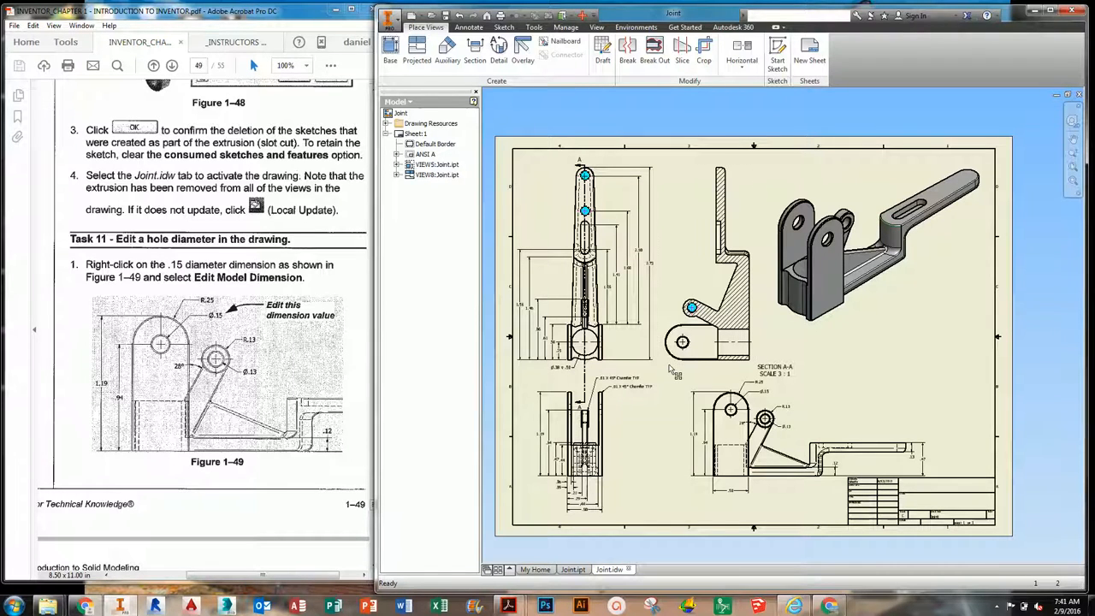
scroll(744, 401, up, 4)
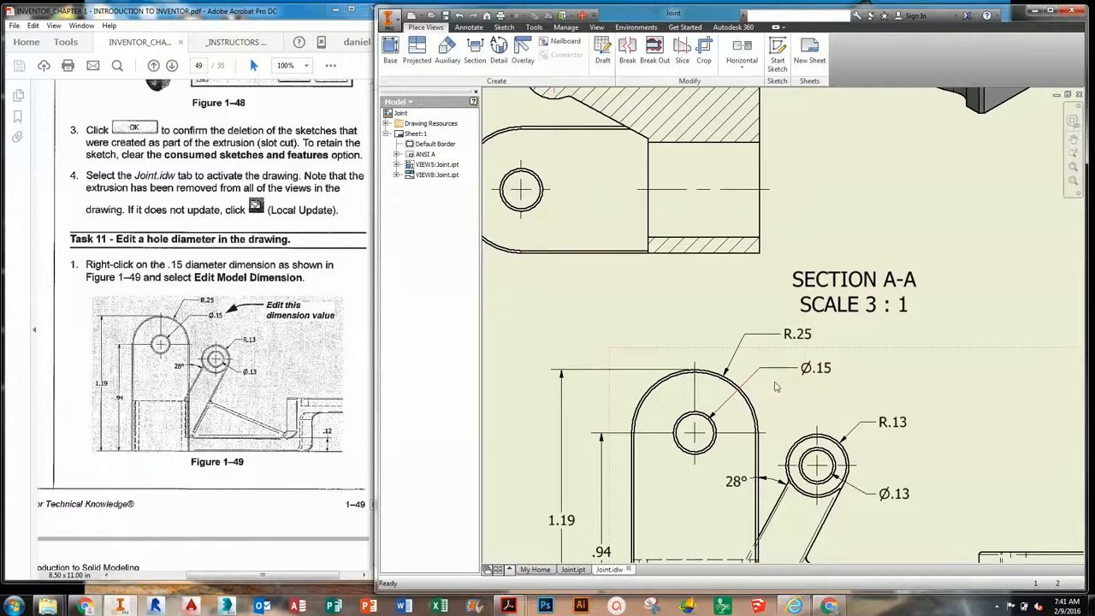
scroll(776, 387, down, 5)
scroll(757, 269, up, 3)
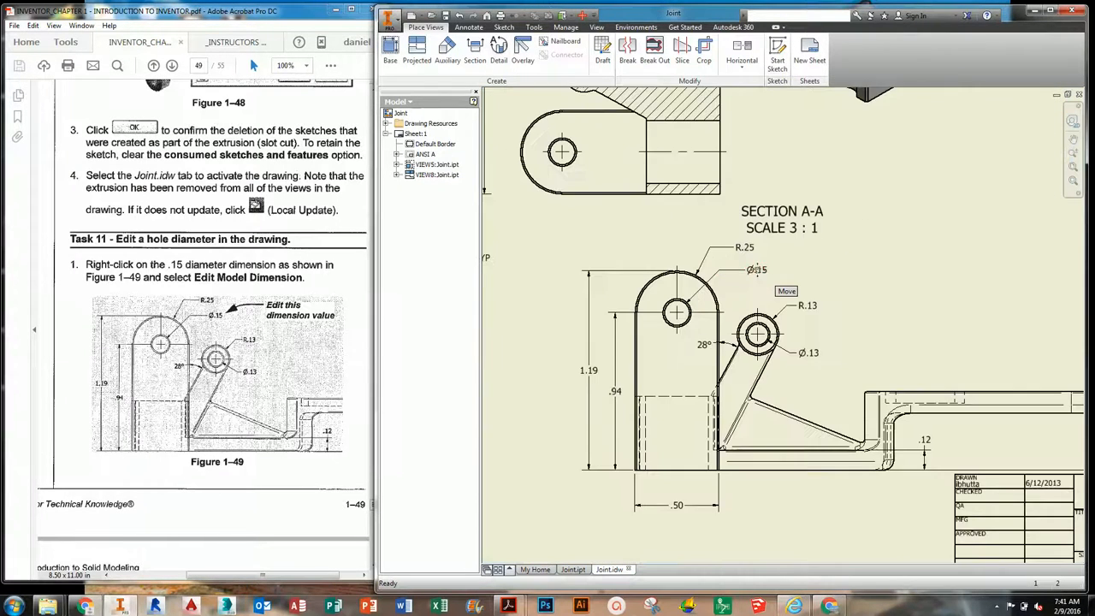
middle_drag(757, 270, 733, 255)
click(734, 254)
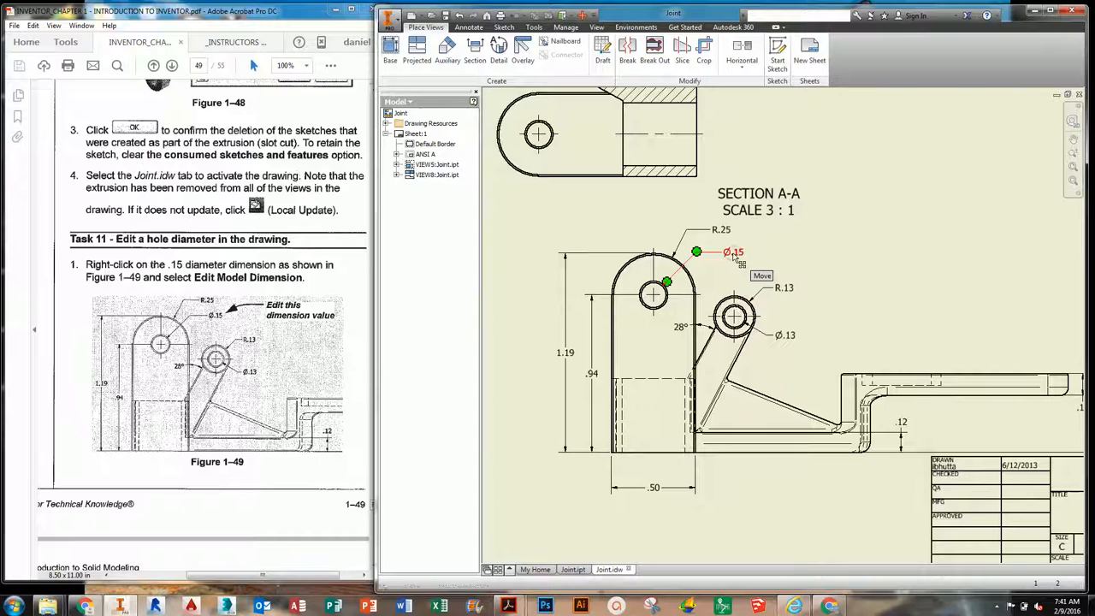
right_click(735, 257)
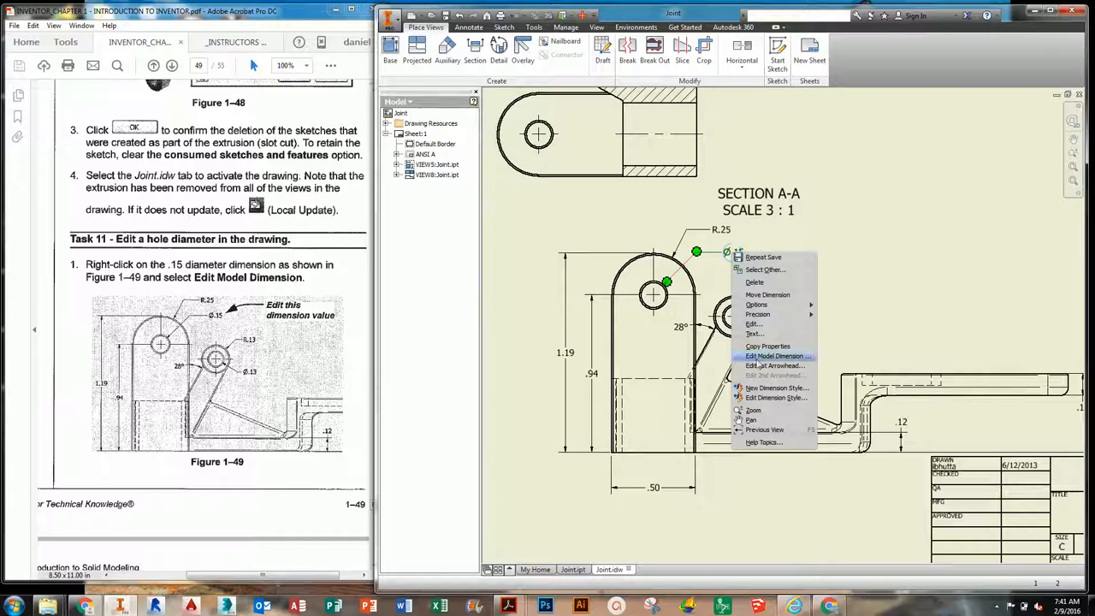
click(759, 357)
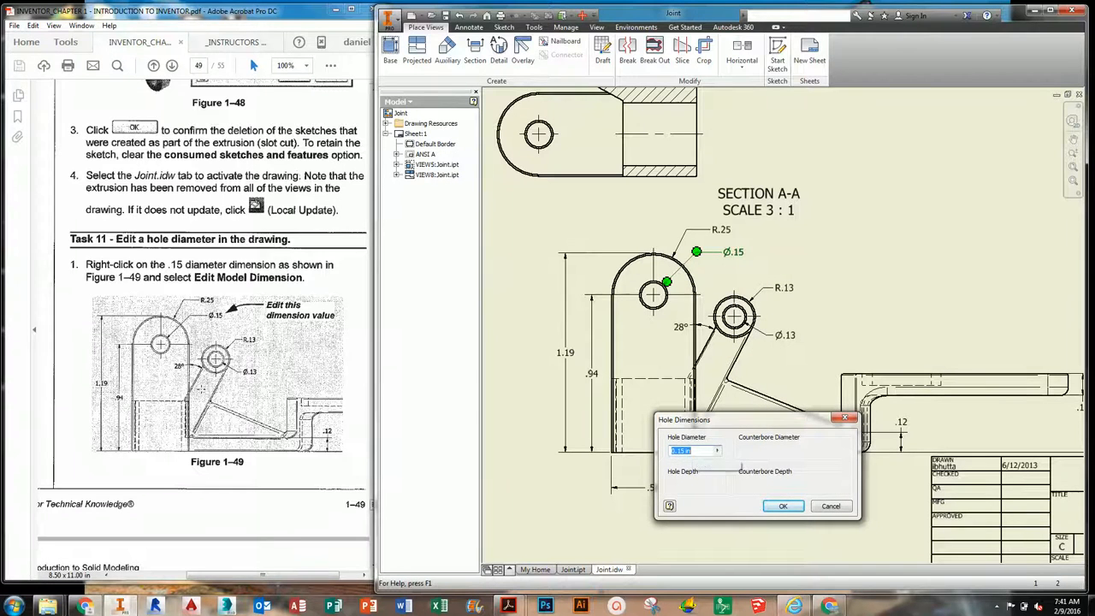
click(202, 389)
scroll(234, 404, down, 4)
scroll(233, 406, down, 3)
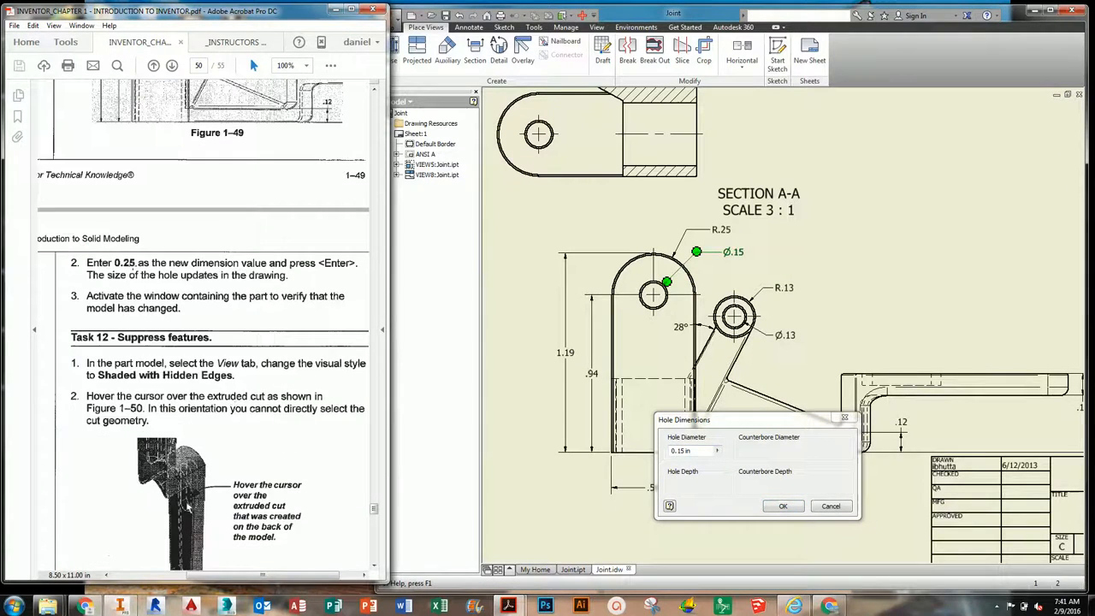
click(682, 450)
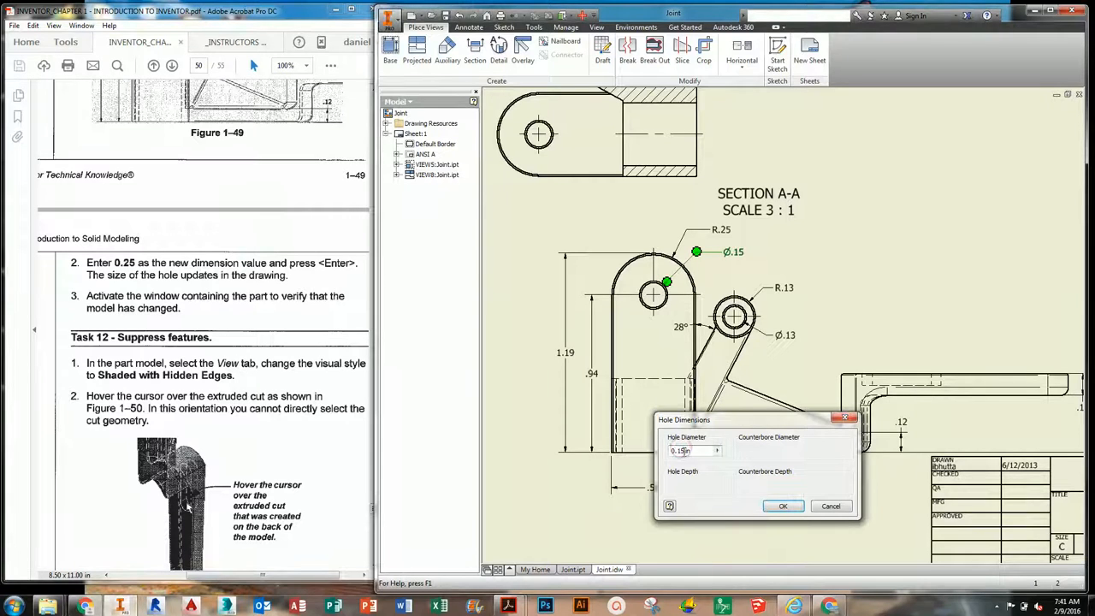
click(782, 506)
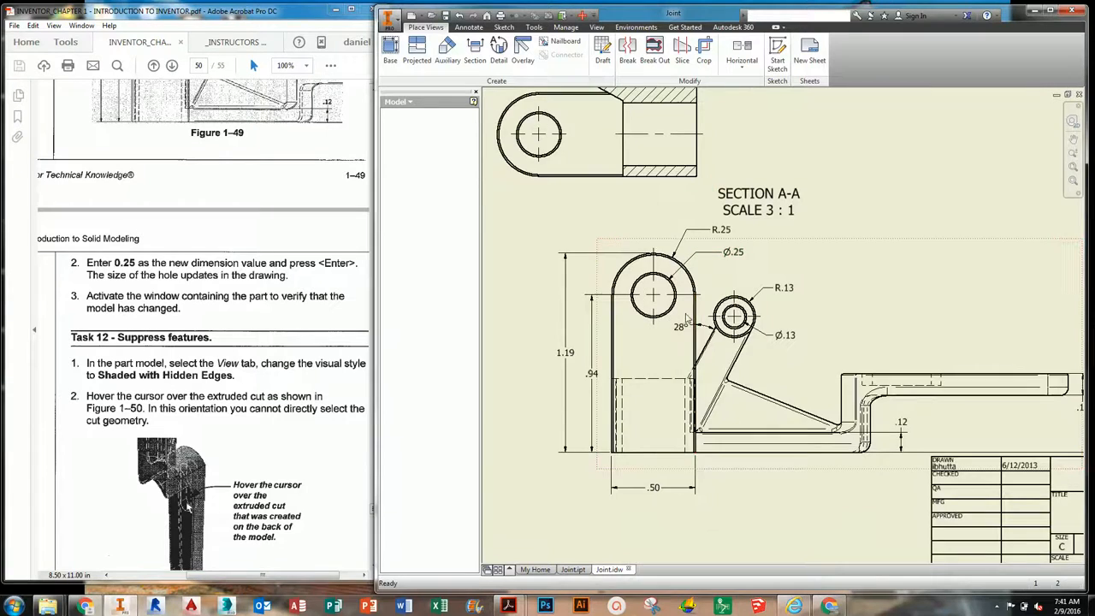
- Check the Joint.idw drawing views for the new hole diameter
scroll(685, 304, up, 6)
scroll(680, 301, down, 5)
scroll(700, 339, up, 5)
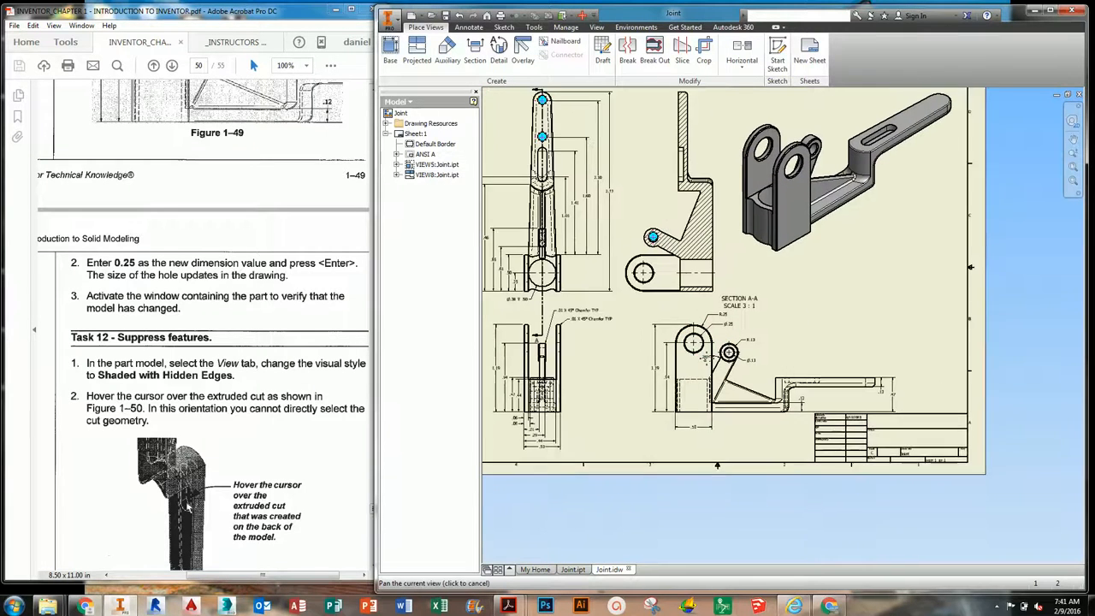
scroll(731, 320, down, 5)
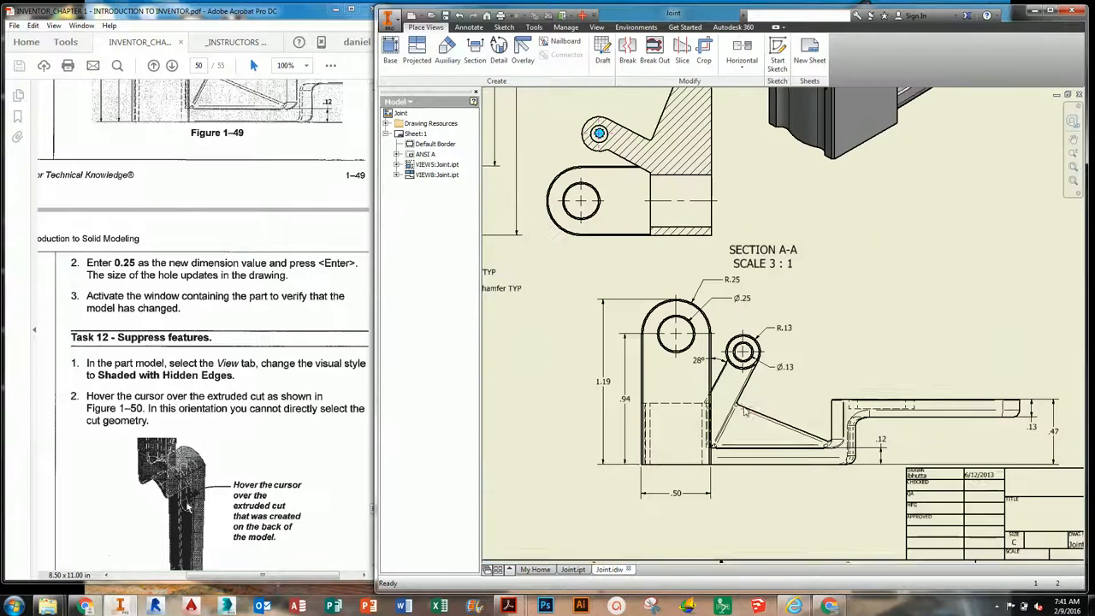
- Read the Task 12 Suppress features instructions in the exercise PDF, up to selecting Extrusion10
click(302, 373)
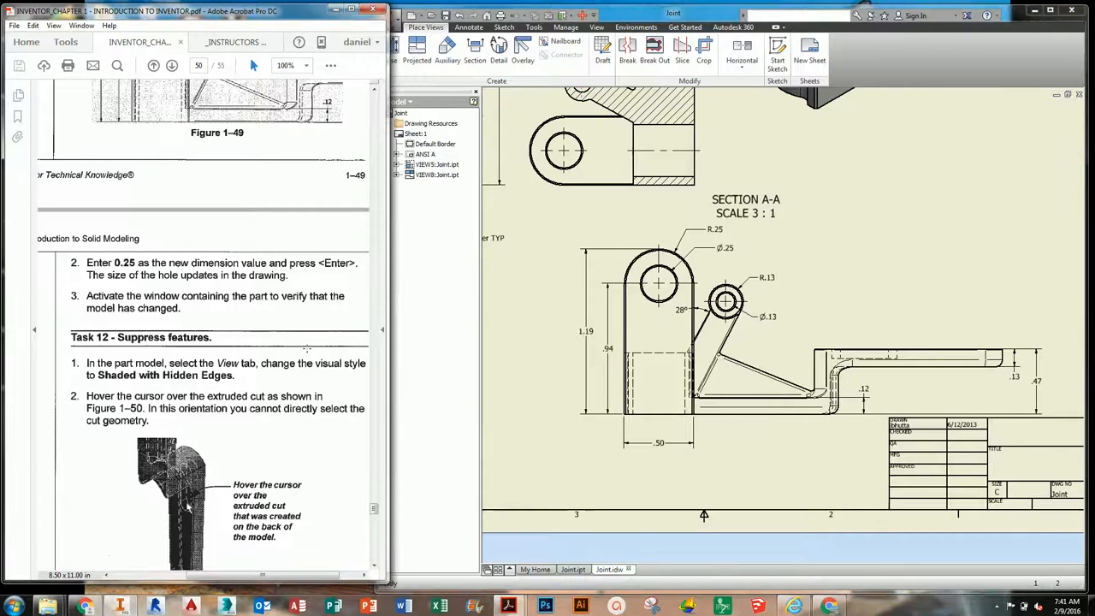
scroll(306, 349, down, 4)
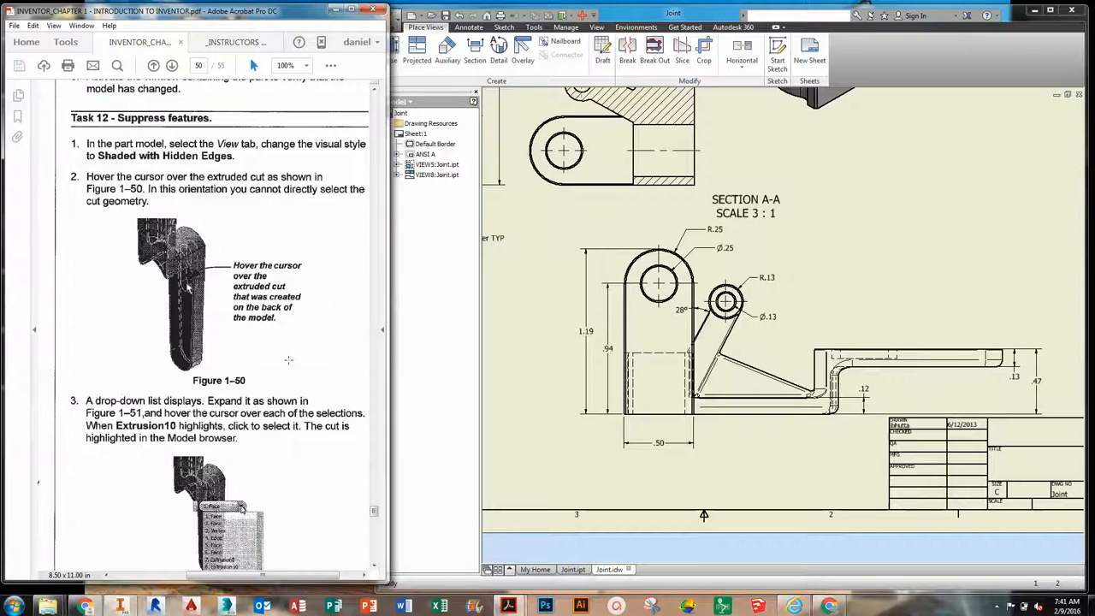
scroll(289, 360, down, 2)
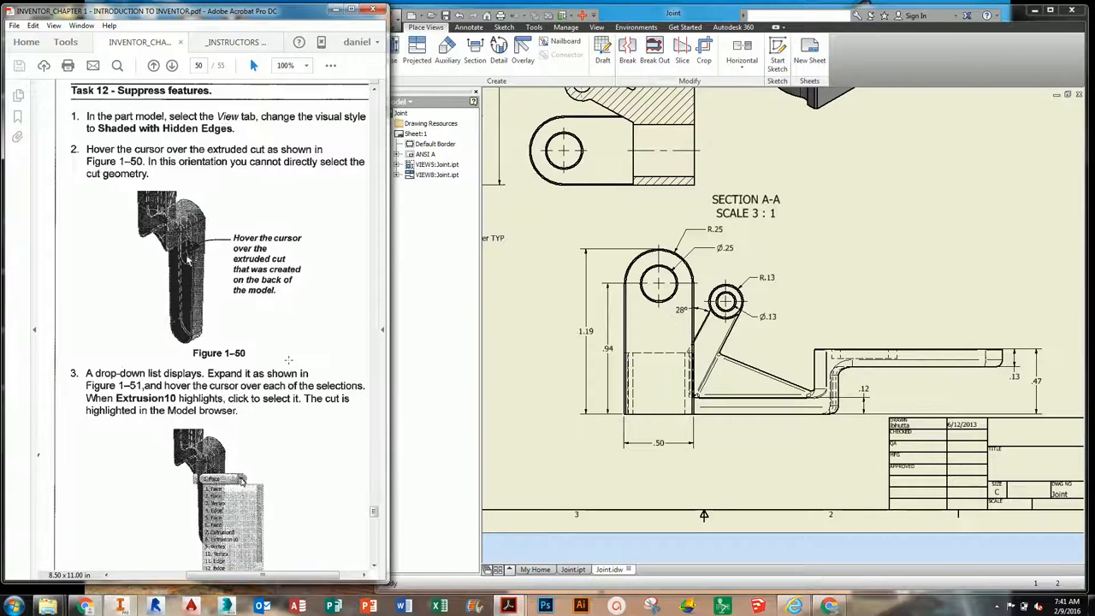
scroll(288, 360, down, 20)
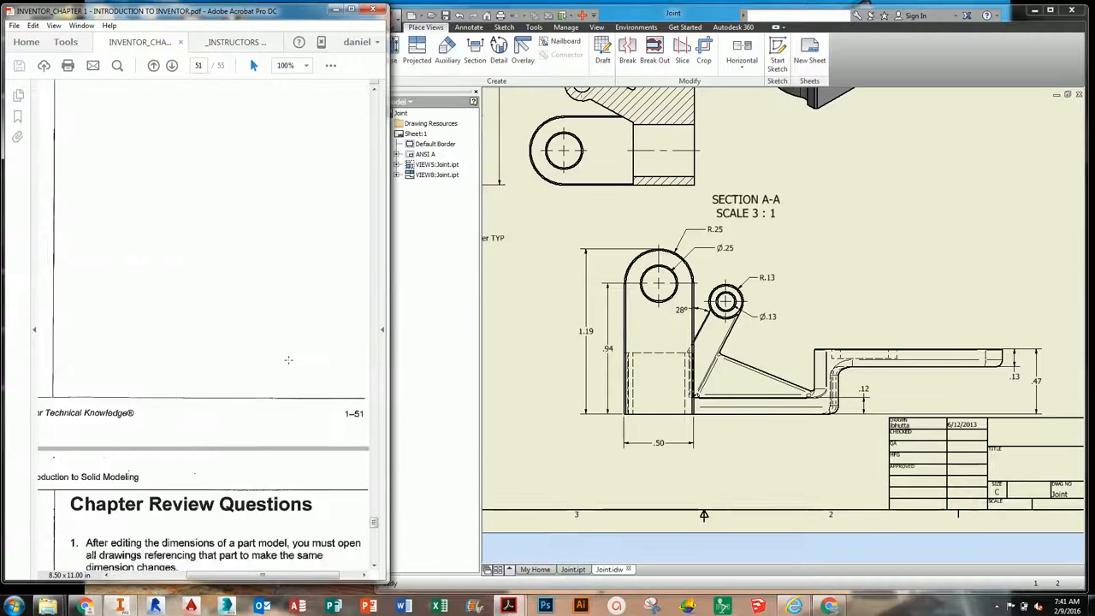
scroll(288, 360, down, 8)
scroll(288, 360, up, 20)
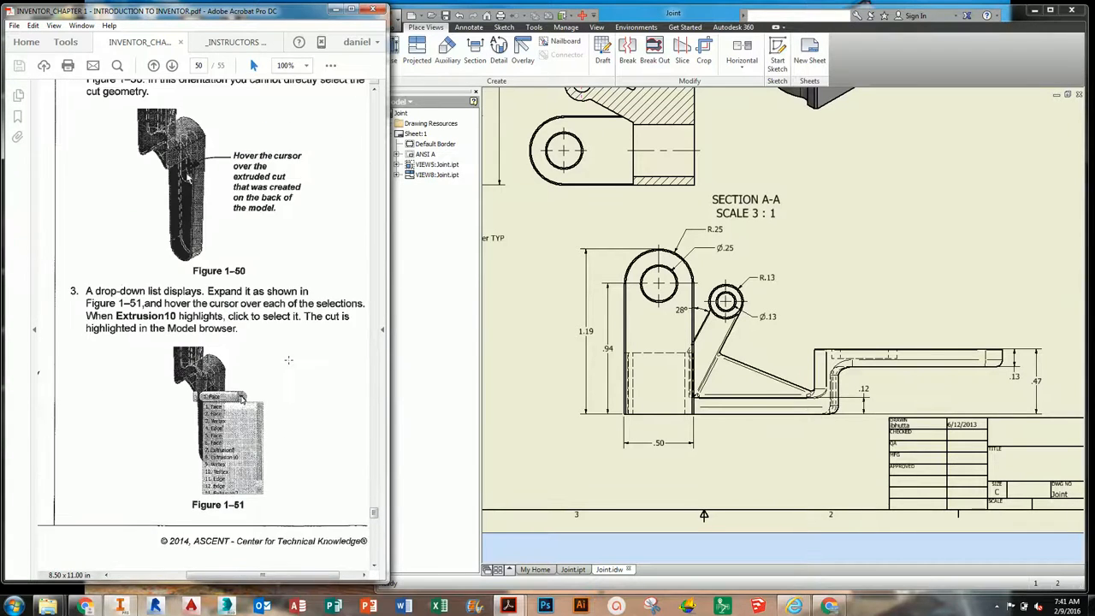
scroll(288, 361, up, 1)
- Check the hole change in the Joint.ipt model and list the overlapping selection choices on a clevis plate face
click(574, 569)
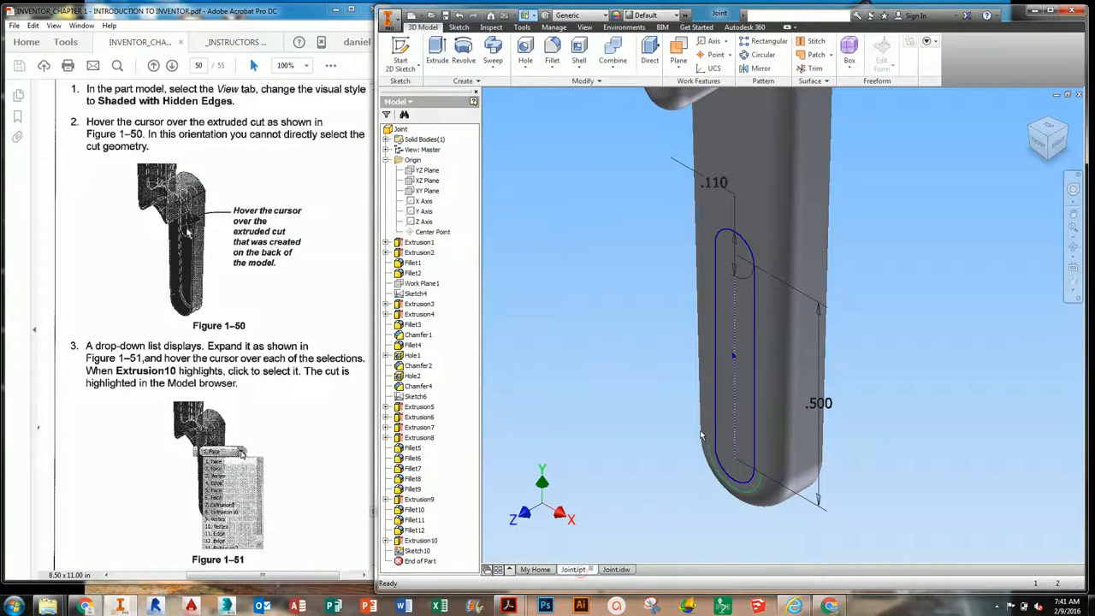
middle_drag(800, 355, 736, 448)
scroll(736, 448, up, 4)
scroll(755, 386, down, 3)
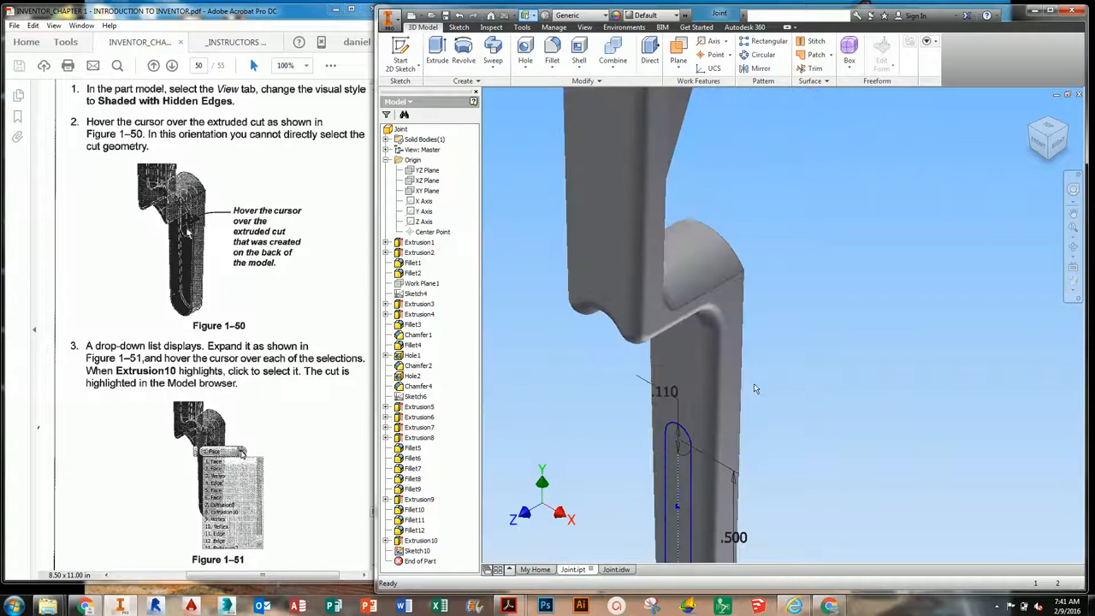
scroll(755, 389, up, 5)
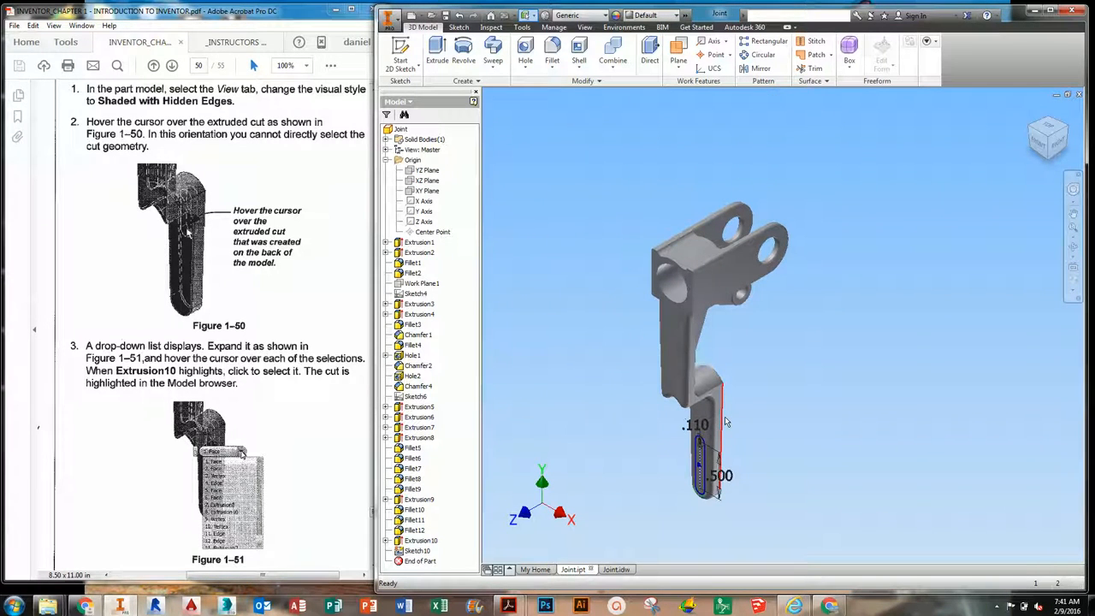
mouse_move(727, 420)
mouse_move(748, 306)
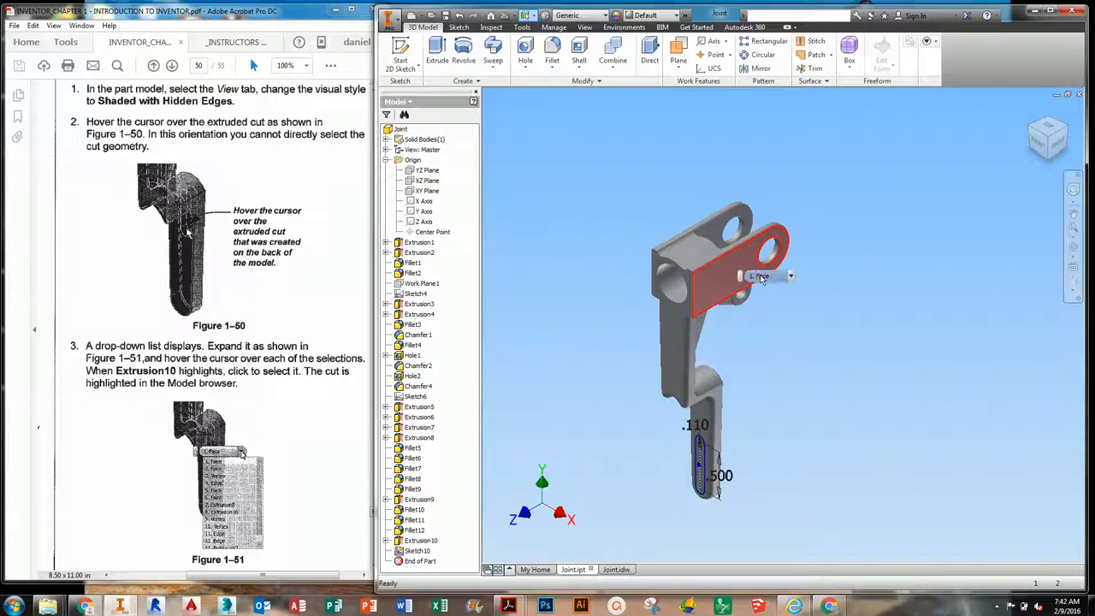
click(792, 276)
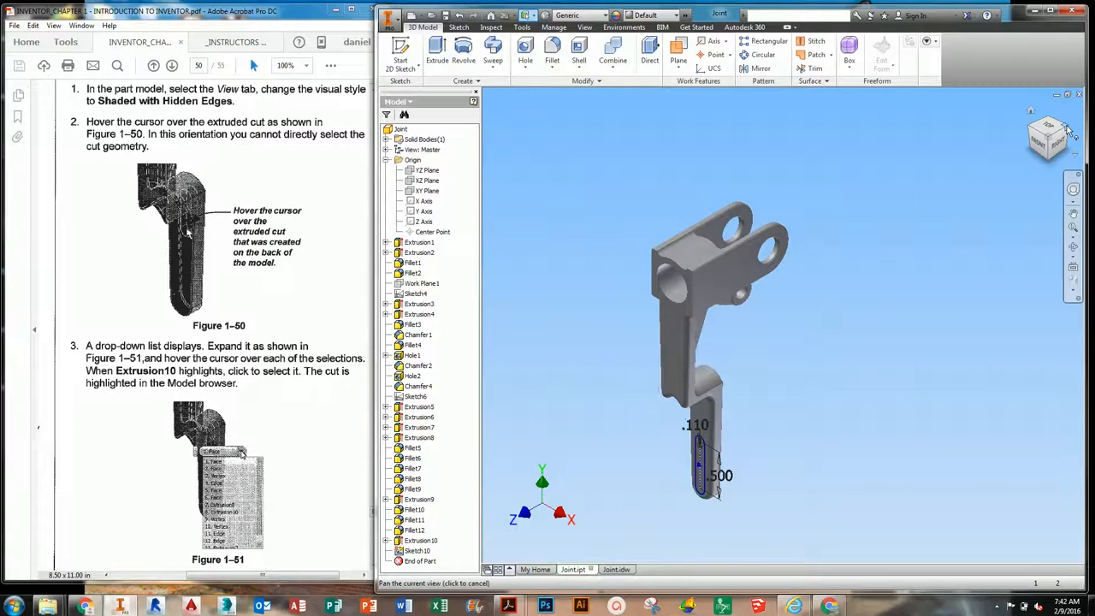
- Rotate the model to show the slotted side of the lower arm and select Extrusion10 from the overlapping choices at the slot
click(1067, 127)
scroll(805, 366, down, 4)
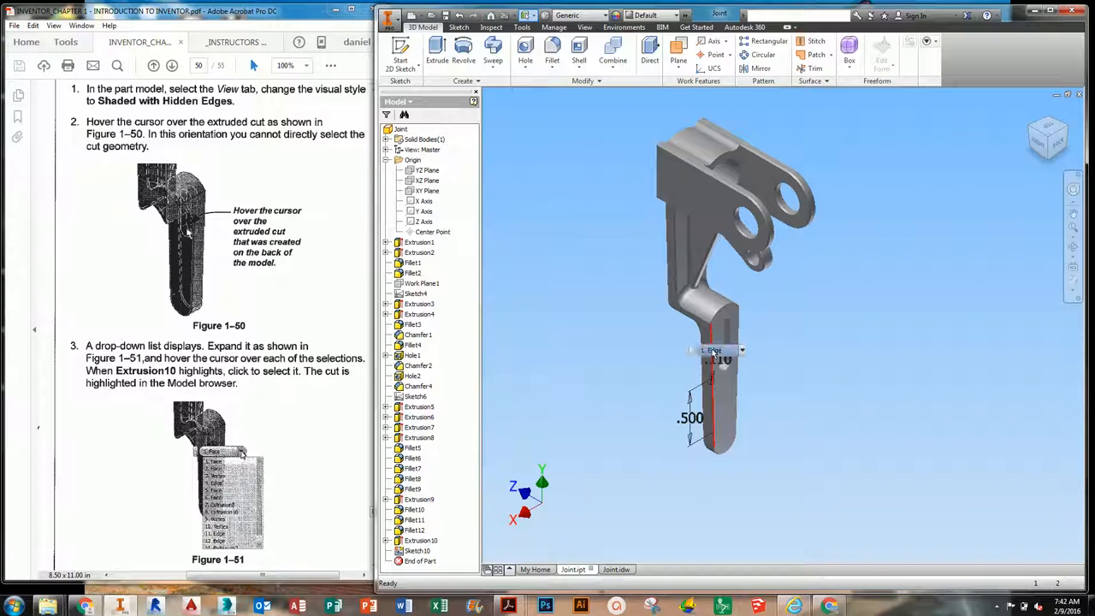
click(742, 351)
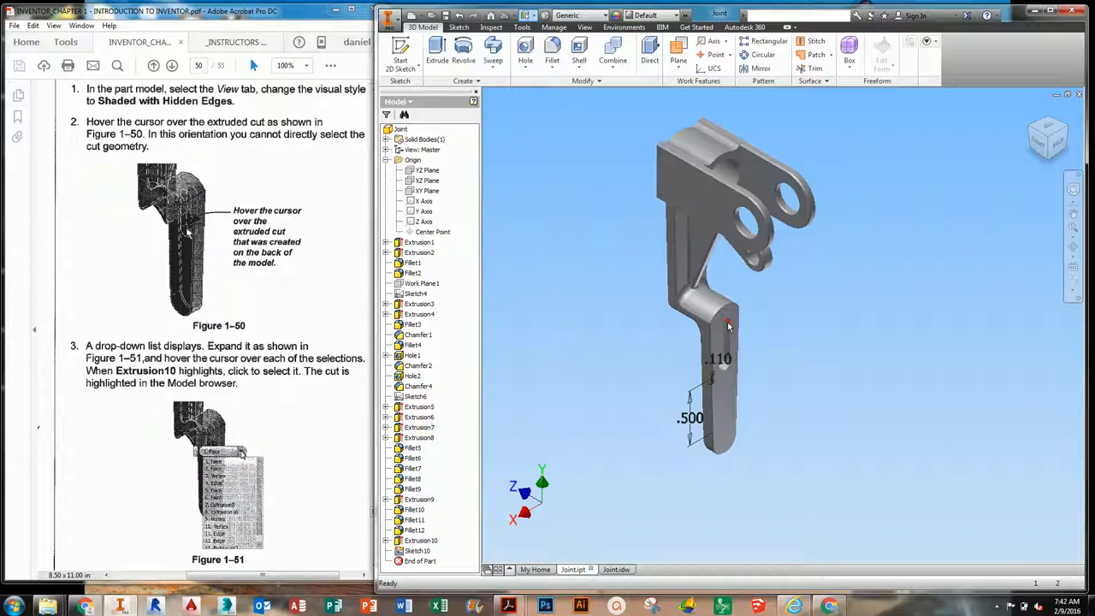
mouse_move(728, 326)
click(763, 325)
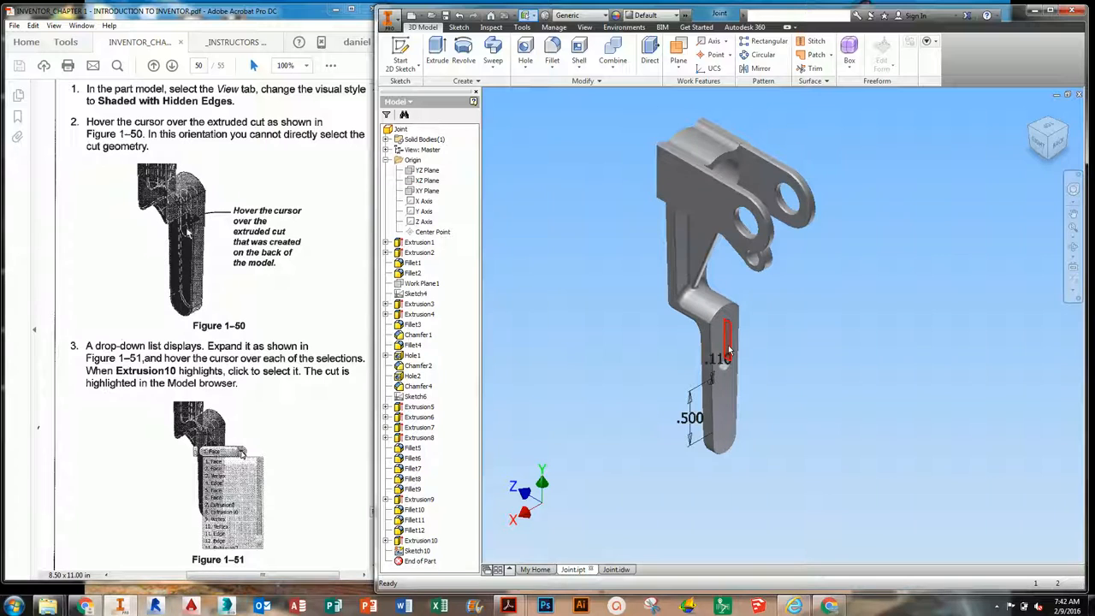
mouse_move(729, 350)
click(762, 345)
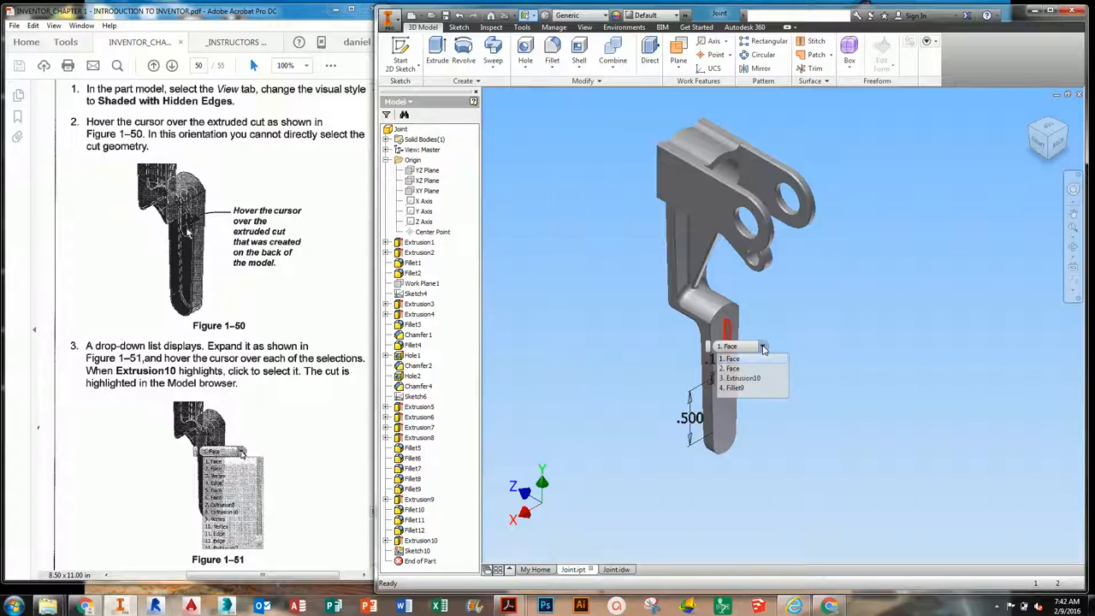
click(747, 379)
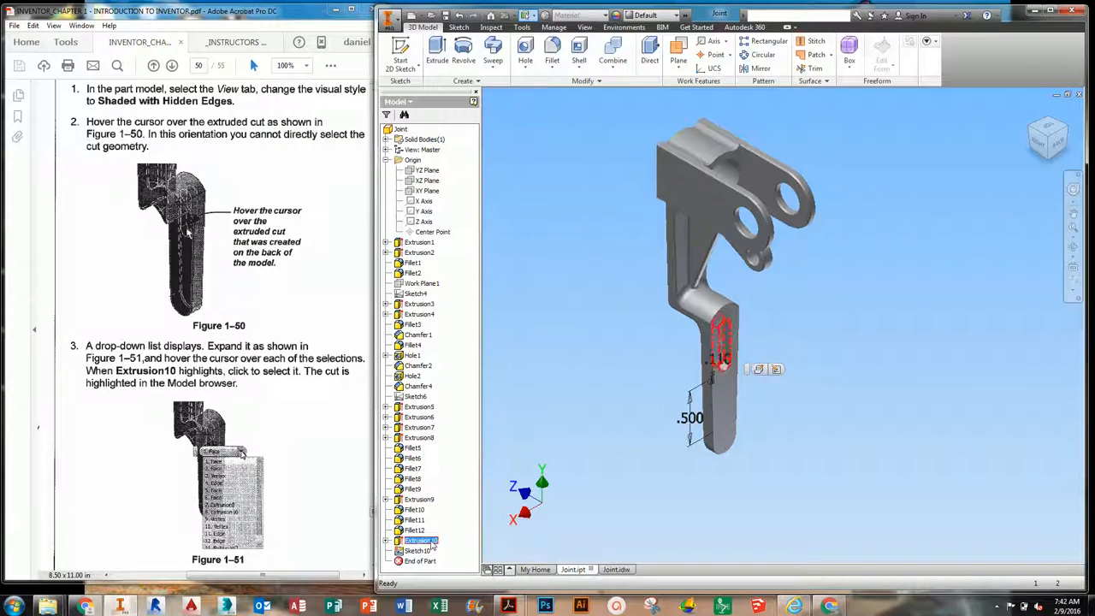
- Read Task 12 steps 4 to 7 in the exercise PDF on suppressing the feature, saving and closing the files
click(350, 428)
scroll(350, 428, down, 5)
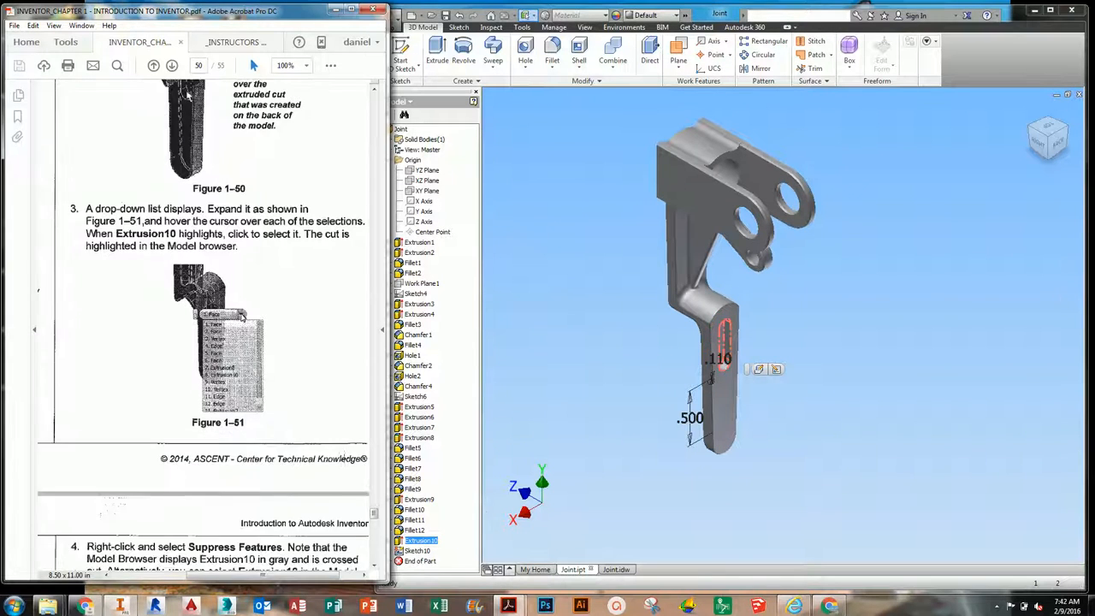
scroll(344, 458, down, 4)
scroll(342, 457, down, 1)
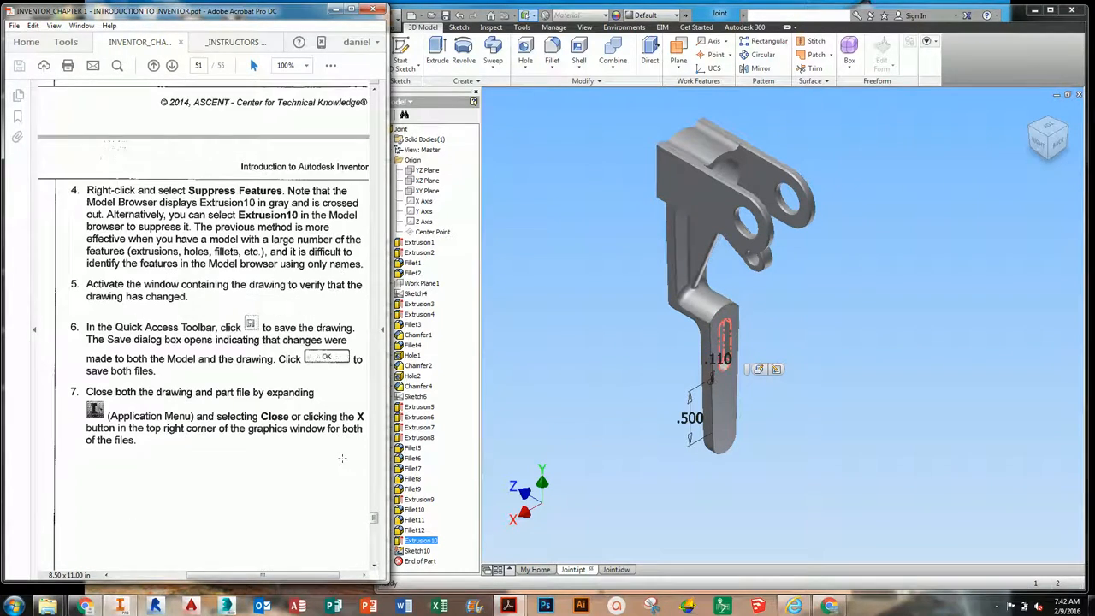
- Suppress Extrusion10 in the Joint part, check the Joint.idw drawing for the change, and return to the model
click(675, 399)
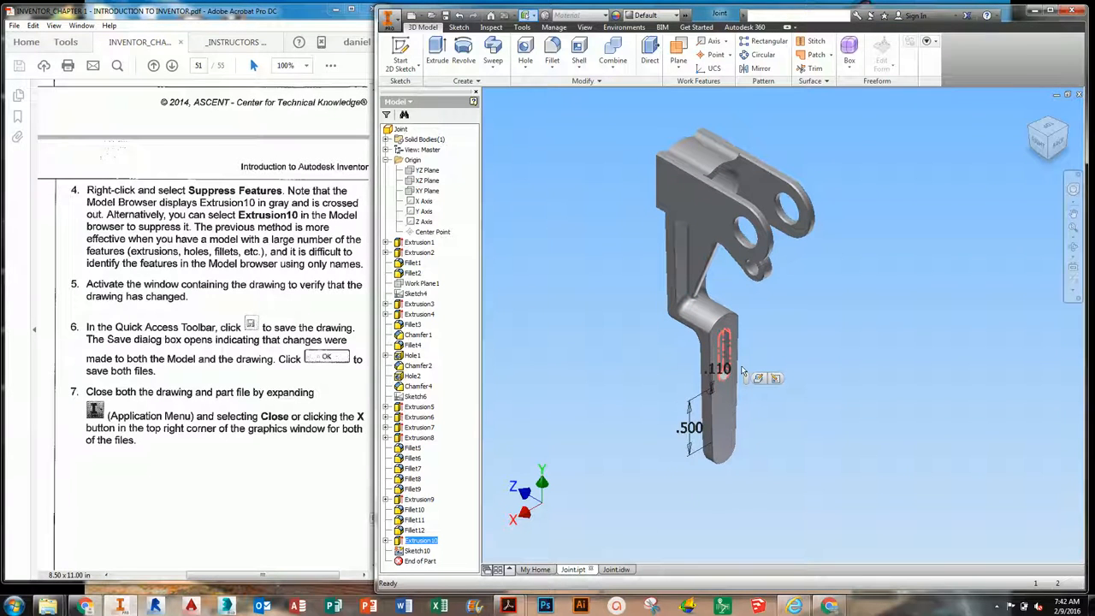
right_click(433, 544)
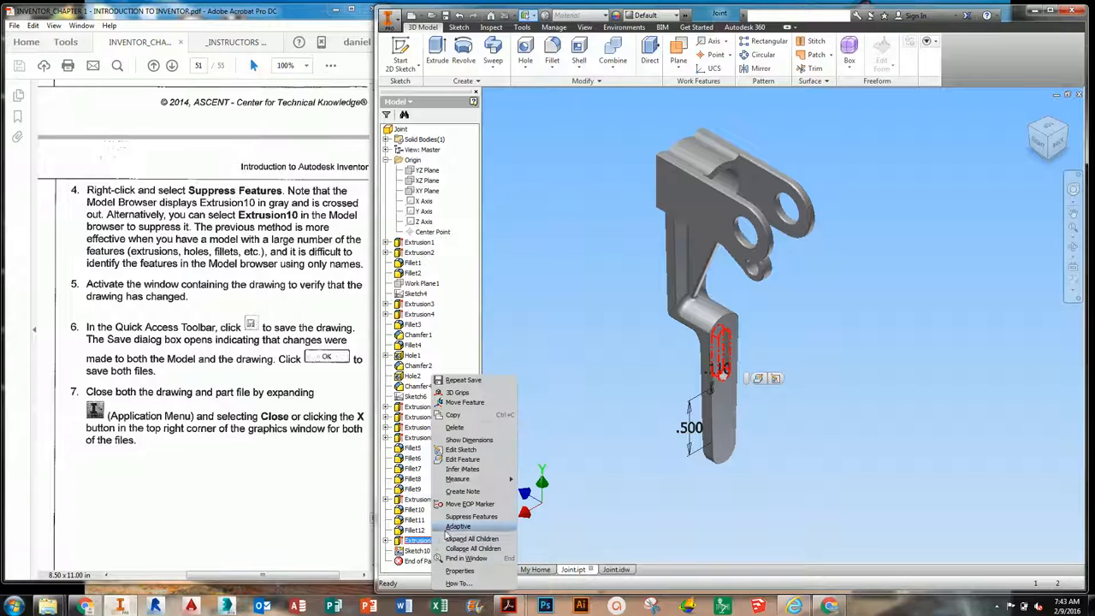
click(466, 517)
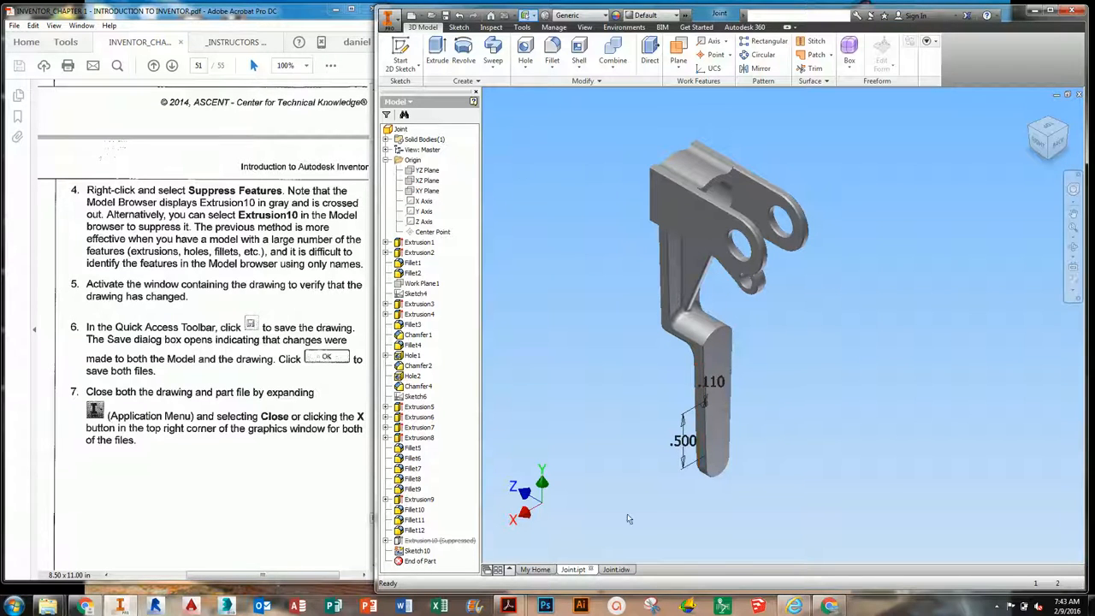
click(611, 570)
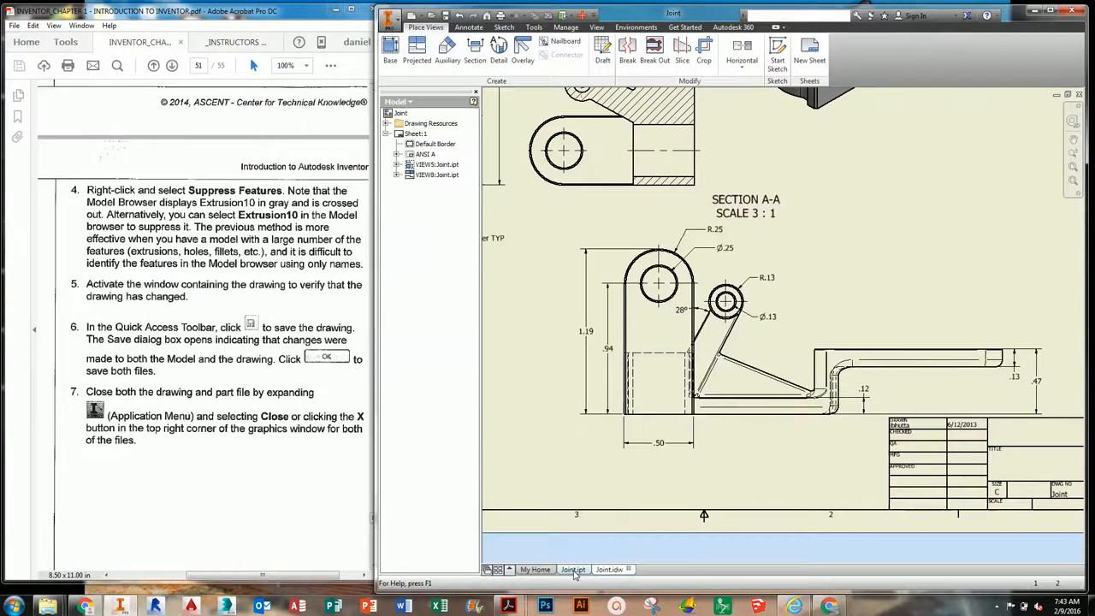
click(574, 570)
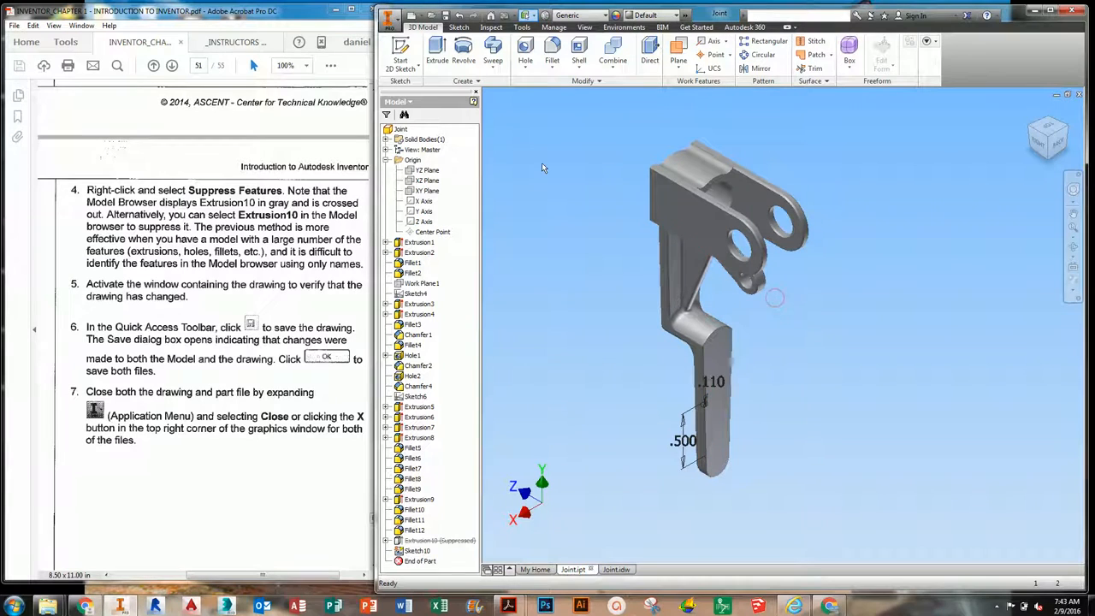
- Start a Save As of the Joint part and set the Documents library as the save location
click(390, 19)
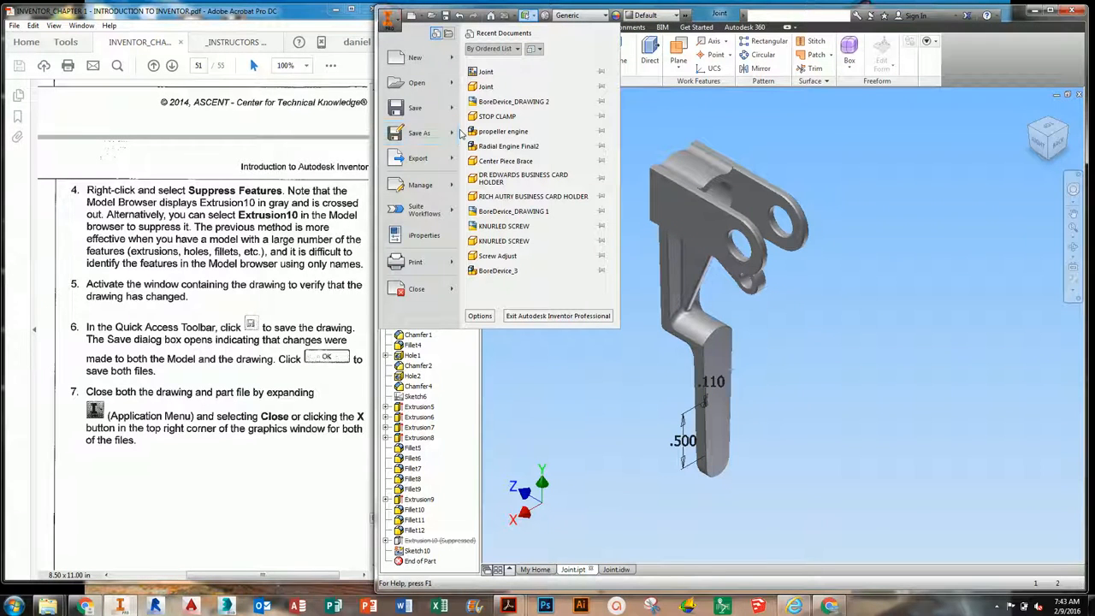
mouse_move(453, 135)
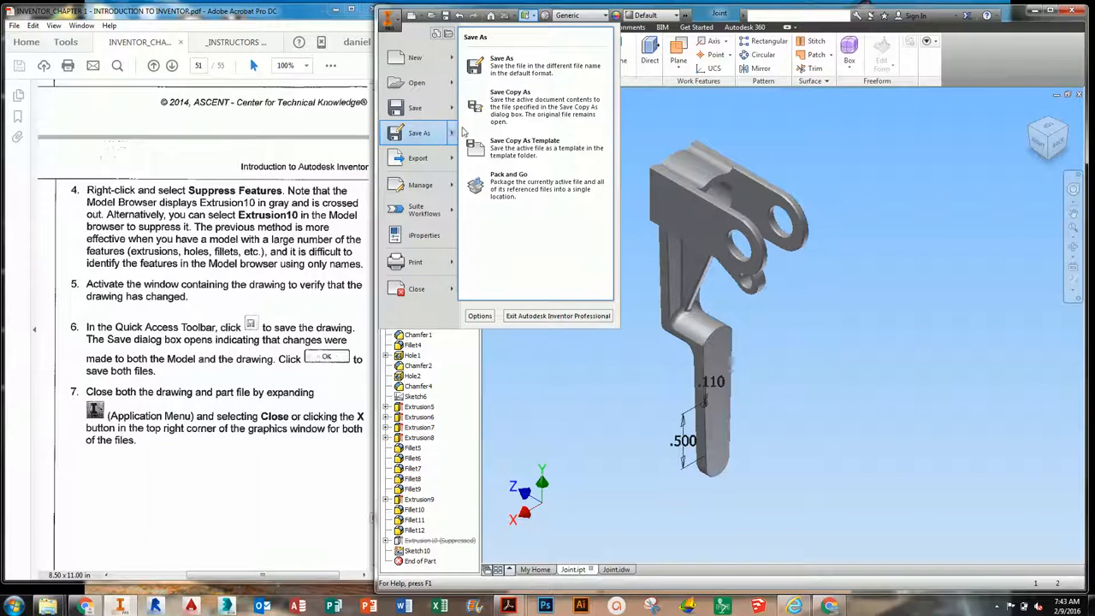
click(551, 73)
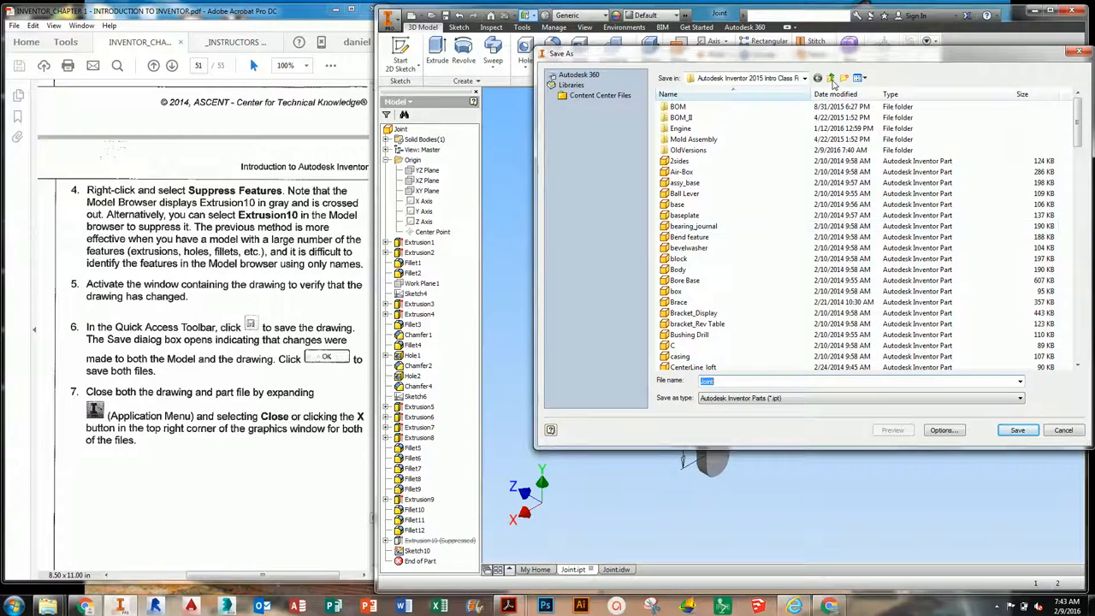
click(804, 78)
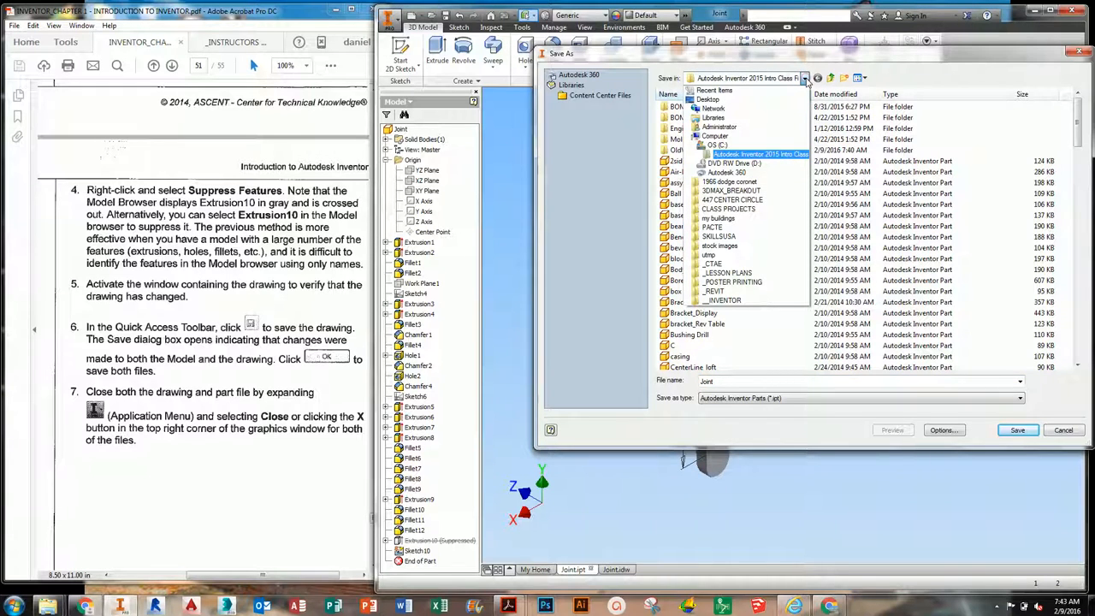
click(807, 81)
click(806, 81)
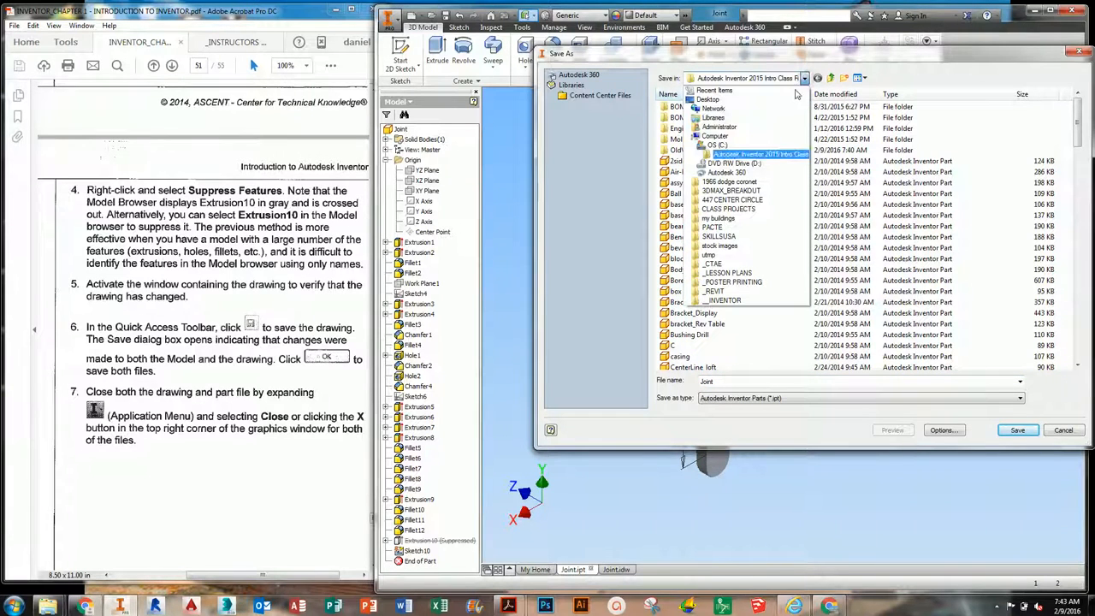
click(721, 118)
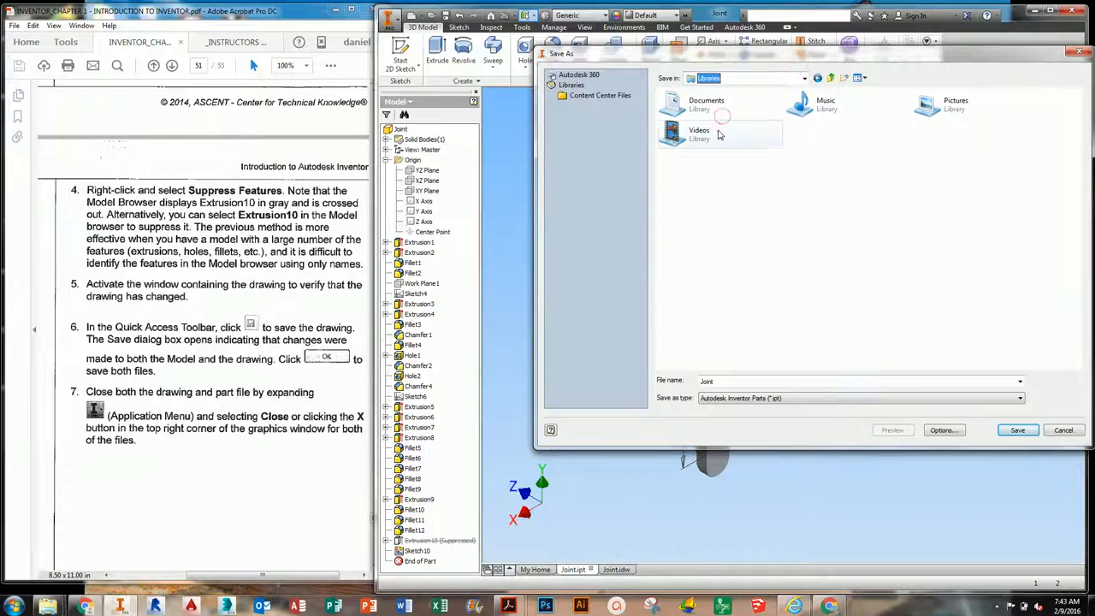
double_click(710, 112)
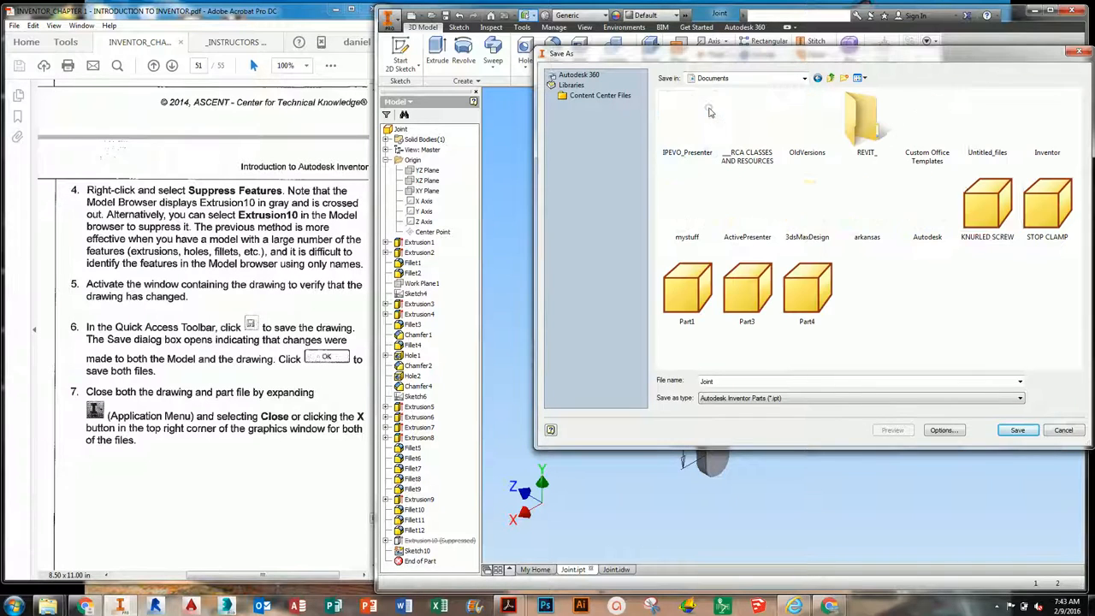
- Create a folder named INTRO TO DRAFTING INVENTOR PRACTICES in the Documents library
right_click(886, 280)
mouse_move(914, 405)
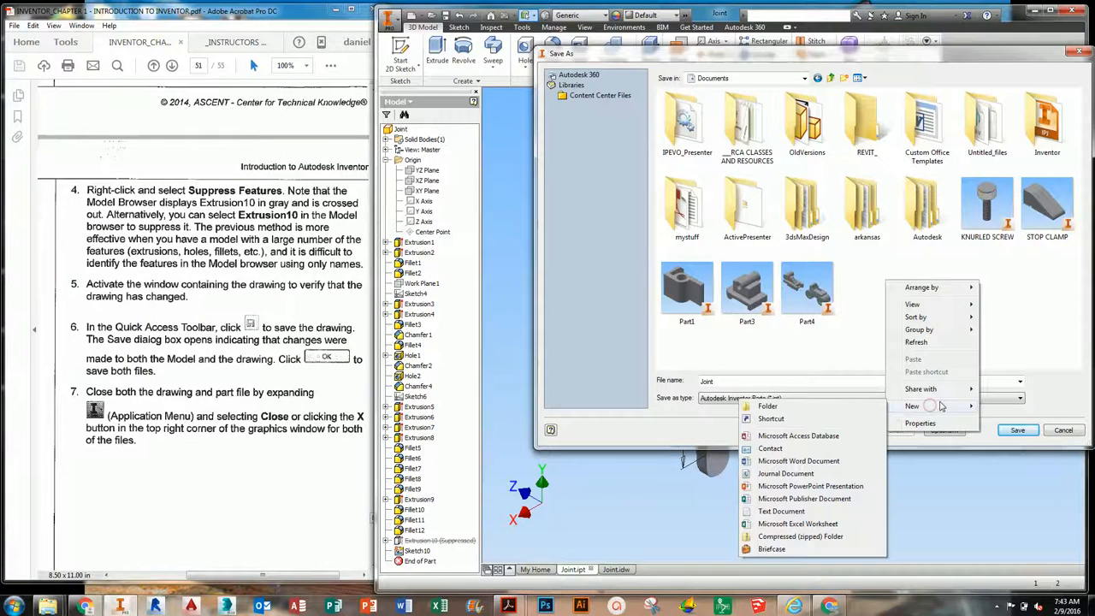
click(842, 405)
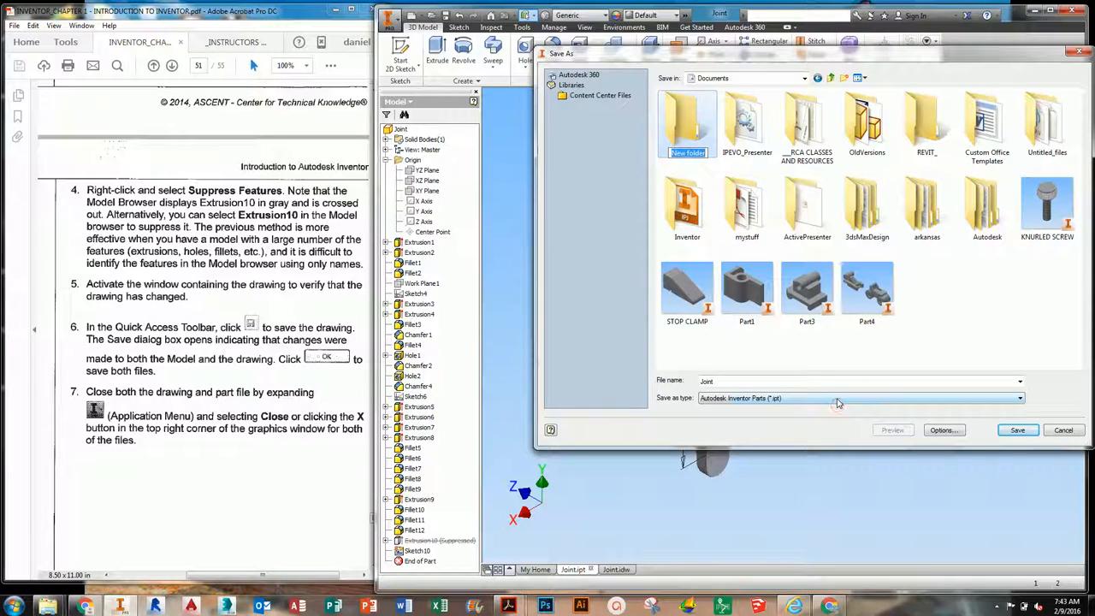
text(INTRO TO DRAFTING)
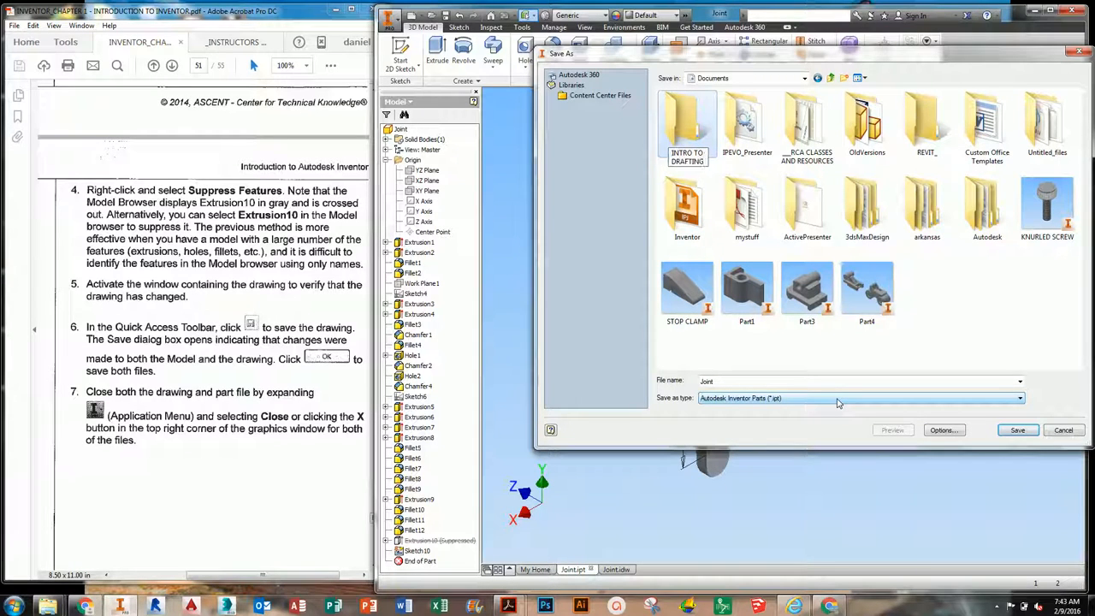
text( INVENTOR PRACTICE)
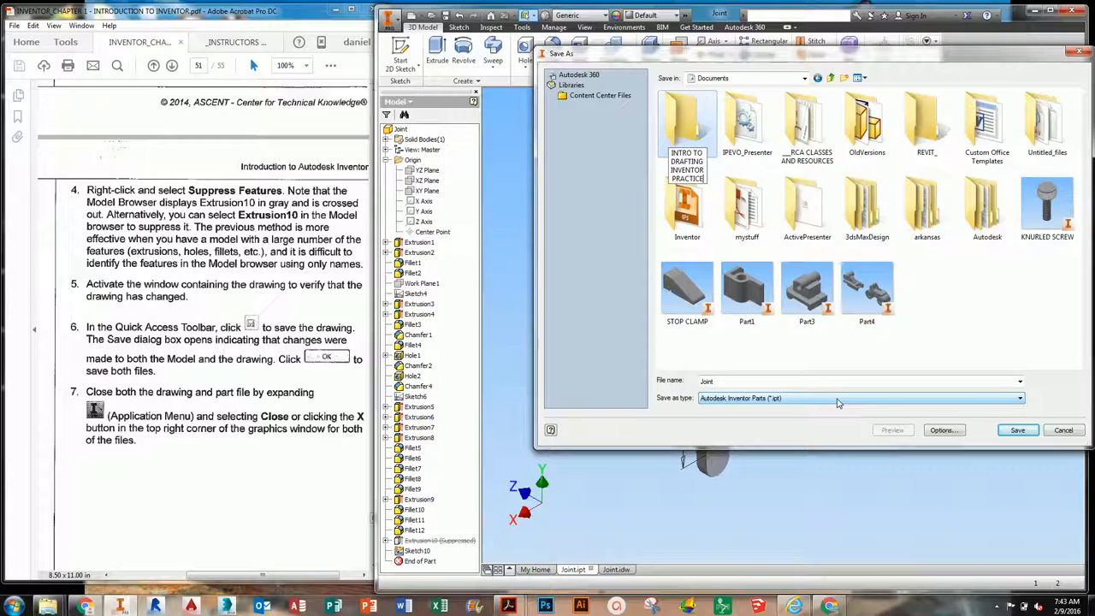
text(S)
key(Return)
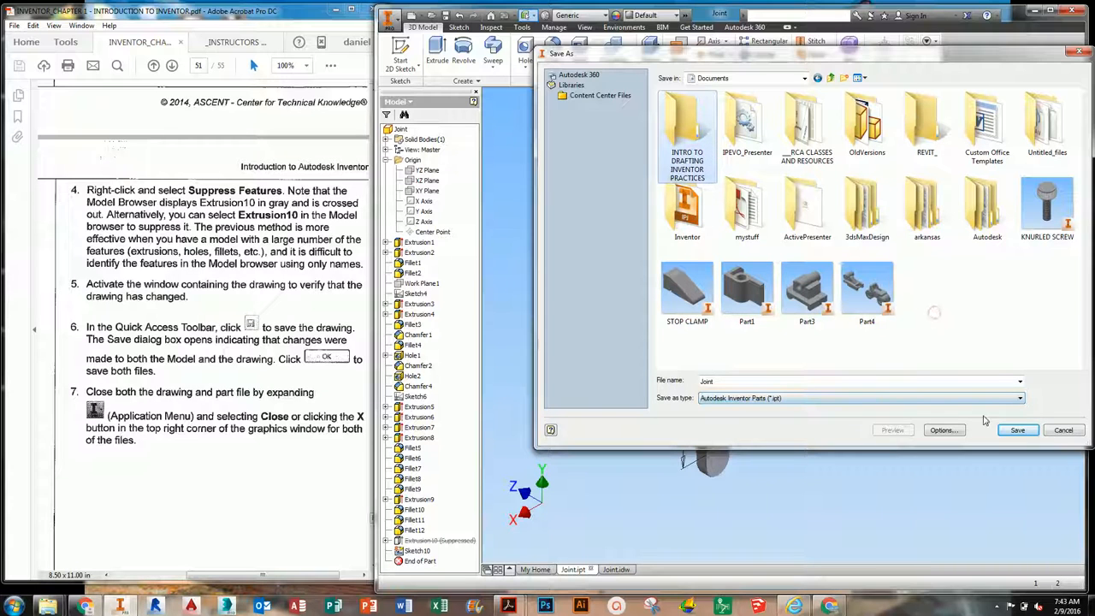
- Save the part as Joint in the INTRO TO DRAFTING INVENTOR PRACTICES folder and dismiss the notice
click(1013, 430)
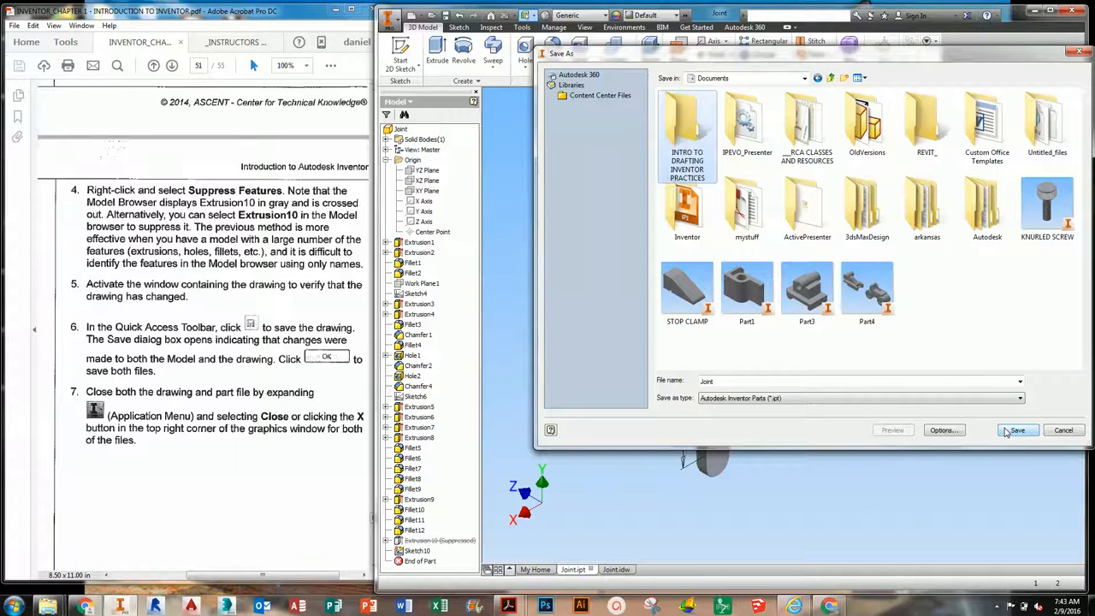
click(1017, 430)
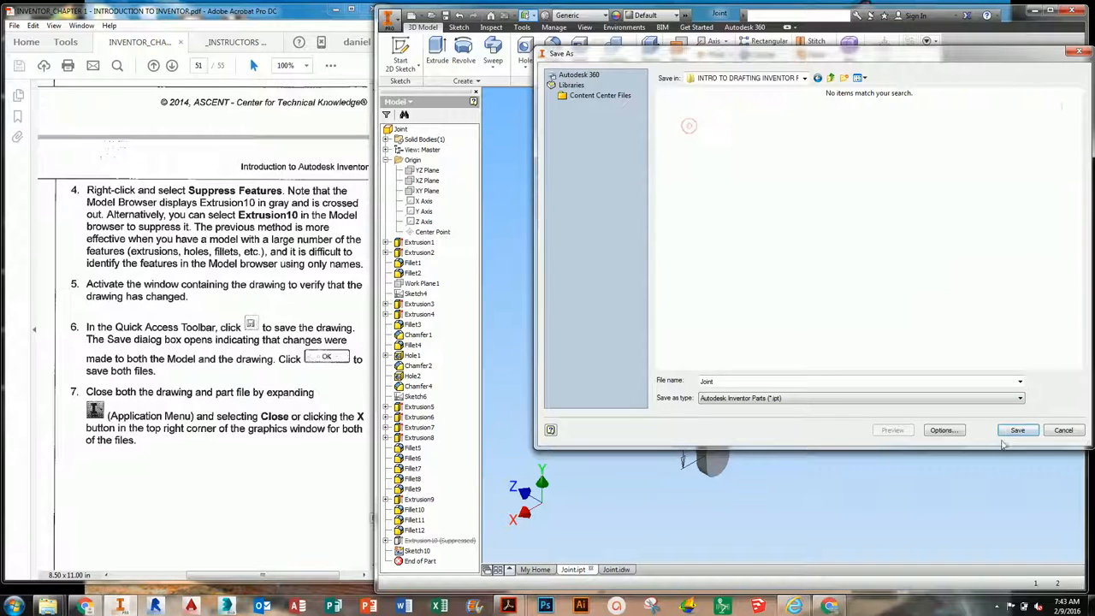
click(1019, 430)
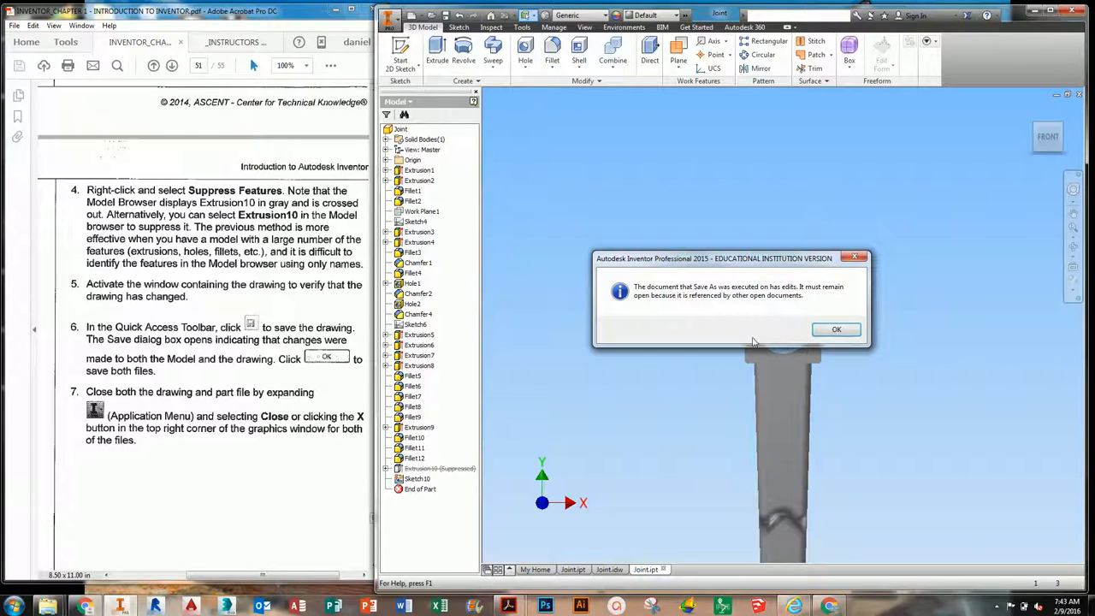
click(833, 331)
- Save the Joint.idw drawing as Joint in the Documents folder INTRO TO DRAFTING INVENTOR PRACTICES, including its dependent part file
click(609, 570)
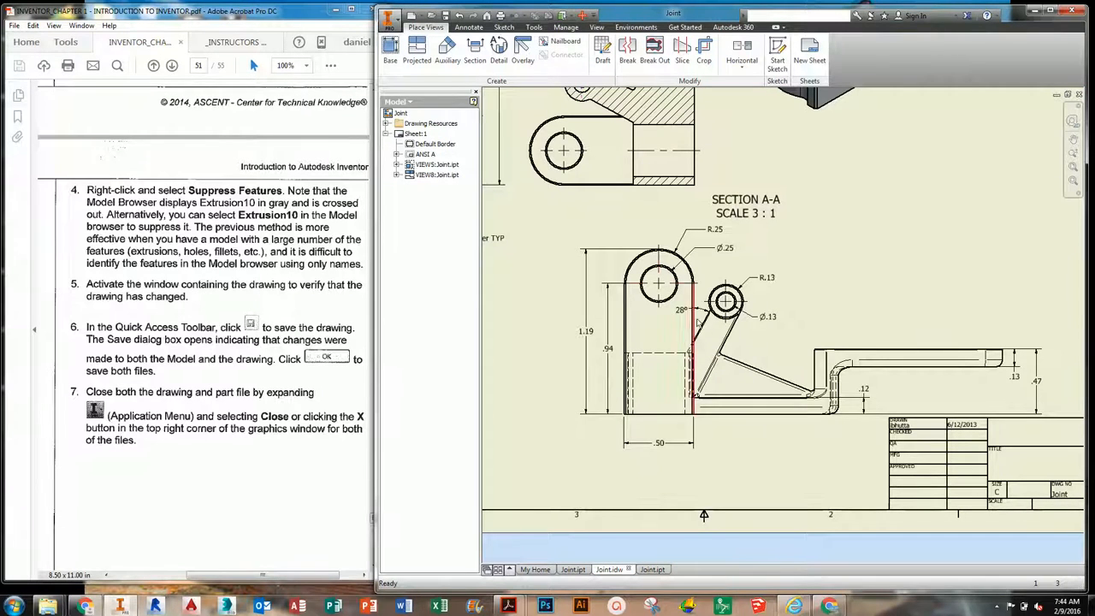
click(389, 17)
click(420, 132)
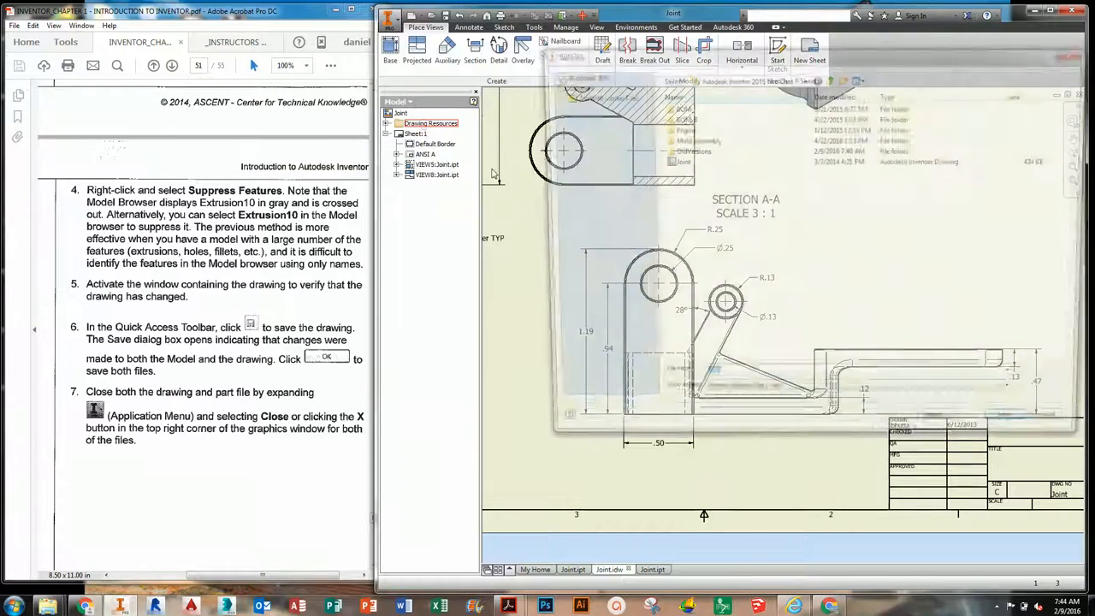
click(784, 78)
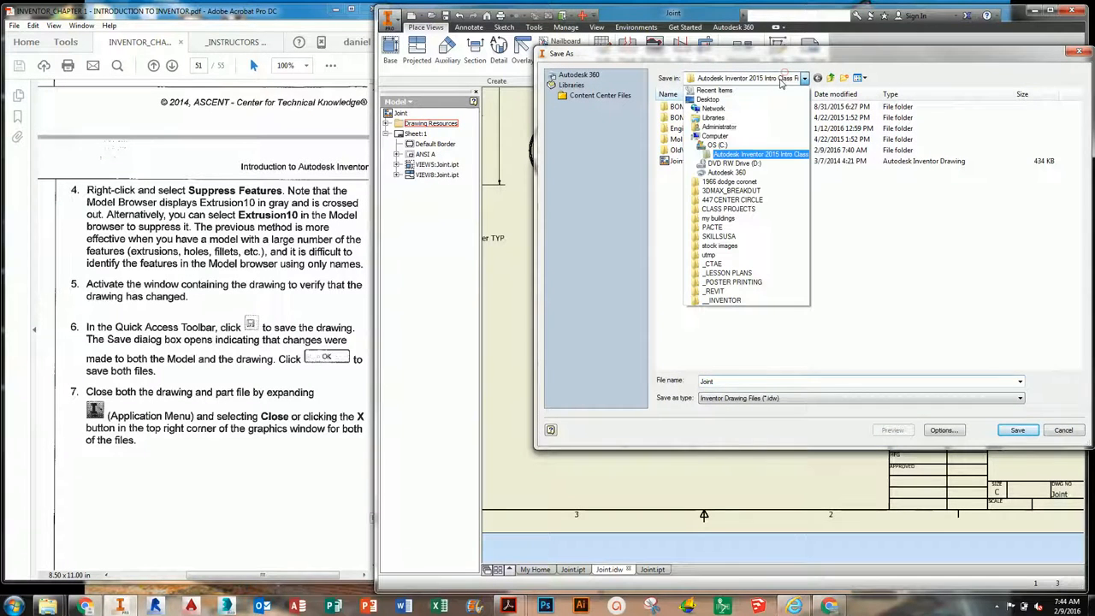
click(715, 118)
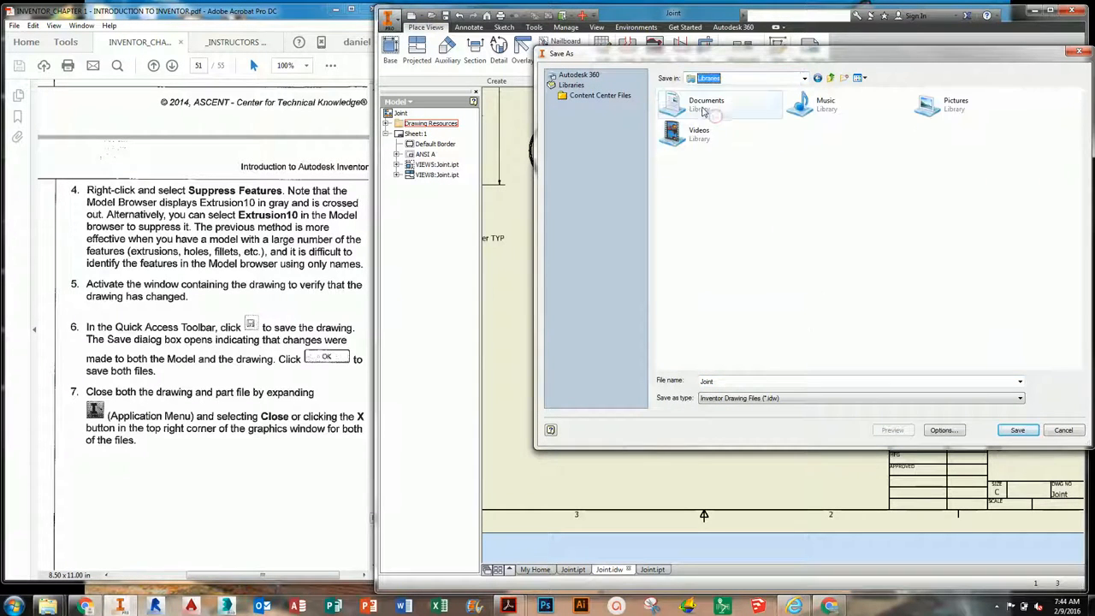
double_click(708, 112)
double_click(688, 137)
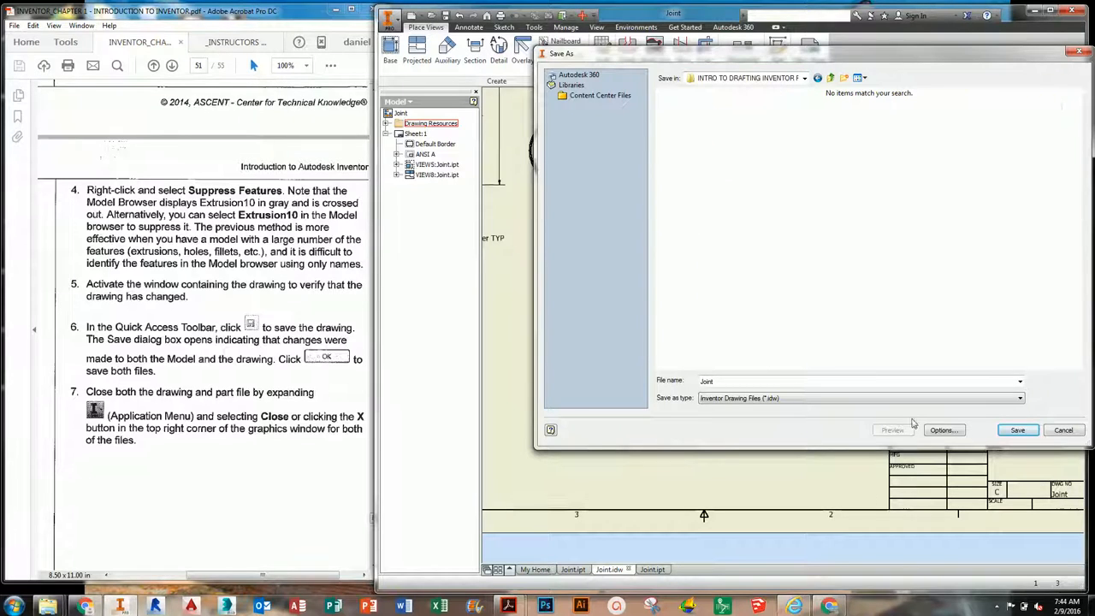
click(1018, 430)
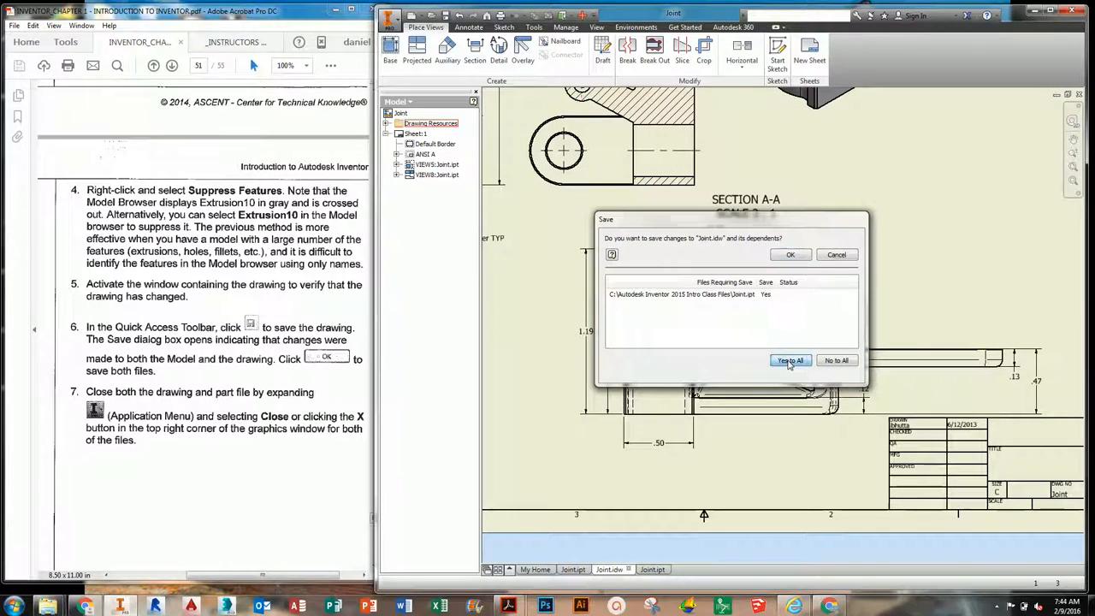
click(800, 256)
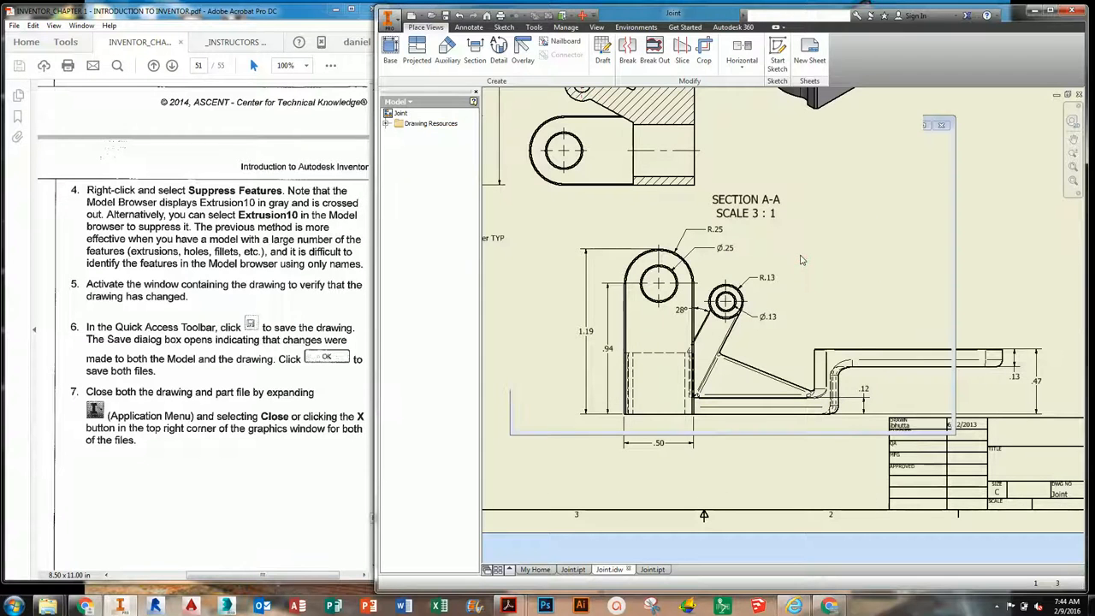
- Close the Joint.idw drawing and both open Joint.ipt part files
scroll(767, 320, up, 2)
scroll(768, 320, down, 1)
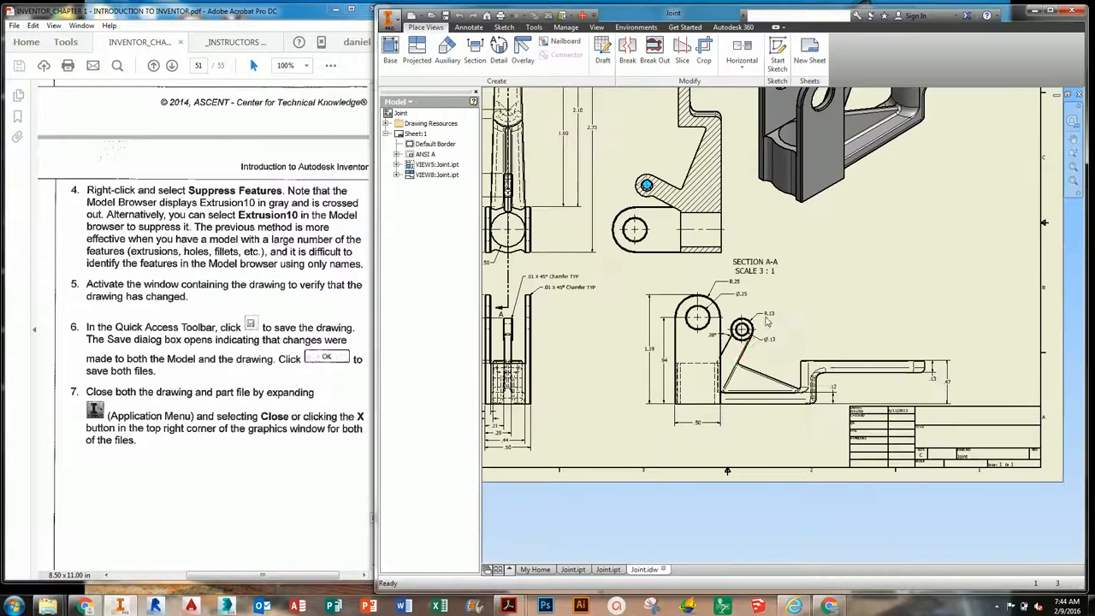
click(663, 570)
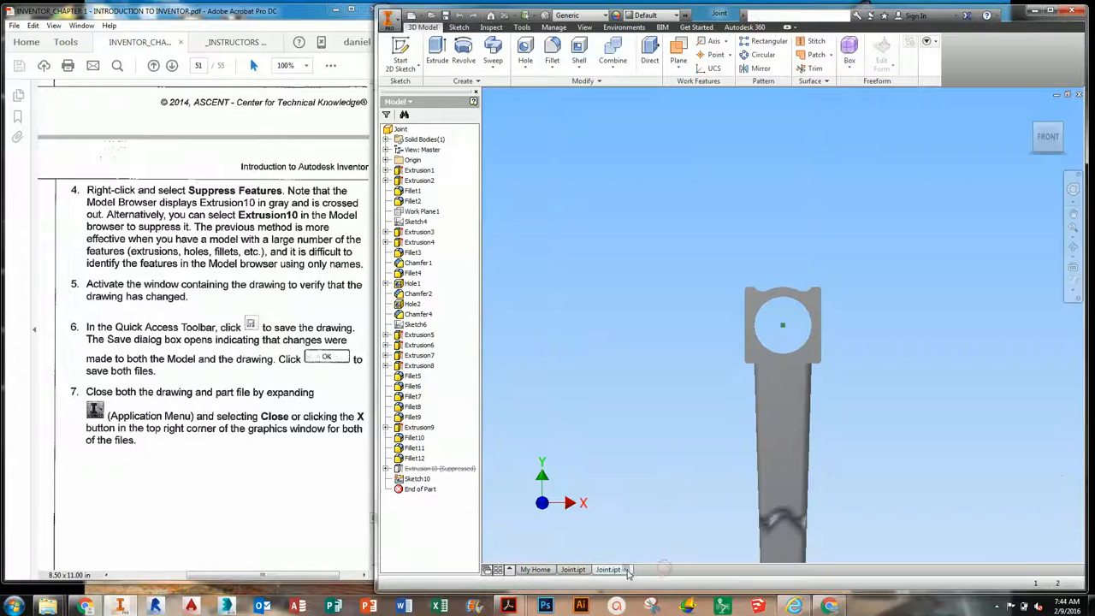
click(627, 570)
click(591, 570)
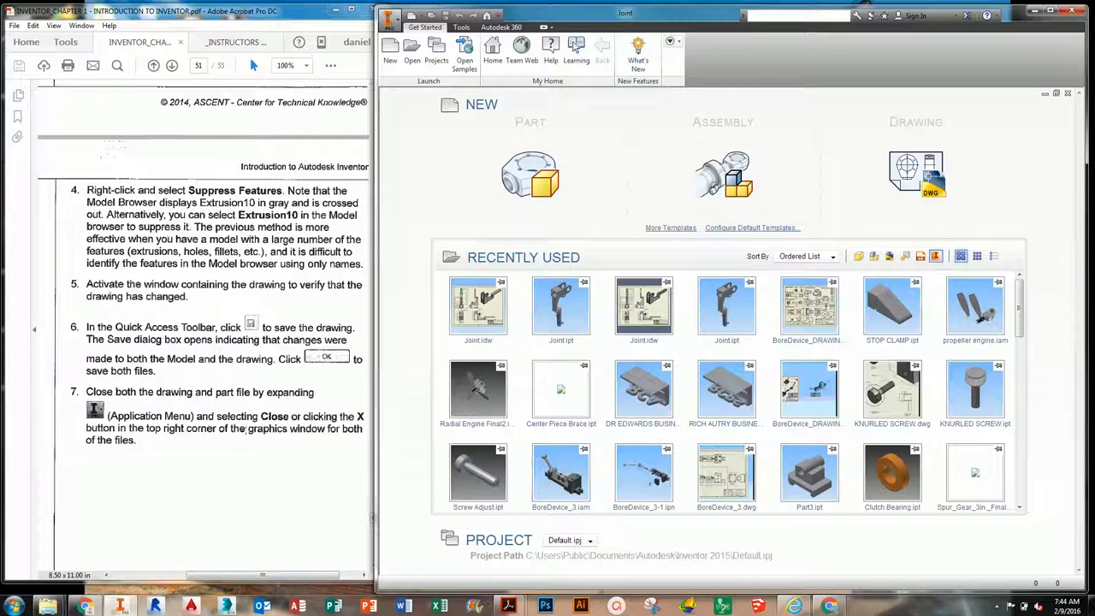
- Read the Chapter Review Questions on page 52 of the exercise PDF, including the Figure 1–52 interface matching question
click(246, 429)
scroll(257, 441, down, 3)
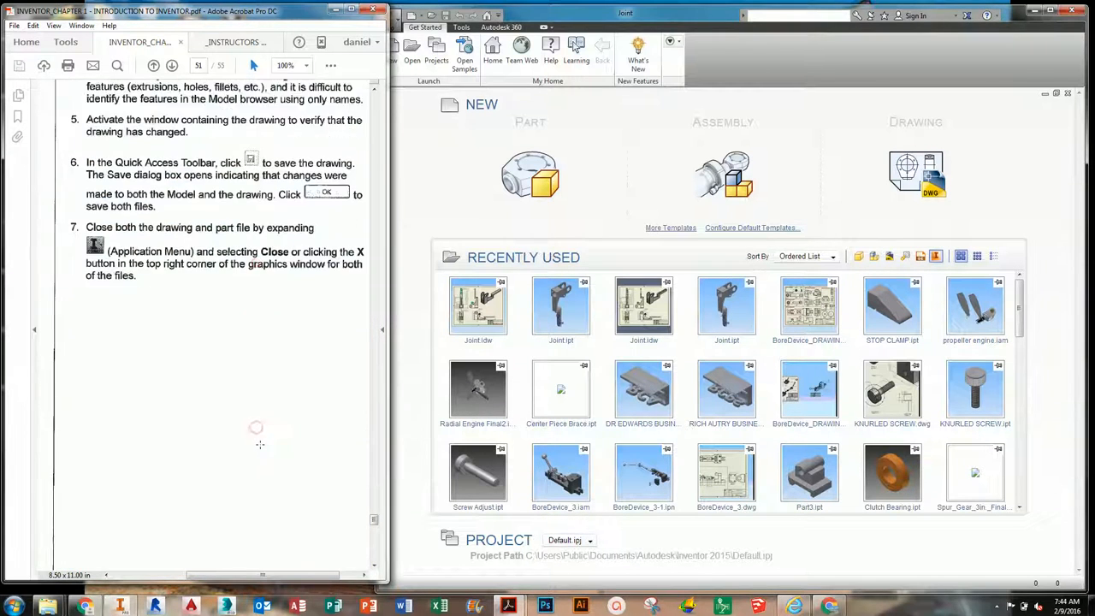
scroll(260, 444, down, 10)
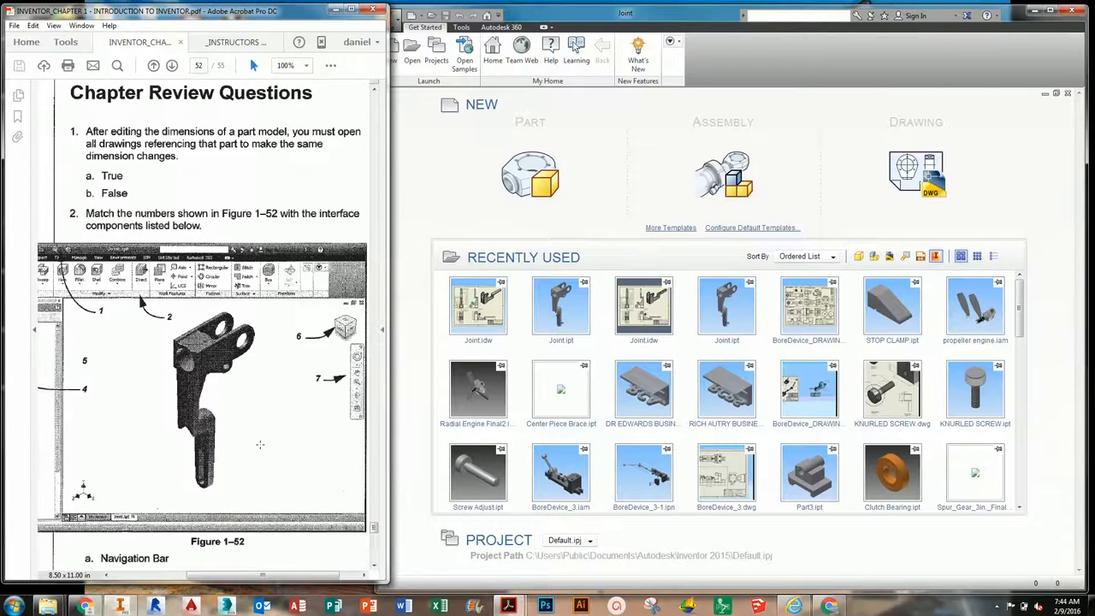
ctrl+scroll(260, 444, down, 1)
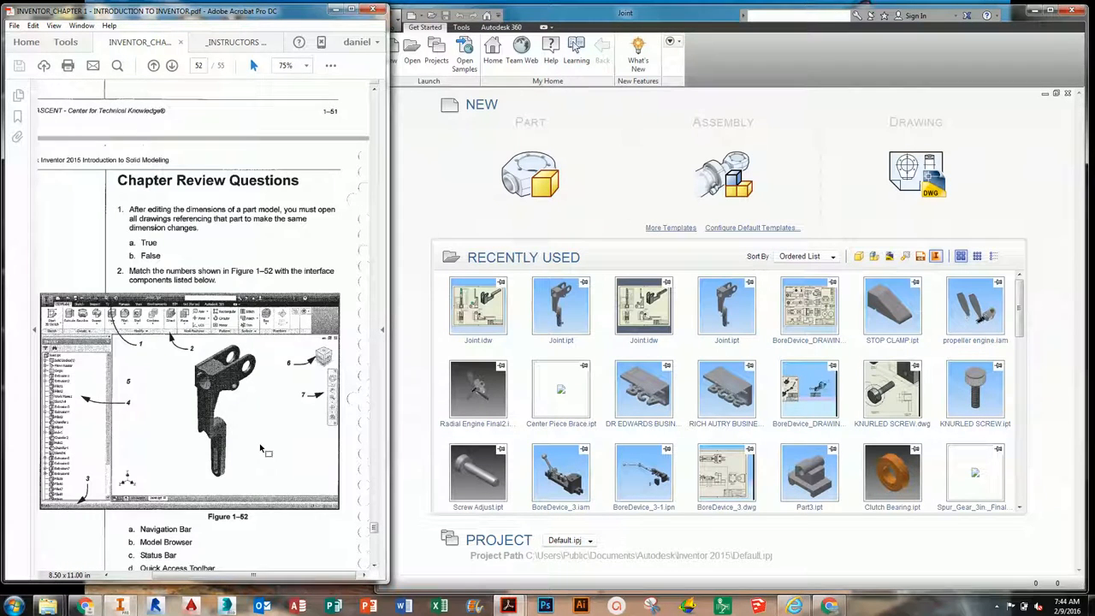
scroll(264, 448, down, 2)
scroll(260, 445, down, 1)
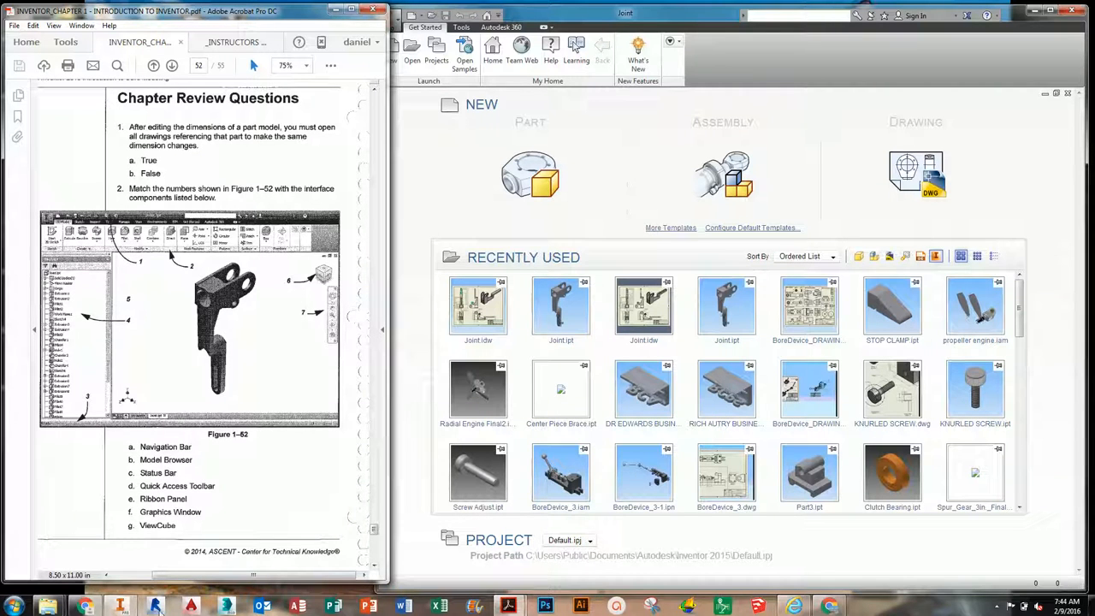
- Switch to Chrome, open Google Drive in a new tab and create a blank Google Docs document
click(84, 606)
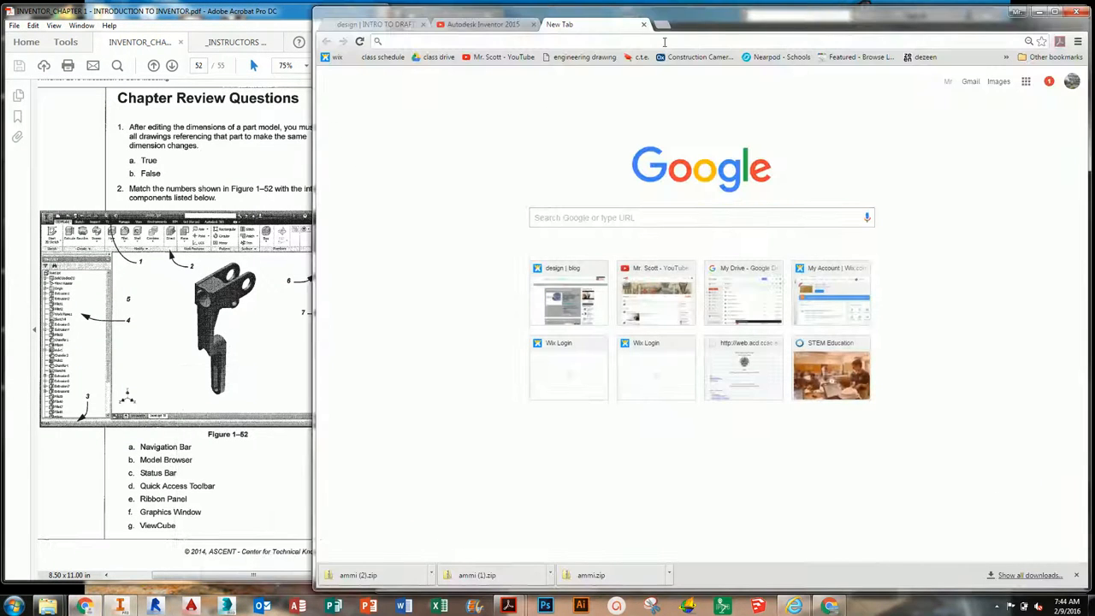
click(665, 24)
click(442, 58)
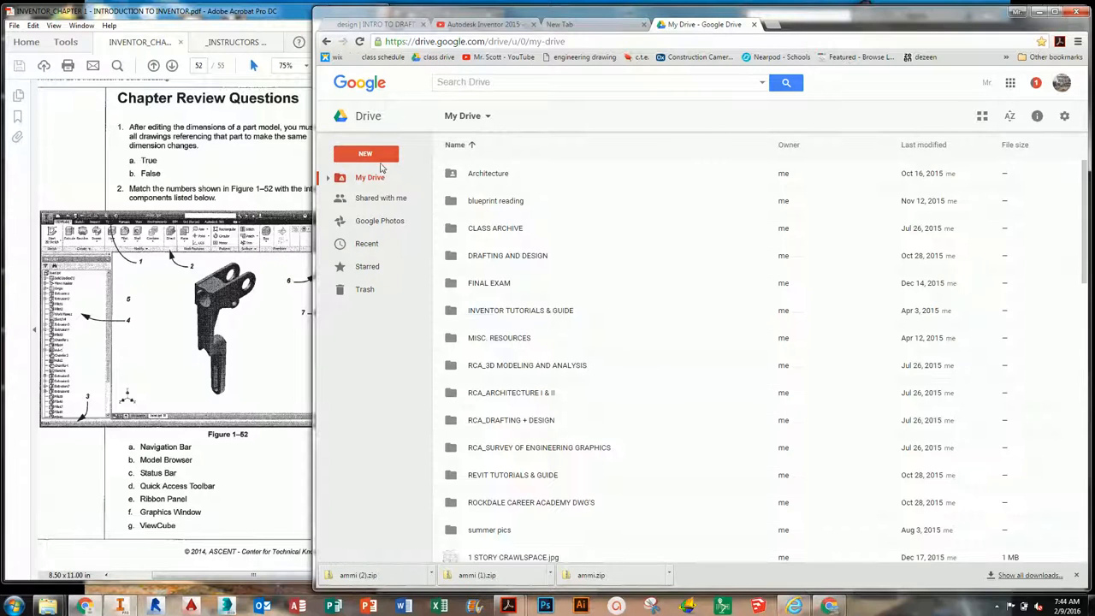
click(378, 158)
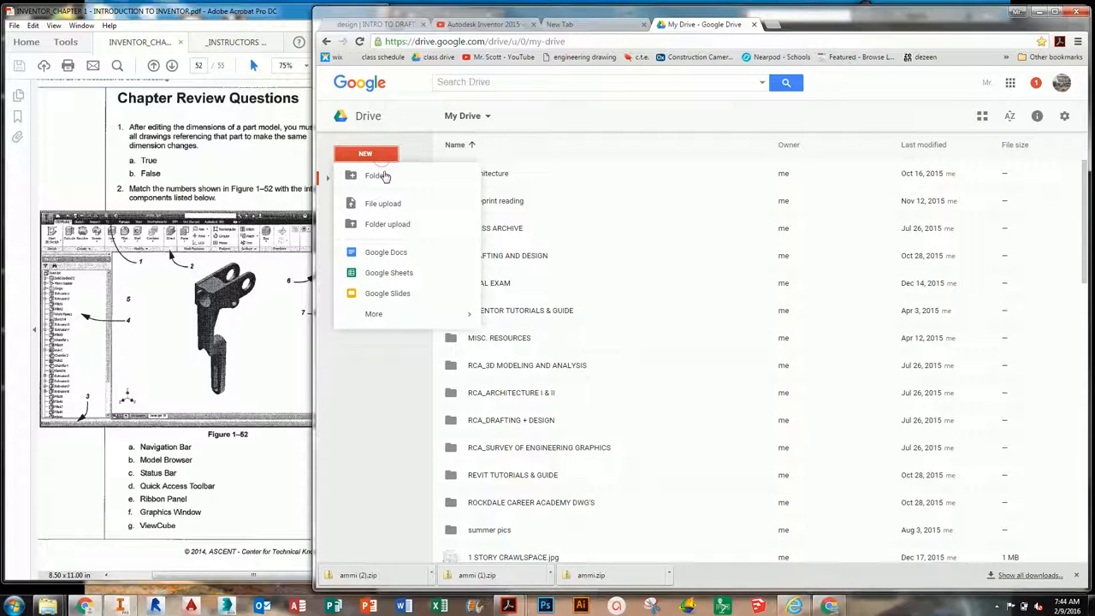
click(387, 254)
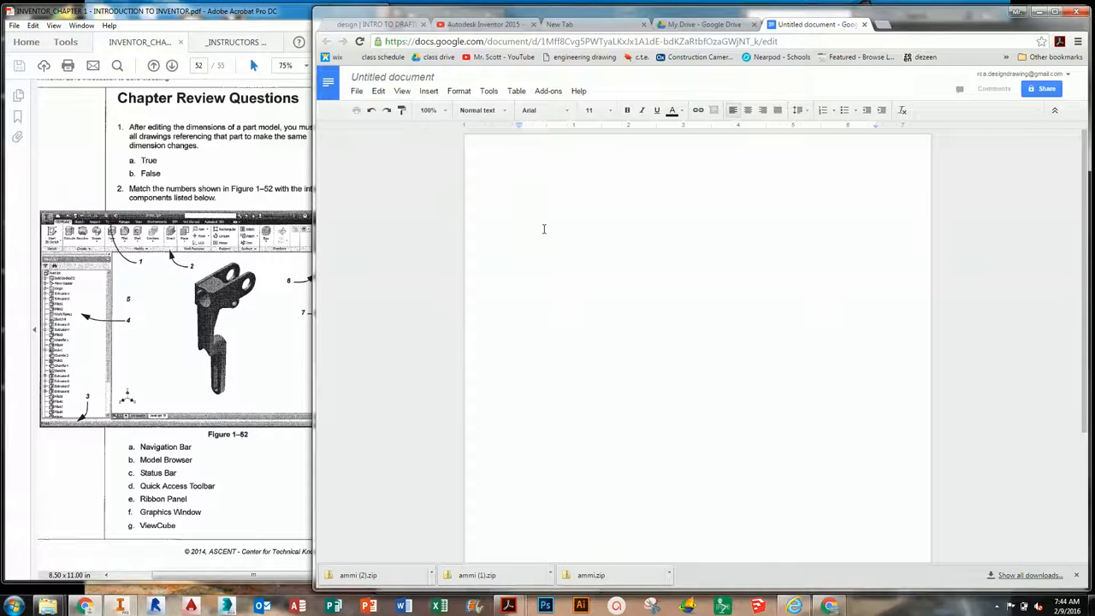
- Enter the heading CHAPTER REVIEW QUESTIONS in capitals at the start of the blank document
text(cHAPTER)
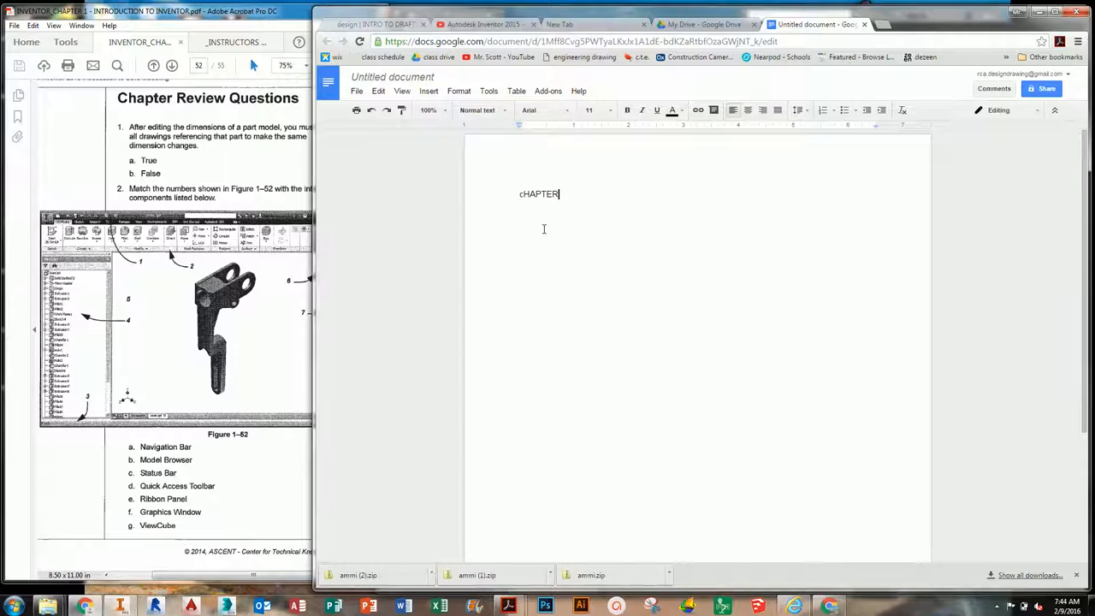
key(BackSpace)
key(BackSpace)
key(BackSpace)
key(BackSpace)
key(BackSpace)
key(BackSpace)
text(HAPTER REV)
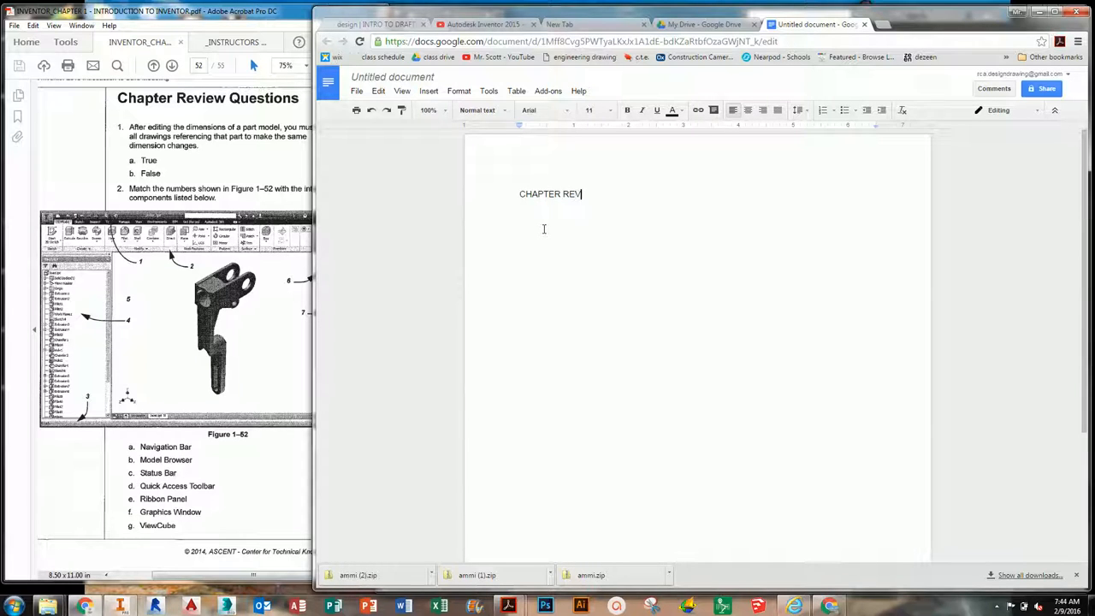
text(IEW WUESTIONS)
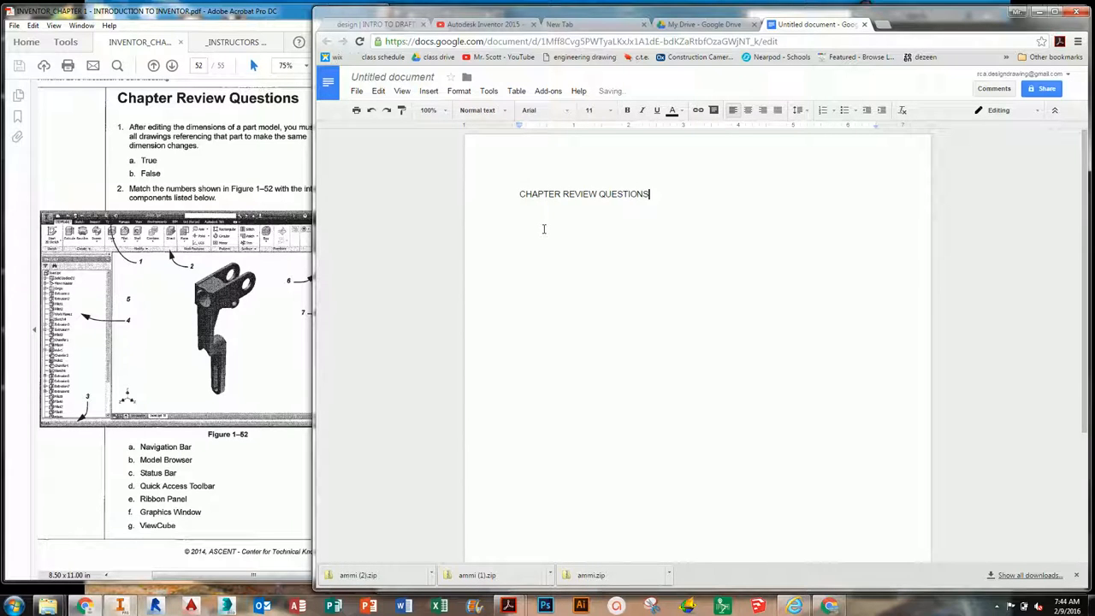
- Below the heading, add a numbered list with TRUE for question 1 and A.1 for question 2, followed by an unnumbered line B.2
text(1.)
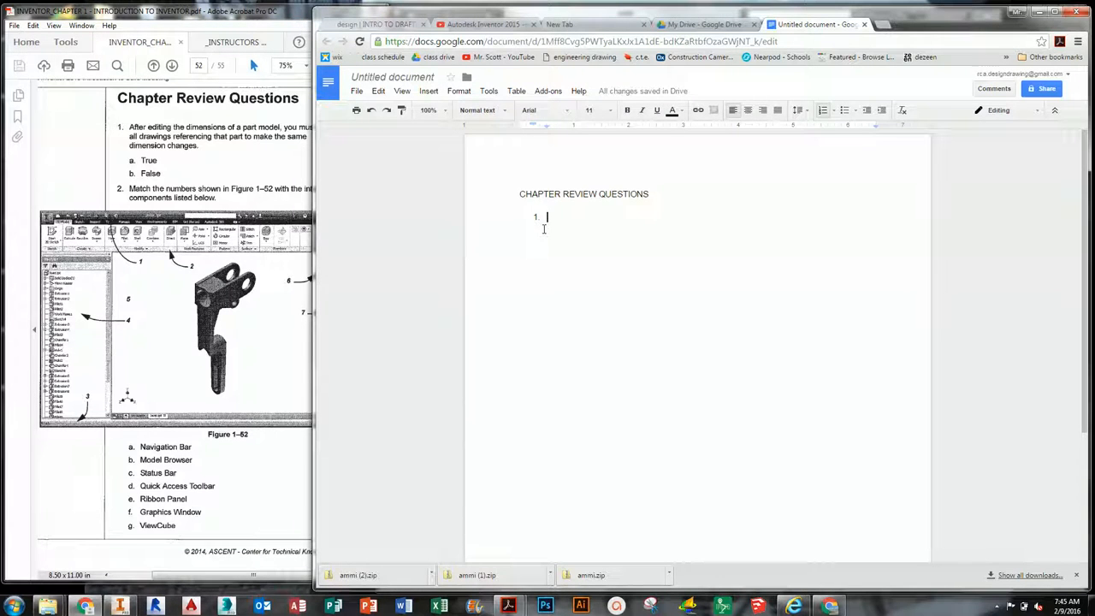
text(TRUE)
key(Return)
text(A.1)
key(Return)
key(Return)
text(B.2)
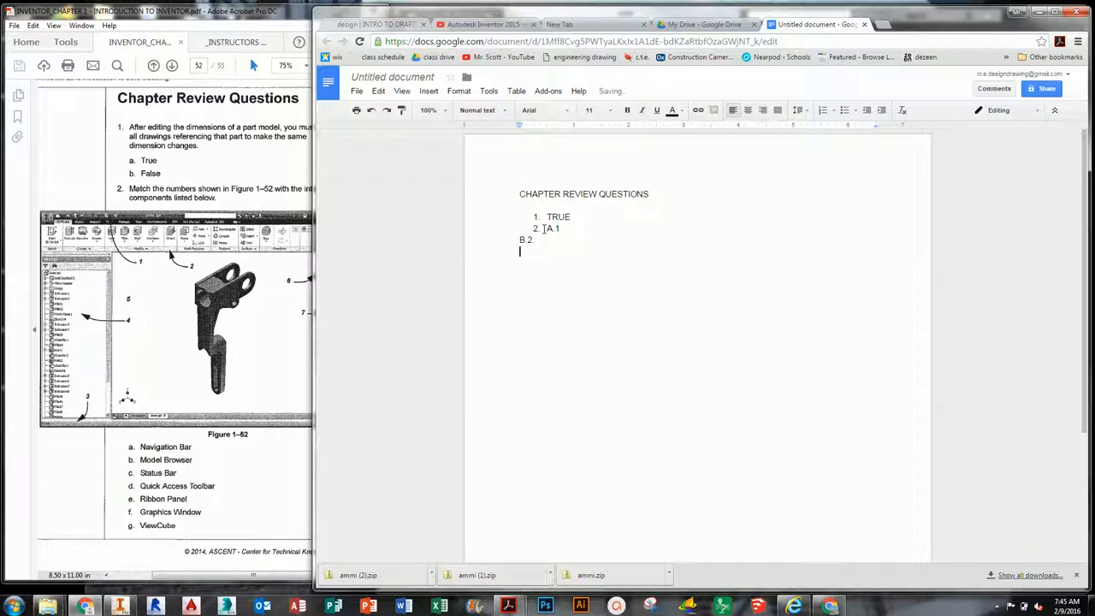
- Rename the document with the author's first initial and surname followed by _INVENTOR CHAPTER 1_B4
click(421, 75)
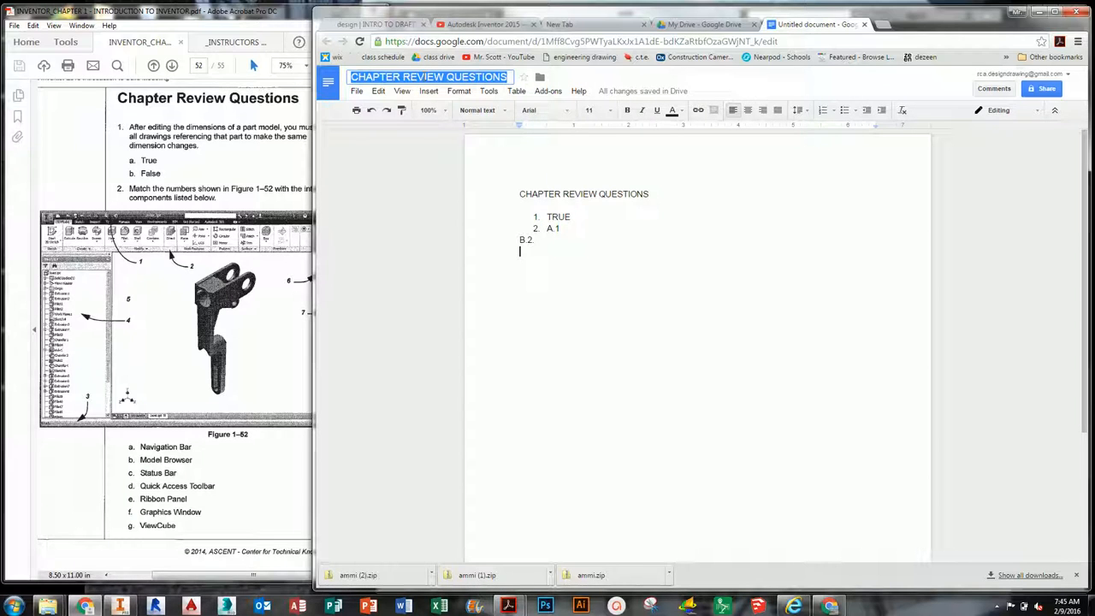
text(DSCOTT)
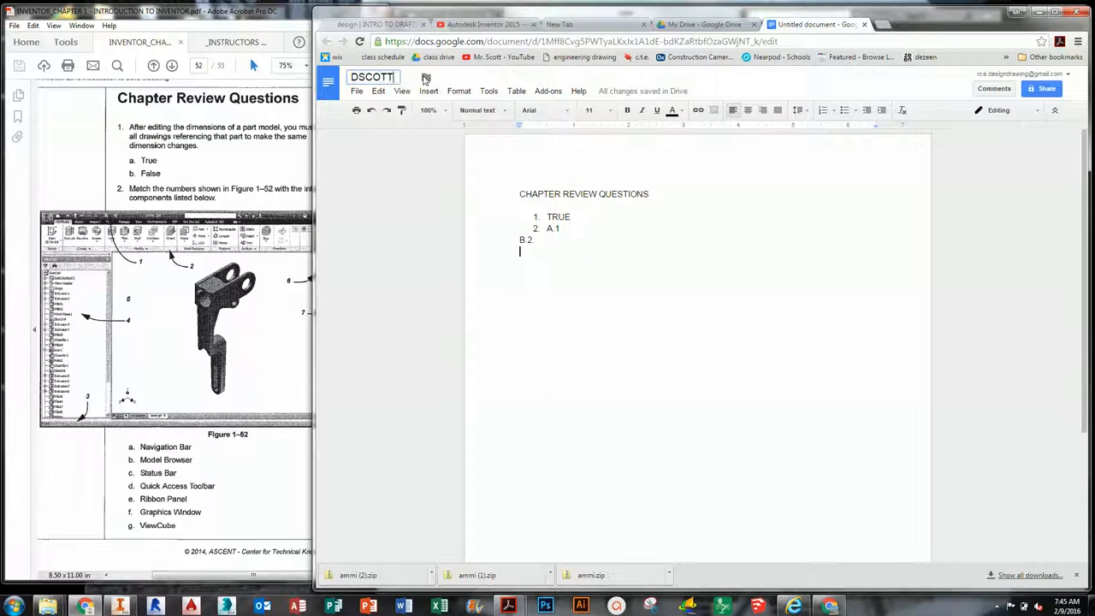
text(_INVENTOR CH)
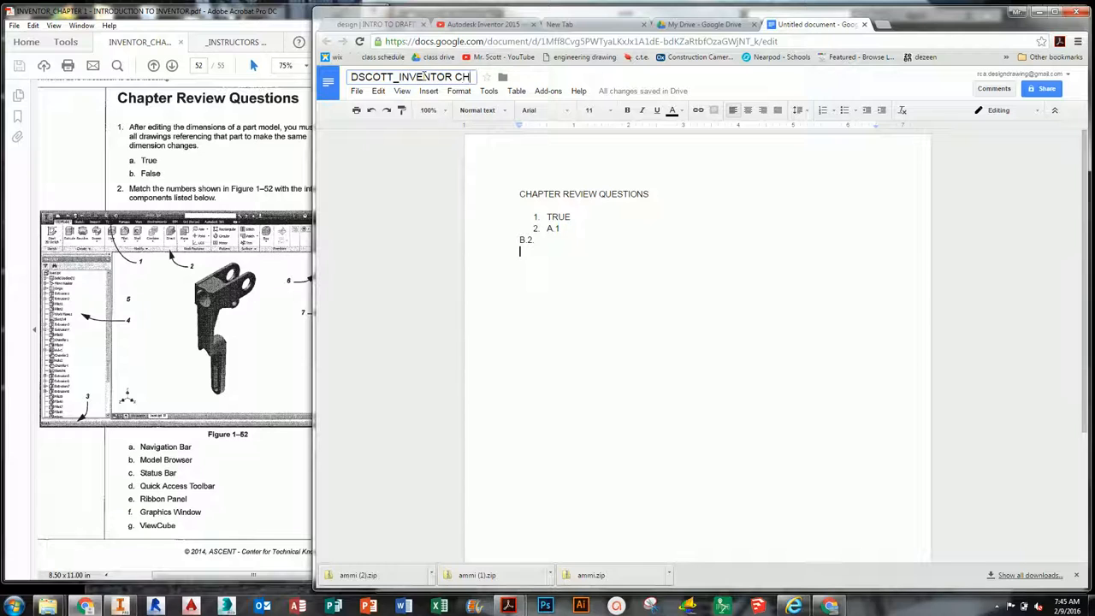
text(APTER 1)
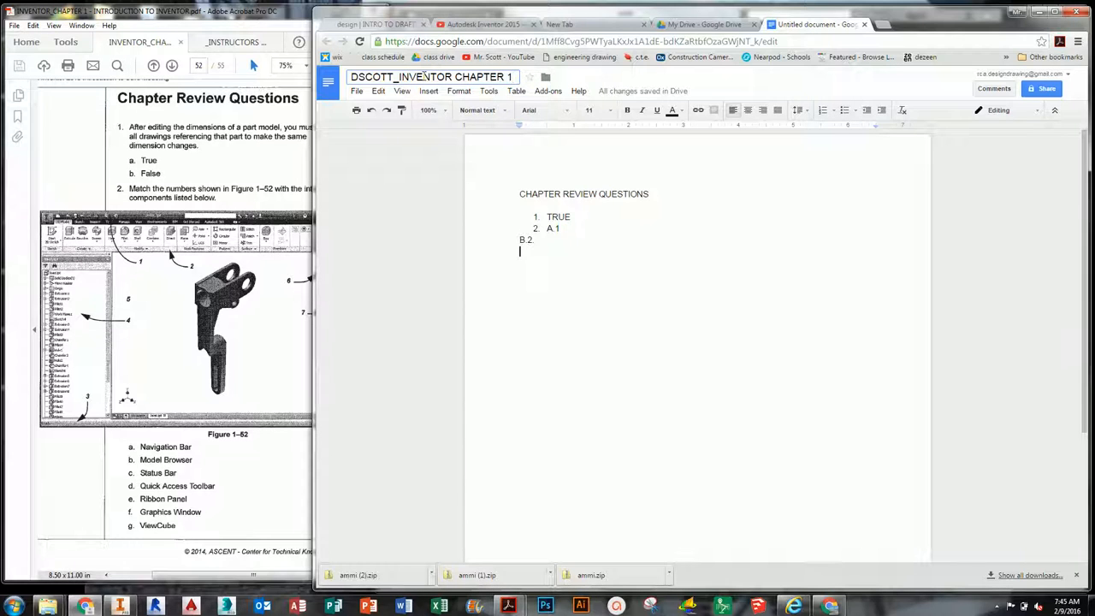
text(_)
text(B4)
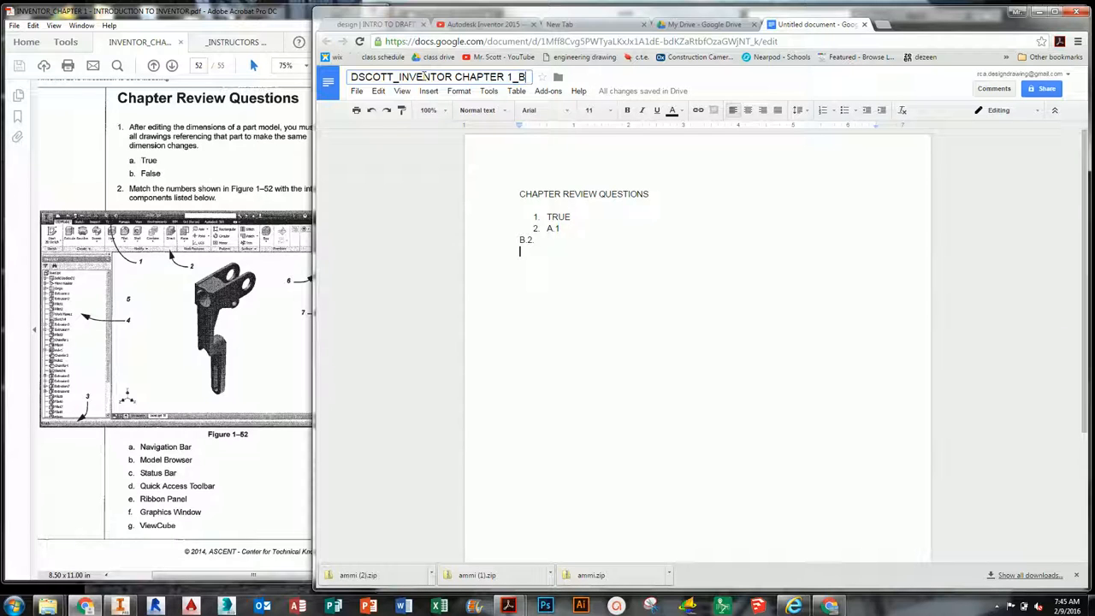